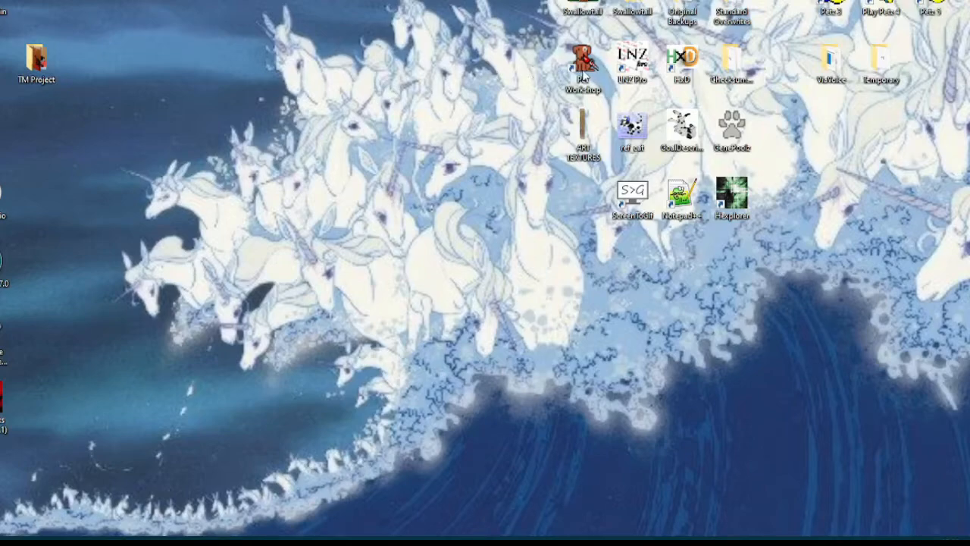
Launch Pet Workshop, enlarge its window vertically and collapse the message log to make room for the preview
{"action": "double_click", "coordinate": [580, 67]}
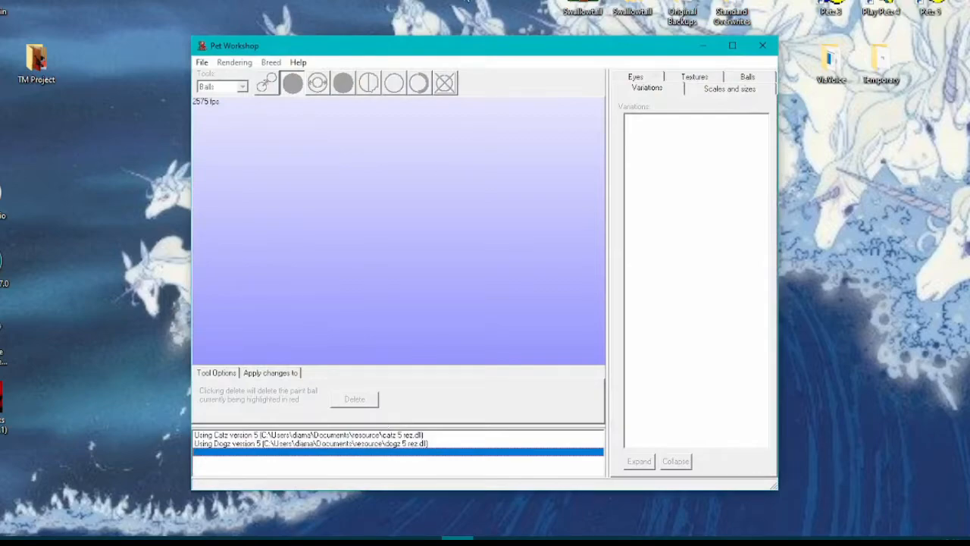
{"action": "left_click_drag", "start_coordinate": [436, 38], "coordinate": [437, 0]}
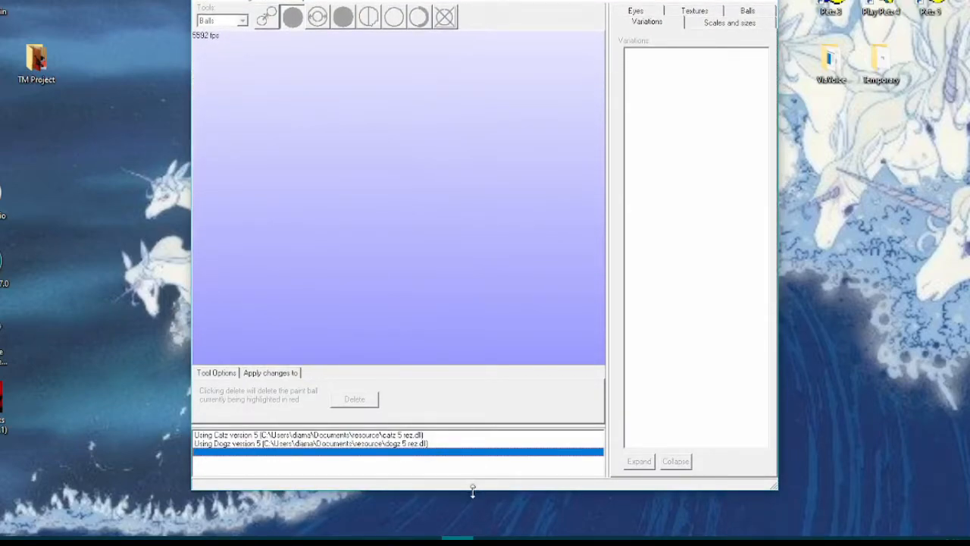
{"action": "left_click_drag", "start_coordinate": [473, 489], "coordinate": [474, 530]}
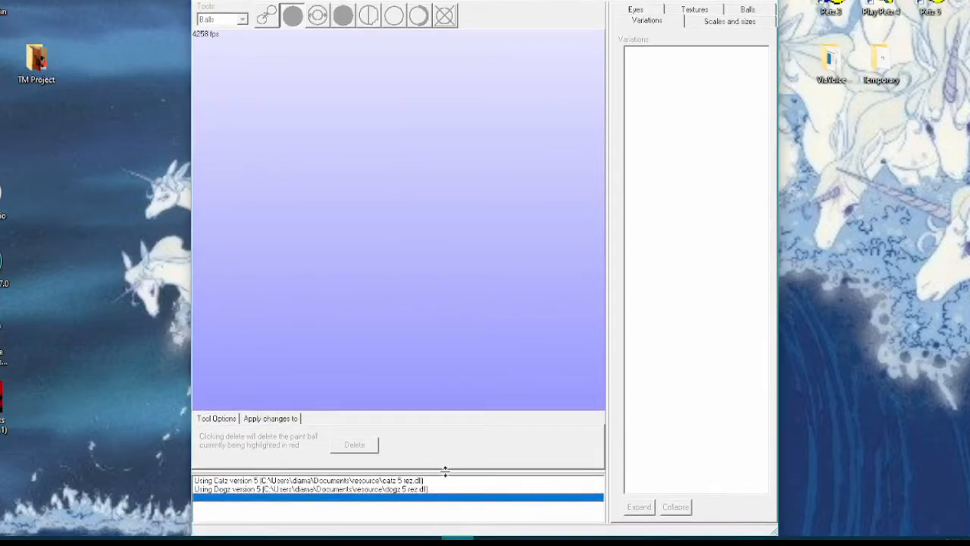
{"action": "left_click_drag", "start_coordinate": [444, 468], "coordinate": [448, 530]}
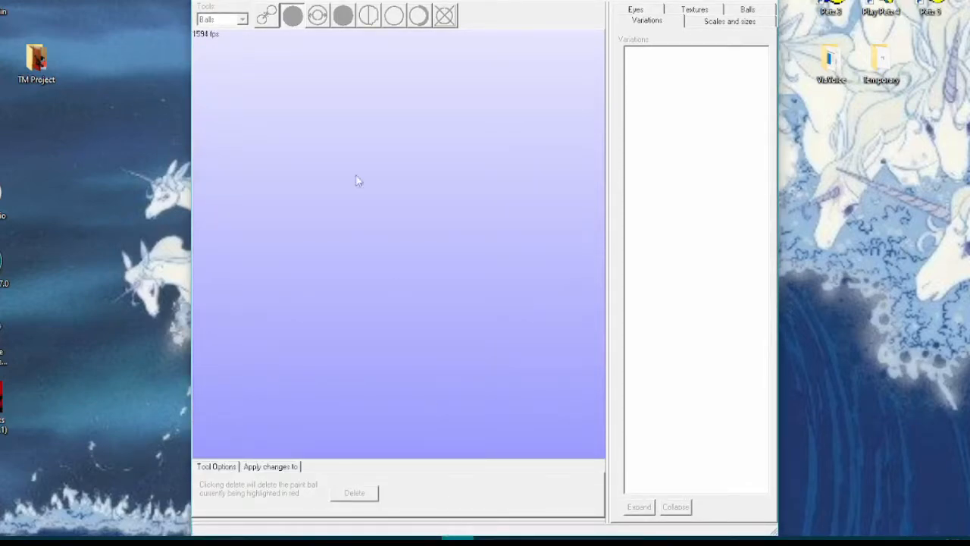
Open the Orange Shorthair breed file from the Catz folder
{"action": "left_click", "coordinate": [205, 7]}
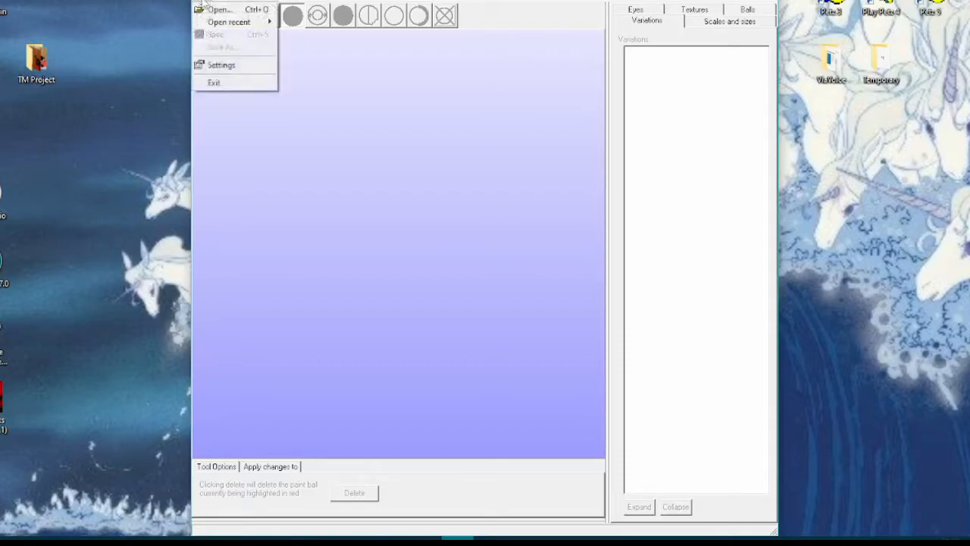
{"action": "left_click", "coordinate": [217, 10]}
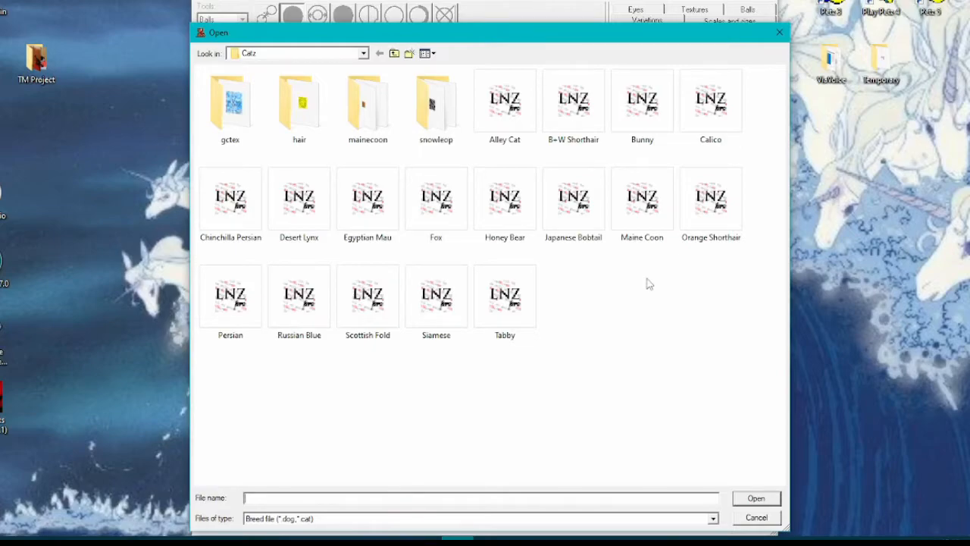
{"action": "left_click", "coordinate": [702, 220]}
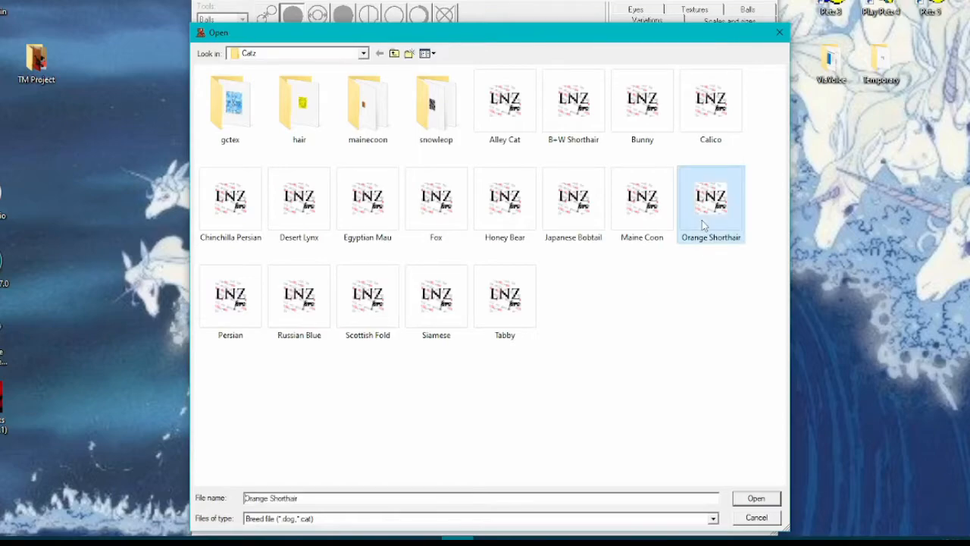
{"action": "left_click", "coordinate": [754, 500]}
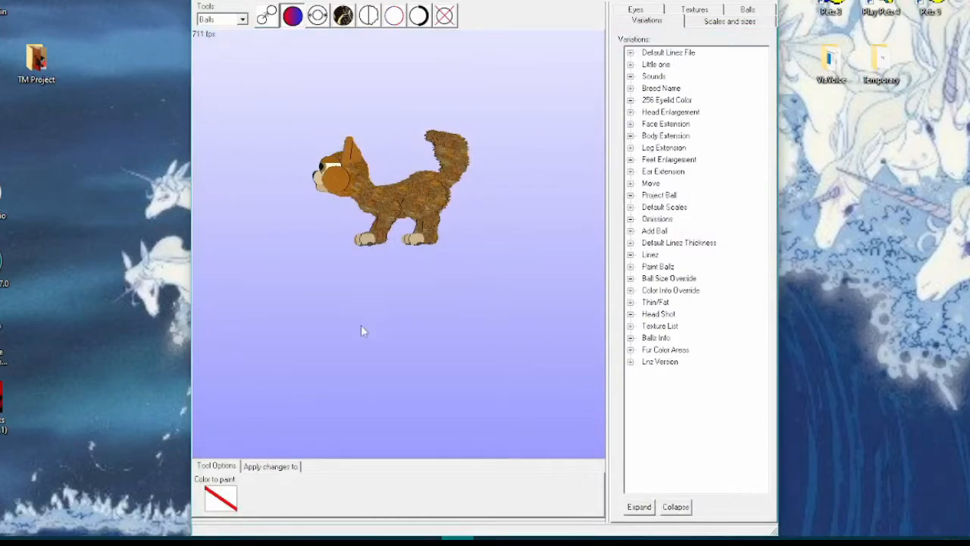
Set changes to apply to the base data (Ball info, Add ballz) instead of the overrides
{"action": "mouse_move", "coordinate": [379, 335]}
{"action": "left_mouse_down"}
{"action": "mouse_move", "coordinate": [493, 328]}
{"action": "mouse_move", "coordinate": [310, 338]}
{"action": "mouse_move", "coordinate": [377, 345]}
{"action": "left_mouse_up"}
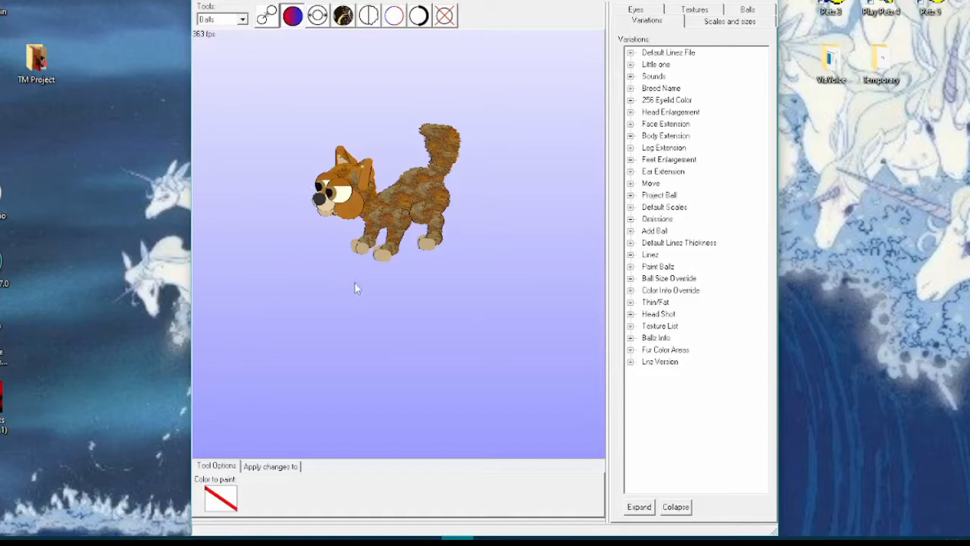
{"action": "left_click_drag", "start_coordinate": [361, 285], "coordinate": [382, 299]}
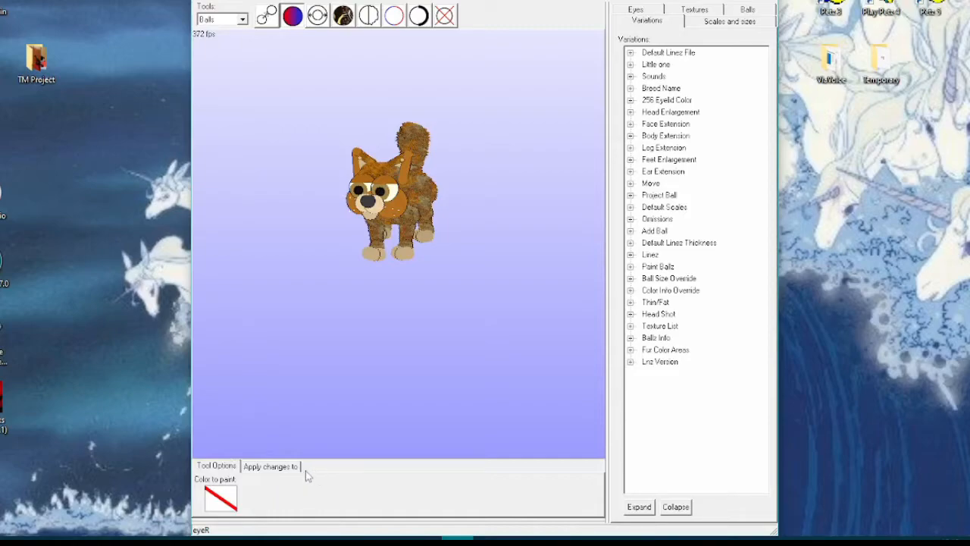
{"action": "left_click", "coordinate": [267, 469]}
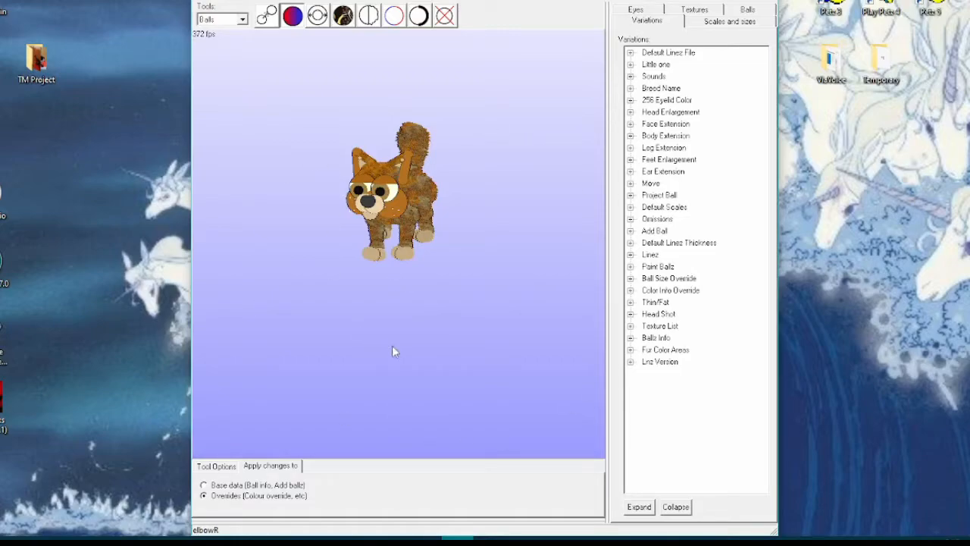
{"action": "left_click", "coordinate": [204, 486]}
{"action": "left_click", "coordinate": [488, 224]}
{"action": "mouse_move", "coordinate": [494, 239]}
{"action": "left_mouse_down"}
{"action": "mouse_move", "coordinate": [286, 246]}
{"action": "mouse_move", "coordinate": [264, 226]}
{"action": "mouse_move", "coordinate": [347, 240]}
{"action": "mouse_move", "coordinate": [478, 229]}
{"action": "mouse_move", "coordinate": [524, 240]}
{"action": "mouse_move", "coordinate": [503, 251]}
{"action": "left_mouse_up"}
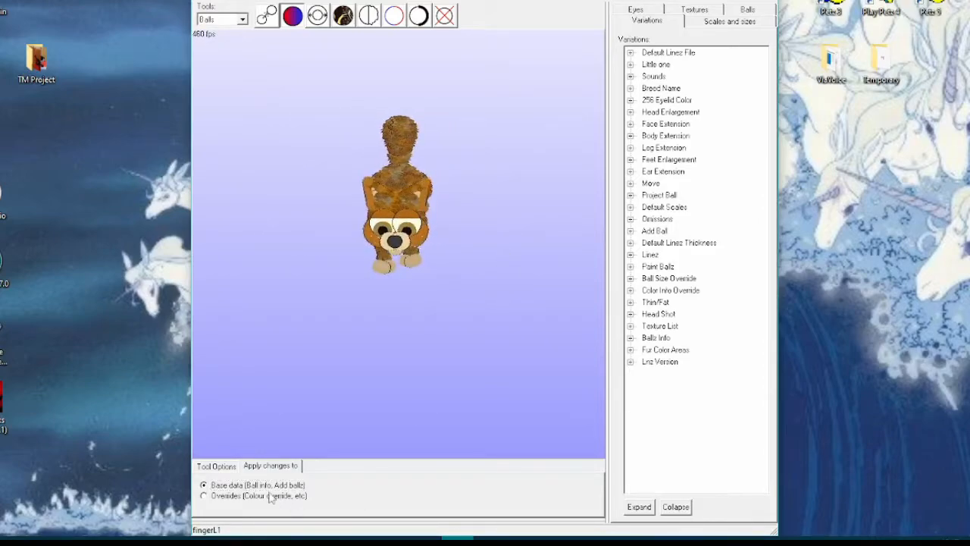
Paint both of the cat's cheeks with colour 20 using the Ball Colour tool for balls
{"action": "left_click", "coordinate": [215, 466]}
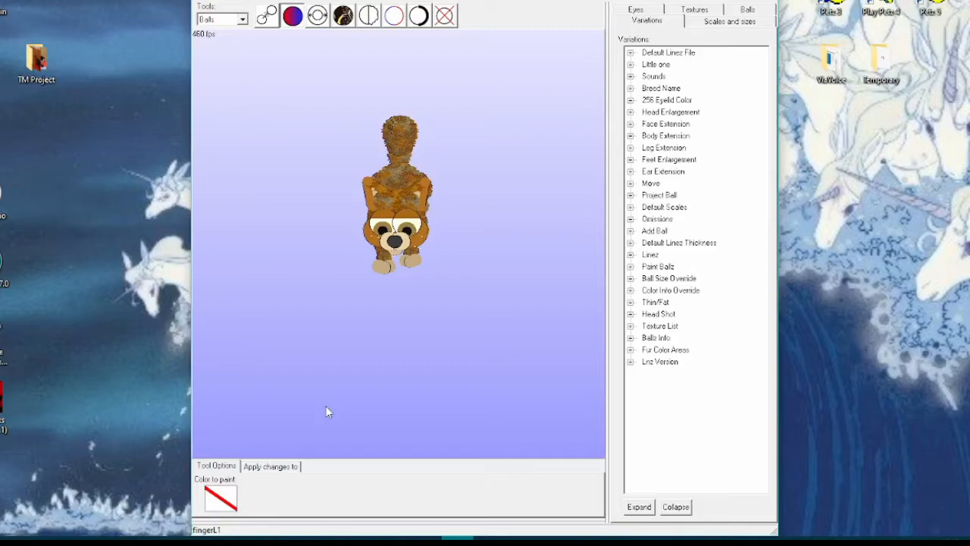
{"action": "mouse_move", "coordinate": [274, 346]}
{"action": "left_mouse_down"}
{"action": "mouse_move", "coordinate": [296, 323]}
{"action": "mouse_move", "coordinate": [216, 316]}
{"action": "mouse_move", "coordinate": [257, 337]}
{"action": "mouse_move", "coordinate": [285, 334]}
{"action": "left_mouse_up"}
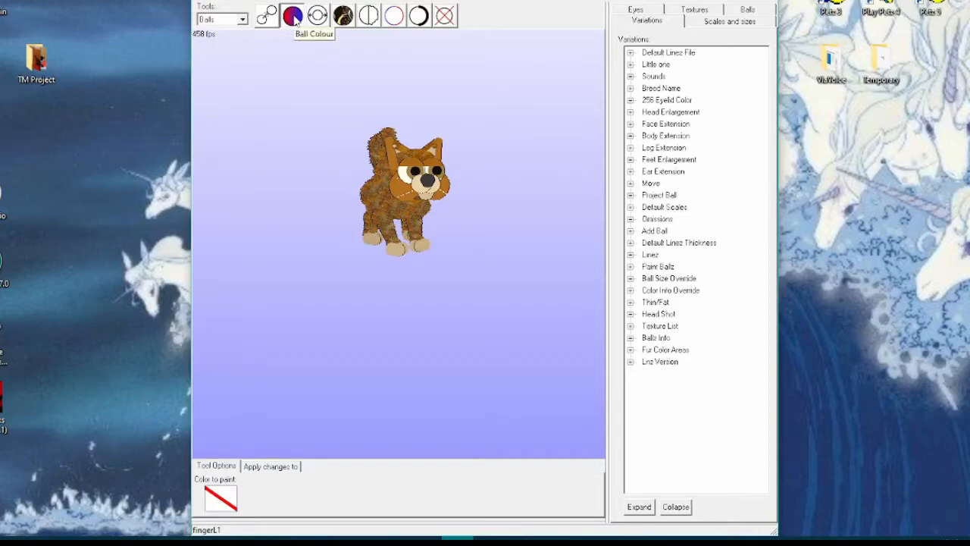
{"action": "left_click", "coordinate": [216, 21]}
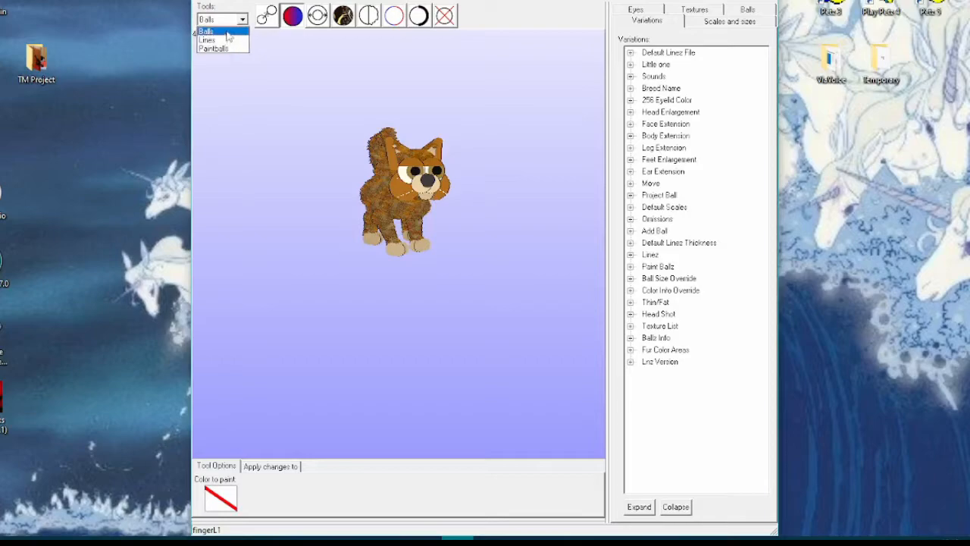
{"action": "left_click", "coordinate": [226, 32]}
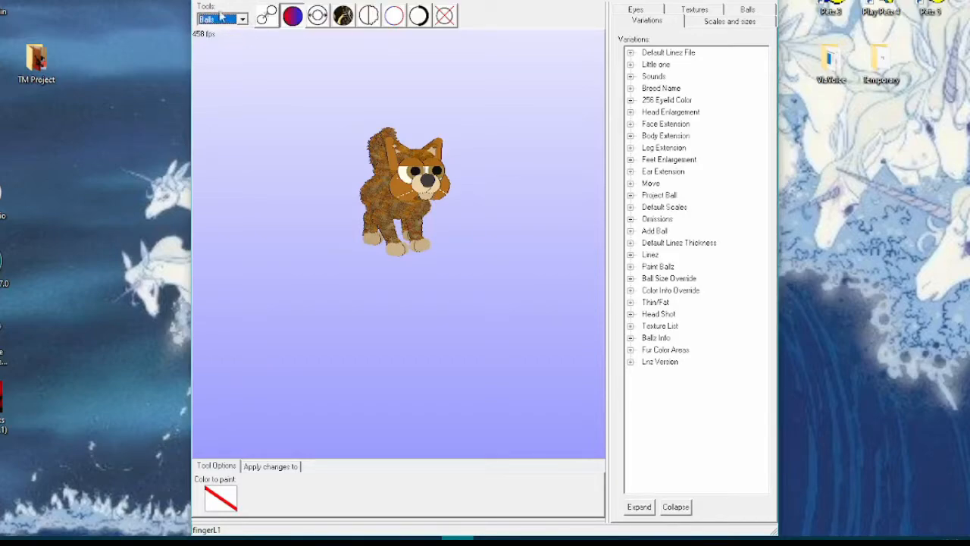
{"action": "left_click", "coordinate": [294, 17]}
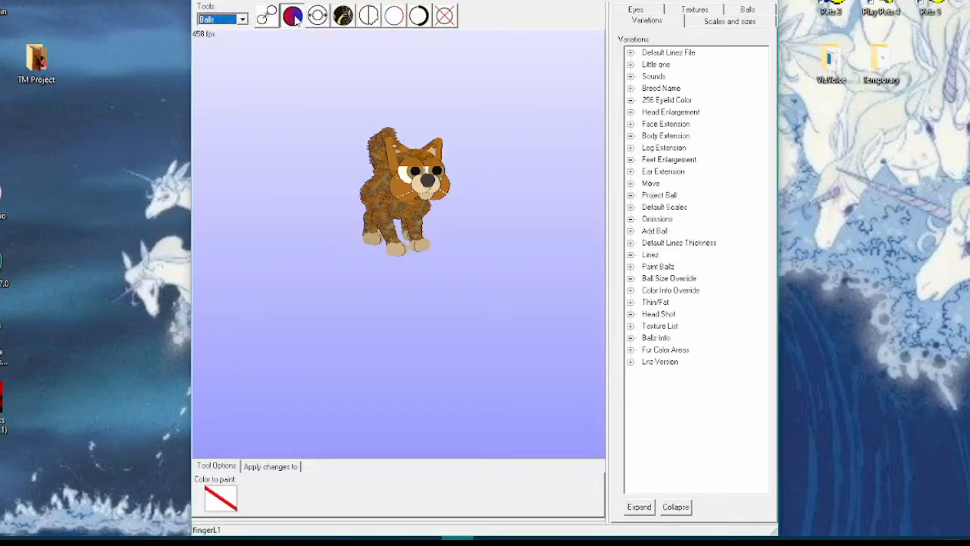
{"action": "left_click", "coordinate": [221, 497]}
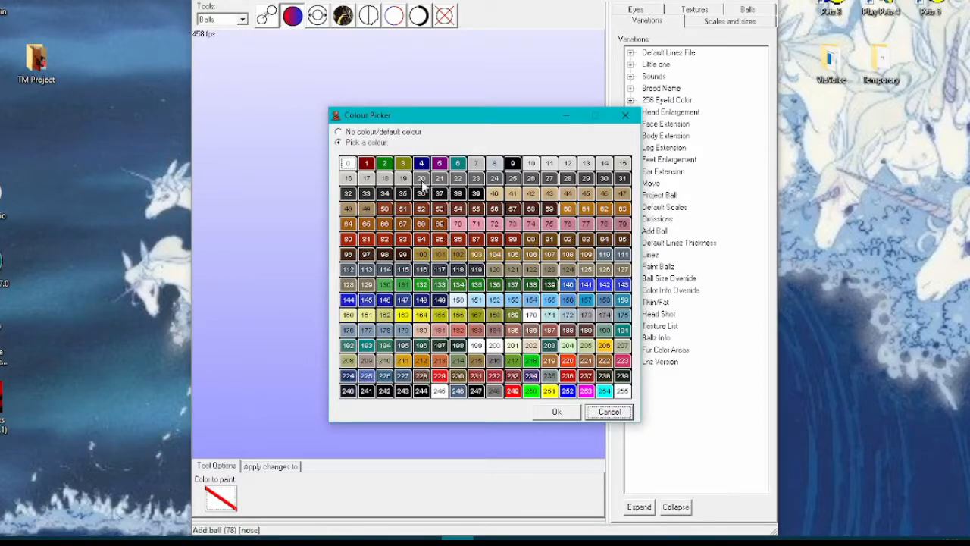
{"action": "left_click", "coordinate": [556, 413]}
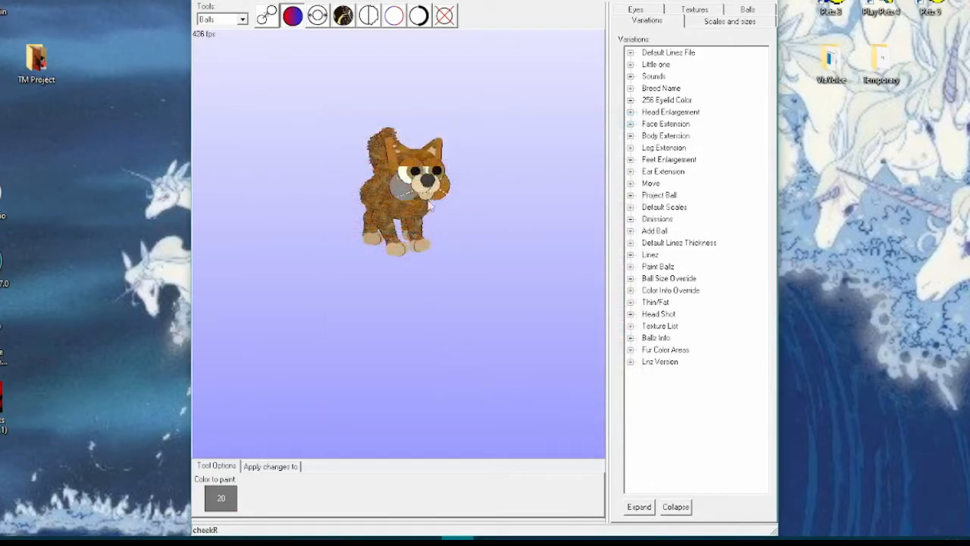
{"action": "left_click", "coordinate": [443, 189]}
Check the recoloured cat from several sides and review the message log for the recorded ball colour changes
{"action": "left_click_drag", "start_coordinate": [463, 207], "coordinate": [507, 210]}
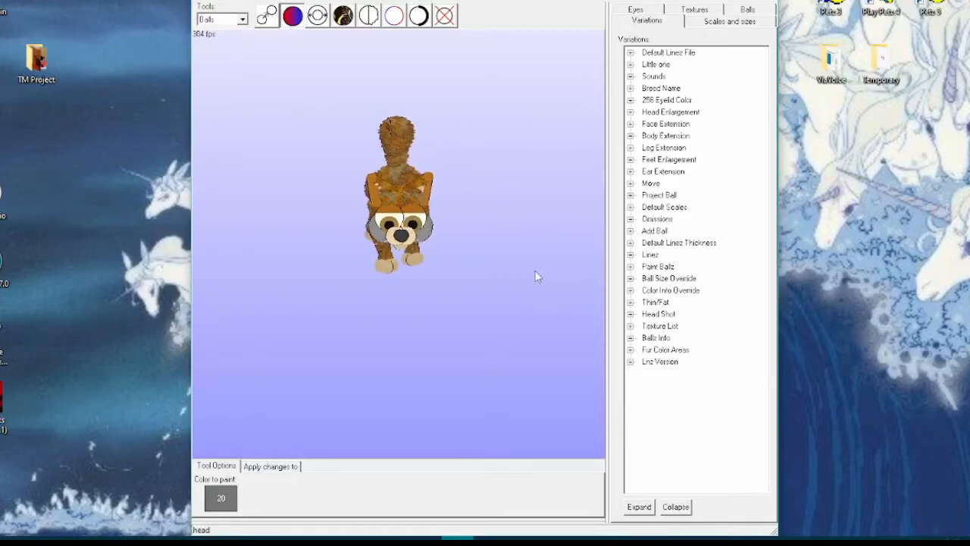
{"action": "left_click_drag", "start_coordinate": [535, 275], "coordinate": [598, 275]}
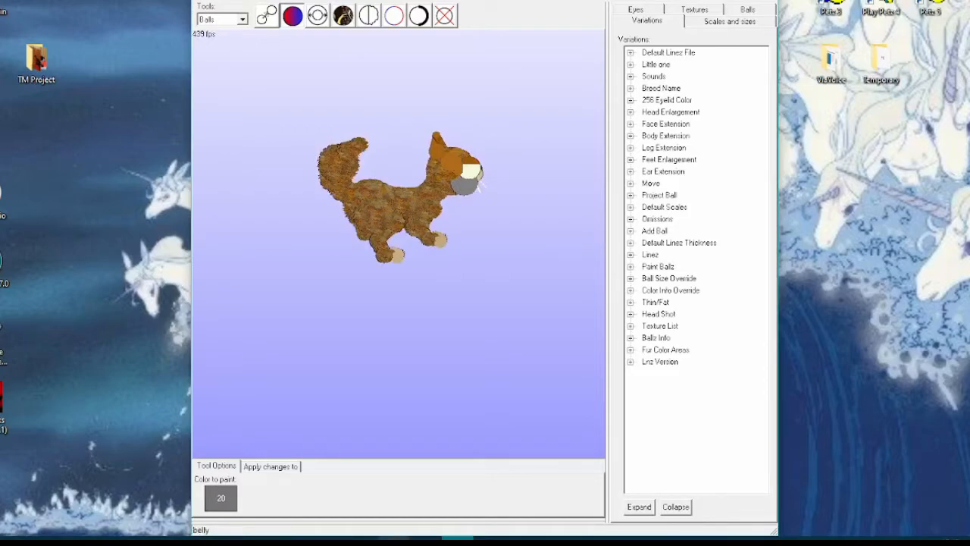
{"action": "left_click_drag", "start_coordinate": [377, 520], "coordinate": [374, 382]}
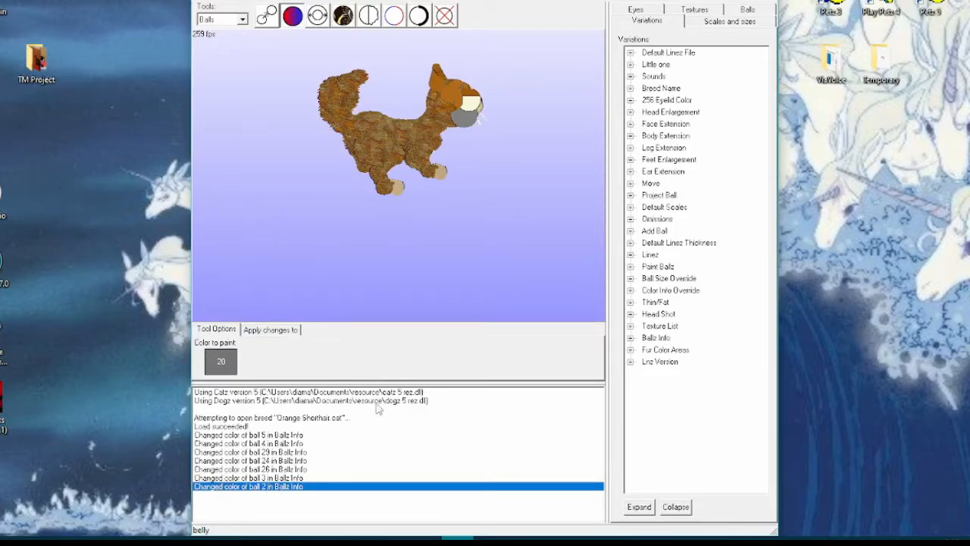
{"action": "left_click_drag", "start_coordinate": [370, 379], "coordinate": [377, 520]}
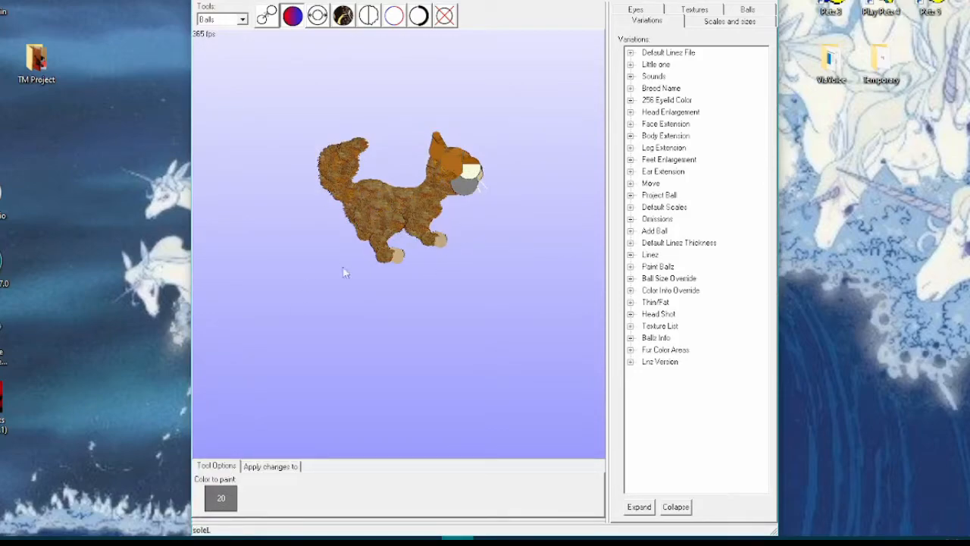
Examine the breed's texture list and the numbered colour palette alongside the cat's body
{"action": "left_click_drag", "start_coordinate": [498, 273], "coordinate": [379, 258]}
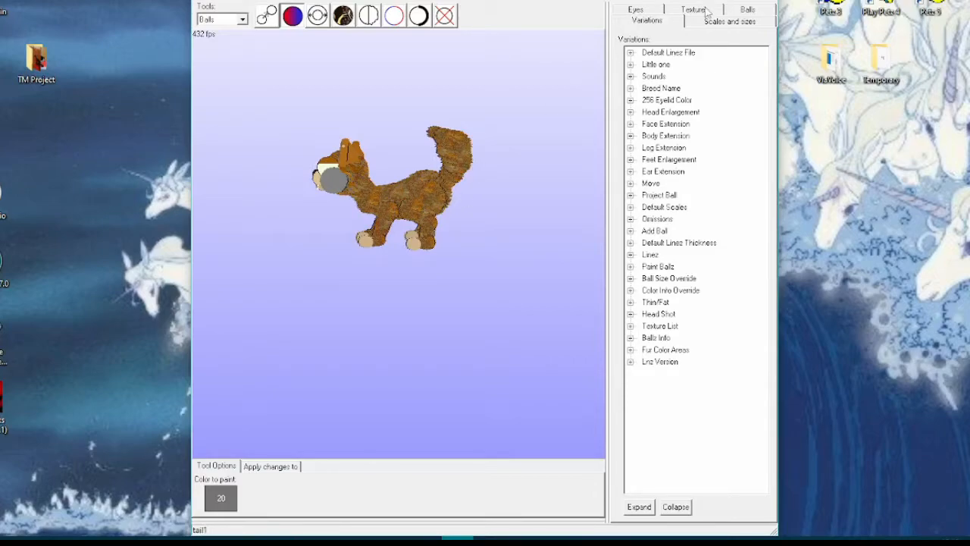
{"action": "left_click", "coordinate": [705, 10]}
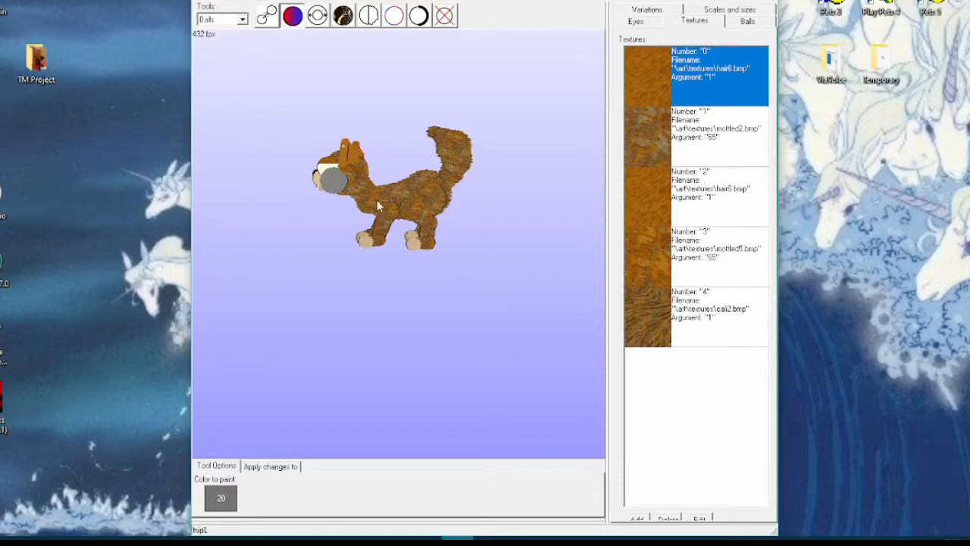
{"action": "left_click_drag", "start_coordinate": [366, 304], "coordinate": [502, 310]}
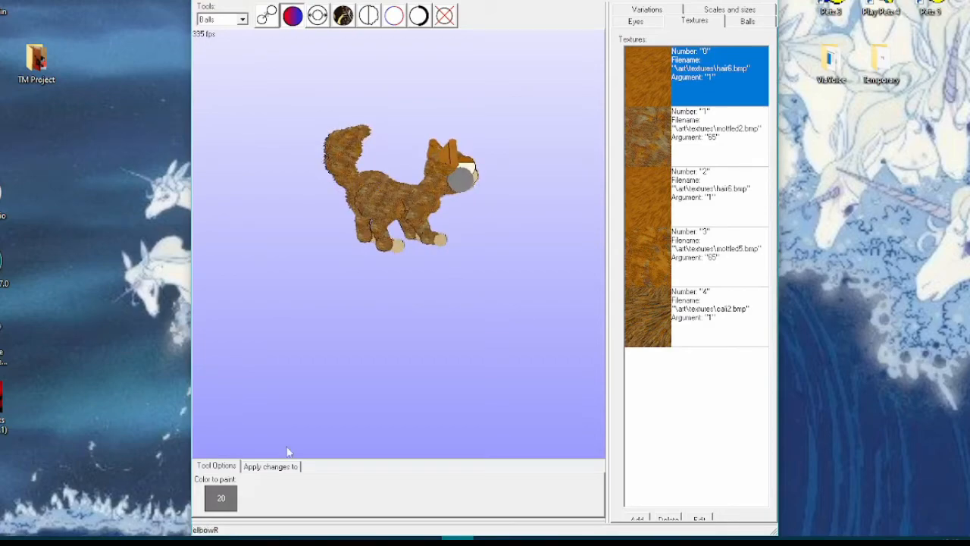
{"action": "left_click", "coordinate": [222, 498]}
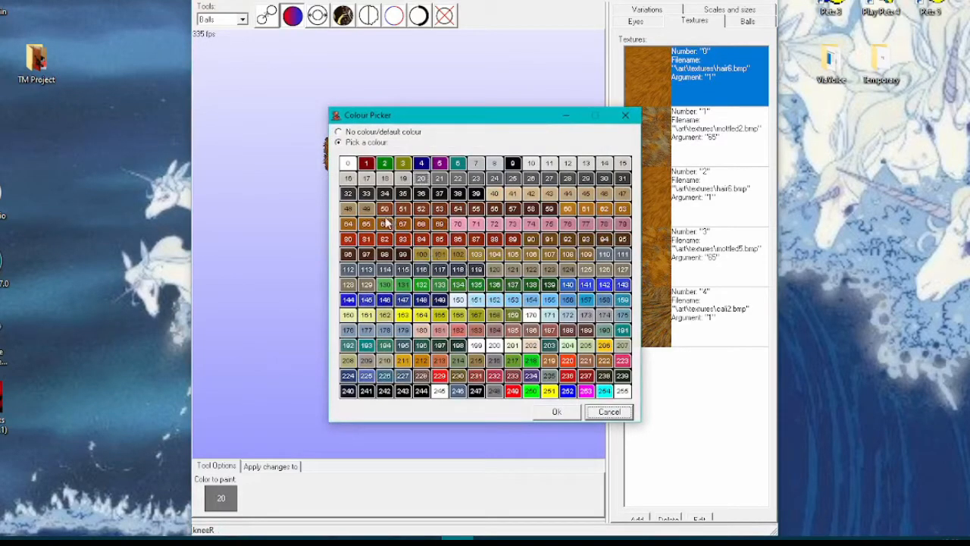
{"action": "left_click", "coordinate": [610, 415]}
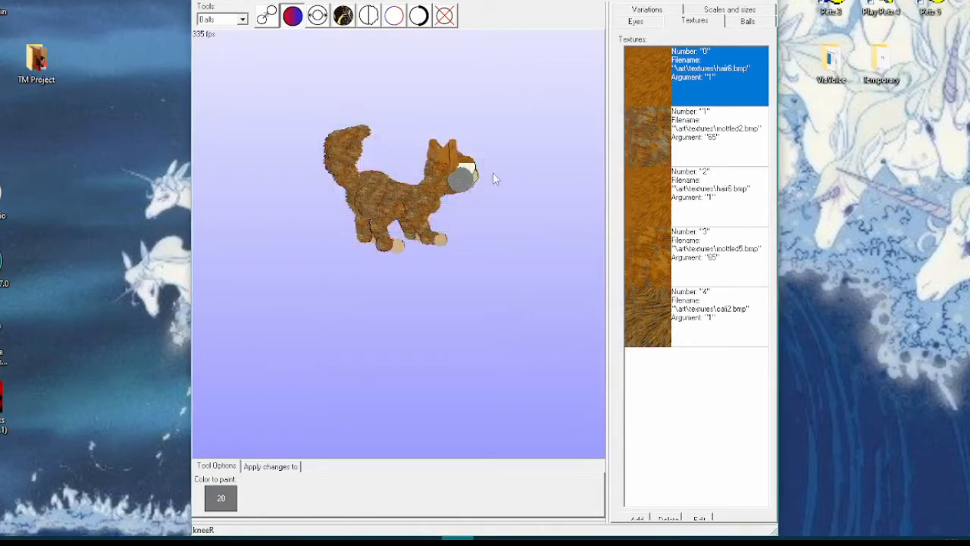
{"action": "left_click_drag", "start_coordinate": [438, 222], "coordinate": [392, 258]}
Change the mottled2.bmp texture's argument to colour the texture with the ball colour
{"action": "left_click", "coordinate": [707, 150]}
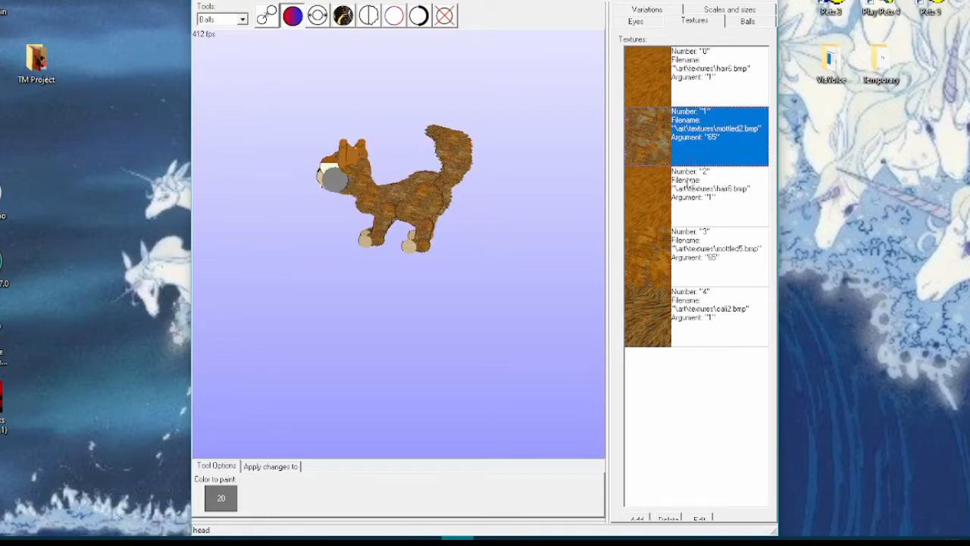
{"action": "left_click", "coordinate": [699, 516]}
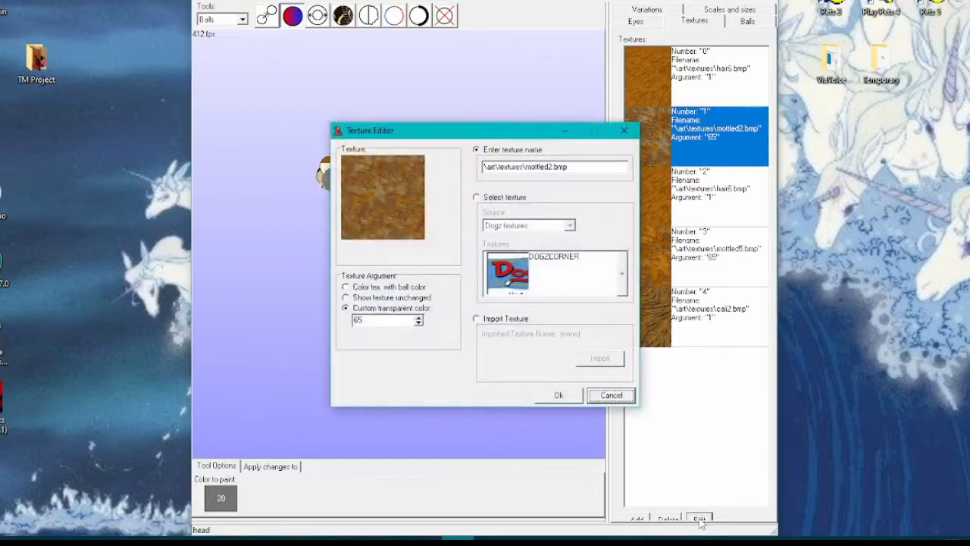
{"action": "left_click", "coordinate": [346, 288]}
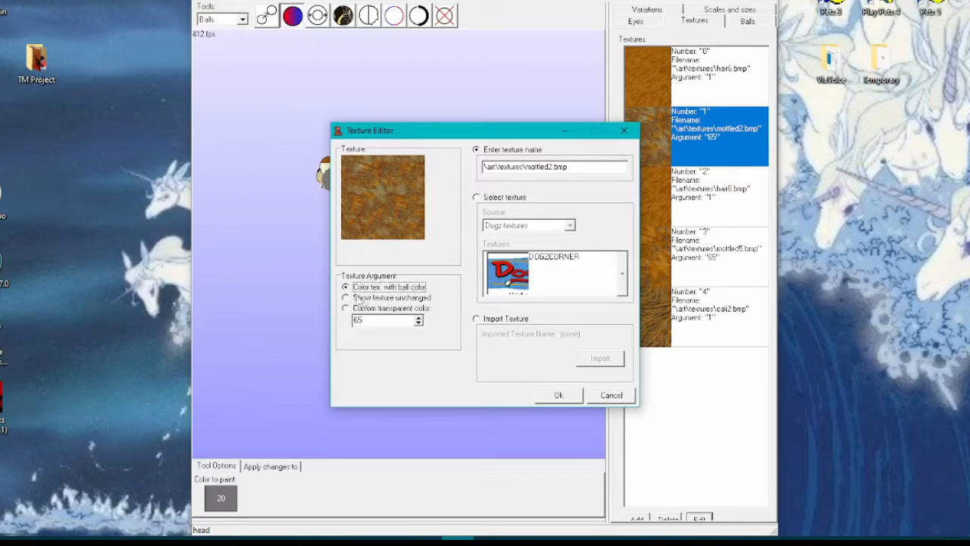
{"action": "left_click", "coordinate": [565, 396]}
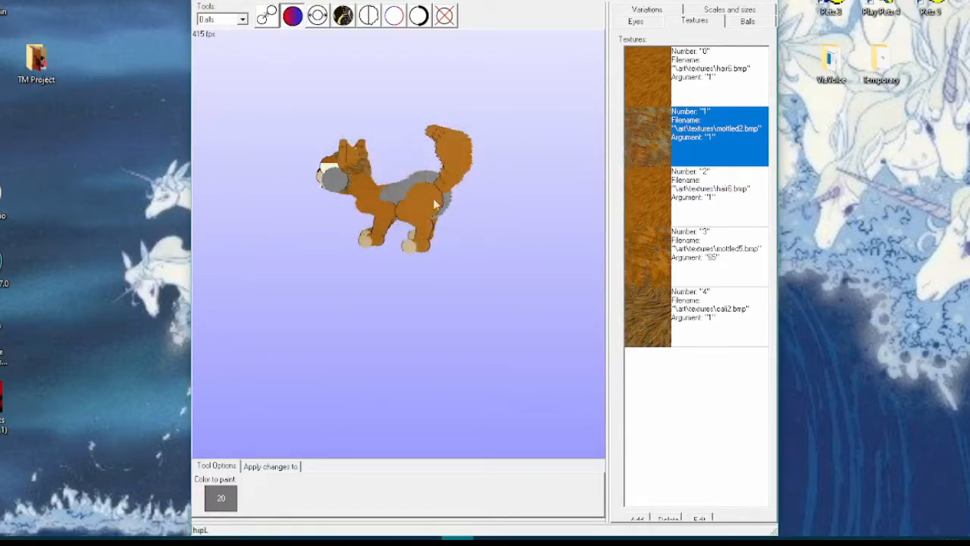
Change the mottled5.bmp texture's argument to colour the texture with the ball colour
{"action": "left_click", "coordinate": [680, 277]}
{"action": "left_click_drag", "start_coordinate": [407, 302], "coordinate": [342, 304]}
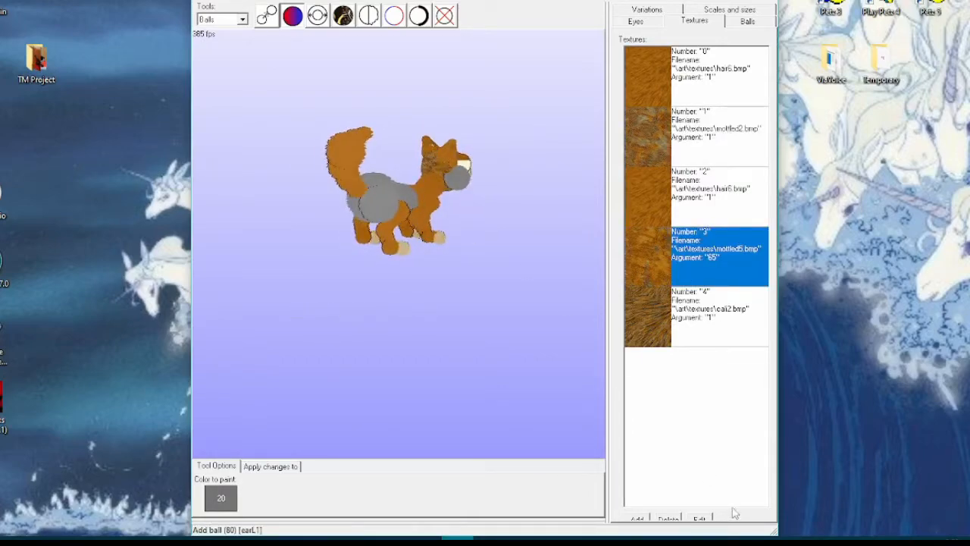
{"action": "left_click", "coordinate": [701, 519]}
{"action": "left_click", "coordinate": [382, 287]}
{"action": "left_click", "coordinate": [556, 395]}
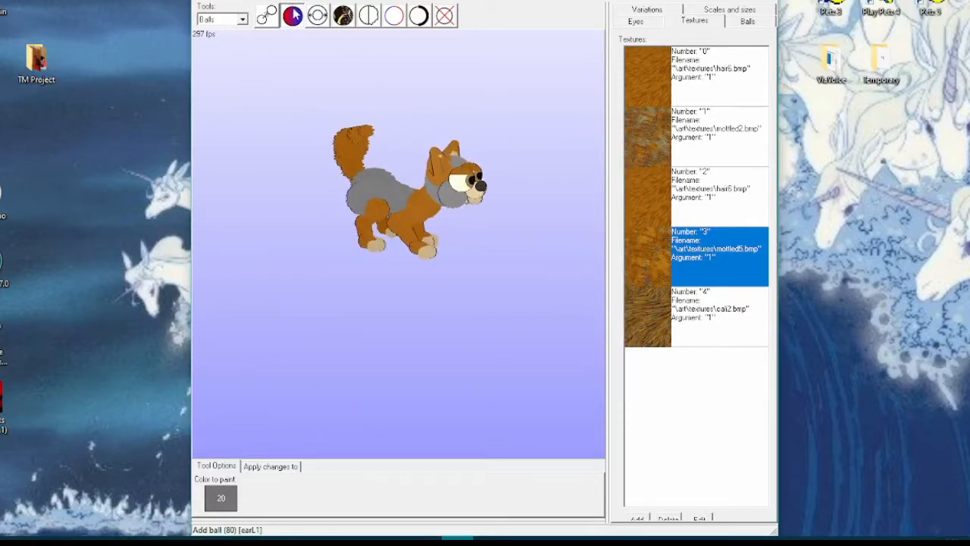
Paint the orange upper front leg, rear thigh and tail on the cat's visible side grey with colour 20
{"action": "left_click", "coordinate": [418, 194]}
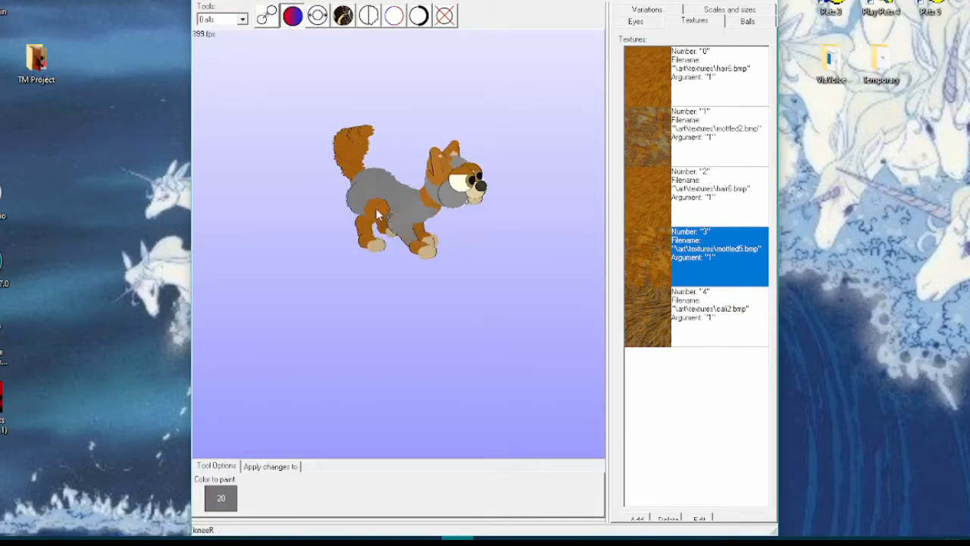
{"action": "left_click", "coordinate": [344, 162]}
{"action": "left_click", "coordinate": [365, 138]}
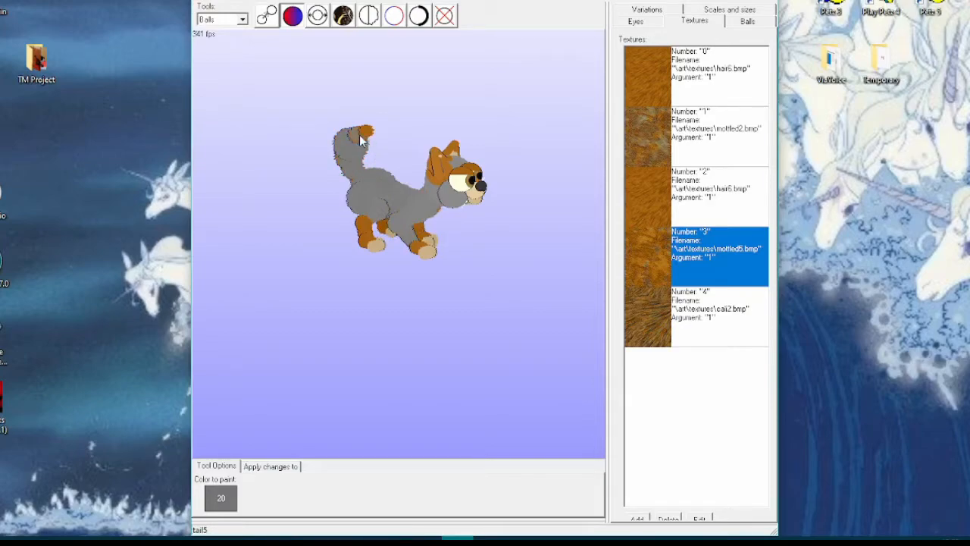
{"action": "left_click_drag", "start_coordinate": [388, 152], "coordinate": [483, 159]}
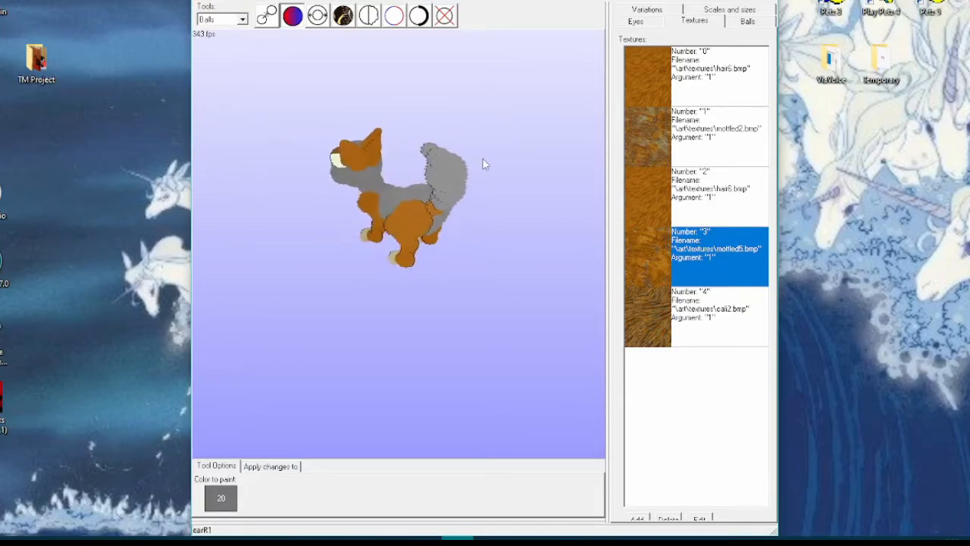
Apply grey colour 20 to all listed balls from ankleL through elbowR in one go
{"action": "left_click", "coordinate": [747, 21]}
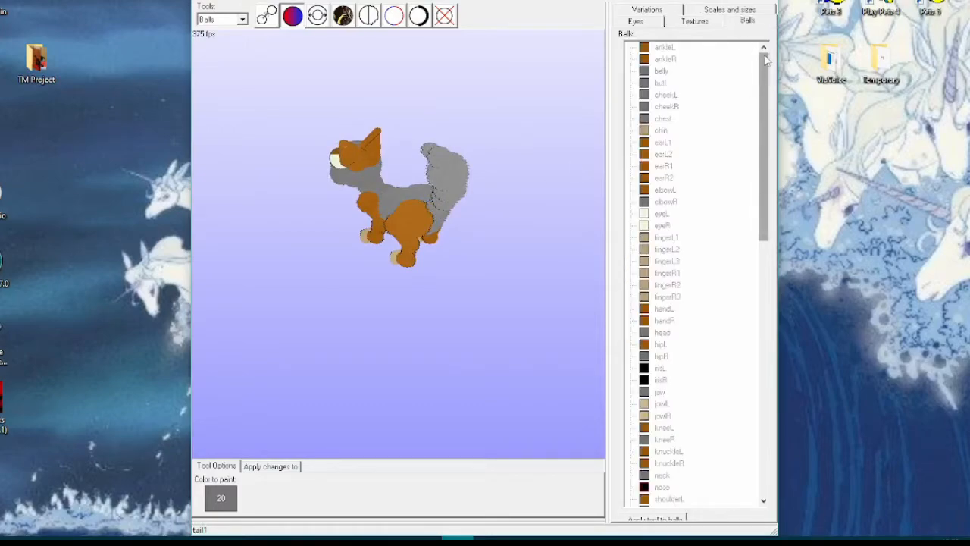
{"action": "left_click", "coordinate": [677, 47]}
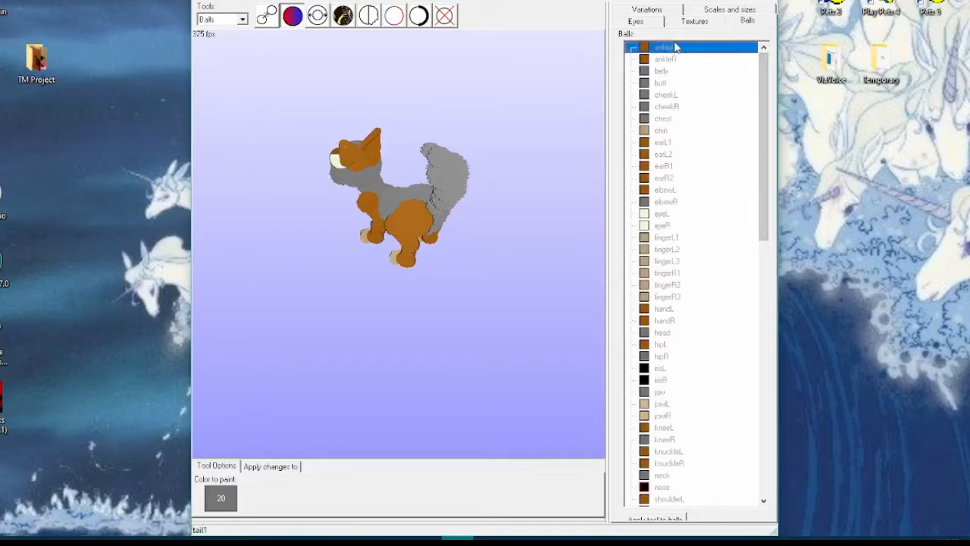
{"action": "left_click", "coordinate": [678, 203], "text": "shift"}
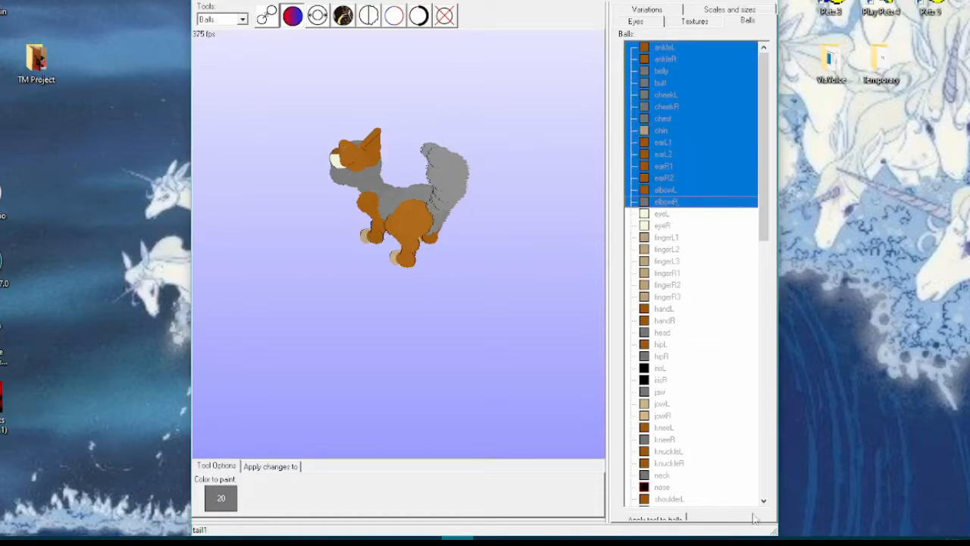
{"action": "left_click", "coordinate": [658, 521]}
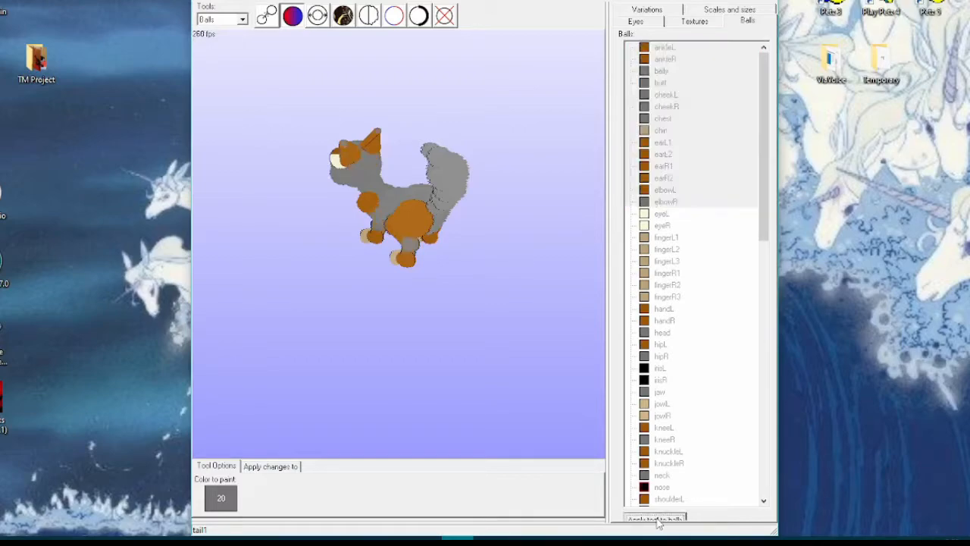
Apply grey colour 20 to the balls from fingerL1 through toeL3, leaving out eyeL and eyeR
{"action": "left_click", "coordinate": [687, 239]}
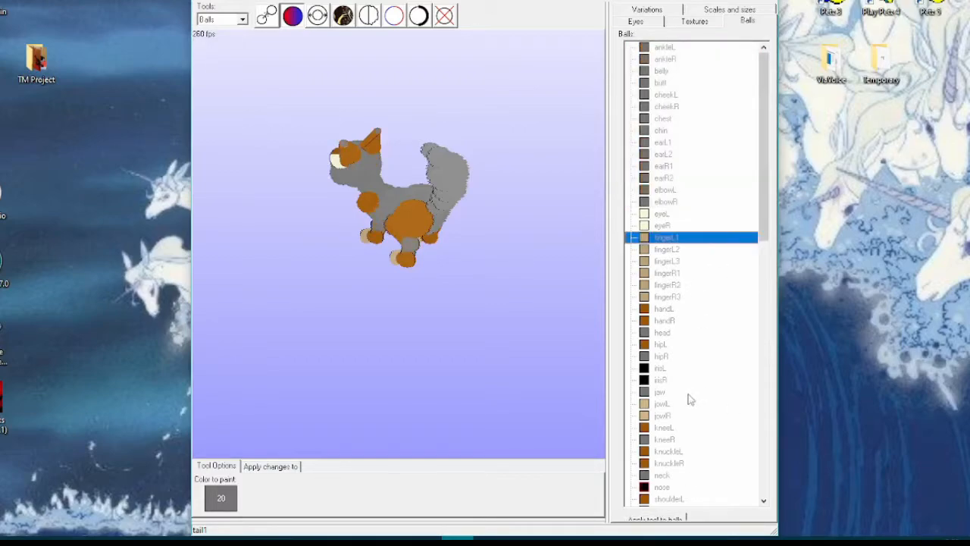
{"action": "left_click", "coordinate": [671, 499], "text": "shift"}
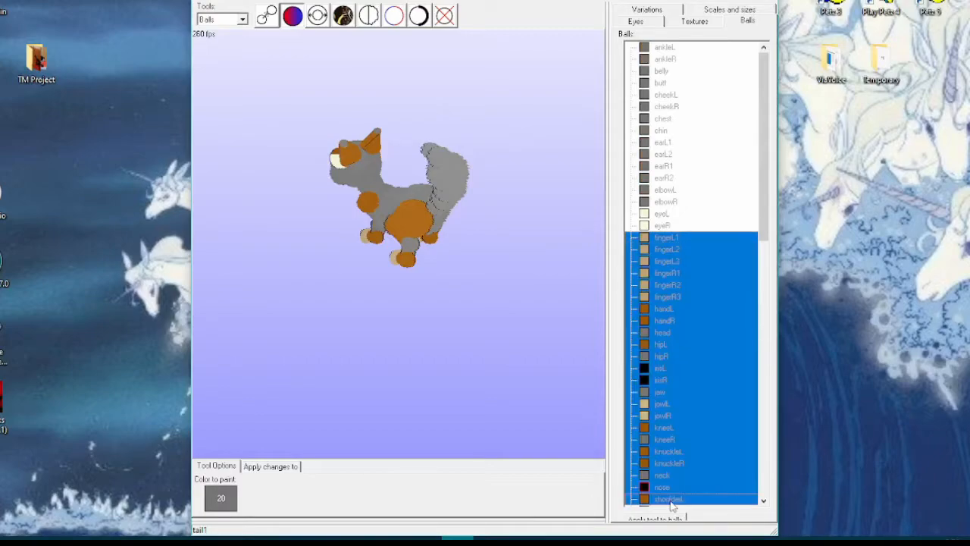
{"action": "left_click", "coordinate": [719, 298]}
{"action": "left_click_drag", "start_coordinate": [766, 209], "coordinate": [769, 277]}
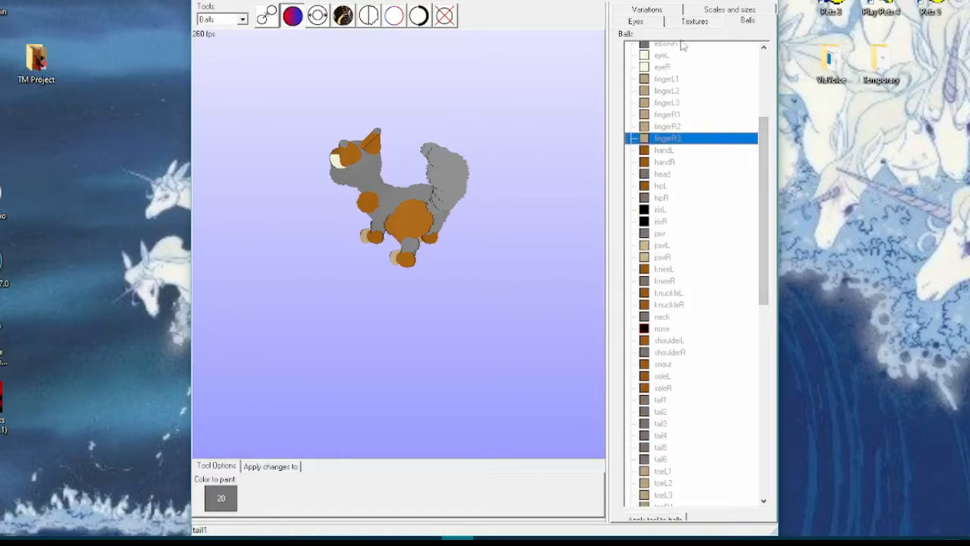
{"action": "left_click", "coordinate": [654, 80]}
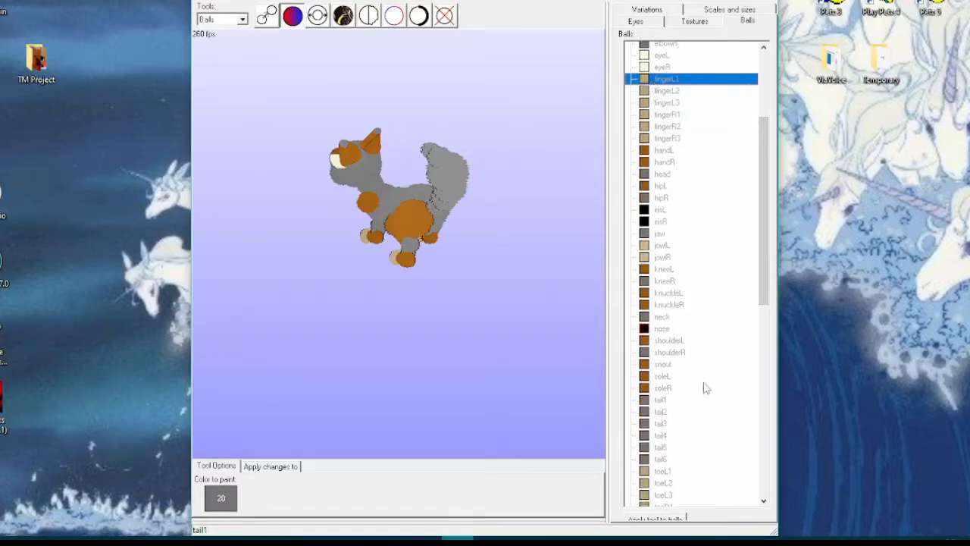
{"action": "left_click", "coordinate": [659, 497], "text": "shift"}
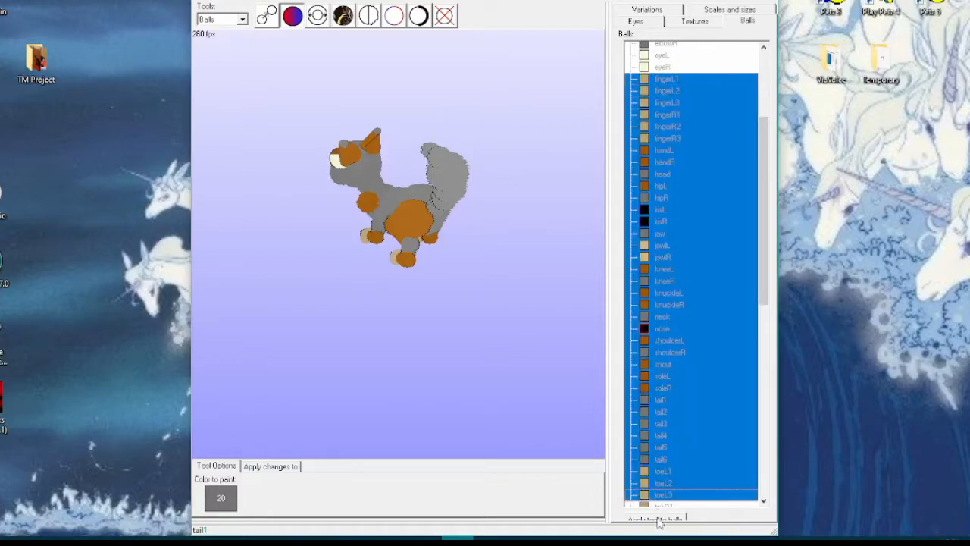
{"action": "left_click", "coordinate": [658, 519]}
Apply grey colour 20 to the remaining balls from toeR1 through Add ball (91)
{"action": "left_click", "coordinate": [705, 414]}
{"action": "left_click_drag", "start_coordinate": [765, 268], "coordinate": [779, 377]}
{"action": "left_click", "coordinate": [665, 236]}
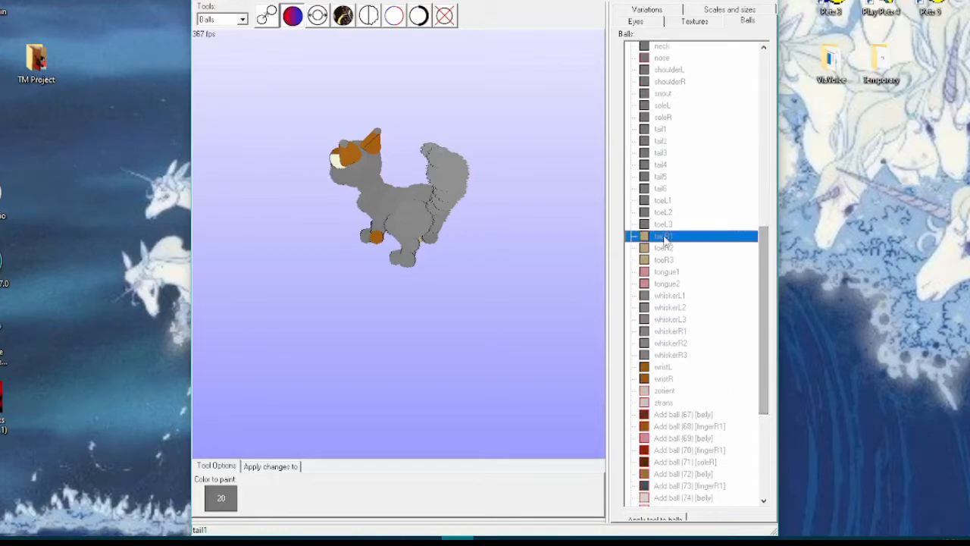
{"action": "left_click_drag", "start_coordinate": [761, 302], "coordinate": [762, 386]}
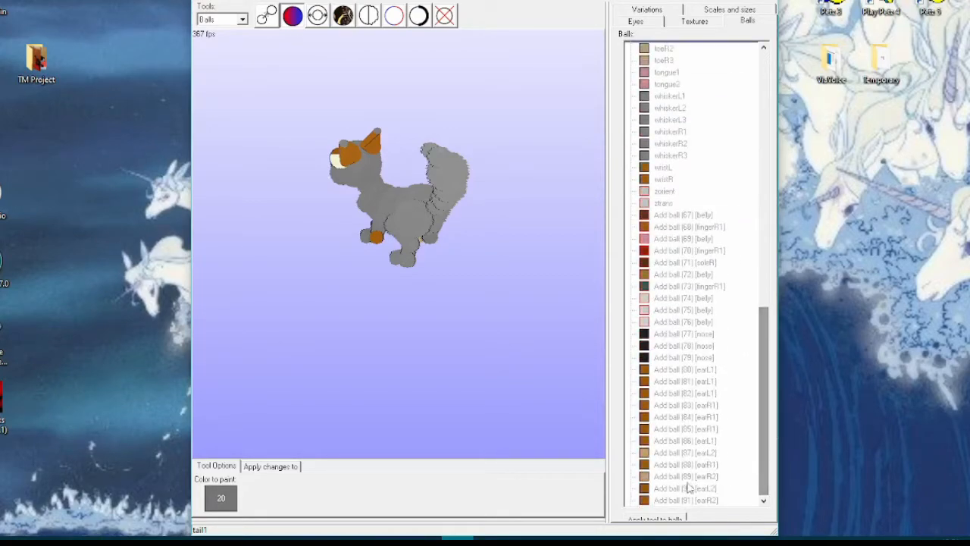
{"action": "left_click", "coordinate": [660, 502], "text": "shift"}
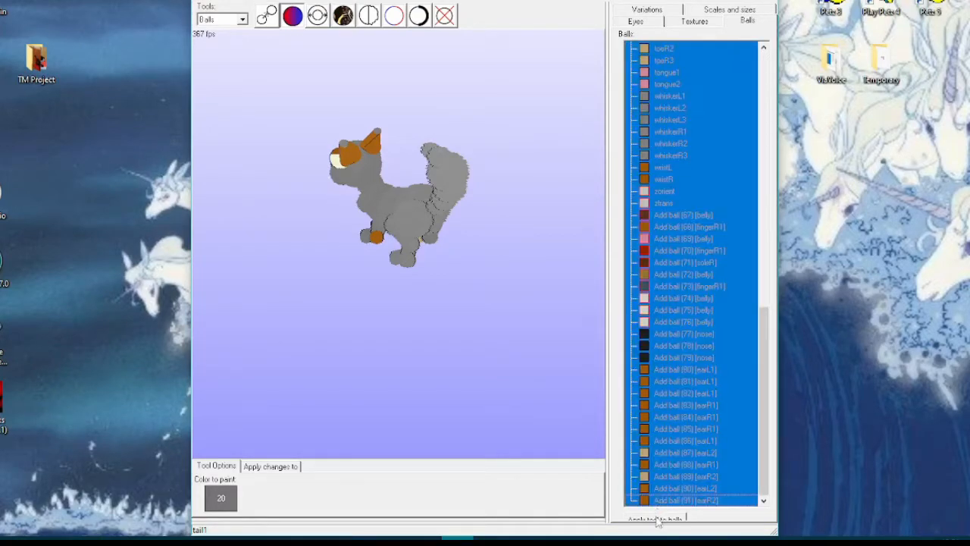
{"action": "left_click", "coordinate": [657, 519]}
{"action": "left_click", "coordinate": [682, 429]}
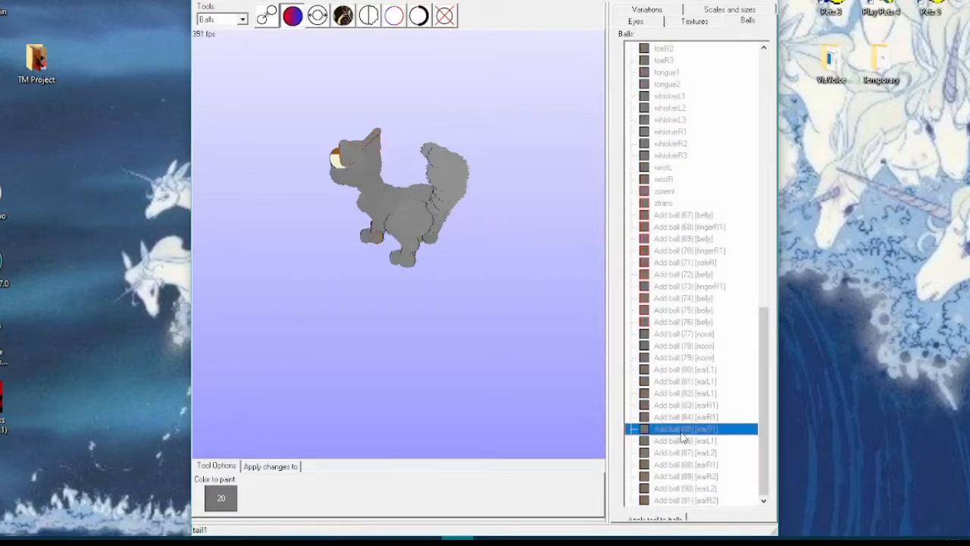
Recolour the irisL and irisR balls black with colour 244
{"action": "left_click_drag", "start_coordinate": [763, 365], "coordinate": [753, 402]}
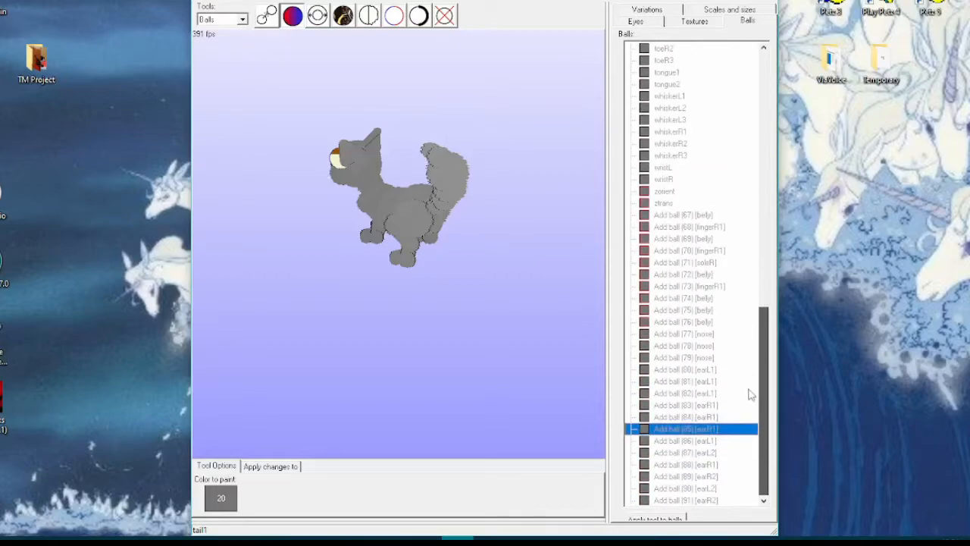
{"action": "left_click_drag", "start_coordinate": [747, 387], "coordinate": [733, 129]}
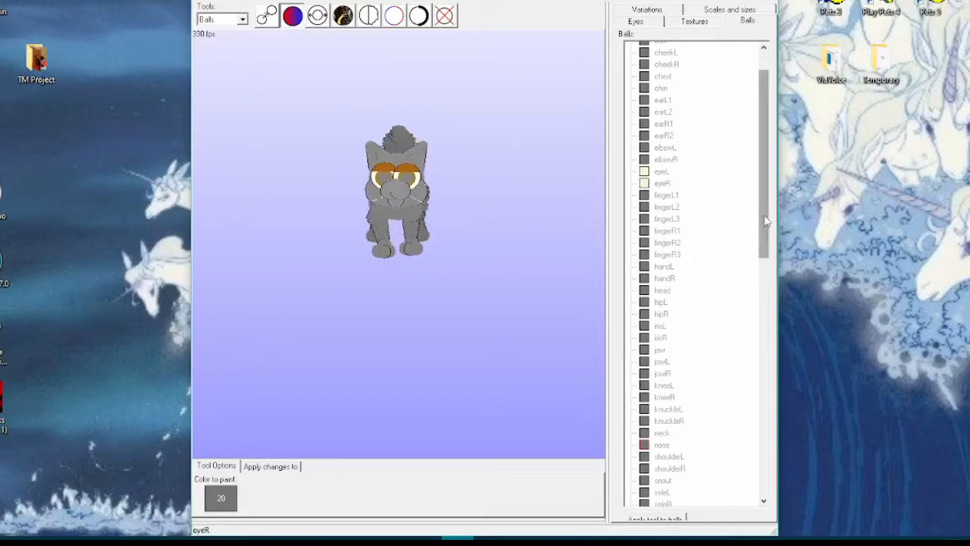
{"action": "left_click_drag", "start_coordinate": [766, 222], "coordinate": [766, 266]}
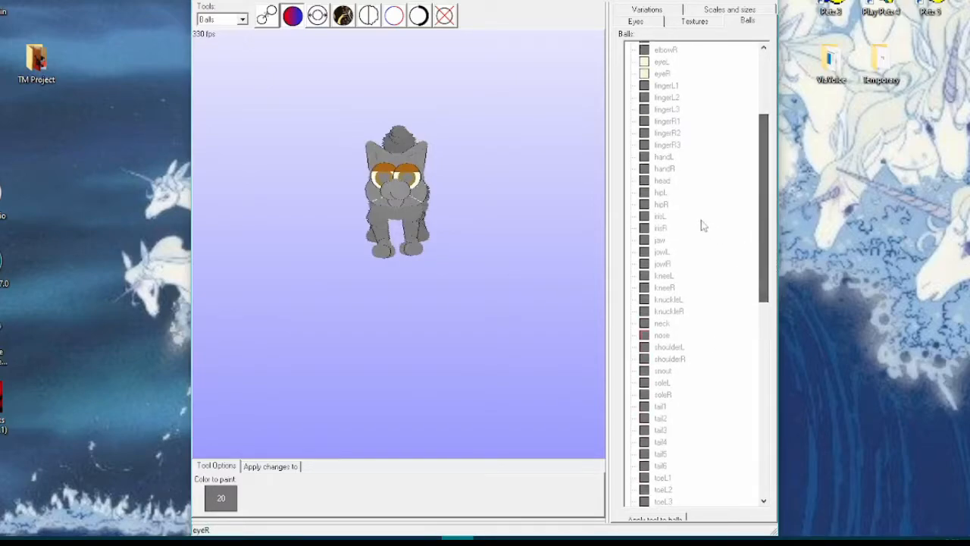
{"action": "left_click", "coordinate": [665, 218]}
{"action": "left_click", "coordinate": [665, 229], "text": "ctrl"}
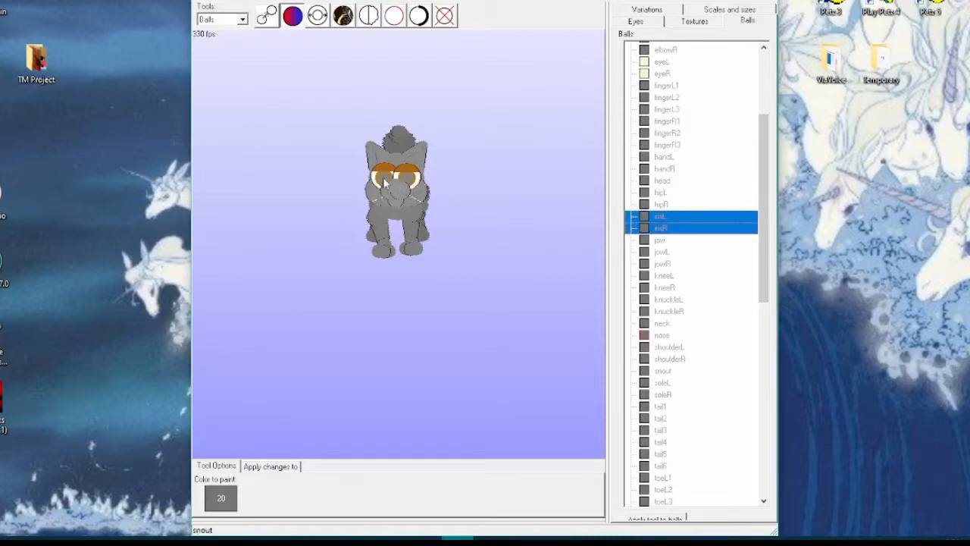
{"action": "left_click", "coordinate": [226, 505]}
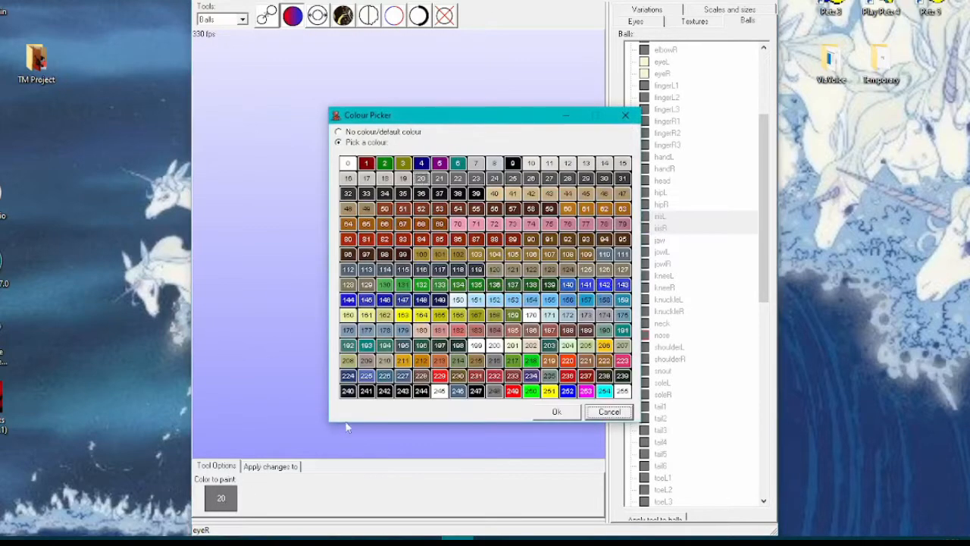
{"action": "left_click", "coordinate": [421, 390]}
{"action": "left_click", "coordinate": [556, 411]}
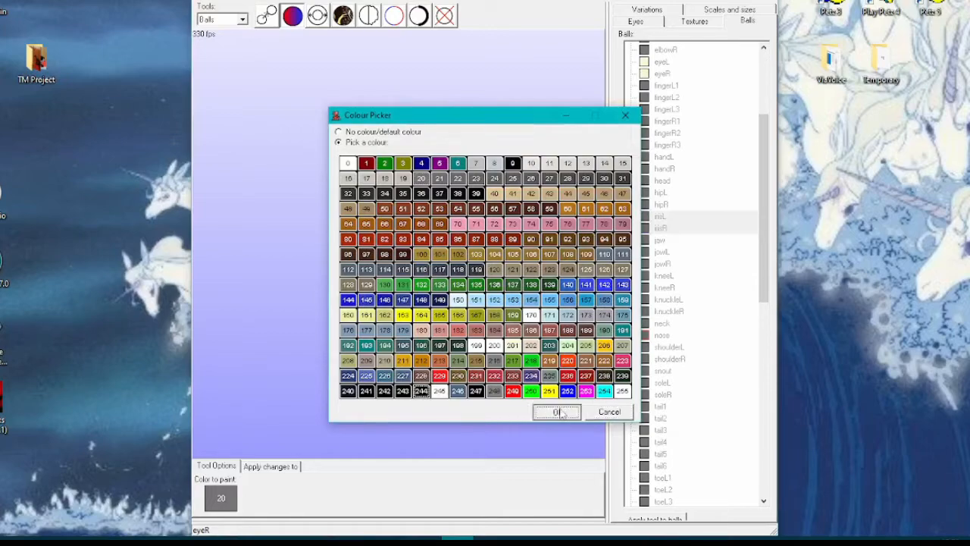
{"action": "left_click", "coordinate": [665, 518]}
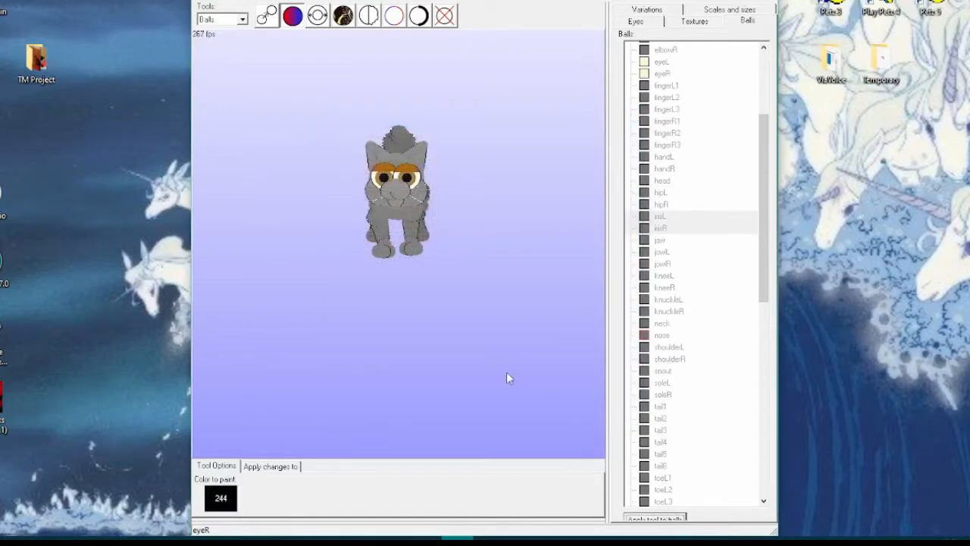
{"action": "left_click", "coordinate": [714, 286]}
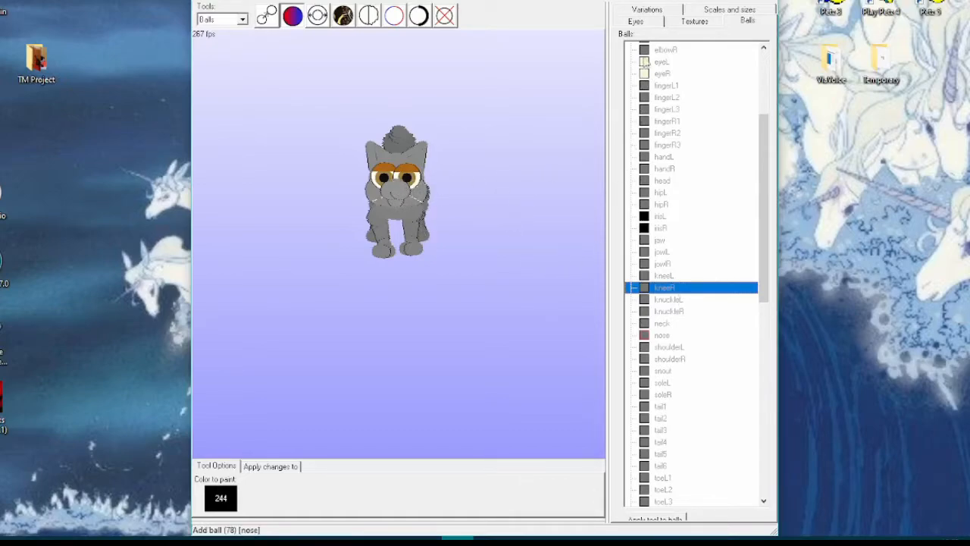
Set the cat's left iris colour to blue 154 and its right iris colour to pinkish red 182
{"action": "left_click", "coordinate": [634, 22]}
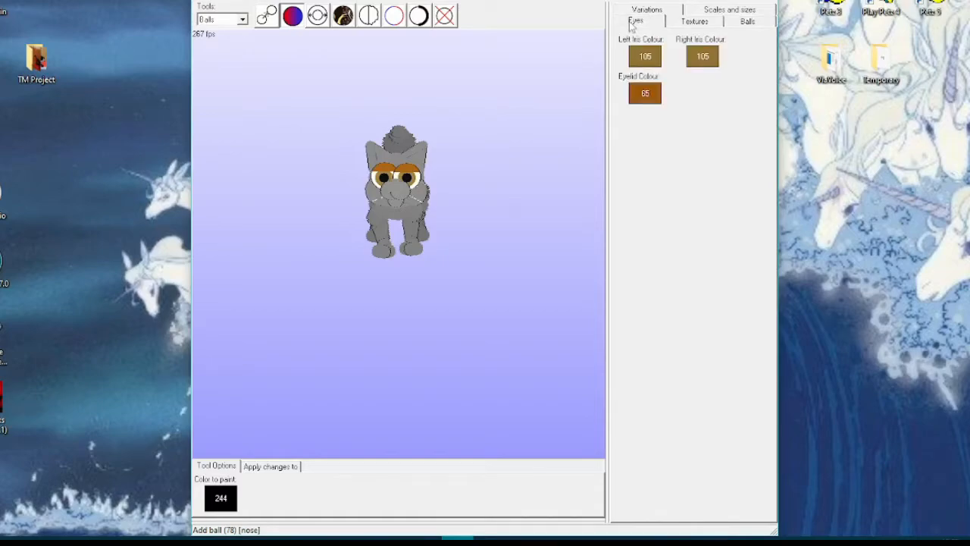
{"action": "left_click", "coordinate": [644, 56]}
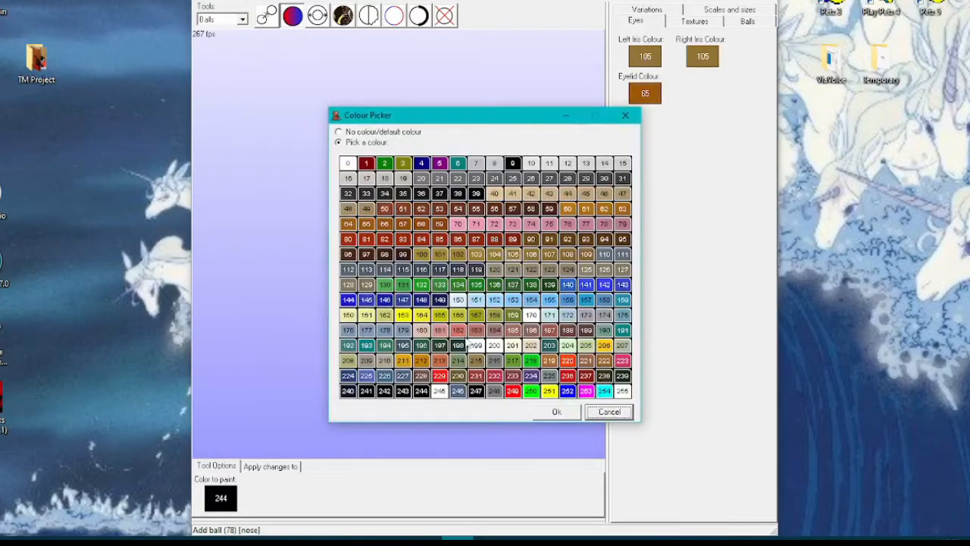
{"action": "left_click", "coordinate": [530, 300]}
{"action": "left_click", "coordinate": [551, 413]}
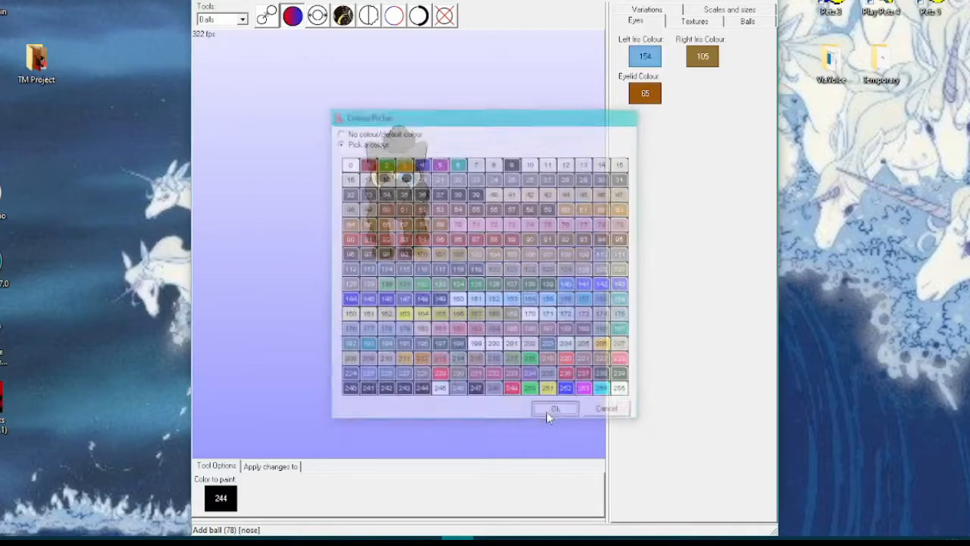
{"action": "left_click", "coordinate": [709, 56]}
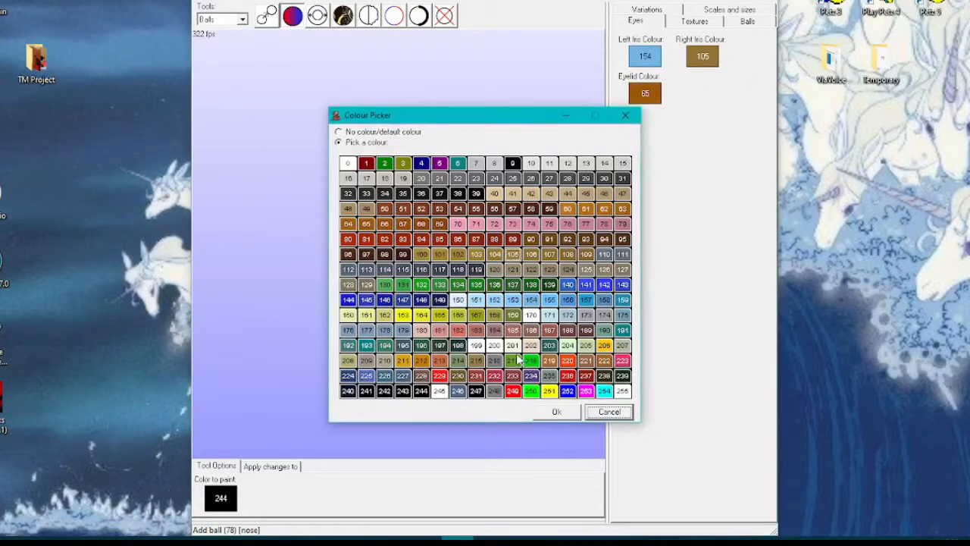
{"action": "left_click", "coordinate": [458, 330]}
{"action": "left_click", "coordinate": [559, 413]}
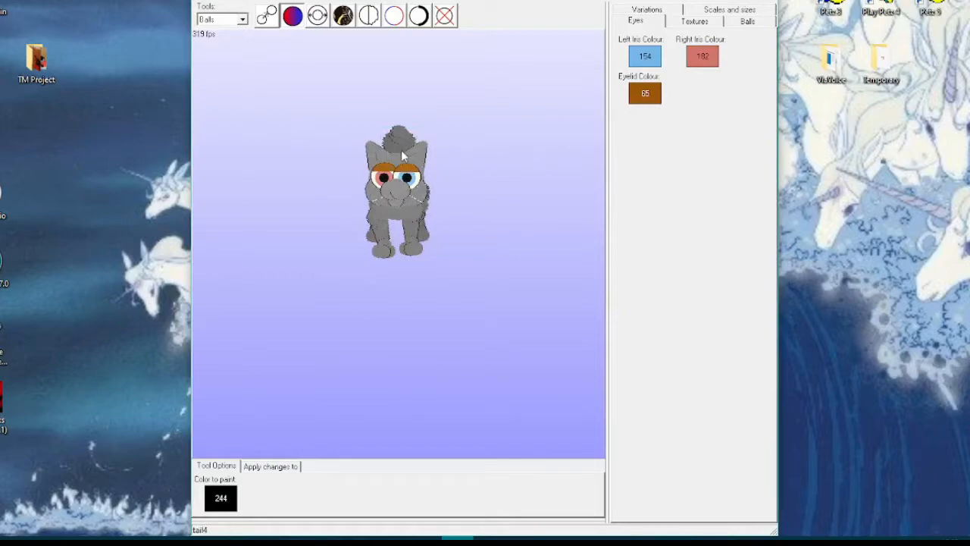
Set the cat's eyelid colour to grey 23
{"action": "left_click", "coordinate": [645, 95]}
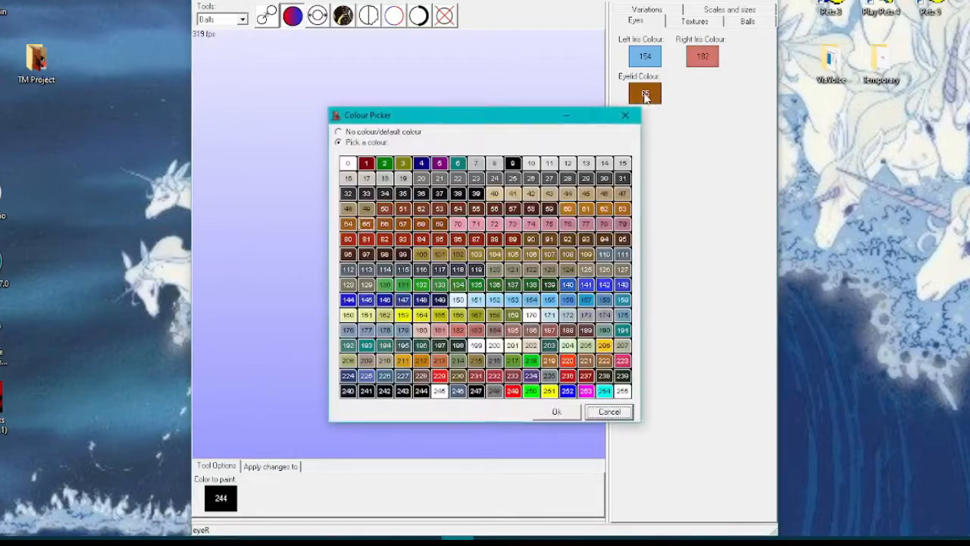
{"action": "left_click", "coordinate": [476, 180]}
{"action": "left_click", "coordinate": [556, 412]}
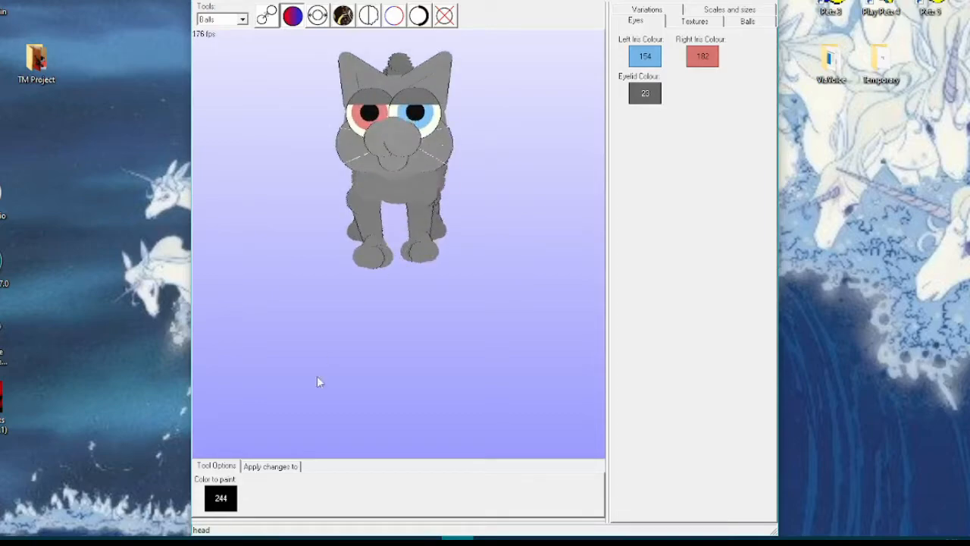
Paint the cat's nose dark brown with colour 189 and view it from a slight angle
{"action": "left_click", "coordinate": [231, 497]}
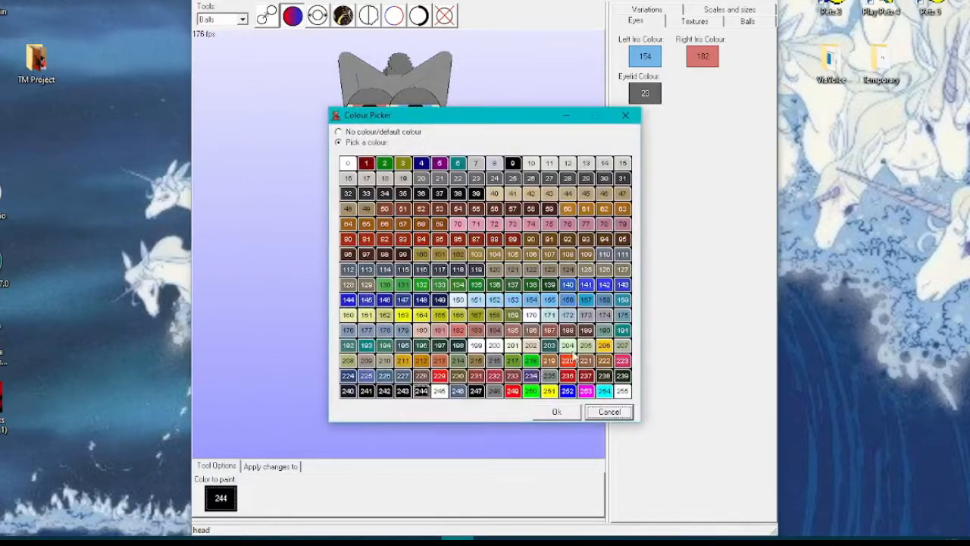
{"action": "left_click", "coordinate": [586, 330]}
{"action": "left_click", "coordinate": [554, 411]}
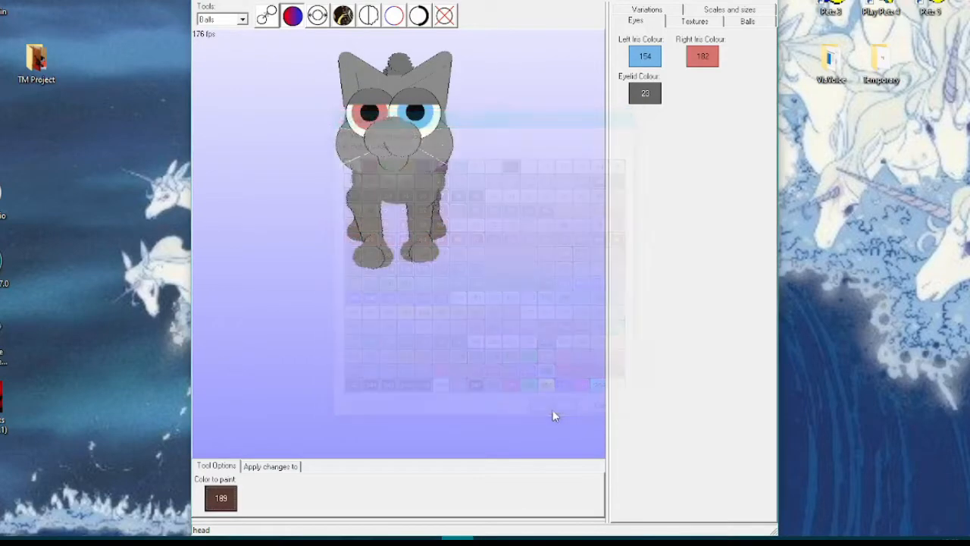
{"action": "left_click", "coordinate": [386, 135]}
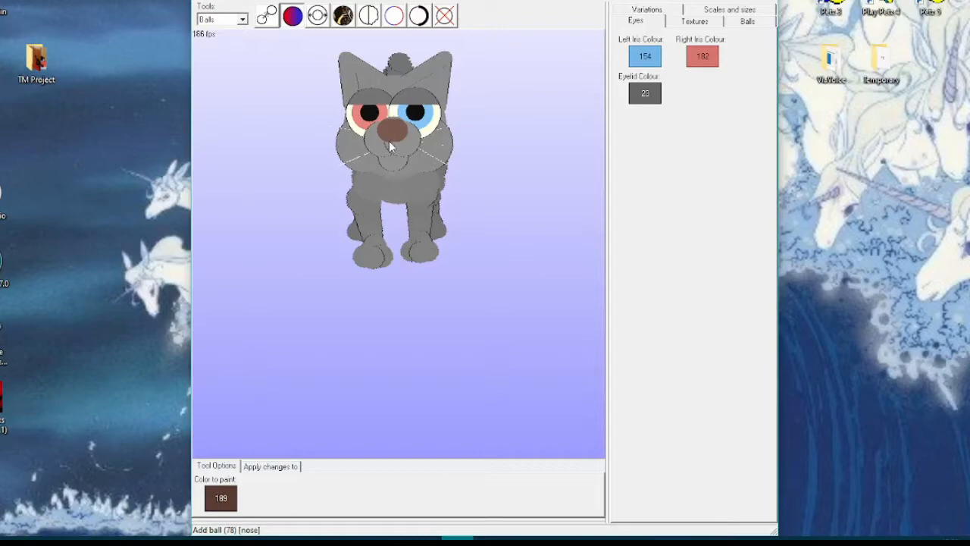
{"action": "mouse_move", "coordinate": [522, 154]}
{"action": "left_mouse_down"}
{"action": "mouse_move", "coordinate": [440, 152]}
{"action": "mouse_move", "coordinate": [572, 150]}
{"action": "mouse_move", "coordinate": [519, 148]}
{"action": "left_mouse_up"}
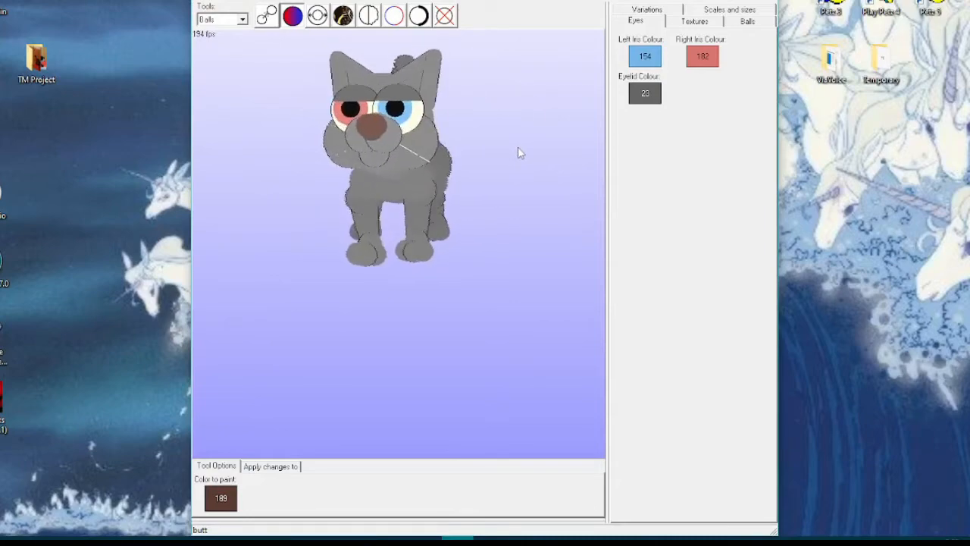
Enlarge the balls along the cat's tail with the Ball Size tool, increasing by 5 each time, to make the tail bushier
{"action": "left_click", "coordinate": [749, 22]}
{"action": "left_click_drag", "start_coordinate": [768, 214], "coordinate": [790, 86]}
{"action": "left_click_drag", "start_coordinate": [483, 341], "coordinate": [541, 356]}
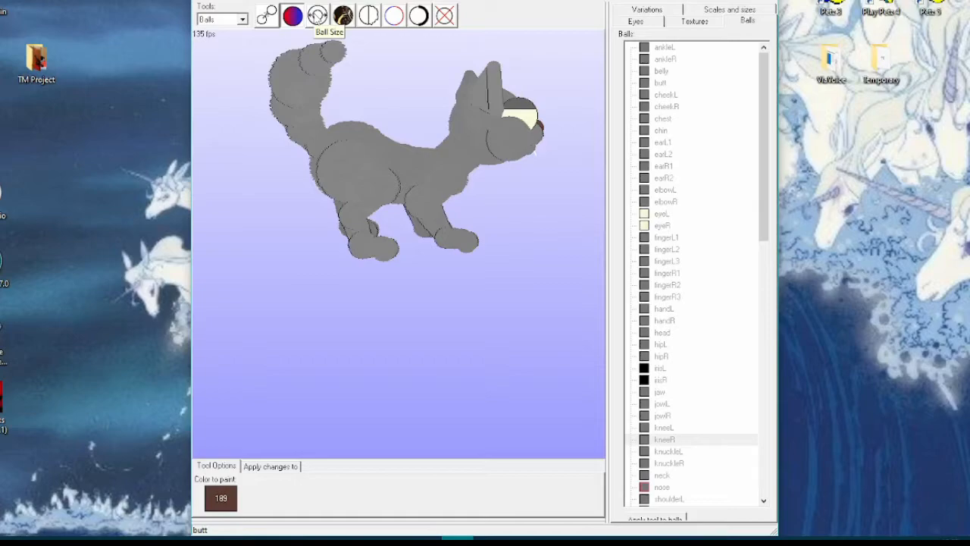
{"action": "left_click", "coordinate": [318, 15]}
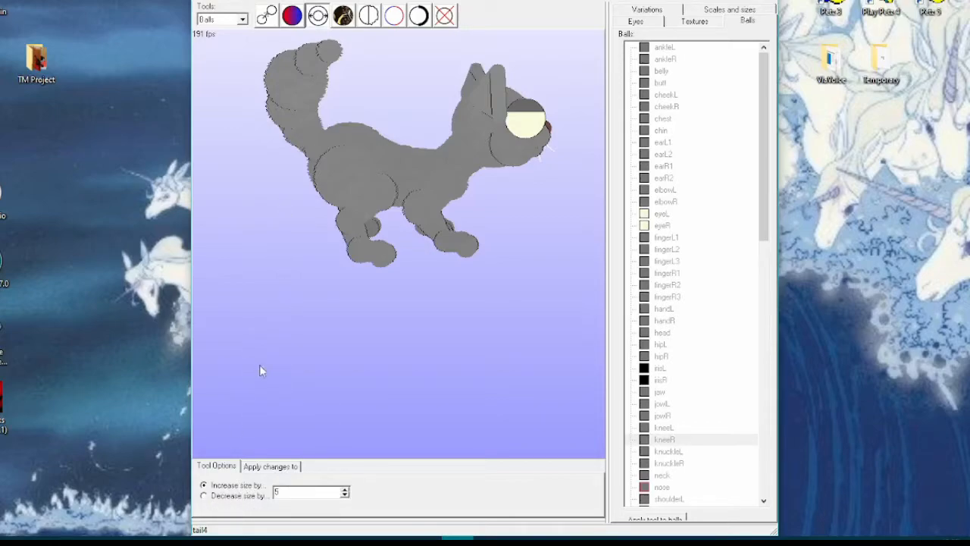
{"action": "left_click", "coordinate": [314, 63]}
{"action": "left_click", "coordinate": [334, 49]}
{"action": "left_click", "coordinate": [333, 49]}
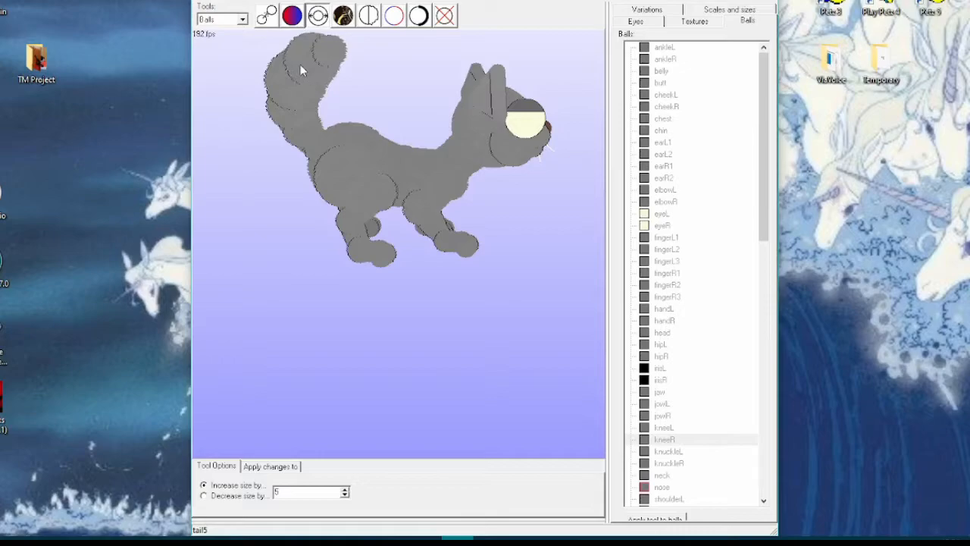
{"action": "left_click", "coordinate": [343, 55]}
{"action": "left_click", "coordinate": [343, 56]}
{"action": "left_click", "coordinate": [291, 89]}
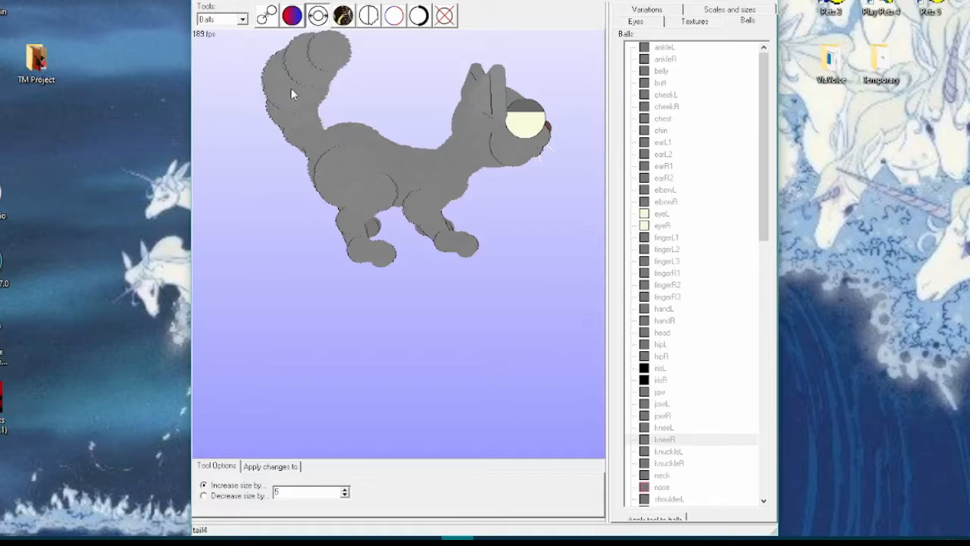
{"action": "left_click", "coordinate": [287, 114]}
{"action": "left_click", "coordinate": [296, 139]}
{"action": "left_click", "coordinate": [297, 141]}
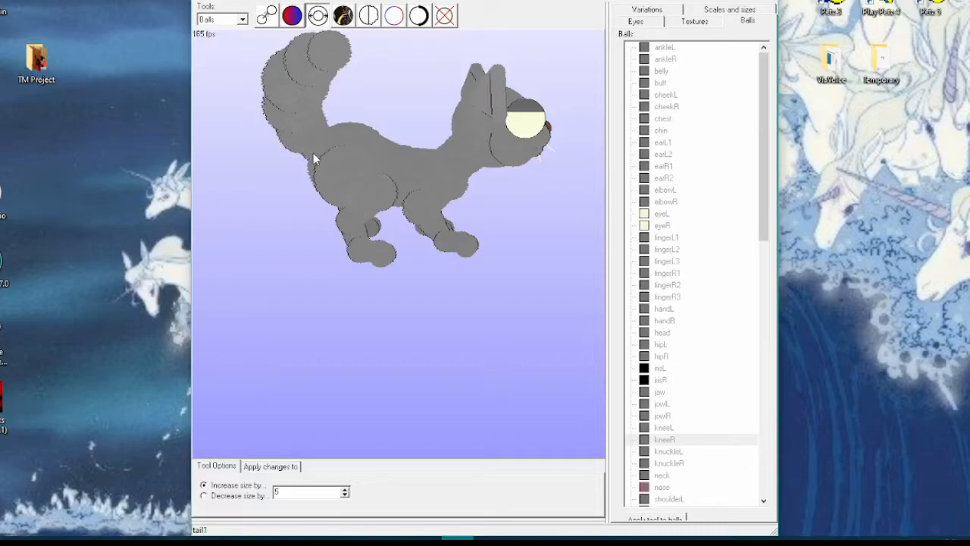
{"action": "left_click", "coordinate": [274, 107]}
{"action": "left_click", "coordinate": [274, 107]}
{"action": "left_click", "coordinate": [277, 87]}
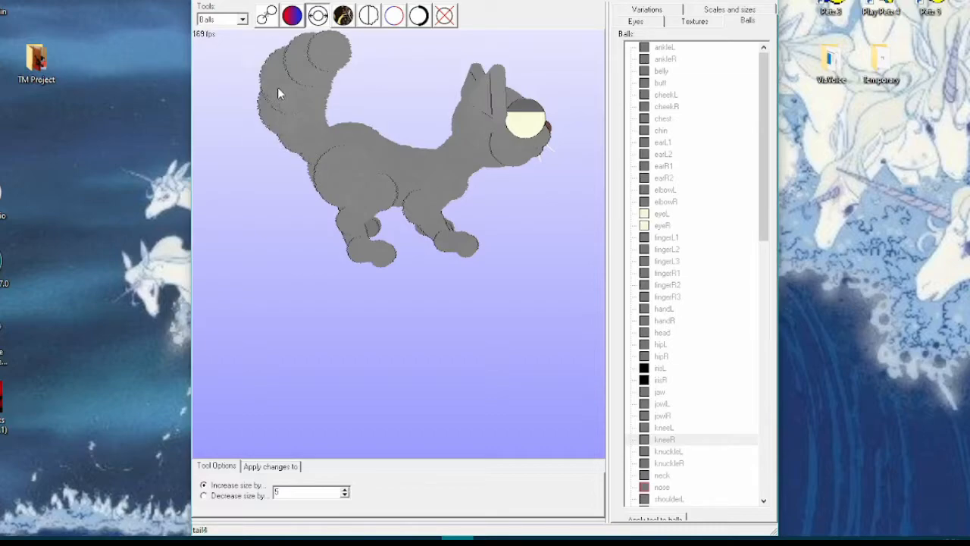
{"action": "left_click", "coordinate": [322, 61]}
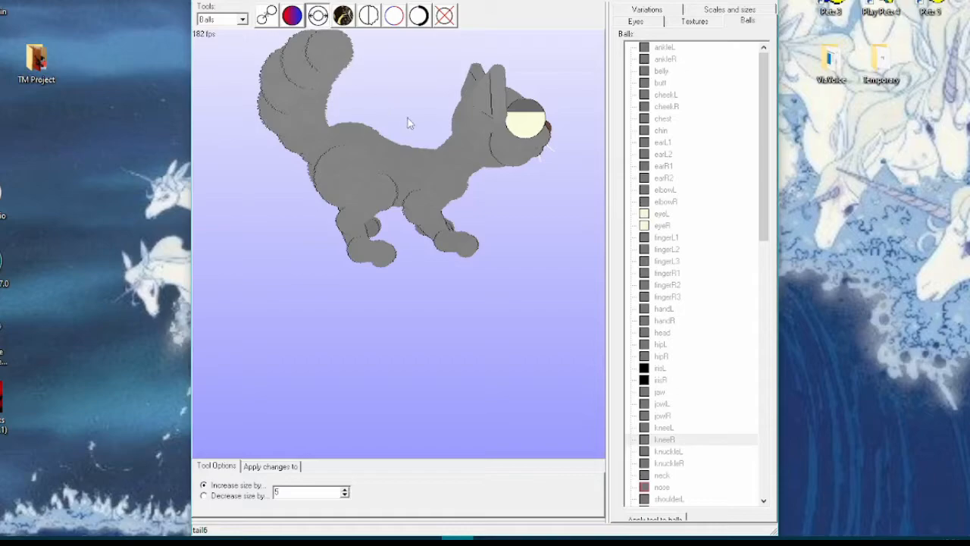
Increase the size of the cat's cheek balls by 5 and check the body shape from both sides
{"action": "left_click_drag", "start_coordinate": [408, 117], "coordinate": [357, 119]}
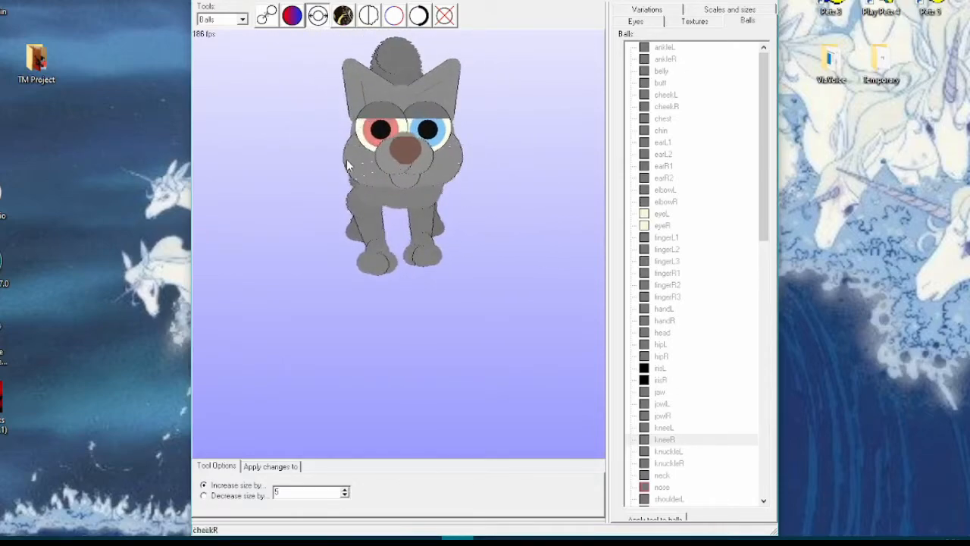
{"action": "left_click", "coordinate": [448, 168]}
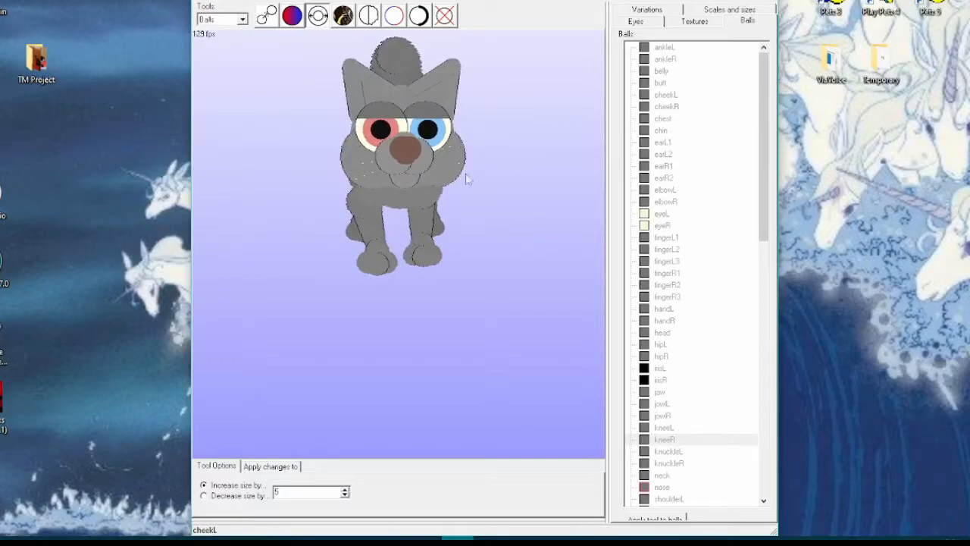
{"action": "left_click_drag", "start_coordinate": [498, 189], "coordinate": [447, 191]}
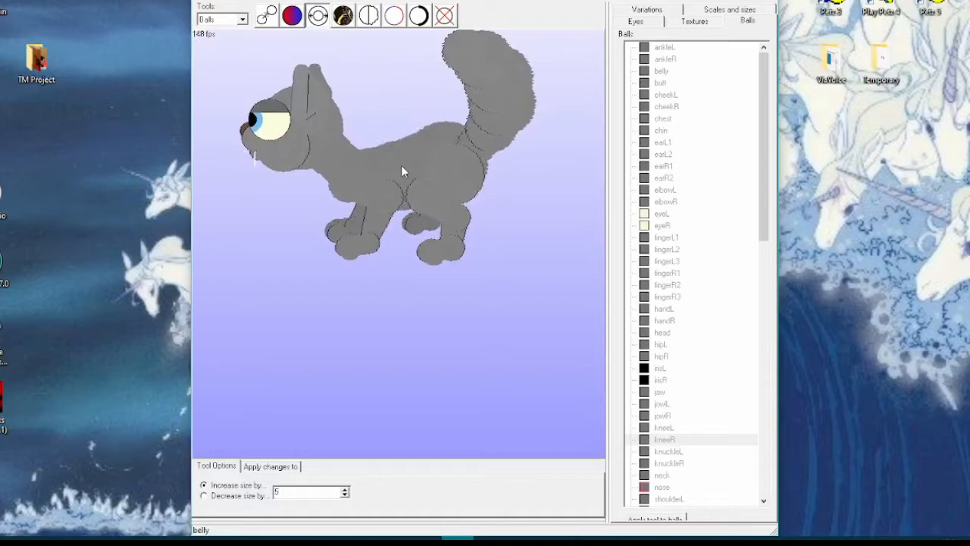
{"action": "left_click_drag", "start_coordinate": [344, 322], "coordinate": [439, 320]}
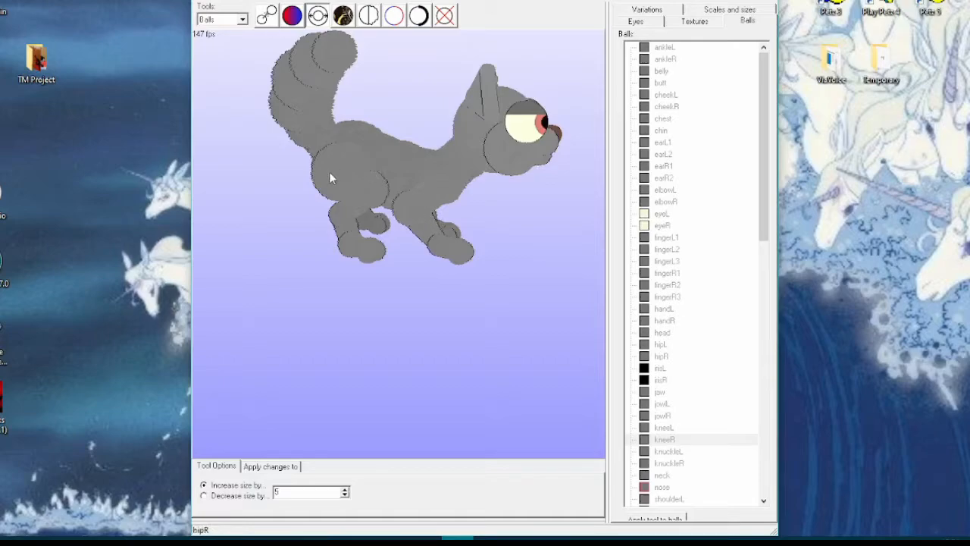
{"action": "left_click_drag", "start_coordinate": [453, 305], "coordinate": [356, 301]}
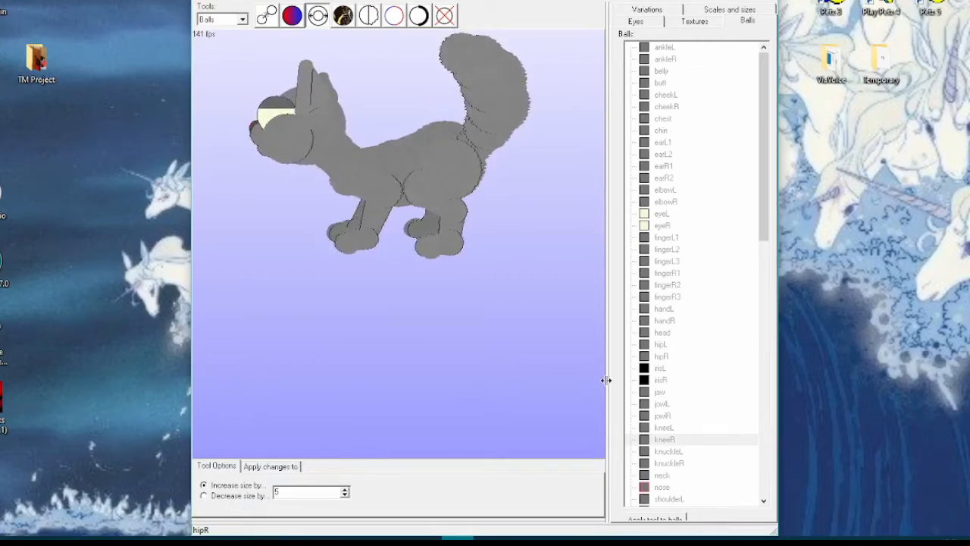
Choose the Ball Texture tool and set texture 0 (hair6.bmp) to show the texture unchanged
{"action": "left_click", "coordinate": [344, 19]}
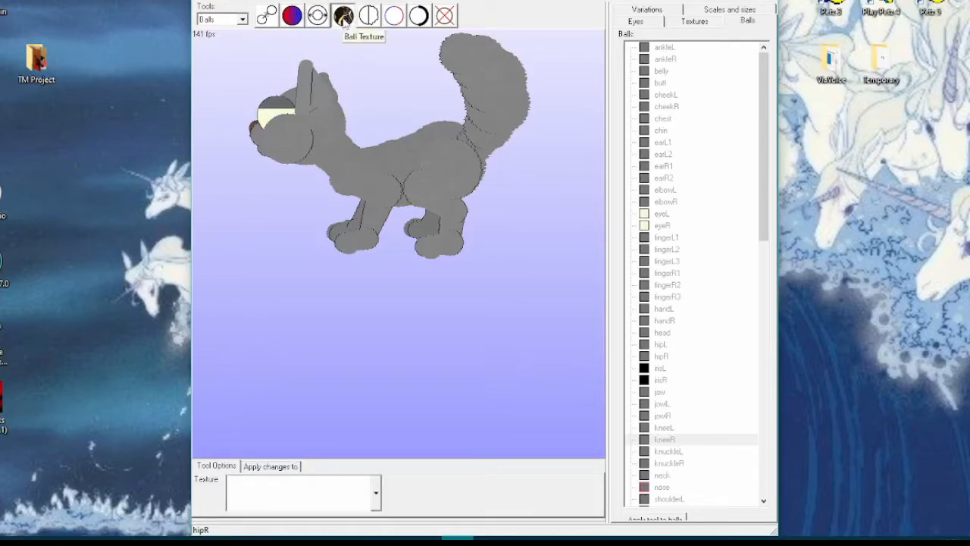
{"action": "left_click", "coordinate": [699, 21]}
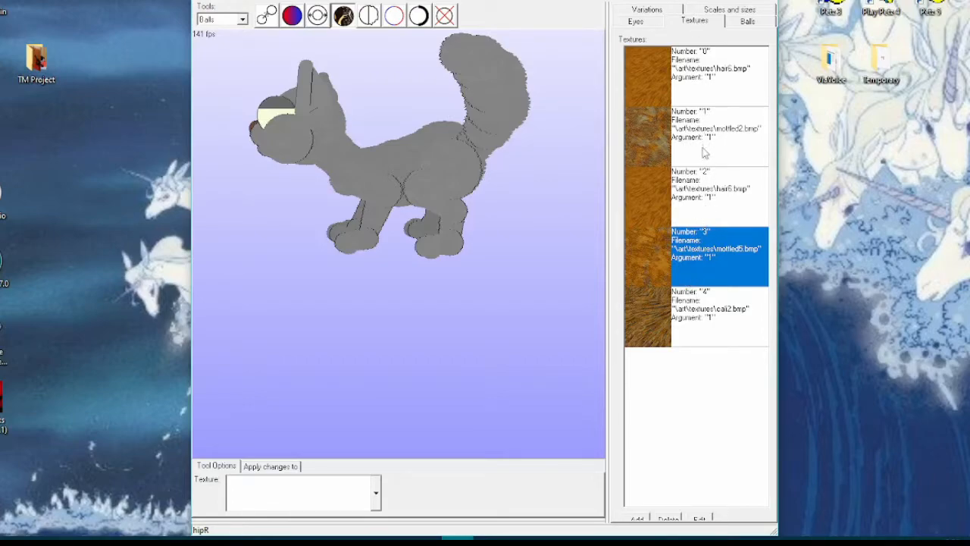
{"action": "left_click", "coordinate": [705, 88]}
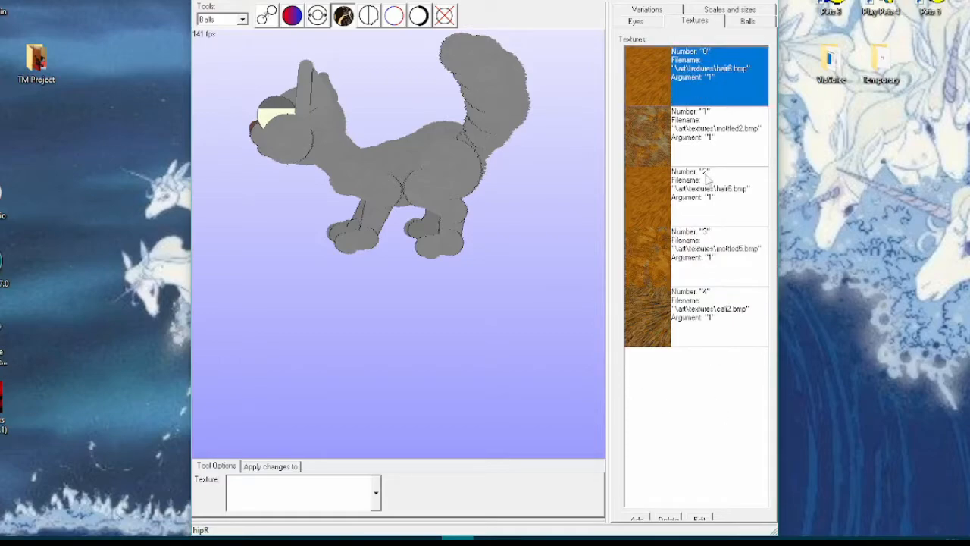
{"action": "left_click", "coordinate": [699, 519]}
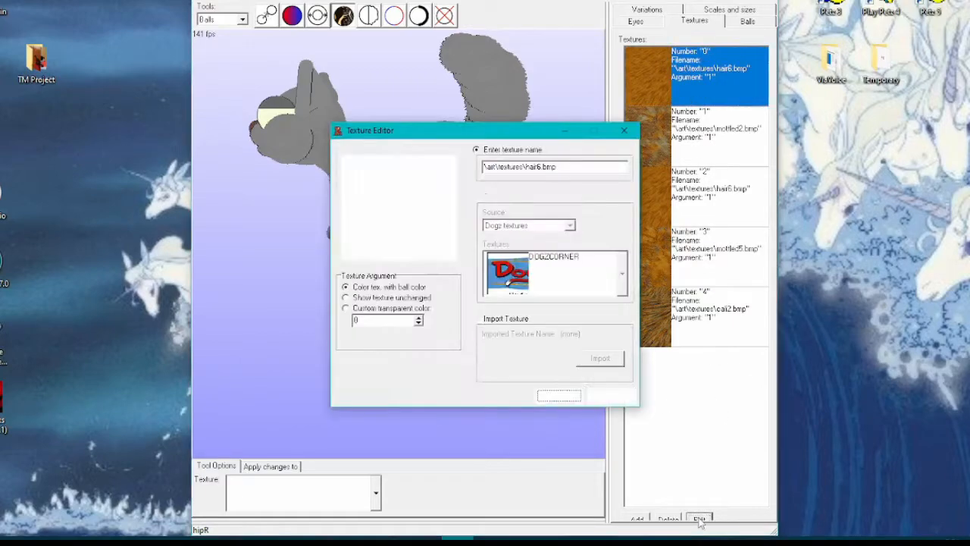
{"action": "left_click_drag", "start_coordinate": [418, 137], "coordinate": [622, 91]}
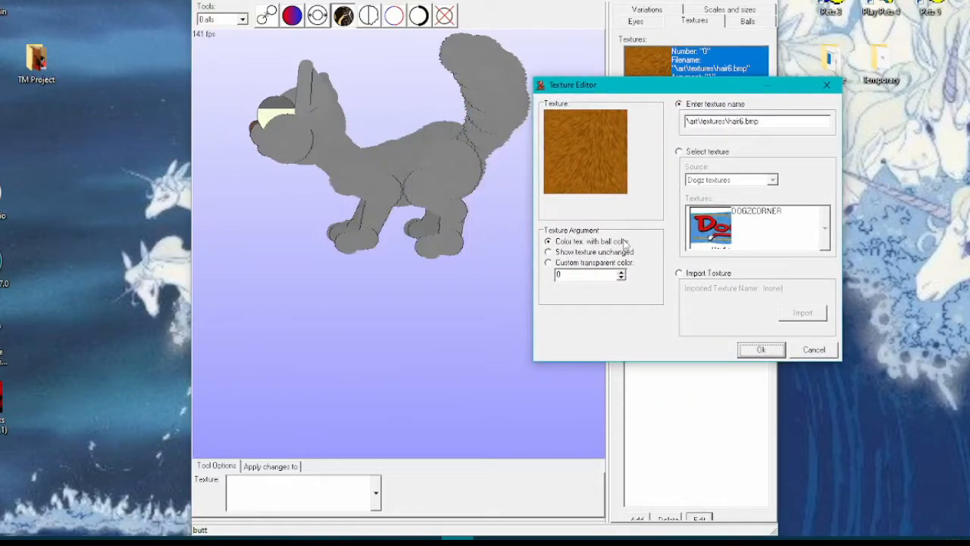
{"action": "left_click", "coordinate": [549, 255]}
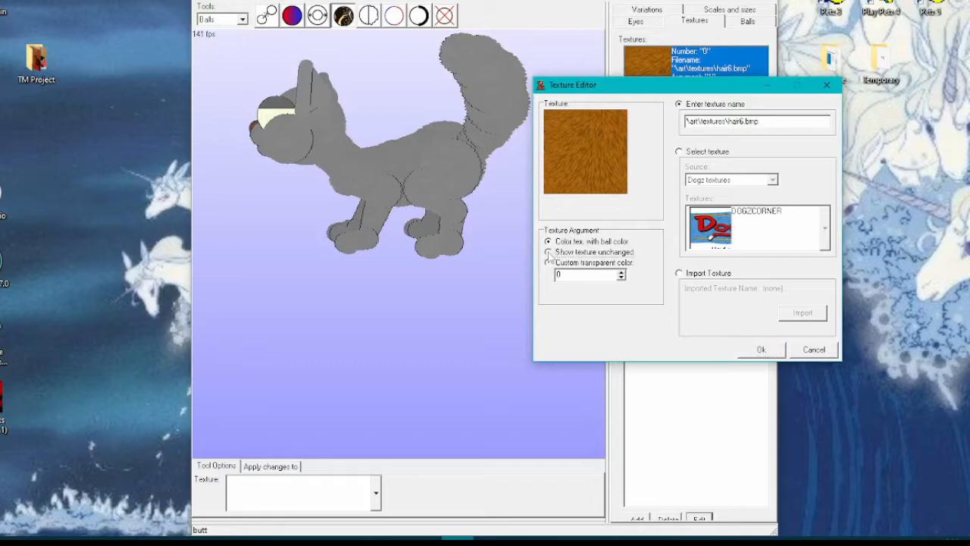
{"action": "left_click", "coordinate": [754, 353]}
{"action": "left_click_drag", "start_coordinate": [430, 323], "coordinate": [489, 324]}
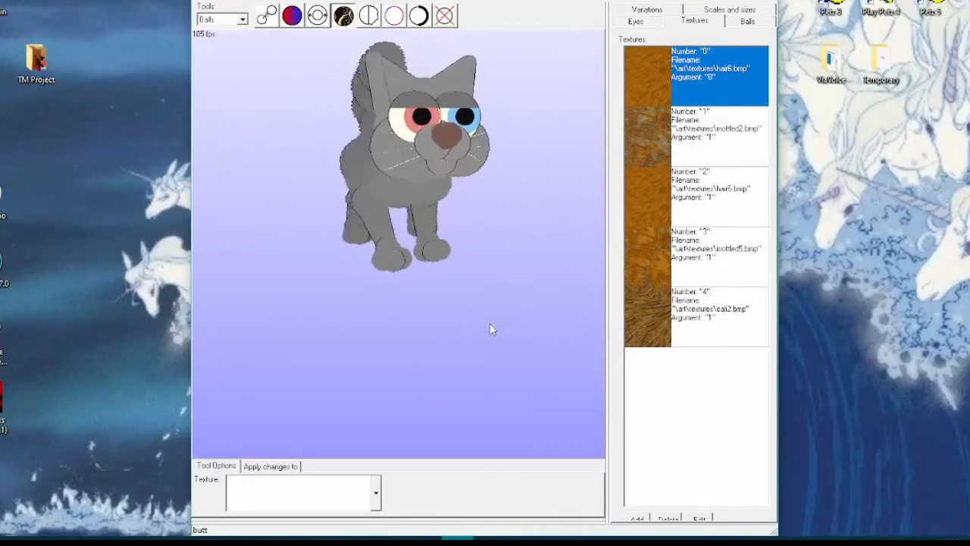
Set texture 0 (hair6.bmp) back to being coloured with the ball colour
{"action": "left_click", "coordinate": [698, 520]}
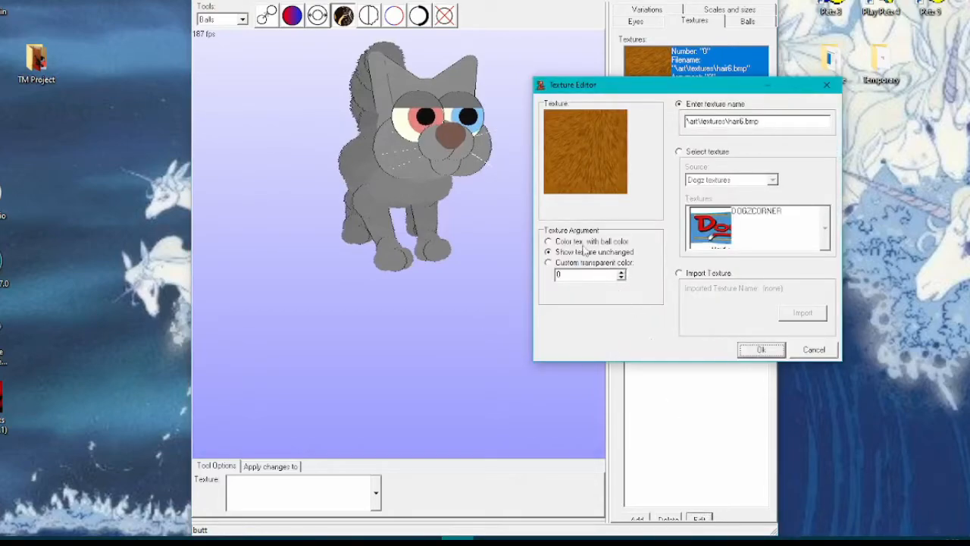
{"action": "left_click", "coordinate": [560, 243]}
{"action": "left_click", "coordinate": [762, 350]}
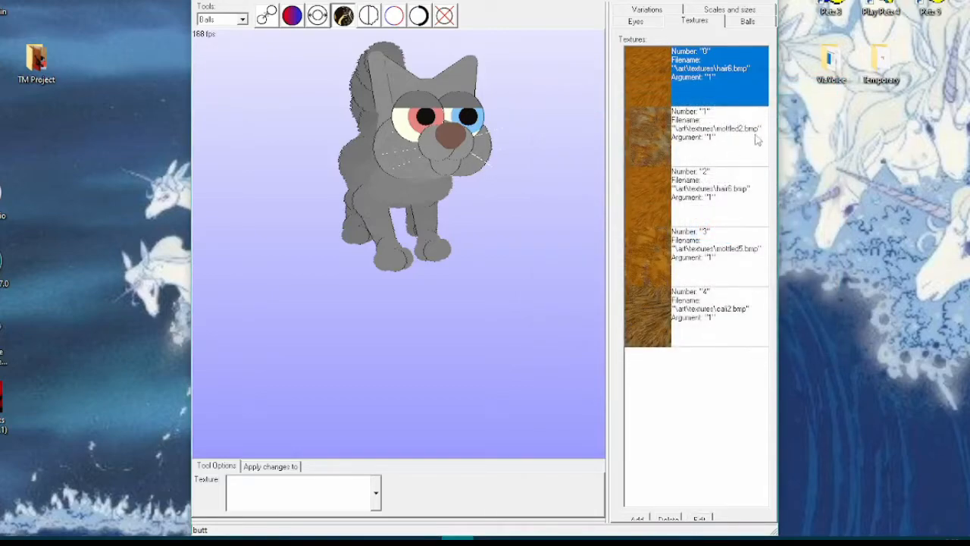
Set texture 2 (hair6.bmp) to show the texture unchanged and inspect the cat's ears, muzzle and paws
{"action": "left_click", "coordinate": [713, 211]}
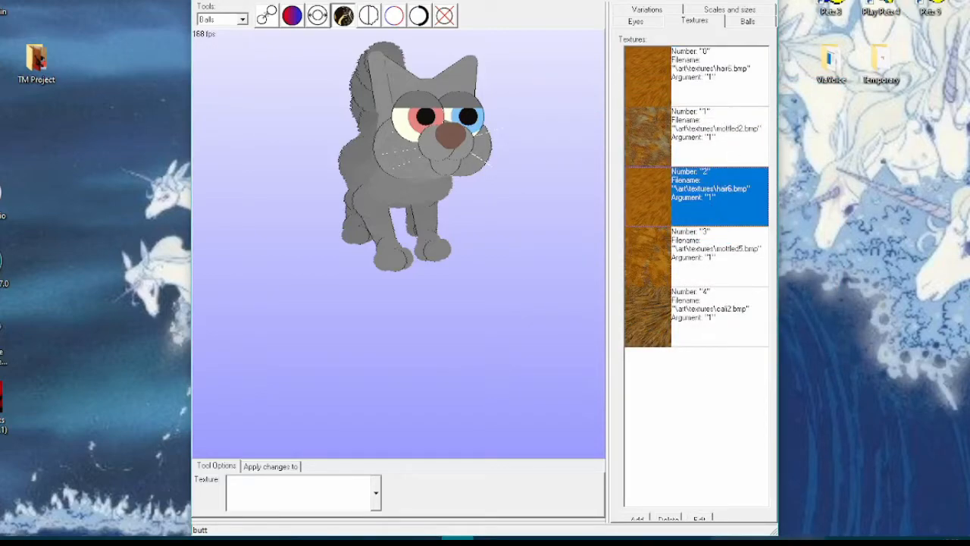
{"action": "left_click", "coordinate": [700, 519]}
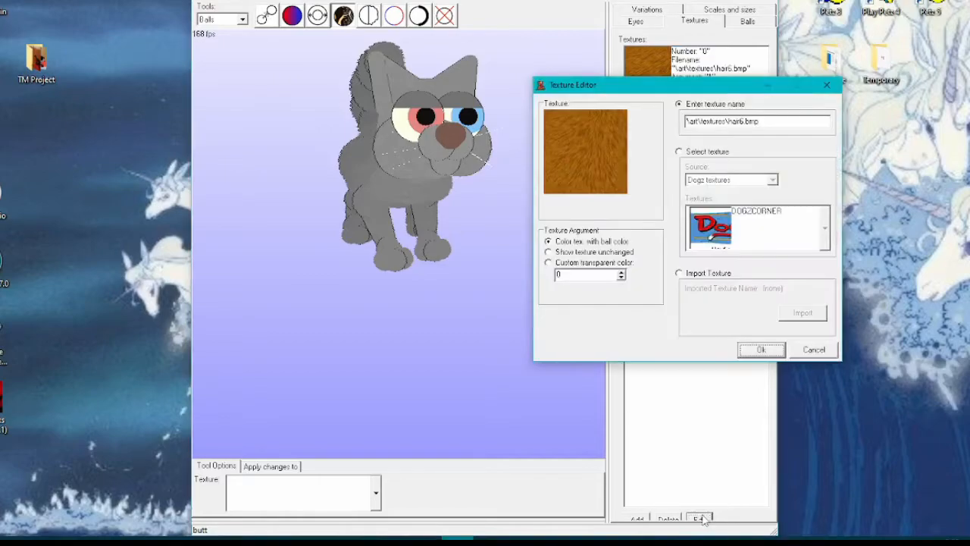
{"action": "left_click", "coordinate": [597, 254]}
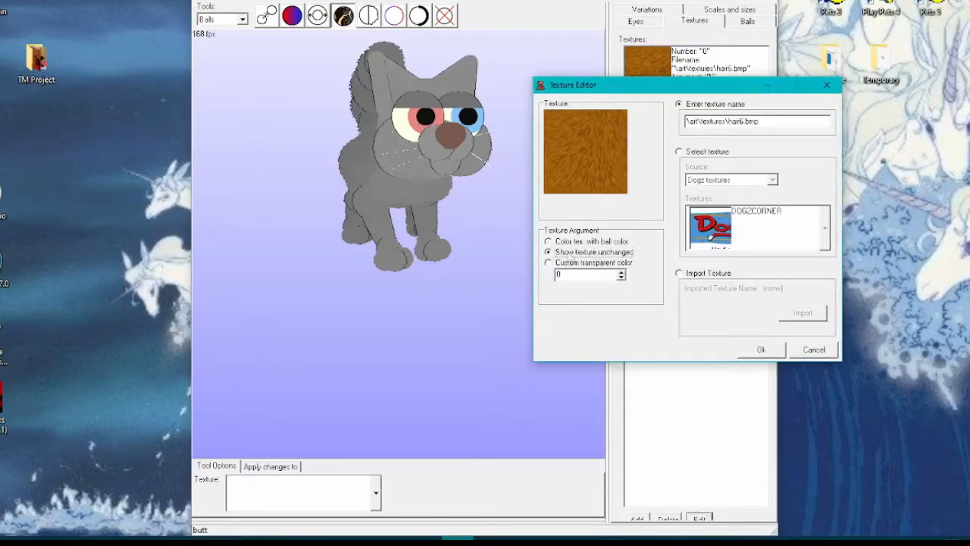
{"action": "left_click", "coordinate": [767, 347]}
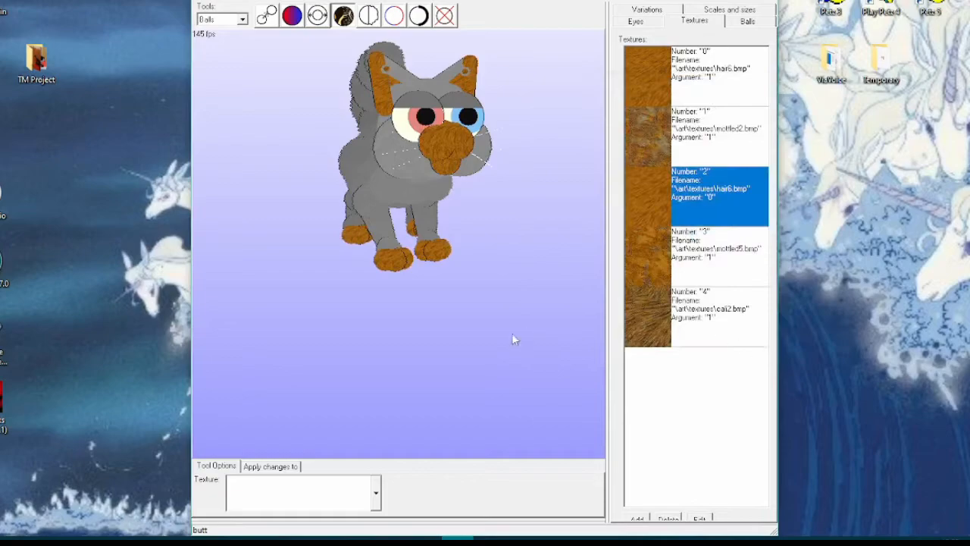
{"action": "mouse_move", "coordinate": [496, 338]}
{"action": "left_mouse_down"}
{"action": "mouse_move", "coordinate": [551, 336]}
{"action": "mouse_move", "coordinate": [482, 337]}
{"action": "left_mouse_up"}
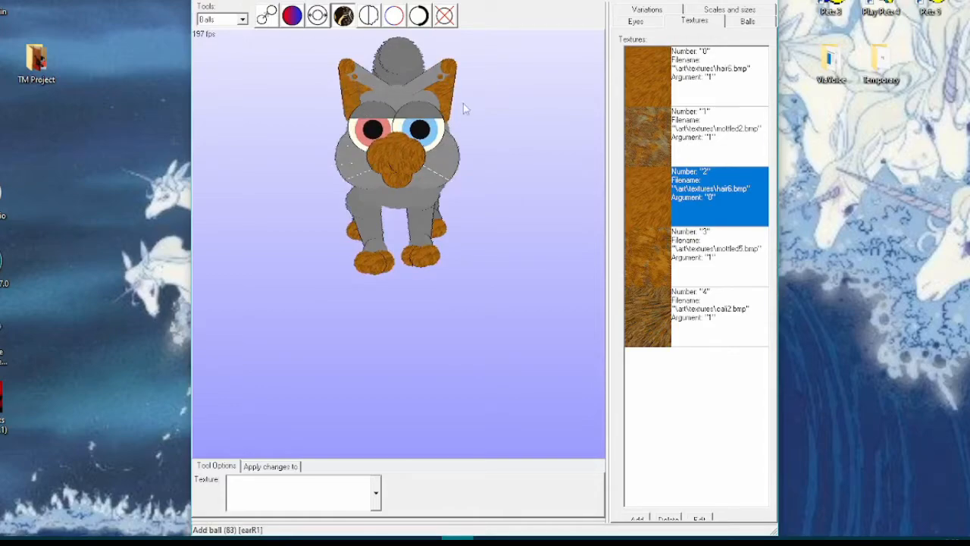
{"action": "mouse_move", "coordinate": [455, 317]}
{"action": "left_mouse_down"}
{"action": "mouse_move", "coordinate": [494, 309]}
{"action": "mouse_move", "coordinate": [437, 317]}
{"action": "mouse_move", "coordinate": [458, 316]}
{"action": "left_mouse_up"}
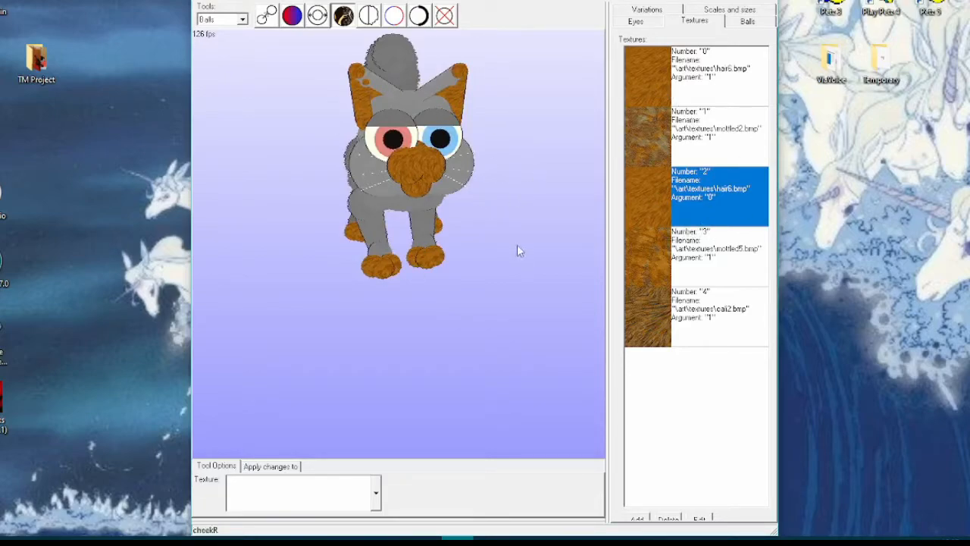
{"action": "left_click_drag", "start_coordinate": [473, 353], "coordinate": [493, 344]}
{"action": "left_click_drag", "start_coordinate": [511, 388], "coordinate": [490, 392]}
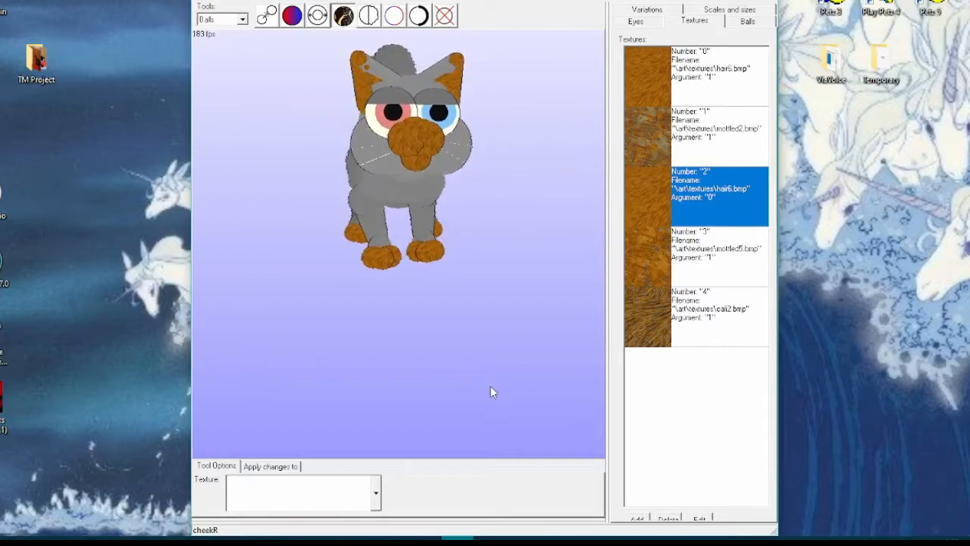
Set texture 2 (hair6.bmp) back to being coloured with the ball colour and view the cat from the side
{"action": "left_click", "coordinate": [701, 520]}
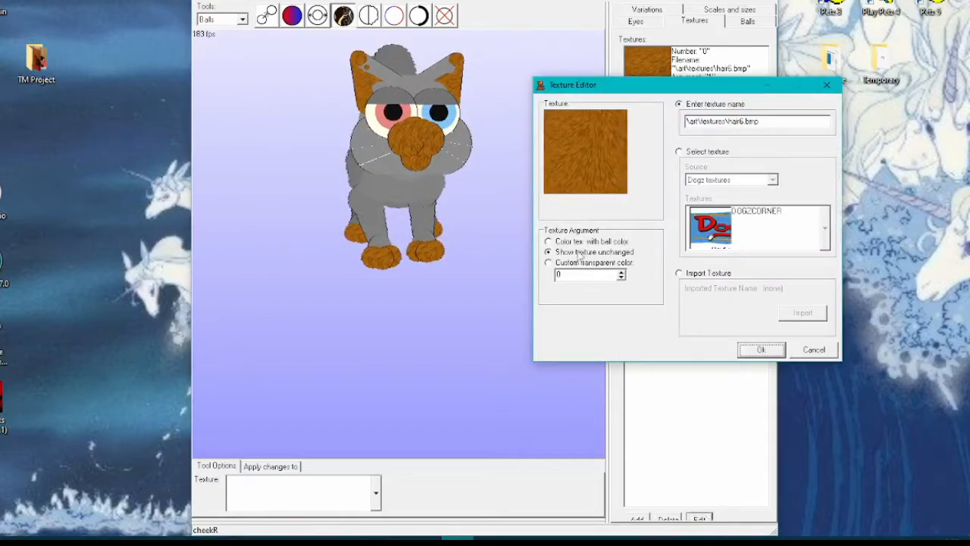
{"action": "left_click", "coordinate": [557, 242]}
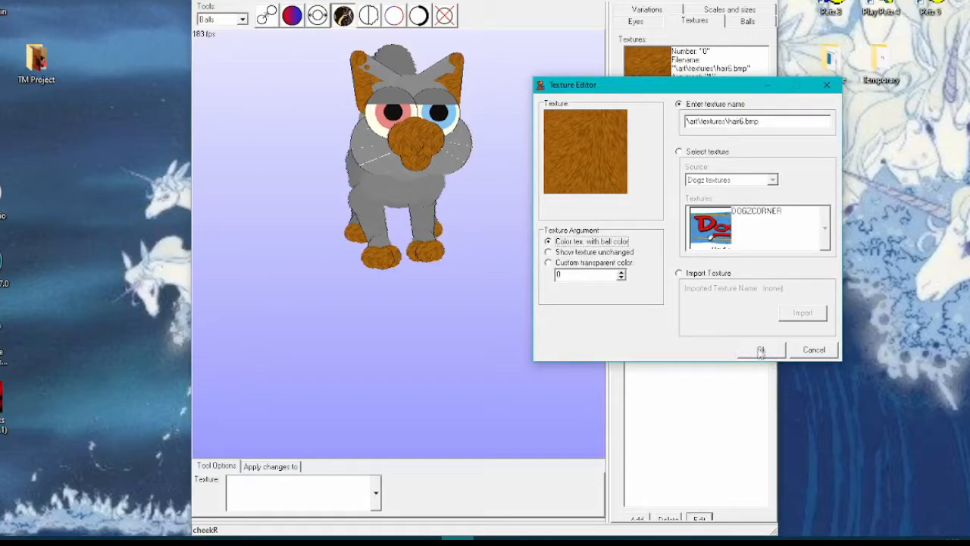
{"action": "left_click", "coordinate": [762, 349]}
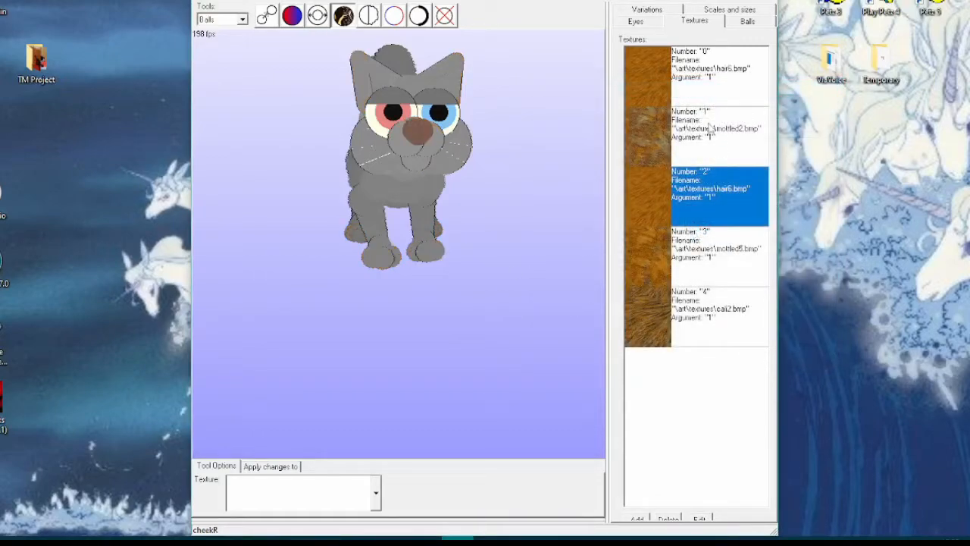
{"action": "left_click_drag", "start_coordinate": [460, 239], "coordinate": [507, 238]}
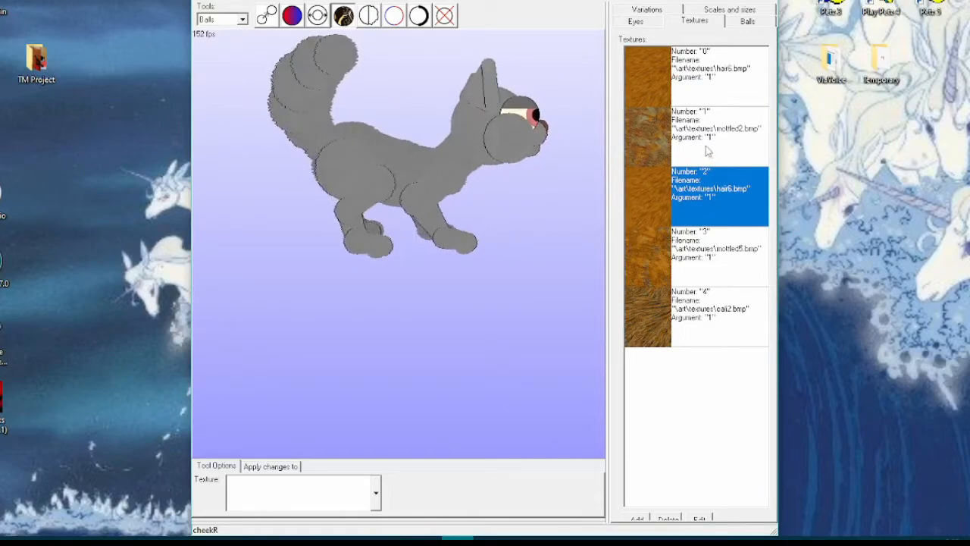
Give texture 1 (mottled2.bmp) a custom transparent color of 105
{"action": "left_click", "coordinate": [706, 147]}
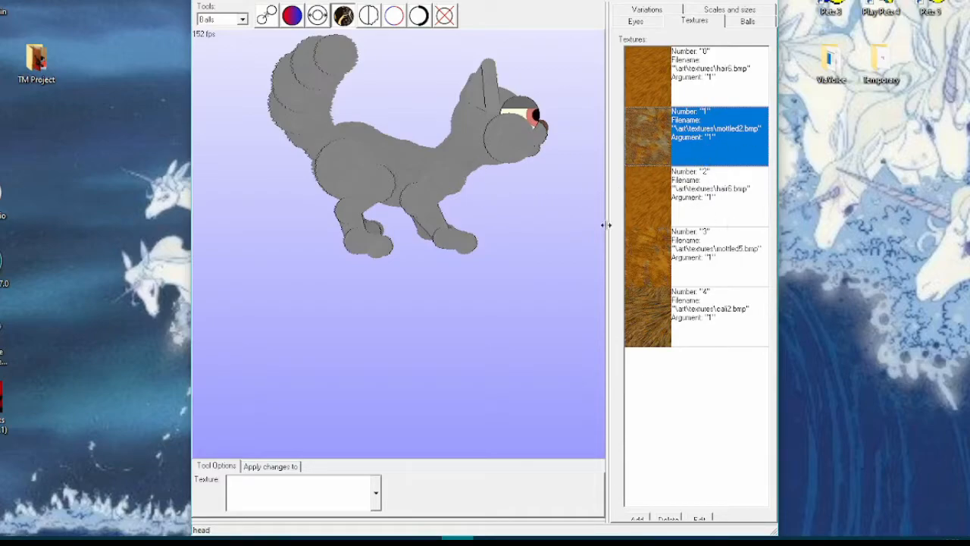
{"action": "left_click", "coordinate": [699, 520]}
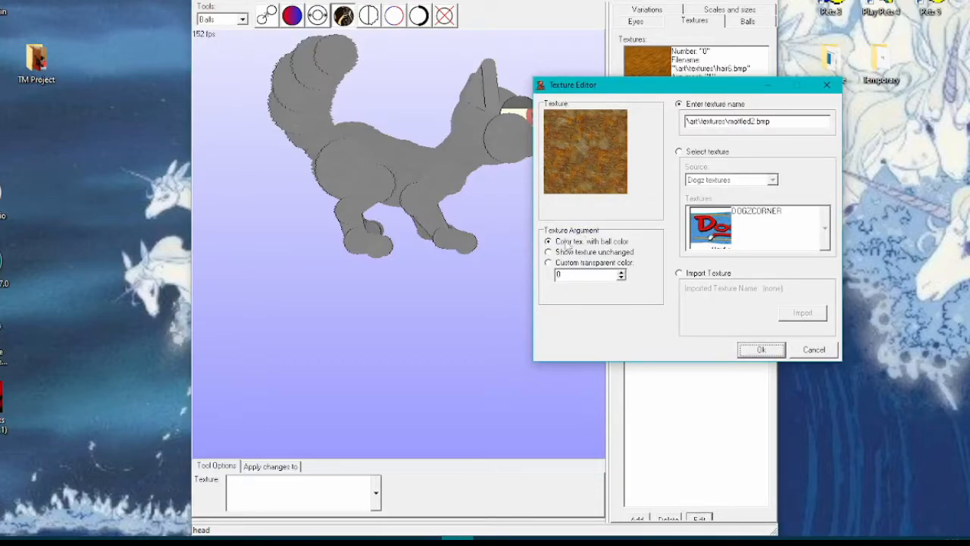
{"action": "left_click", "coordinate": [549, 263]}
{"action": "double_click", "coordinate": [569, 277]}
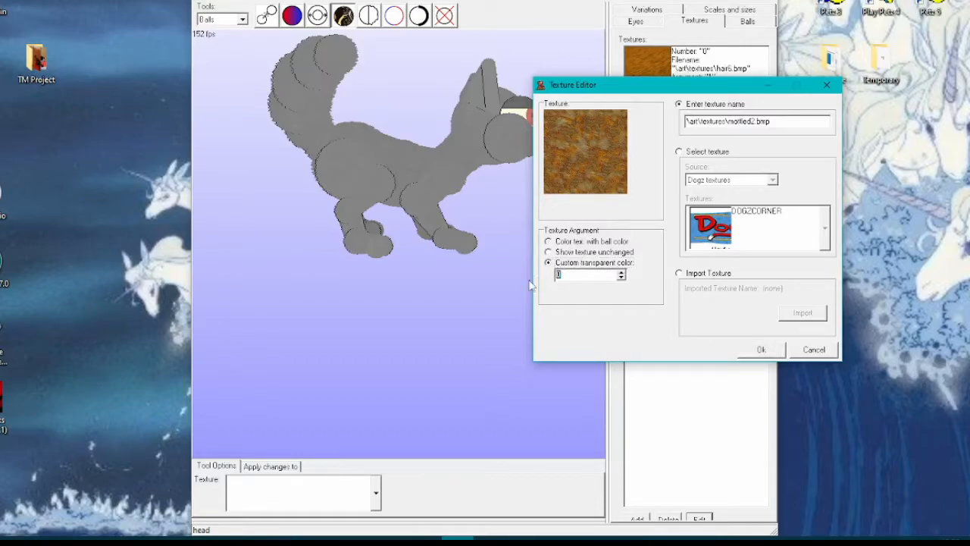
{"action": "type", "text": "105"}
{"action": "left_click", "coordinate": [764, 352]}
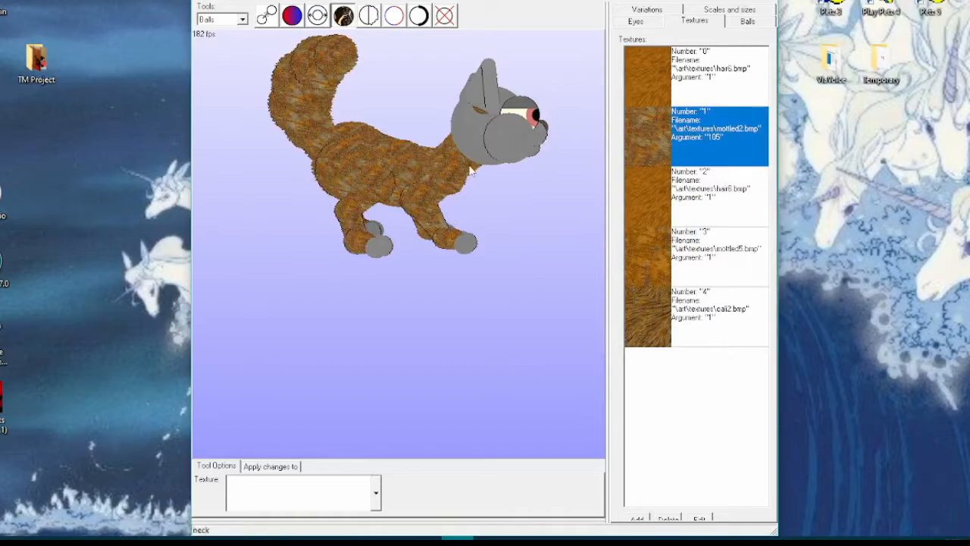
Choose mottled2.bmp as the ball texture and apply it to the cat's head and both cheeks
{"action": "mouse_move", "coordinate": [530, 274]}
{"action": "left_mouse_down"}
{"action": "mouse_move", "coordinate": [450, 272]}
{"action": "mouse_move", "coordinate": [541, 267]}
{"action": "mouse_move", "coordinate": [530, 270]}
{"action": "left_mouse_up"}
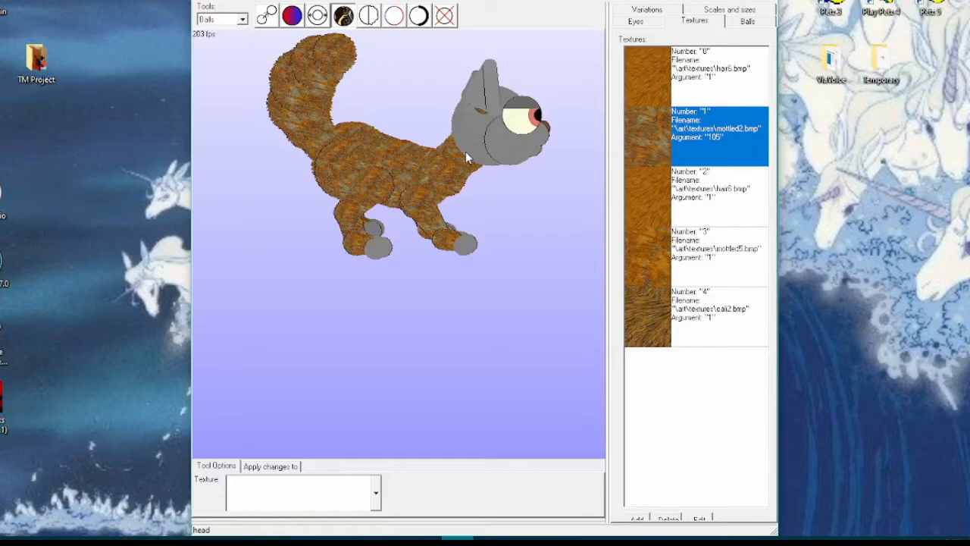
{"action": "left_click_drag", "start_coordinate": [543, 189], "coordinate": [474, 192]}
{"action": "left_click_drag", "start_coordinate": [301, 298], "coordinate": [374, 294]}
{"action": "left_click", "coordinate": [288, 498]}
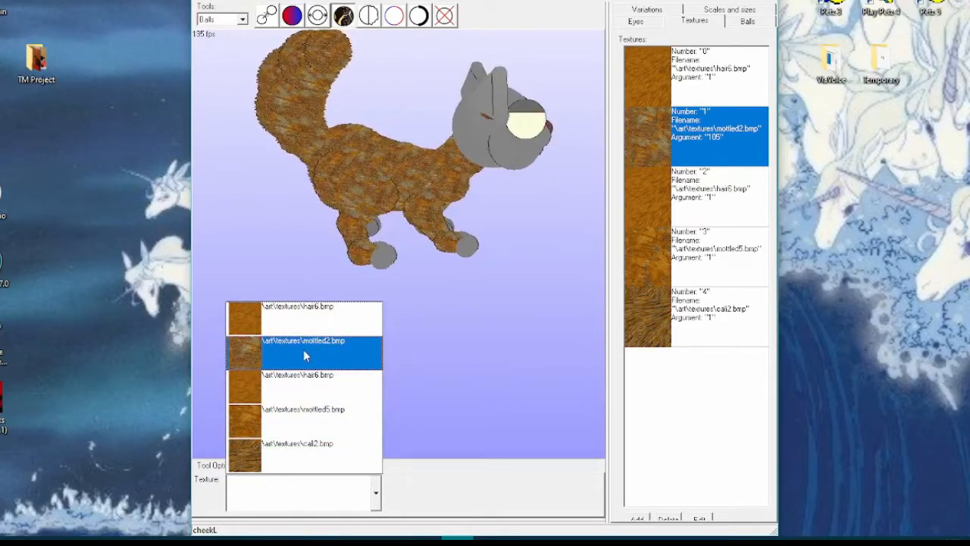
{"action": "left_click", "coordinate": [304, 349]}
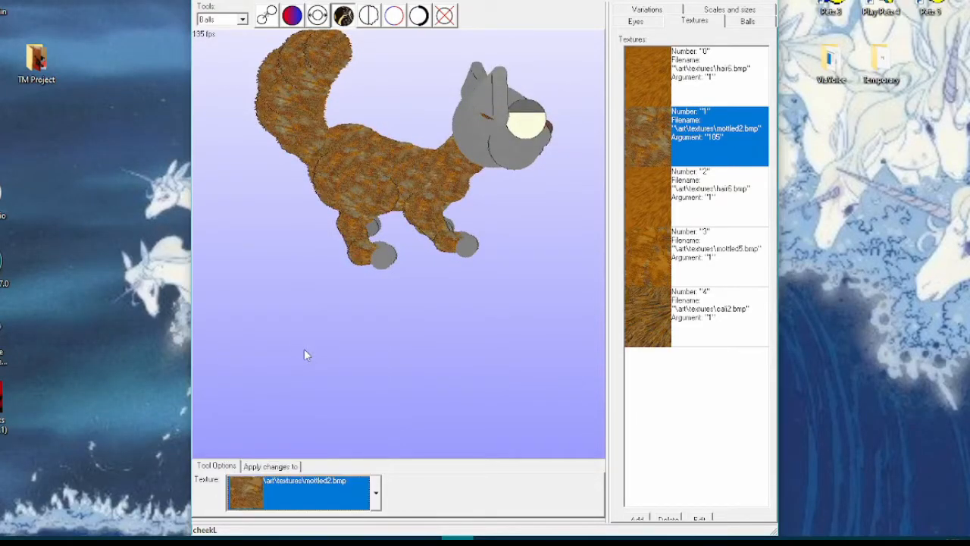
{"action": "left_click", "coordinate": [471, 150]}
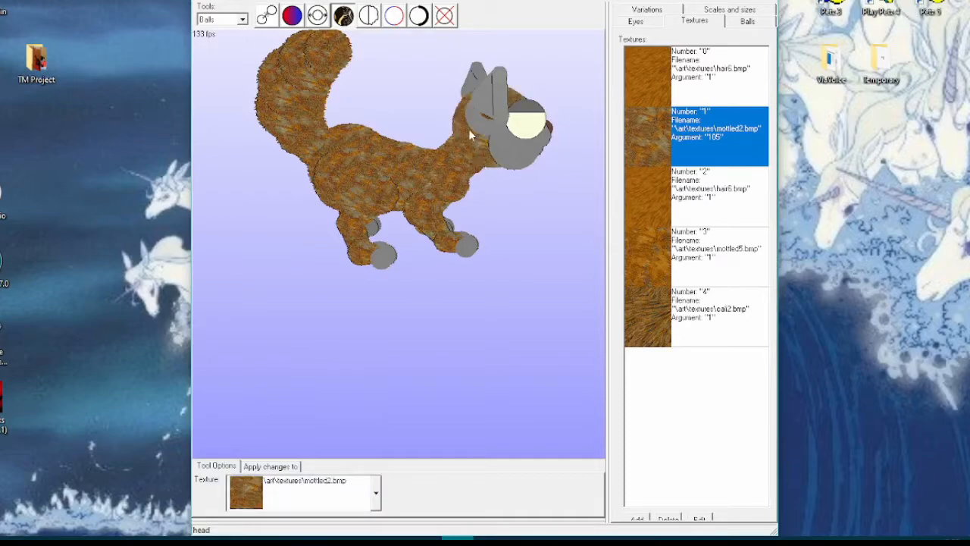
{"action": "left_click_drag", "start_coordinate": [524, 243], "coordinate": [425, 244]}
{"action": "left_click_drag", "start_coordinate": [279, 242], "coordinate": [334, 240]}
{"action": "left_click", "coordinate": [452, 177]}
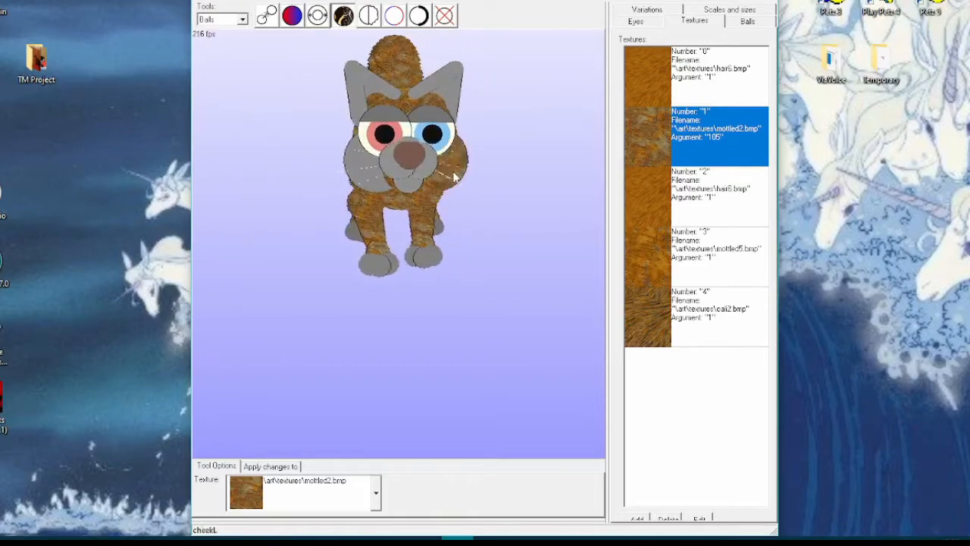
{"action": "left_click", "coordinate": [363, 180]}
Apply the mottled2.bmp texture to the outer balls of both ears
{"action": "left_click_drag", "start_coordinate": [470, 301], "coordinate": [464, 137]}
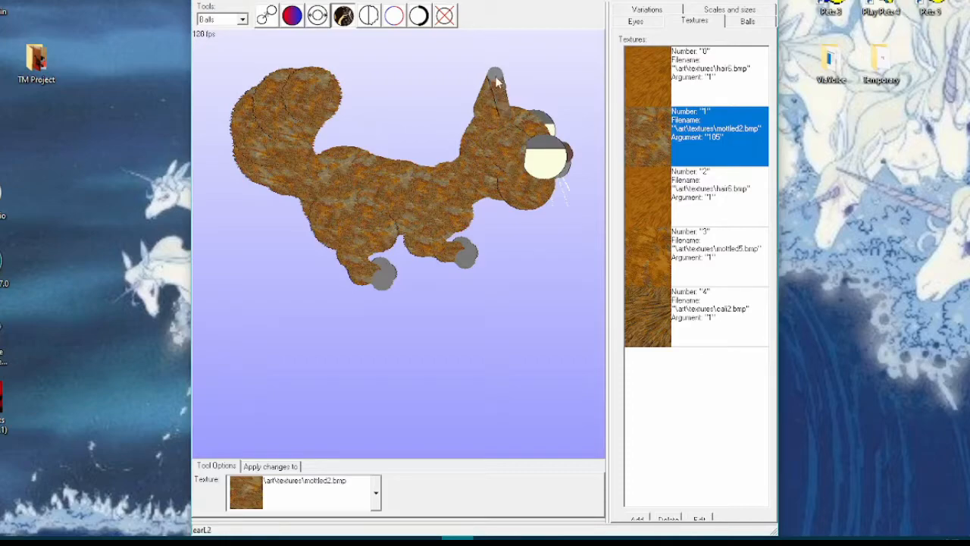
{"action": "left_click_drag", "start_coordinate": [438, 110], "coordinate": [529, 91]}
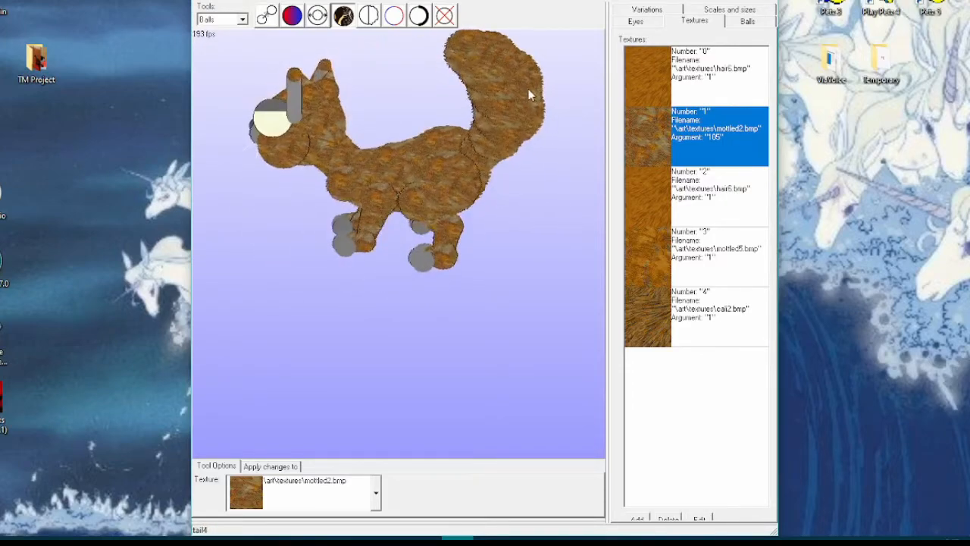
{"action": "left_click_drag", "start_coordinate": [308, 202], "coordinate": [351, 259]}
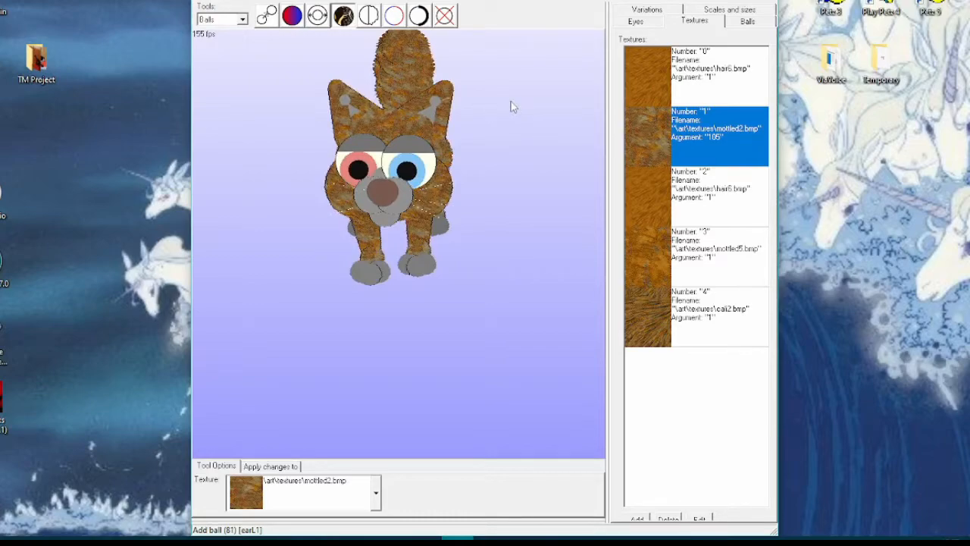
{"action": "scroll", "coordinate": [512, 107], "scroll_direction": "up", "scroll_amount": 5}
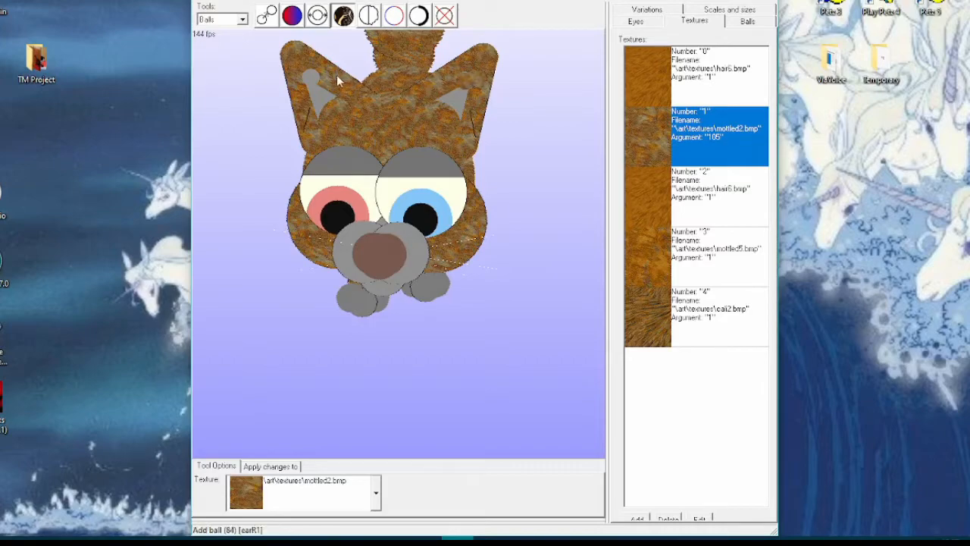
{"action": "left_click_drag", "start_coordinate": [529, 176], "coordinate": [530, 164]}
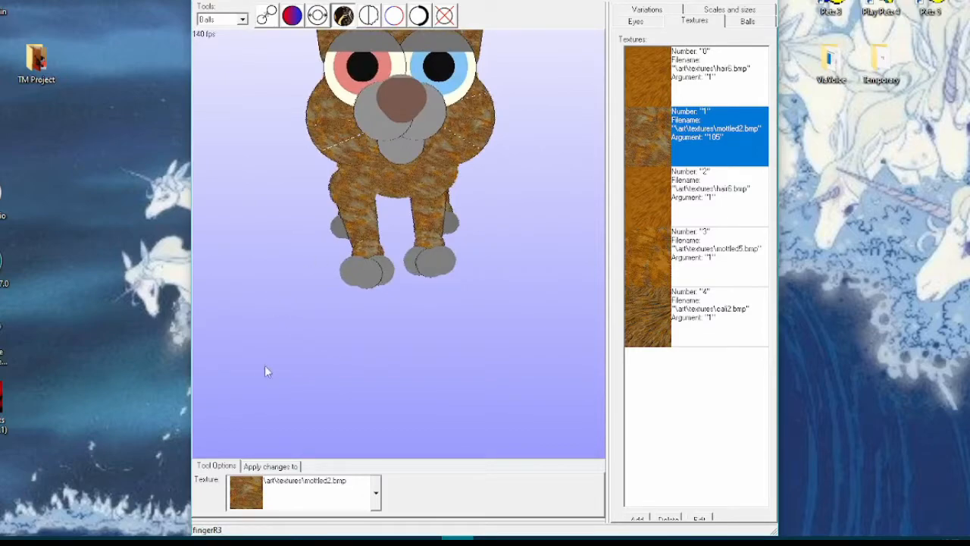
Set the Fuzziness tool to 6 and apply it to the cat's tail and both cheeks
{"action": "scroll", "coordinate": [423, 326], "scroll_direction": "down", "scroll_amount": 6}
{"action": "scroll", "coordinate": [423, 326], "scroll_direction": "up", "scroll_amount": 1}
{"action": "mouse_move", "coordinate": [472, 325]}
{"action": "left_mouse_down"}
{"action": "mouse_move", "coordinate": [461, 327]}
{"action": "mouse_move", "coordinate": [517, 318]}
{"action": "mouse_move", "coordinate": [430, 320]}
{"action": "mouse_move", "coordinate": [487, 321]}
{"action": "left_mouse_up"}
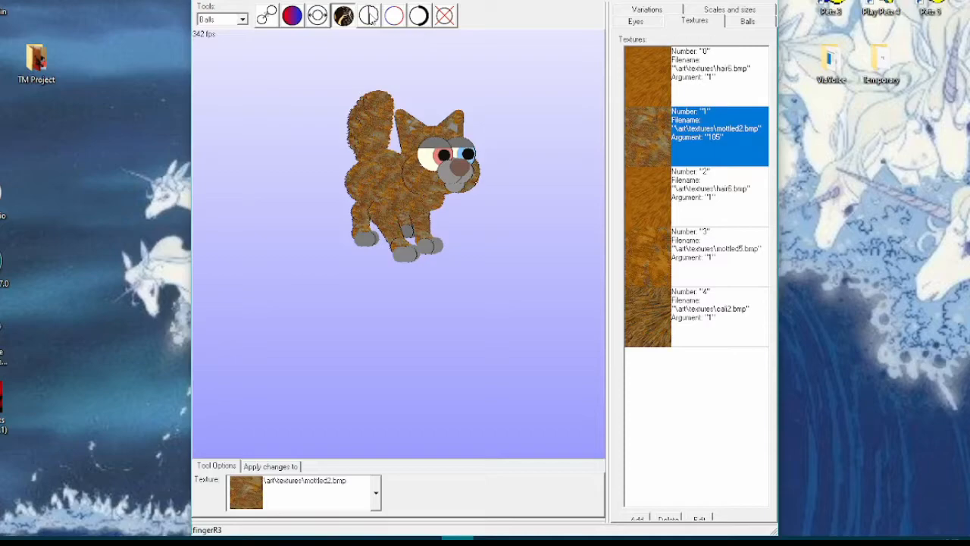
{"action": "left_click", "coordinate": [369, 16]}
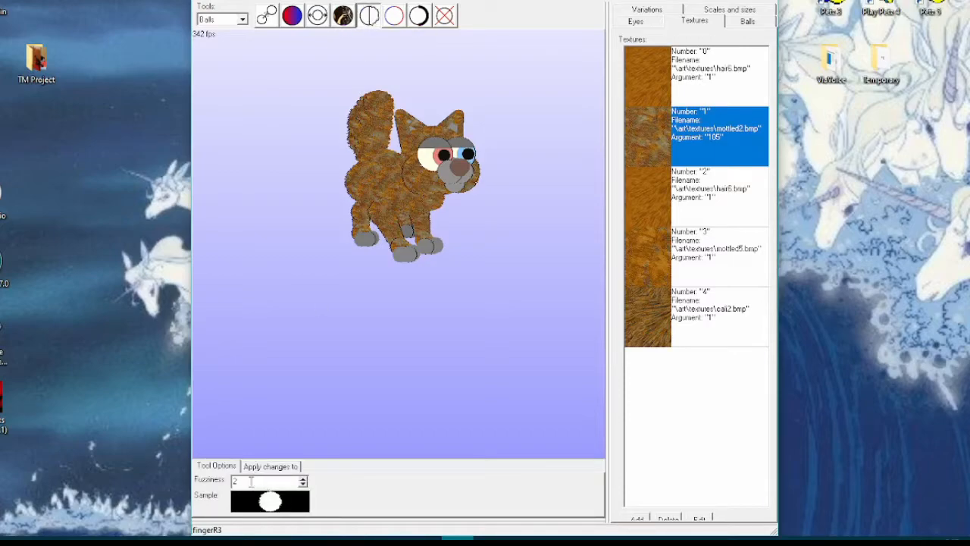
{"action": "left_click", "coordinate": [302, 478]}
{"action": "left_click", "coordinate": [302, 478]}
{"action": "left_click", "coordinate": [302, 478]}
{"action": "left_click", "coordinate": [303, 479]}
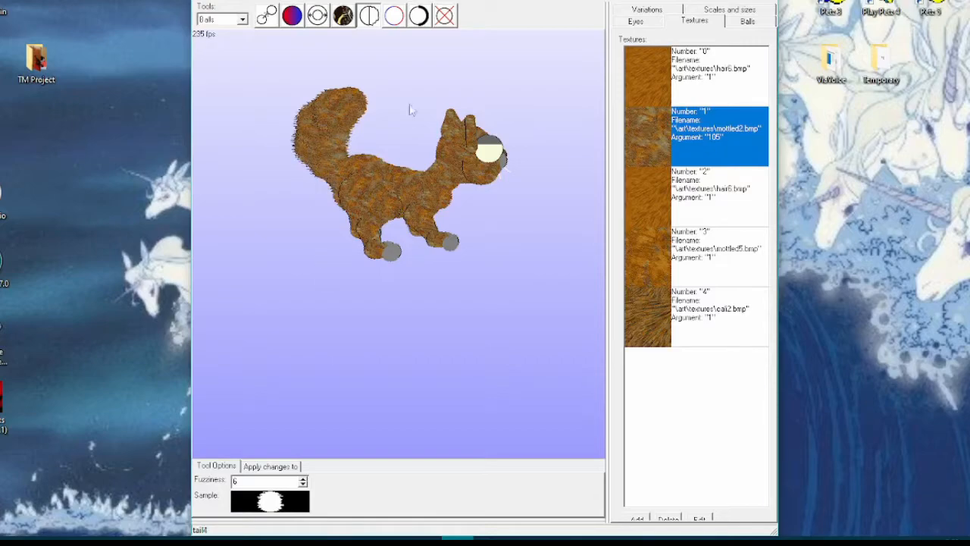
{"action": "left_click", "coordinate": [746, 22]}
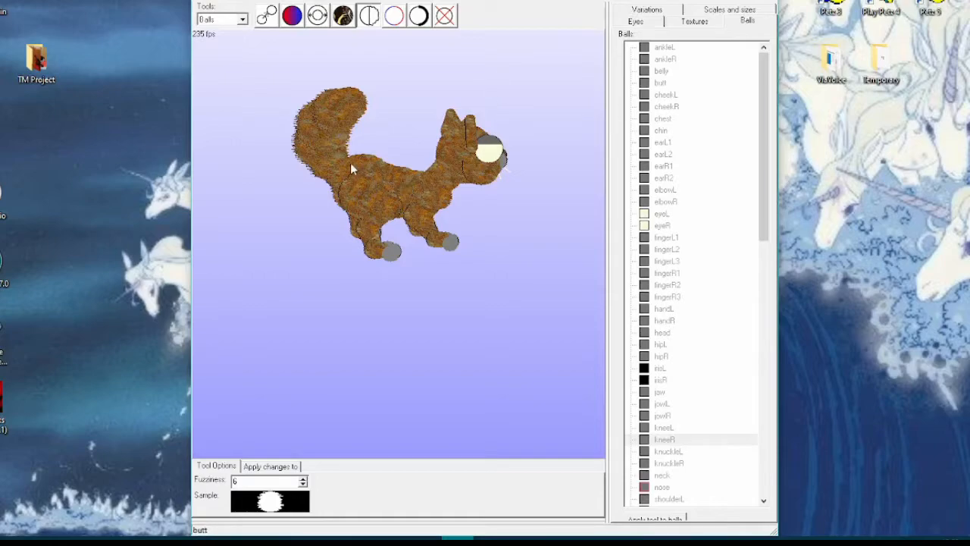
{"action": "left_click_drag", "start_coordinate": [492, 205], "coordinate": [445, 220]}
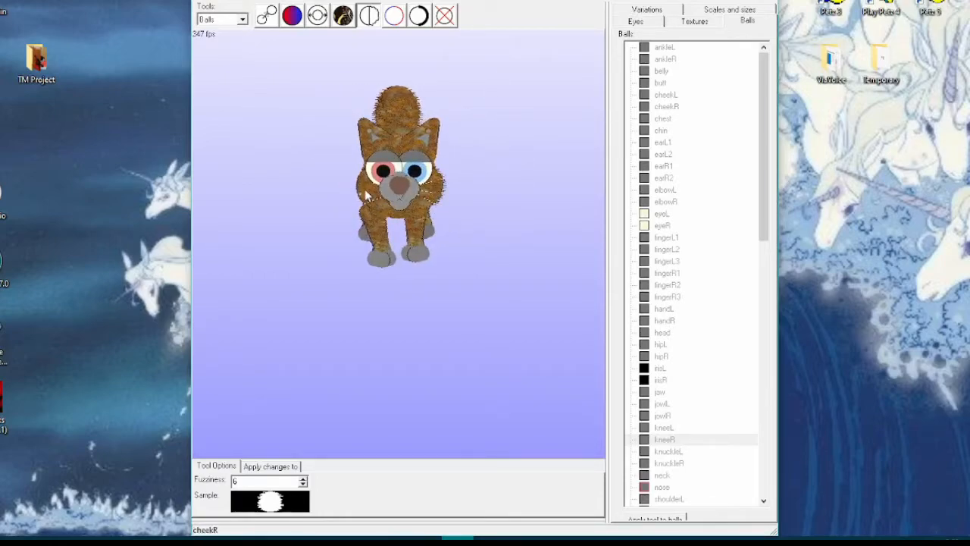
{"action": "left_click_drag", "start_coordinate": [434, 397], "coordinate": [485, 389]}
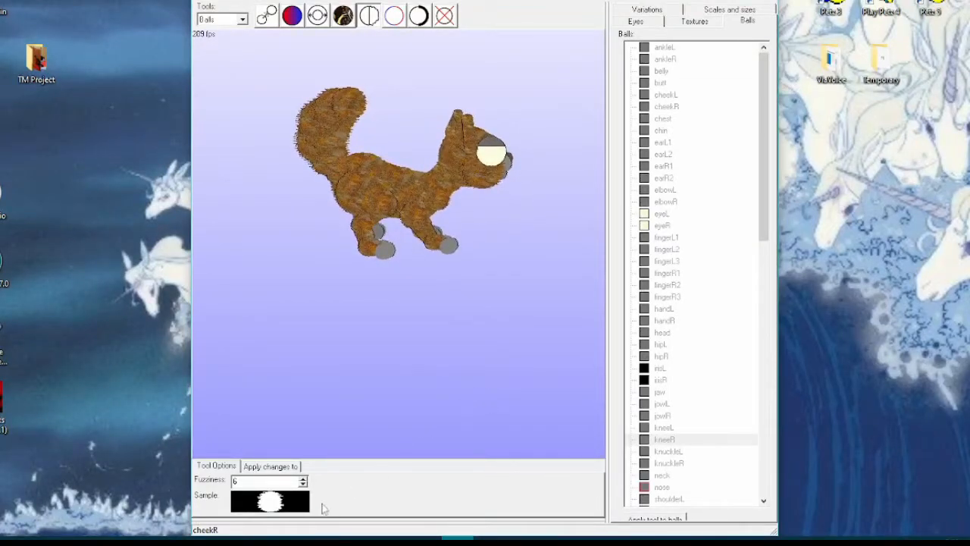
Set the fuzziness to 0 and apply it to the finger and toe balls of all four paws
{"action": "left_click", "coordinate": [304, 485]}
{"action": "left_click", "coordinate": [303, 485]}
{"action": "left_click", "coordinate": [303, 485]}
{"action": "left_click", "coordinate": [303, 485]}
{"action": "left_click", "coordinate": [304, 485]}
{"action": "left_click", "coordinate": [303, 486]}
{"action": "left_click", "coordinate": [303, 486]}
{"action": "left_click_drag", "start_coordinate": [477, 264], "coordinate": [426, 268]}
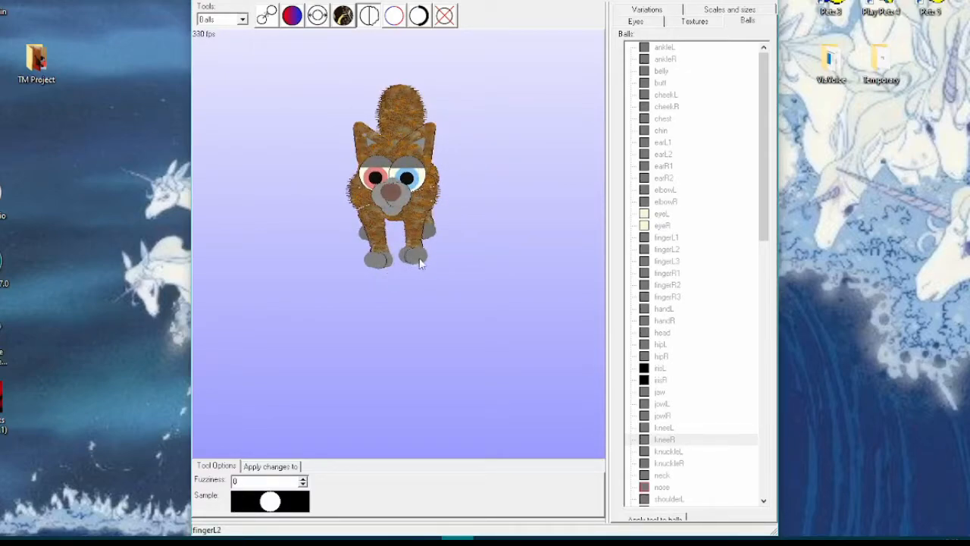
{"action": "left_click_drag", "start_coordinate": [463, 265], "coordinate": [452, 266]}
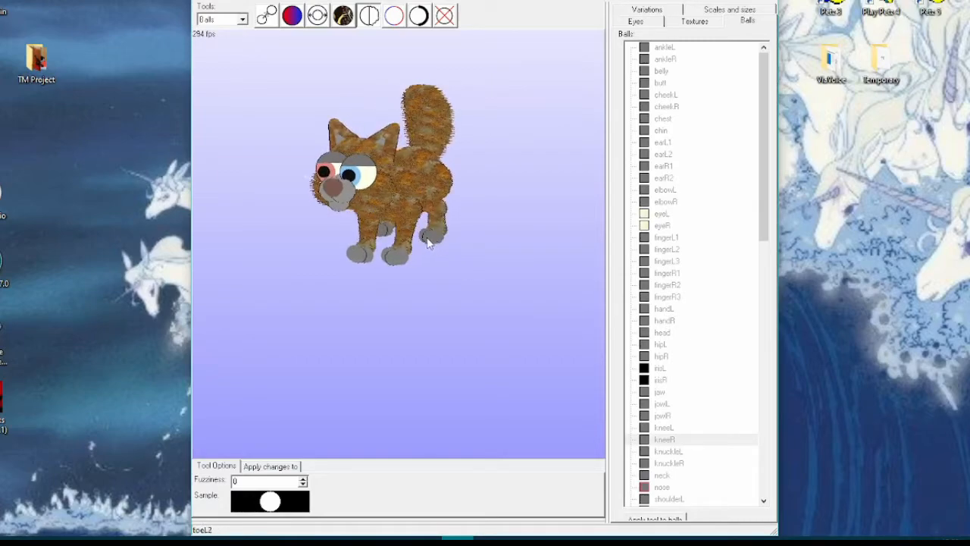
{"action": "left_click_drag", "start_coordinate": [433, 294], "coordinate": [466, 301]}
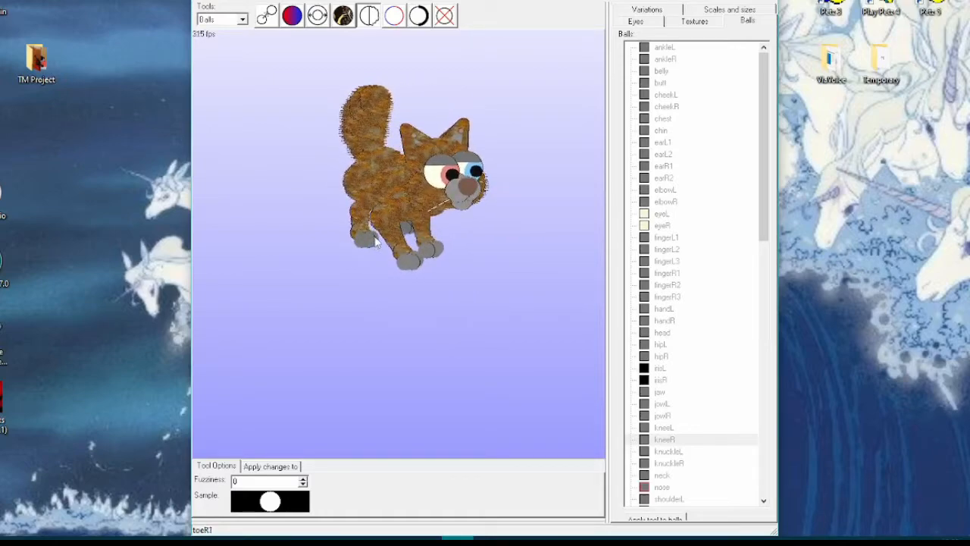
{"action": "left_click_drag", "start_coordinate": [375, 336], "coordinate": [362, 351]}
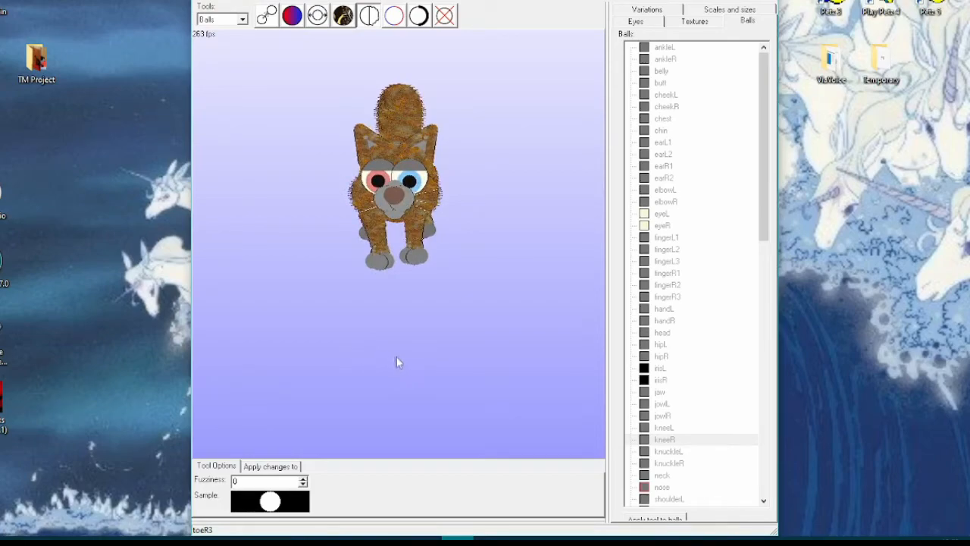
{"action": "left_click_drag", "start_coordinate": [401, 361], "coordinate": [418, 361]}
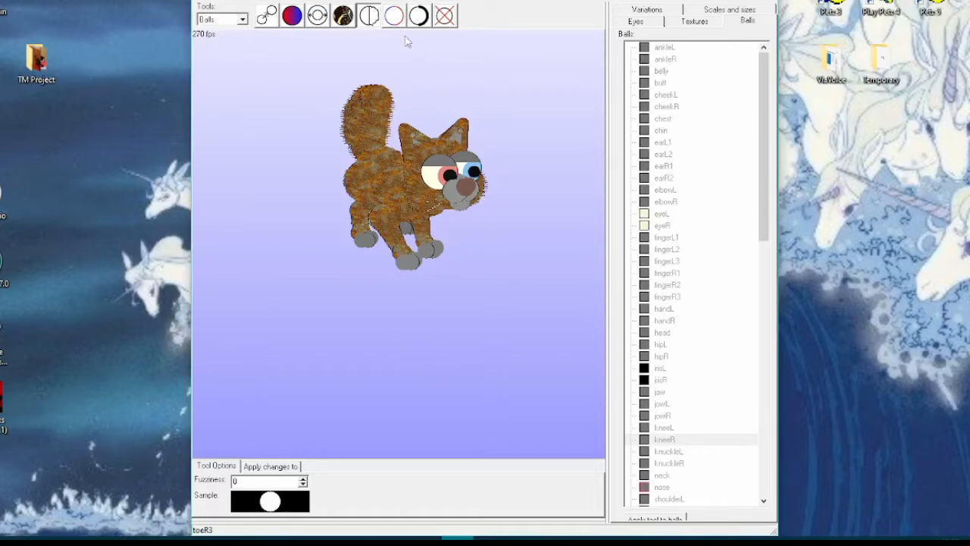
Set the Outline Thickness tool's outline style to No outline and apply it to the tail balls
{"action": "left_click", "coordinate": [394, 17]}
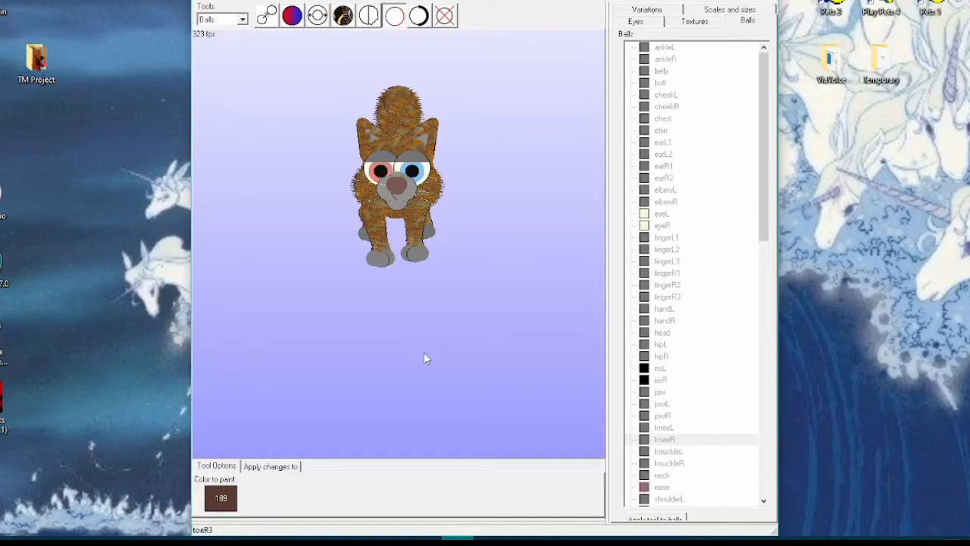
{"action": "left_click_drag", "start_coordinate": [503, 221], "coordinate": [546, 210]}
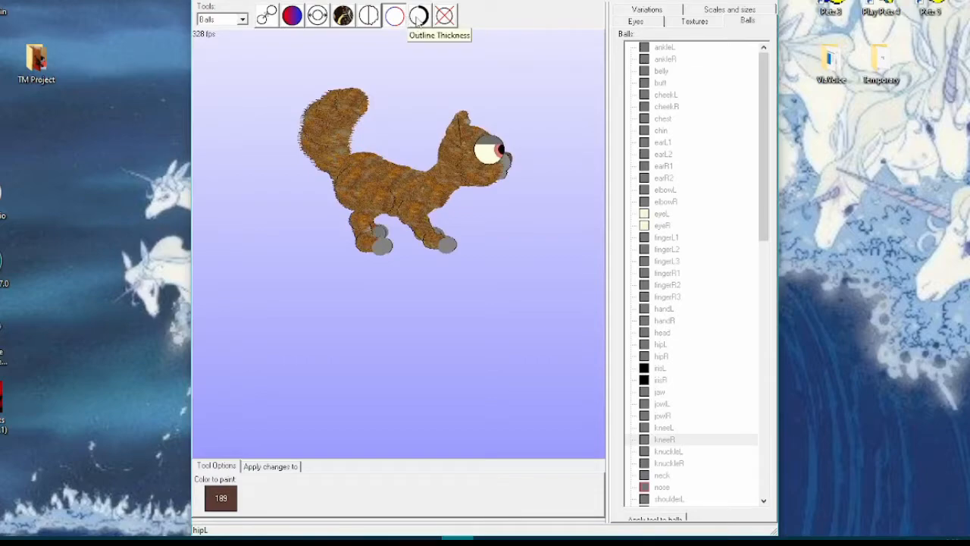
{"action": "left_click", "coordinate": [419, 18]}
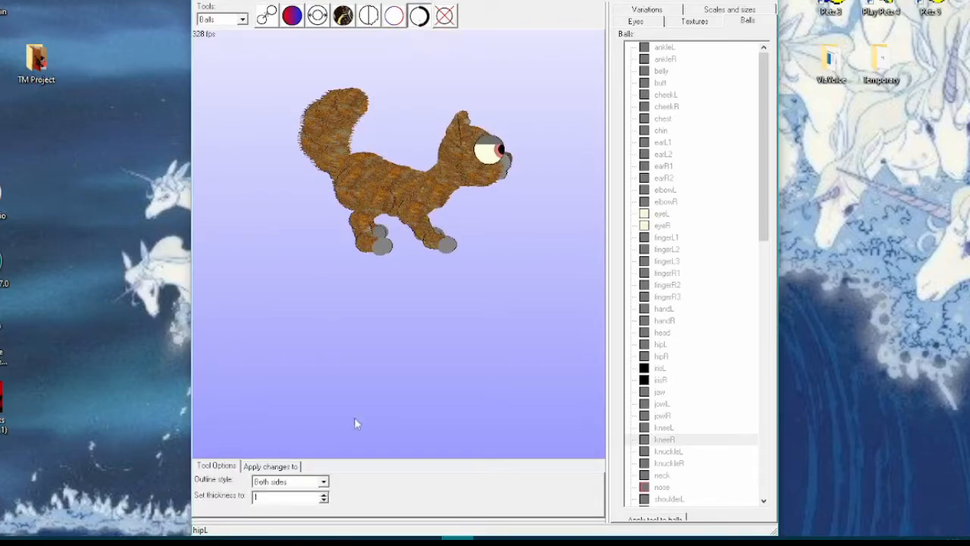
{"action": "left_click", "coordinate": [296, 483]}
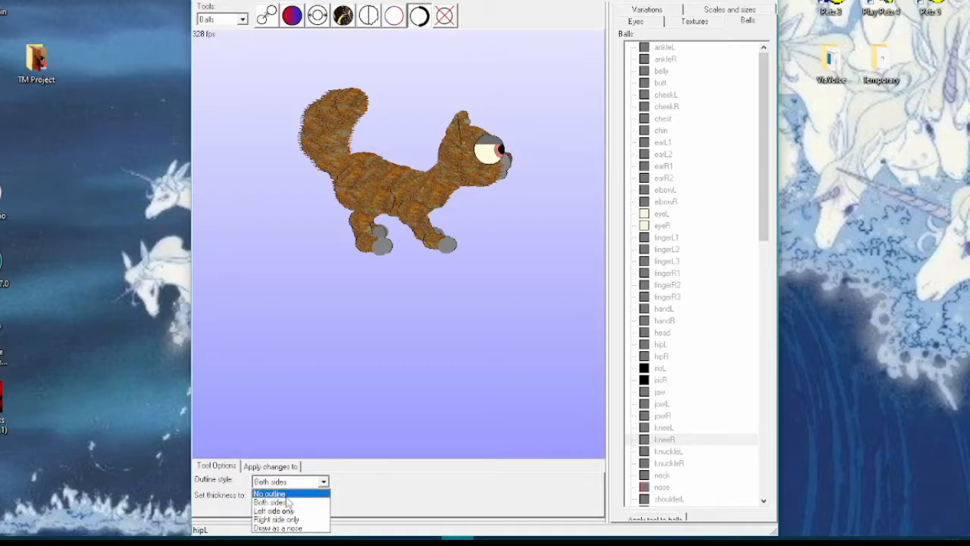
{"action": "left_click", "coordinate": [285, 494]}
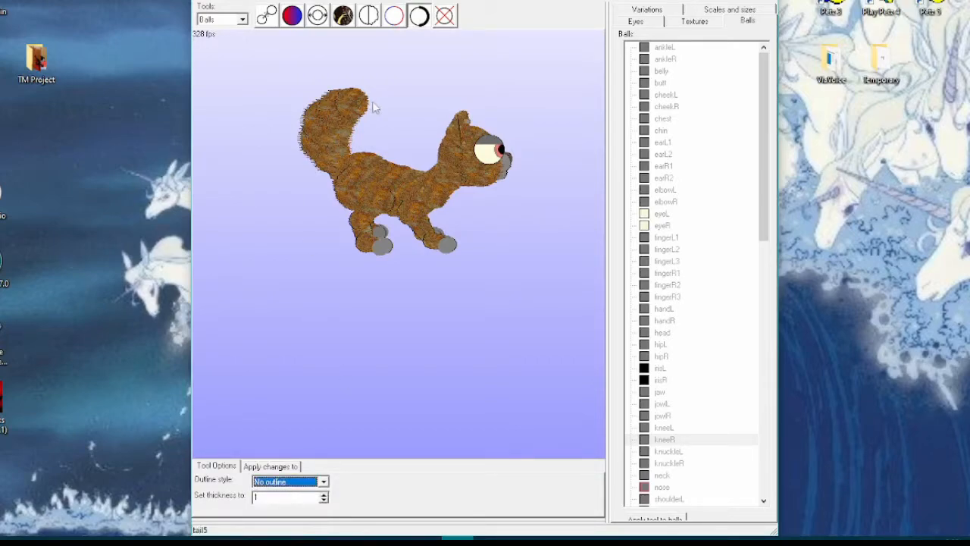
{"action": "left_click", "coordinate": [323, 114]}
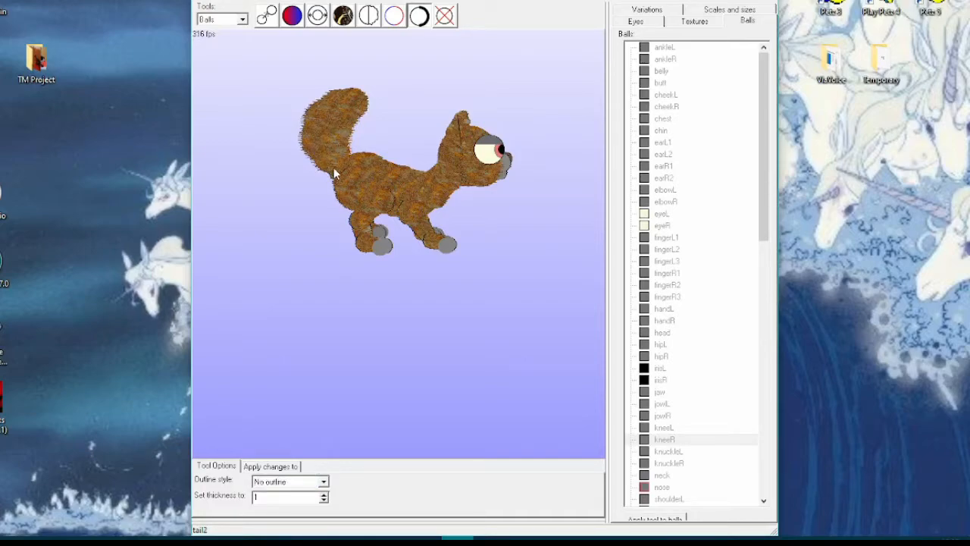
Remove the outlines from the cat's body and legs on both sides
{"action": "left_click_drag", "start_coordinate": [318, 185], "coordinate": [323, 184]}
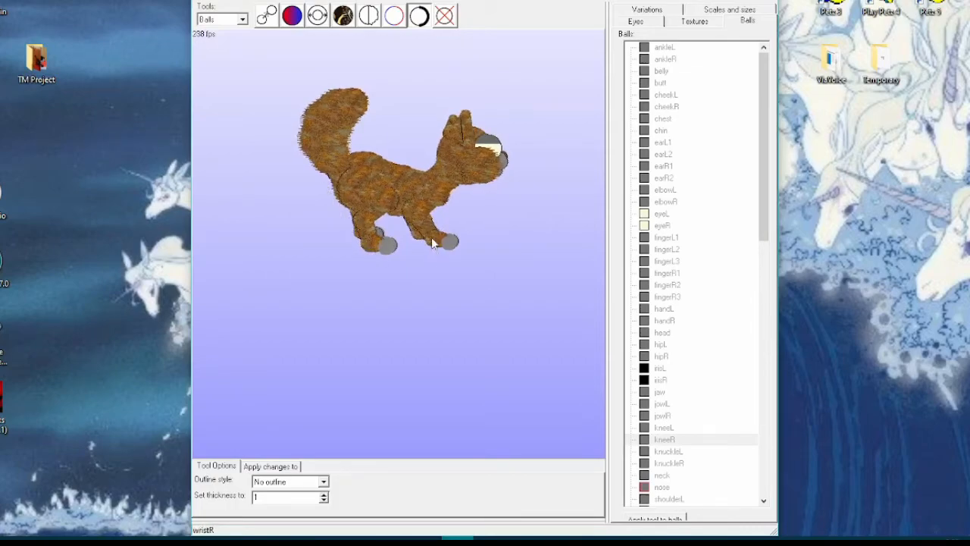
{"action": "left_click_drag", "start_coordinate": [446, 299], "coordinate": [352, 302]}
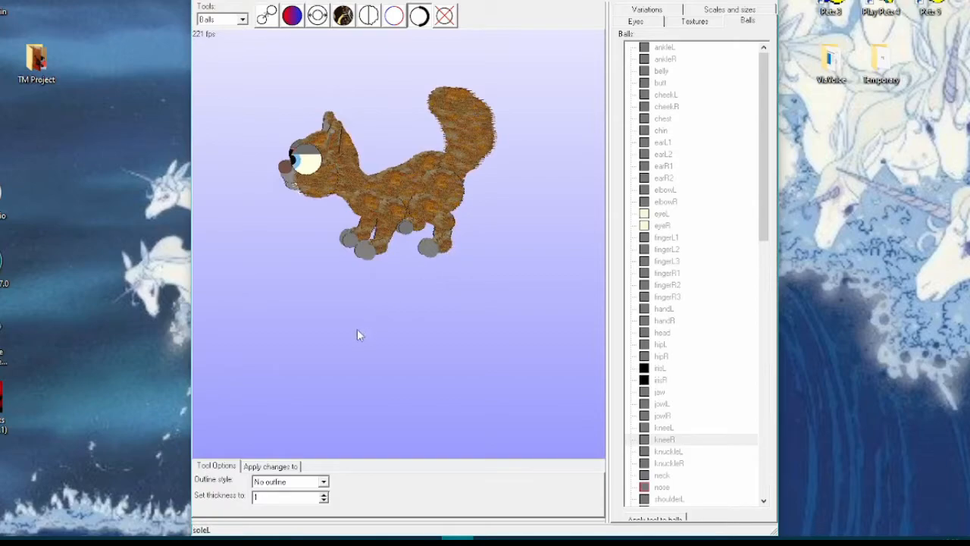
{"action": "left_click_drag", "start_coordinate": [357, 329], "coordinate": [347, 329]}
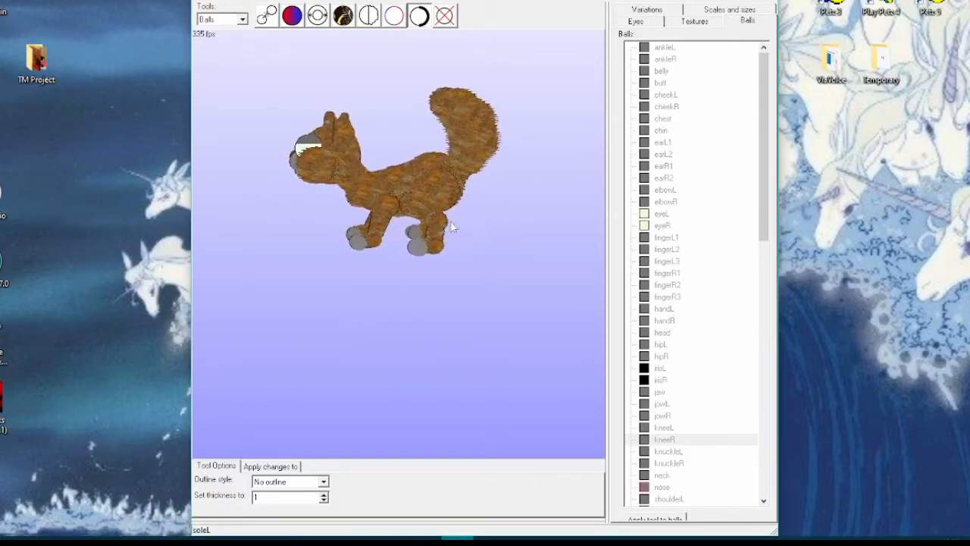
{"action": "left_click_drag", "start_coordinate": [512, 236], "coordinate": [442, 236]}
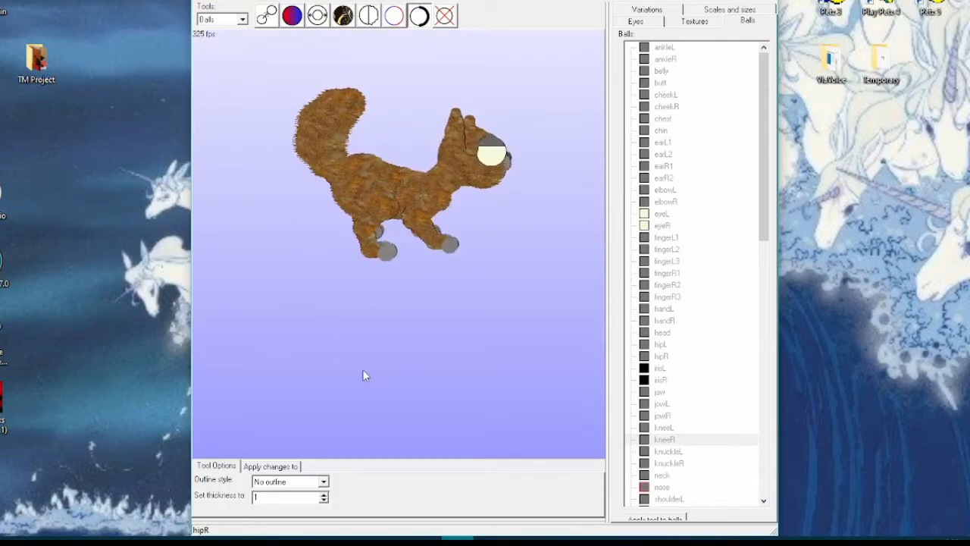
Change the Outline Thickness tool's outline style to Left side only and finally to Right side only, keeping the thickness at 1
{"action": "left_click", "coordinate": [286, 482]}
{"action": "left_click", "coordinate": [282, 494]}
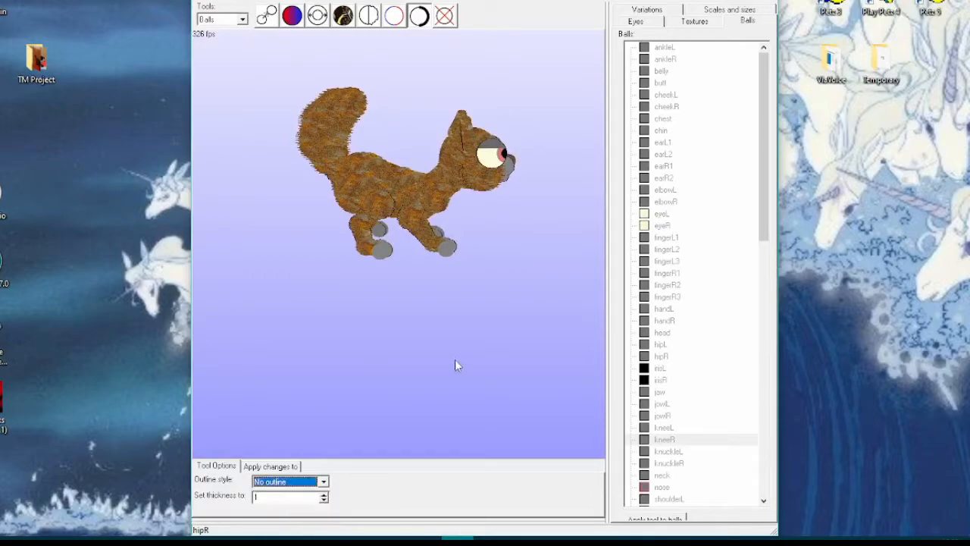
{"action": "left_click_drag", "start_coordinate": [482, 326], "coordinate": [434, 319]}
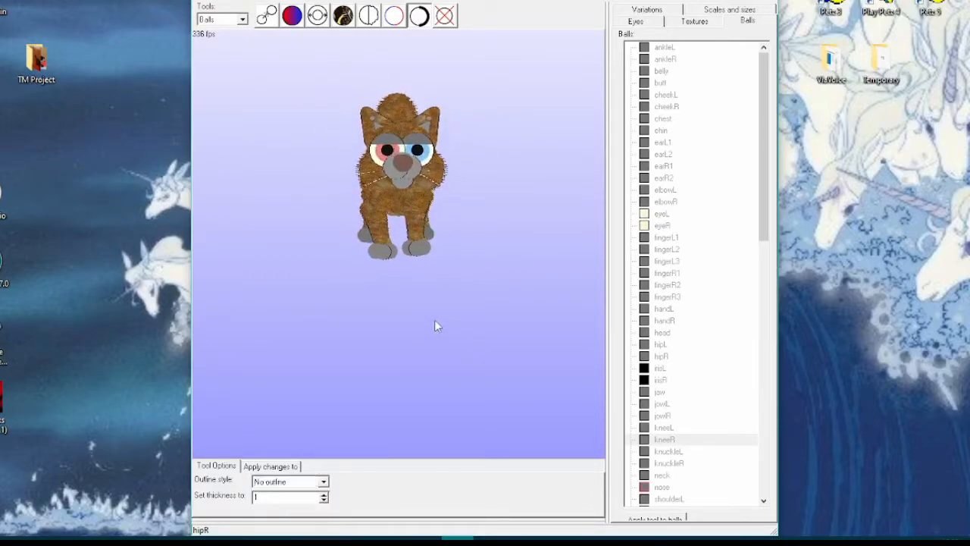
{"action": "left_click", "coordinate": [308, 483]}
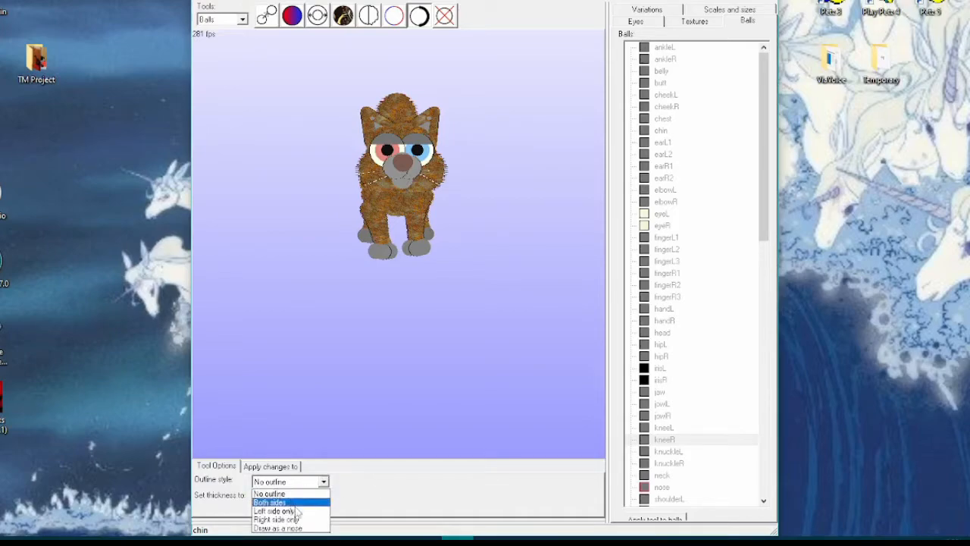
{"action": "left_click", "coordinate": [292, 511]}
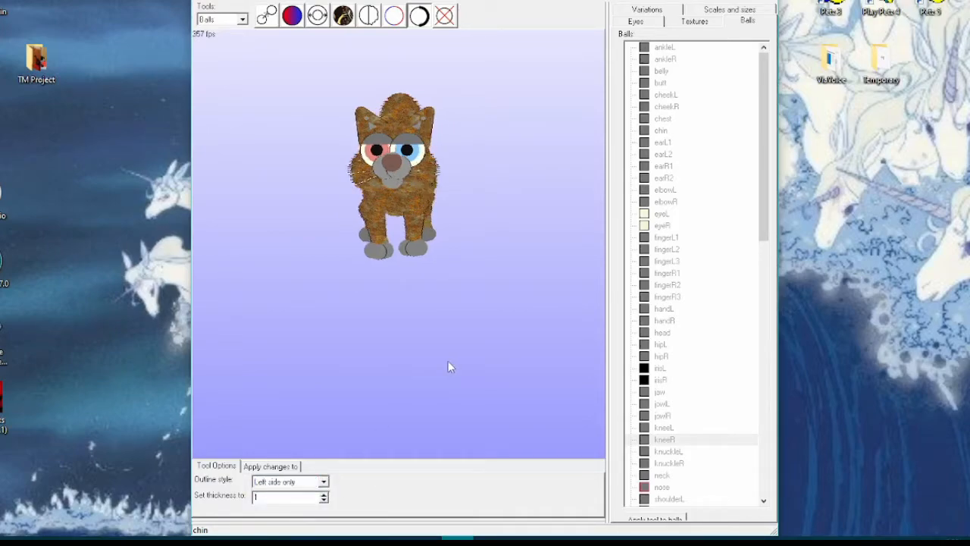
{"action": "left_click", "coordinate": [305, 483]}
{"action": "left_click", "coordinate": [304, 519]}
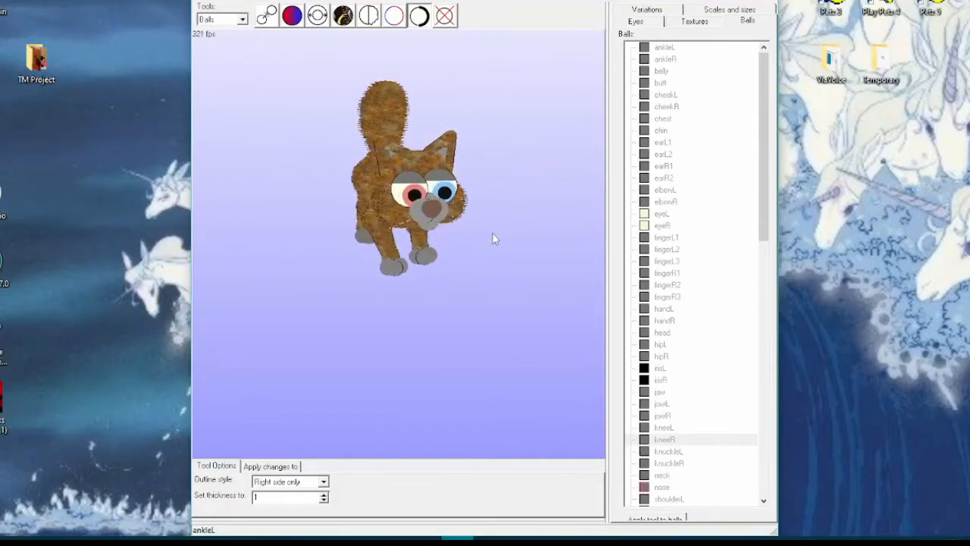
{"action": "left_click", "coordinate": [421, 16]}
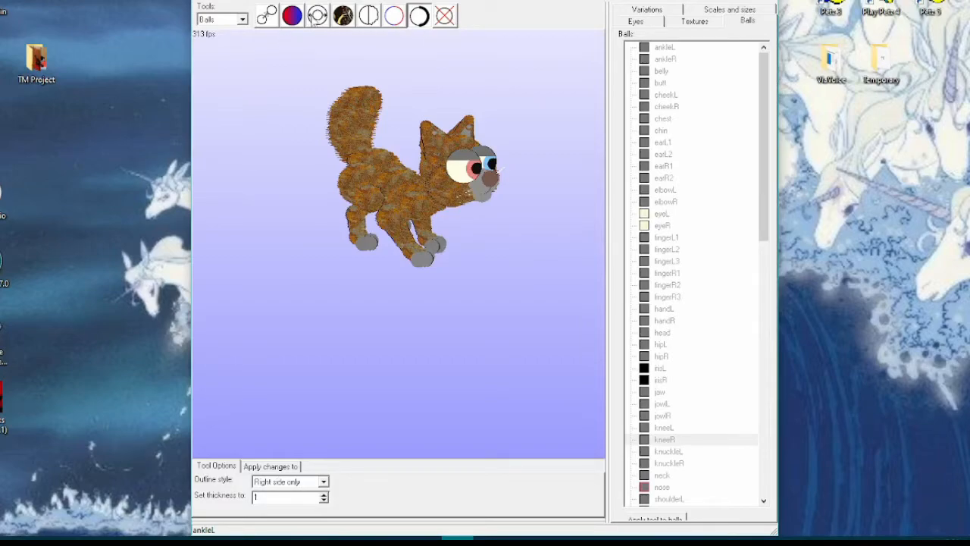
Set the cat's overall height scale to 112 and apply it
{"action": "left_click", "coordinate": [737, 10]}
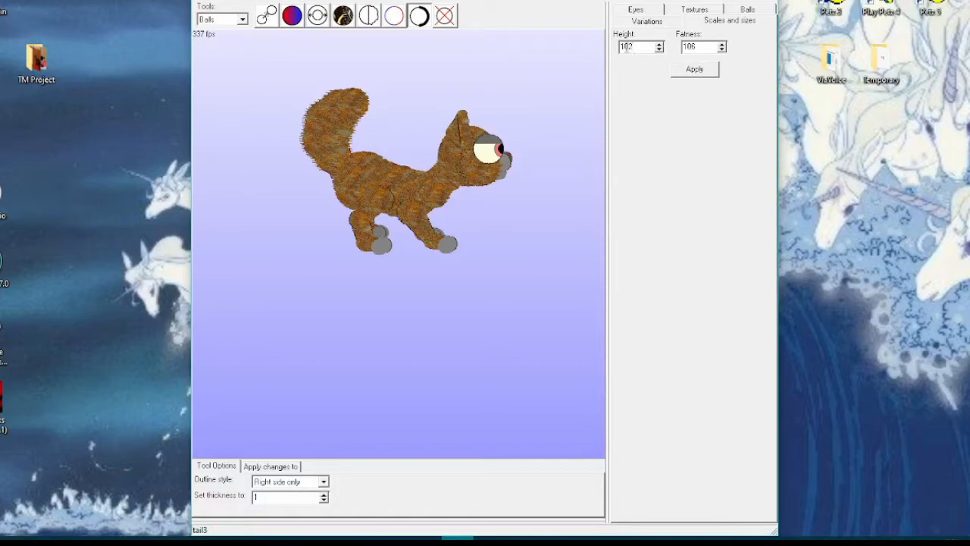
{"action": "key", "text": "BackSpace"}
{"action": "type", "text": "1"}
{"action": "left_click", "coordinate": [695, 69]}
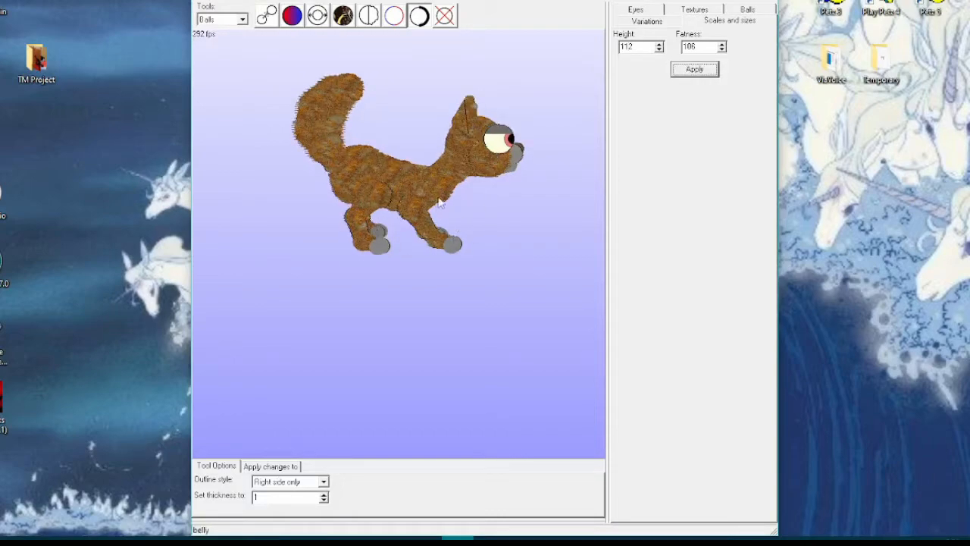
Set the cat's fatness scale to 116 and apply it
{"action": "left_click", "coordinate": [693, 47]}
{"action": "key", "text": "BackSpace"}
{"action": "type", "text": "1"}
{"action": "left_click", "coordinate": [705, 73]}
{"action": "left_click_drag", "start_coordinate": [538, 198], "coordinate": [515, 197]}
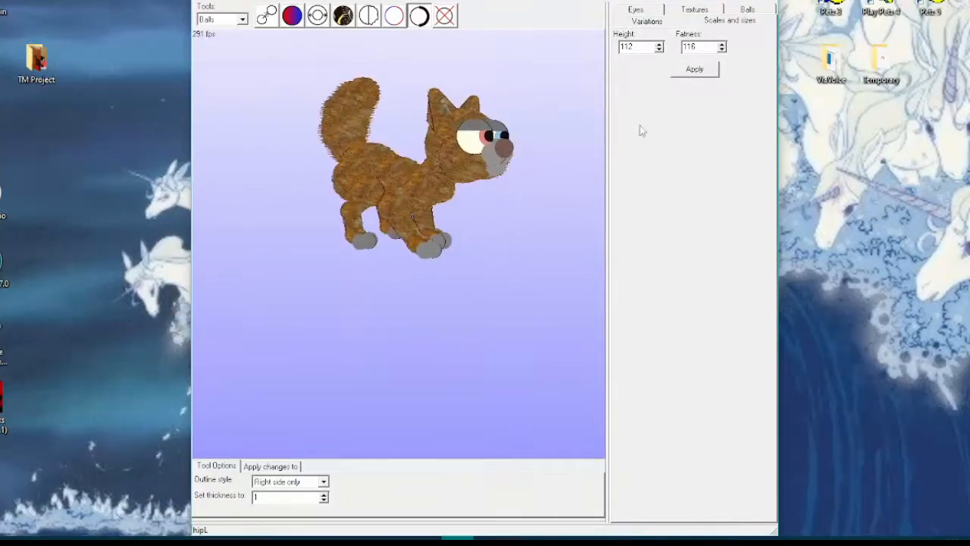
Set the cat's fatness scale to 126, apply it and inspect the body from the front and both sides
{"action": "left_click", "coordinate": [693, 47]}
{"action": "key", "text": "BackSpace"}
{"action": "type", "text": "2"}
{"action": "left_click", "coordinate": [705, 71]}
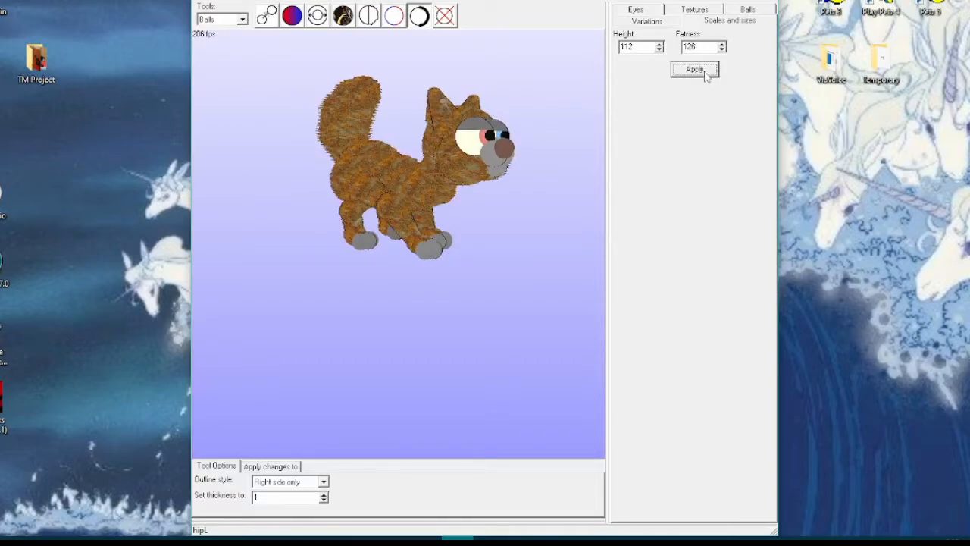
{"action": "left_click_drag", "start_coordinate": [563, 224], "coordinate": [508, 268]}
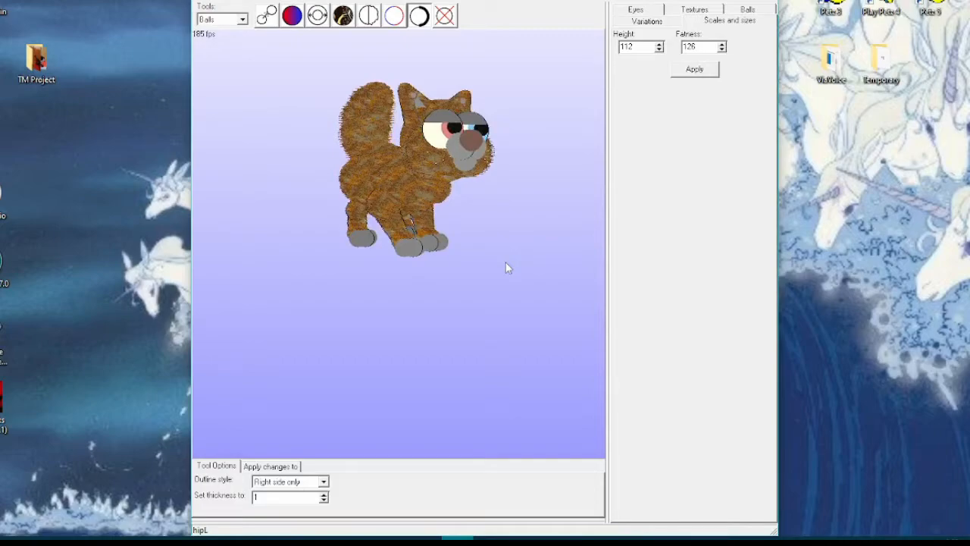
{"action": "left_click_drag", "start_coordinate": [498, 278], "coordinate": [427, 279]}
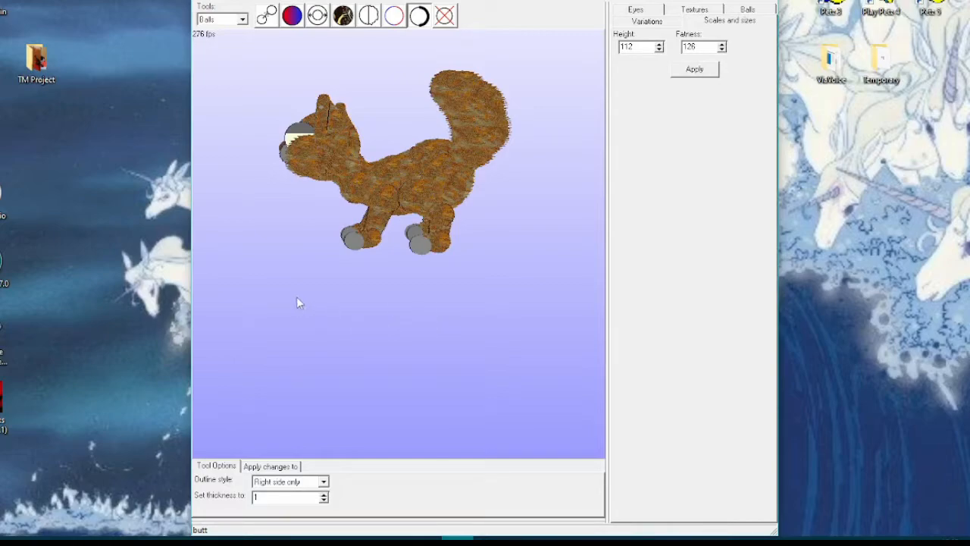
{"action": "left_click_drag", "start_coordinate": [298, 301], "coordinate": [344, 302]}
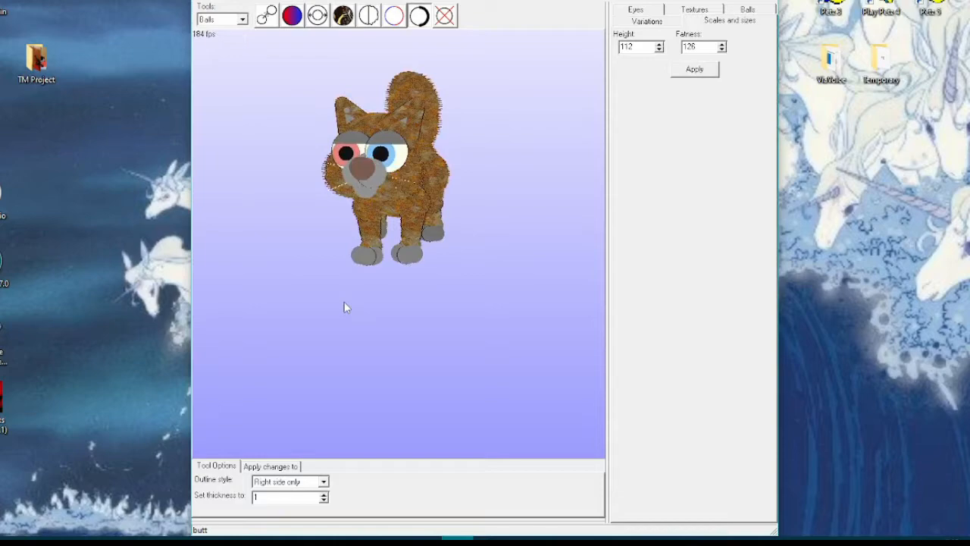
{"action": "left_click_drag", "start_coordinate": [279, 90], "coordinate": [232, 86]}
Move the tail-tip ball and the ball next to it slightly upward to lengthen the tail
{"action": "left_click", "coordinate": [267, 17]}
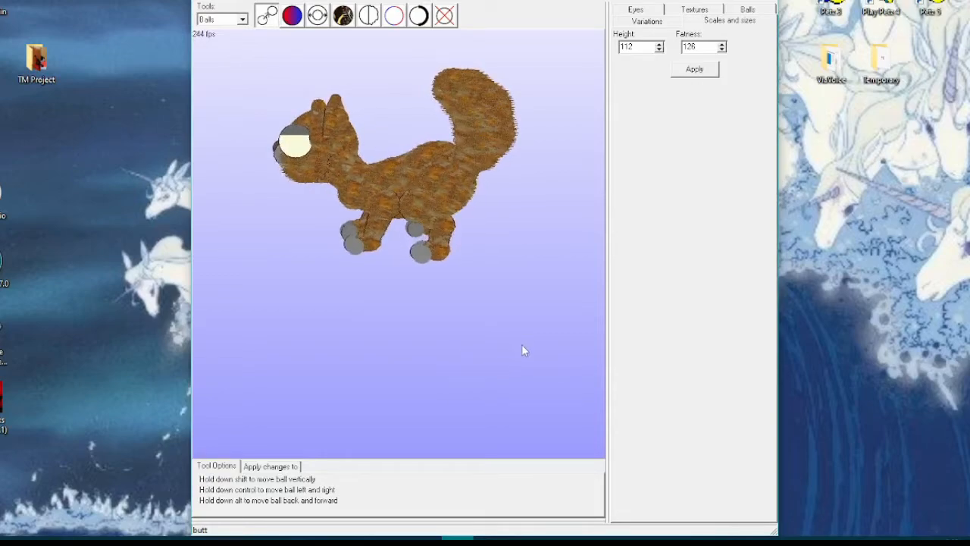
{"action": "left_click_drag", "start_coordinate": [399, 322], "coordinate": [496, 317]}
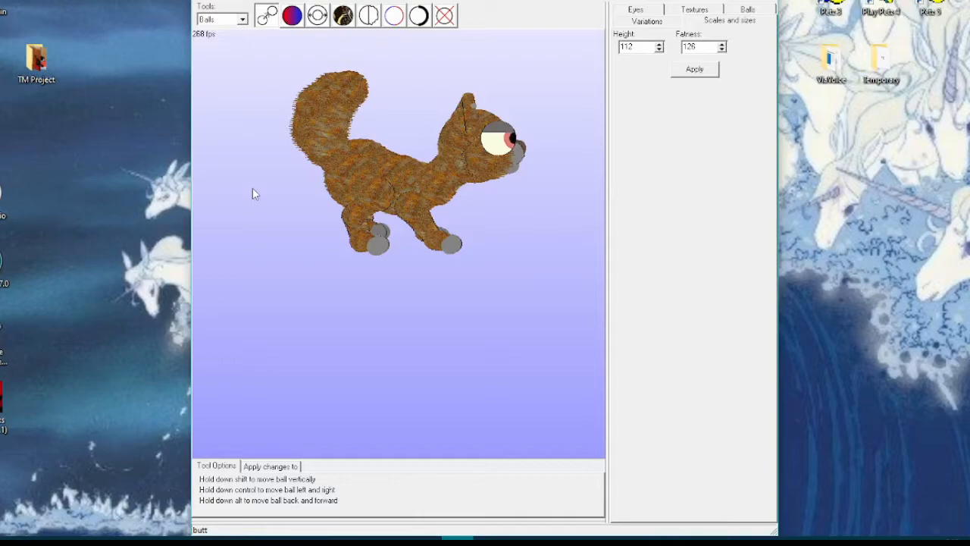
{"action": "left_click_drag", "start_coordinate": [270, 284], "coordinate": [382, 291]}
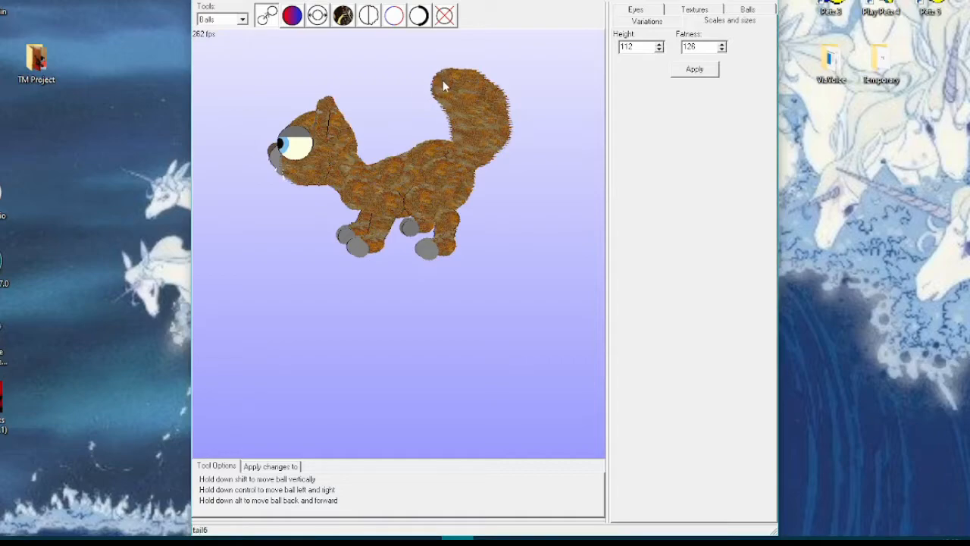
{"action": "left_click_drag", "start_coordinate": [442, 80], "coordinate": [440, 73]}
{"action": "left_click_drag", "start_coordinate": [467, 97], "coordinate": [467, 86]}
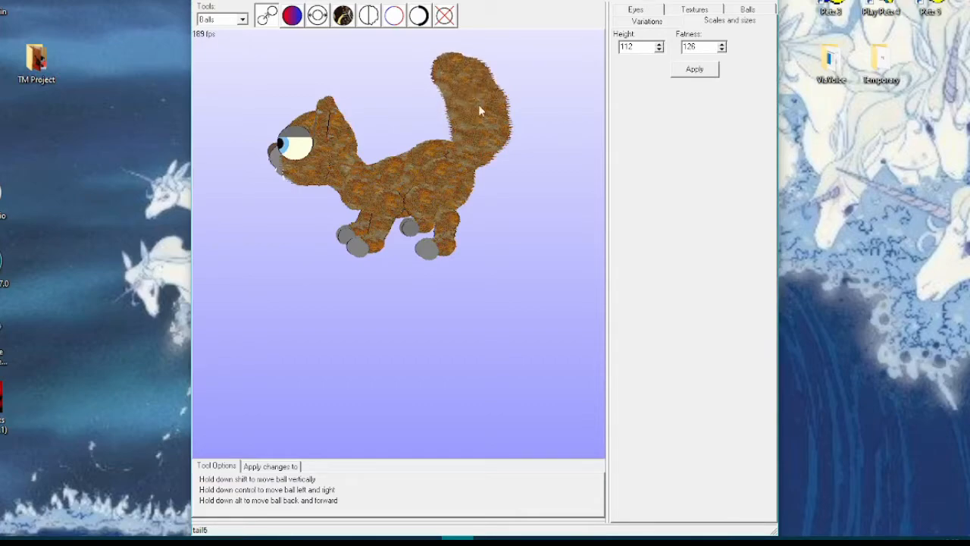
Shift the middle and lower tail balls upward to even out the tail's curve, and nudge the tail-tip ball inward
{"action": "mouse_move", "coordinate": [483, 124]}
{"action": "left_mouse_down"}
{"action": "mouse_move", "coordinate": [483, 112]}
{"action": "mouse_move", "coordinate": [491, 116]}
{"action": "left_mouse_up"}
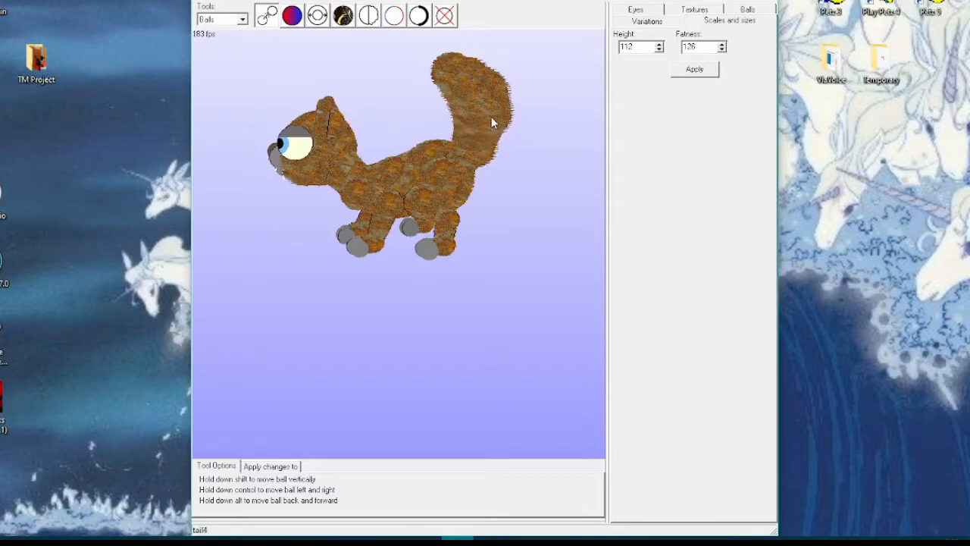
{"action": "left_click_drag", "start_coordinate": [487, 152], "coordinate": [489, 139]}
{"action": "mouse_move", "coordinate": [511, 160]}
{"action": "left_mouse_down"}
{"action": "mouse_move", "coordinate": [397, 154]}
{"action": "mouse_move", "coordinate": [526, 160]}
{"action": "mouse_move", "coordinate": [505, 158]}
{"action": "left_mouse_up"}
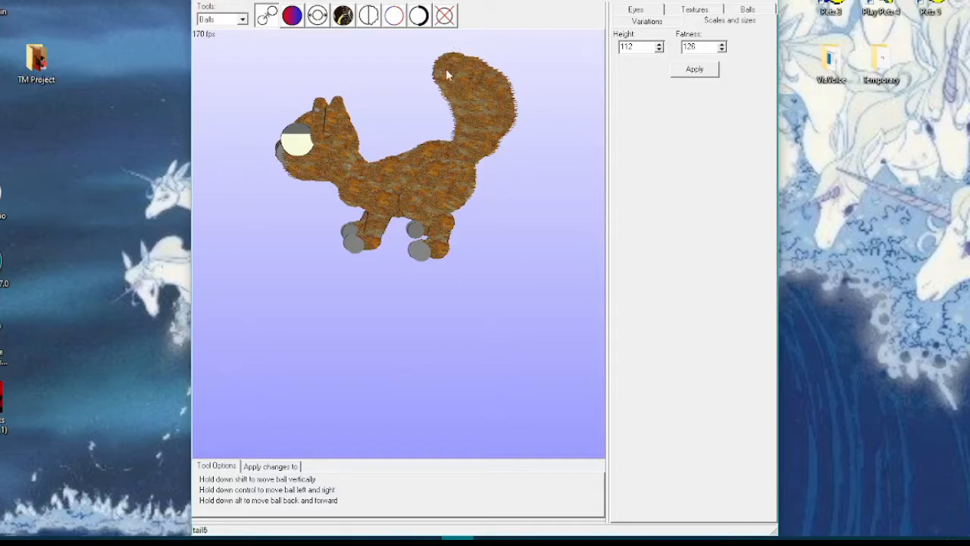
{"action": "mouse_move", "coordinate": [446, 67]}
{"action": "left_mouse_down"}
{"action": "mouse_move", "coordinate": [444, 37]}
{"action": "mouse_move", "coordinate": [448, 67]}
{"action": "mouse_move", "coordinate": [506, 68]}
{"action": "mouse_move", "coordinate": [449, 67]}
{"action": "left_mouse_up"}
{"action": "left_click_drag", "start_coordinate": [526, 250], "coordinate": [476, 266]}
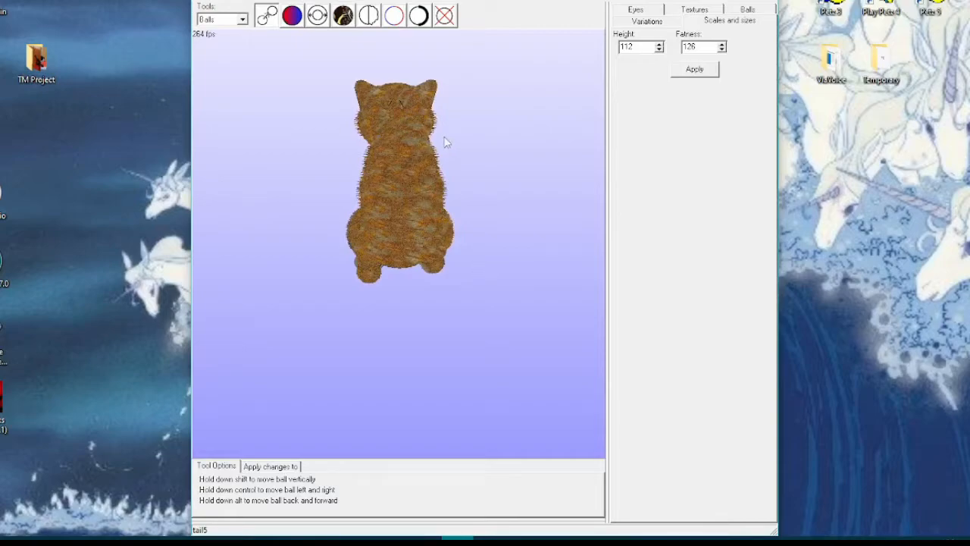
{"action": "left_click_drag", "start_coordinate": [499, 279], "coordinate": [542, 269]}
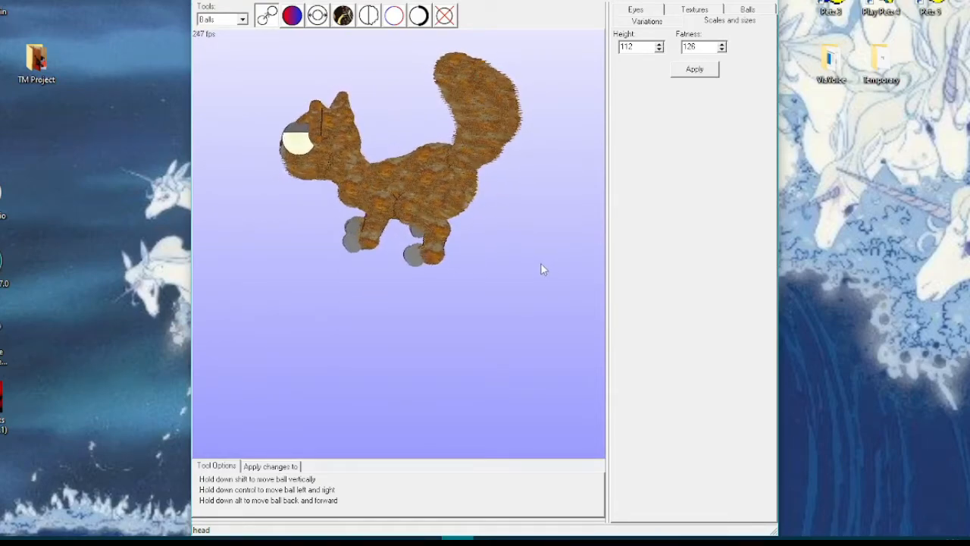
{"action": "left_click_drag", "start_coordinate": [488, 300], "coordinate": [600, 296]}
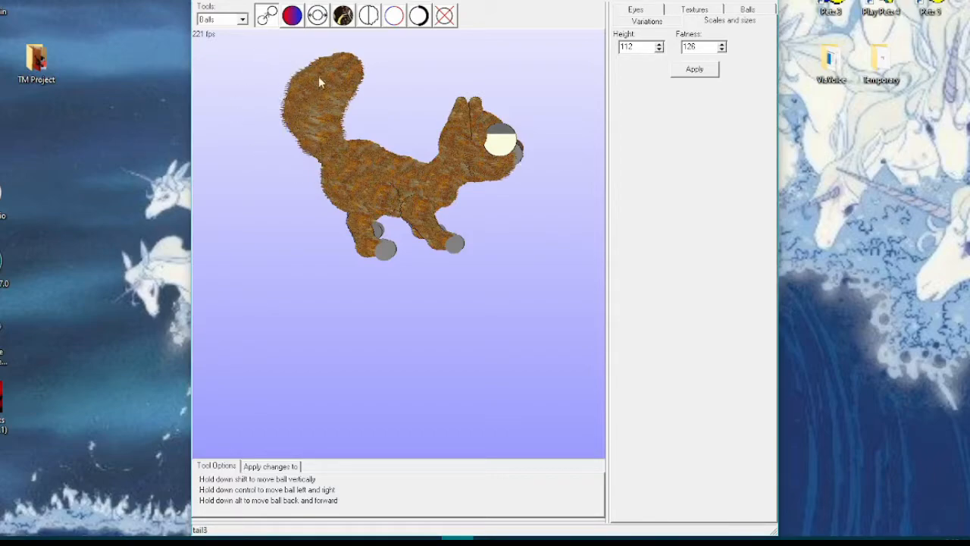
Switch to the Lines tools and hide the main balls and add balls so only the connecting lines show
{"action": "left_click", "coordinate": [235, 20]}
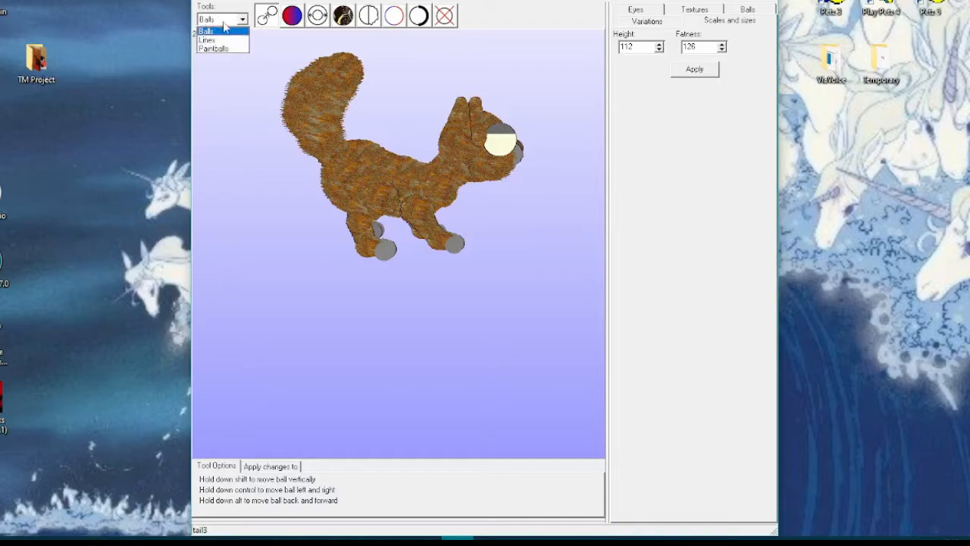
{"action": "left_click", "coordinate": [224, 39]}
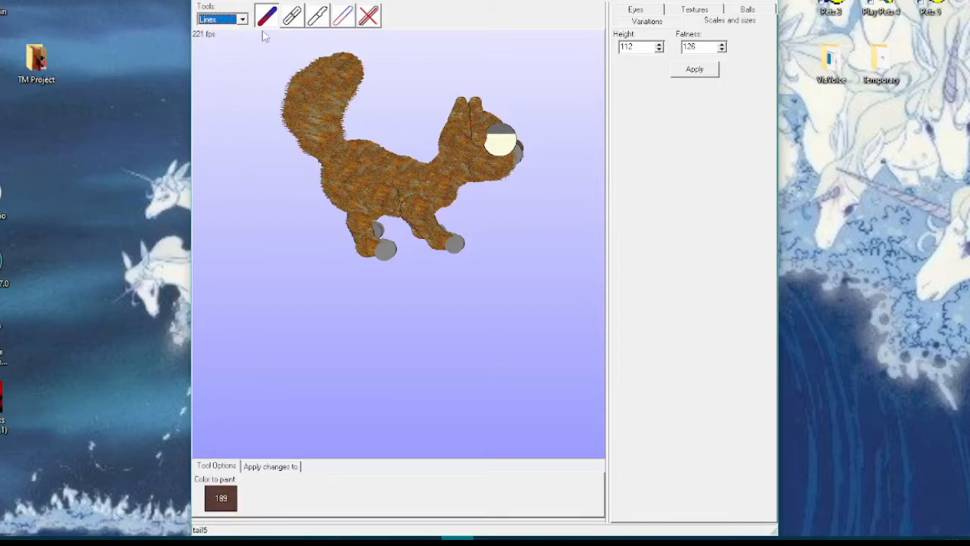
{"action": "left_click", "coordinate": [237, 1]}
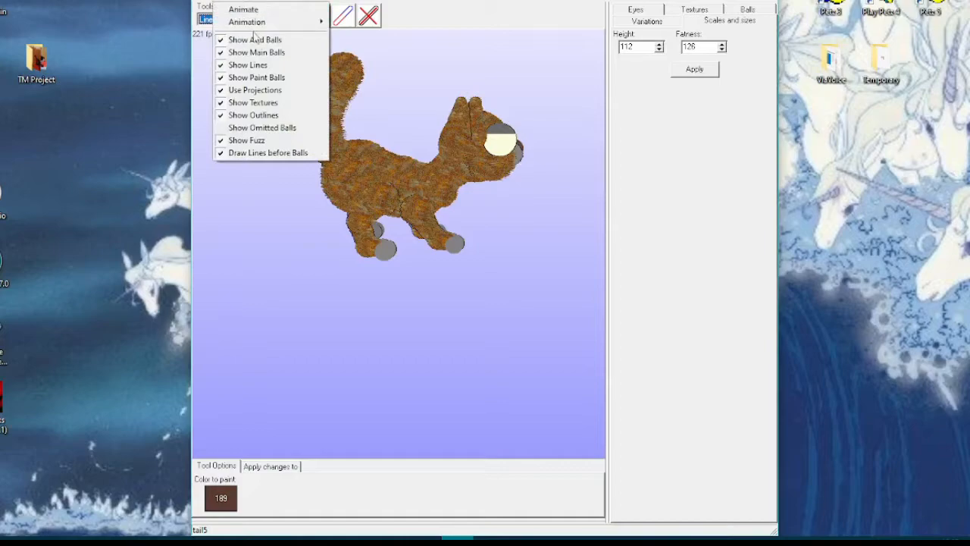
{"action": "left_click", "coordinate": [275, 54]}
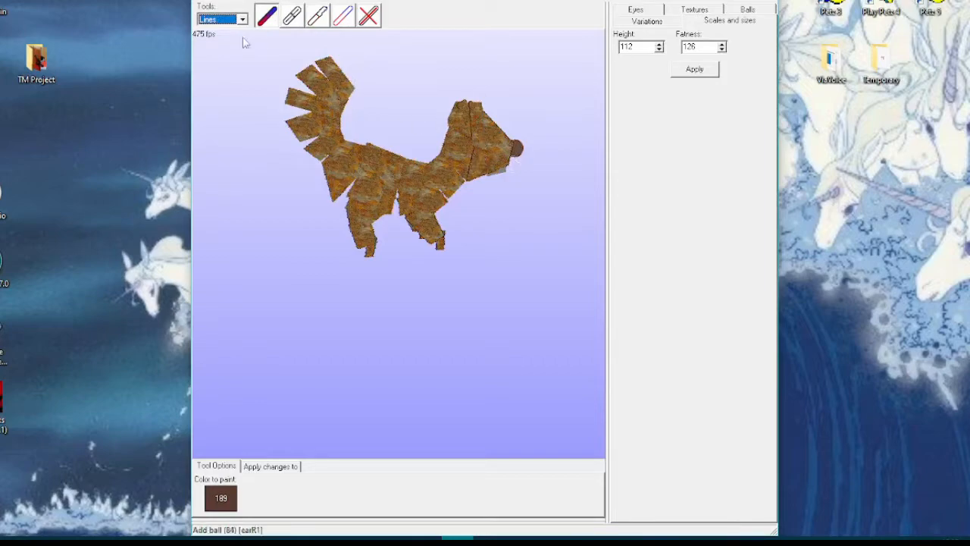
{"action": "right_click", "coordinate": [224, 5]}
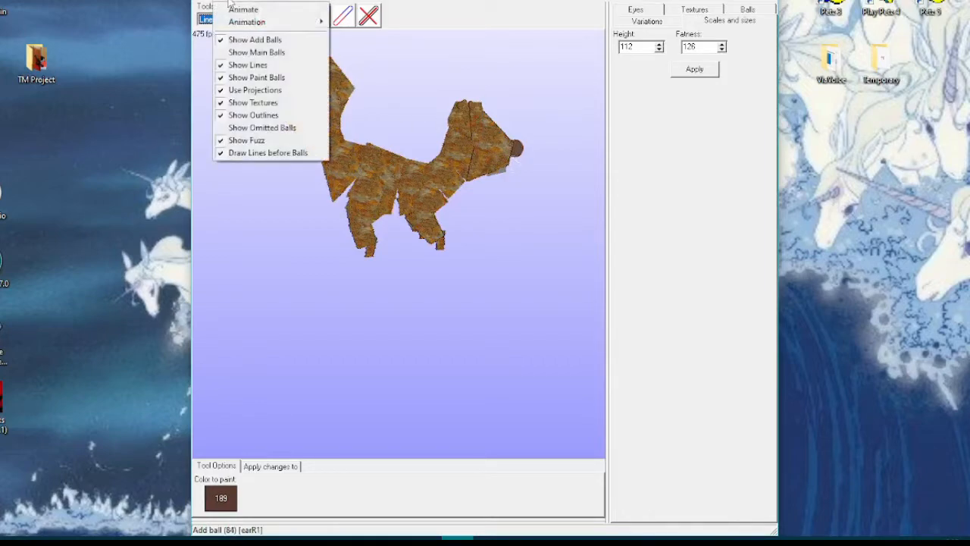
{"action": "left_click", "coordinate": [260, 40]}
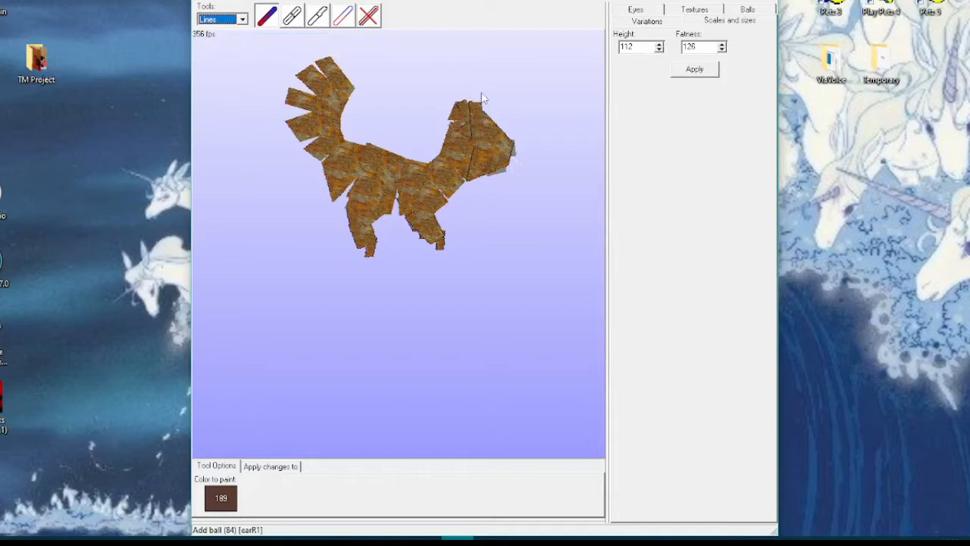
Set the lines' Outline Fuzziness to 6 and apply it to the connecting lines along the tail
{"action": "left_click", "coordinate": [317, 21]}
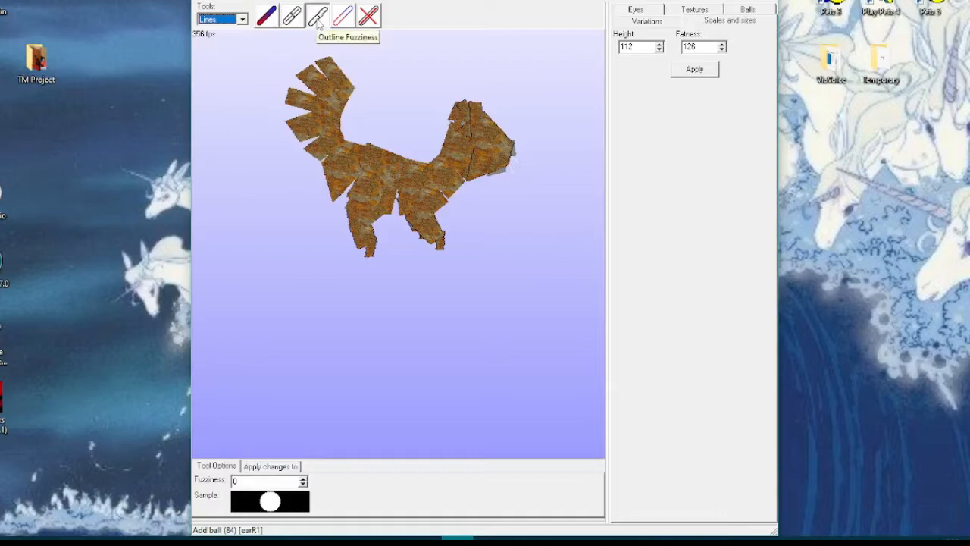
{"action": "left_click", "coordinate": [303, 479]}
{"action": "left_click", "coordinate": [303, 480]}
{"action": "left_click", "coordinate": [303, 479]}
{"action": "left_click", "coordinate": [303, 479]}
{"action": "left_click", "coordinate": [303, 480]}
{"action": "left_click", "coordinate": [304, 479]}
{"action": "left_click", "coordinate": [303, 479]}
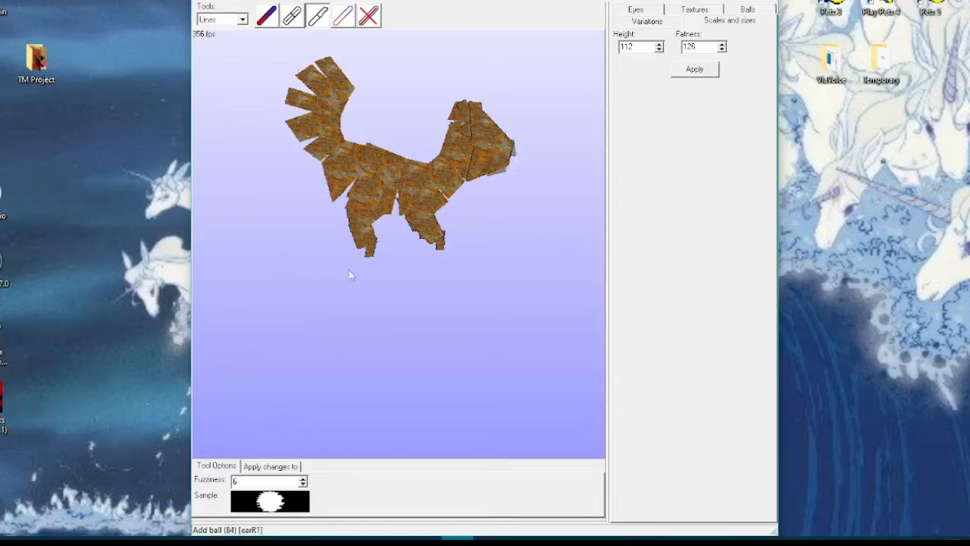
{"action": "left_click", "coordinate": [317, 145]}
{"action": "left_click", "coordinate": [297, 103]}
{"action": "left_click", "coordinate": [318, 83]}
{"action": "left_click", "coordinate": [340, 82]}
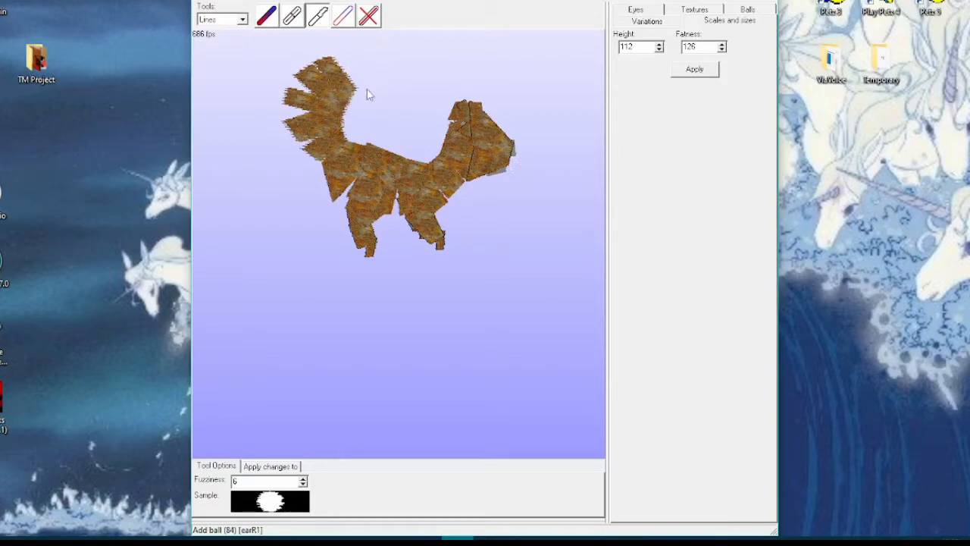
{"action": "mouse_move", "coordinate": [555, 280]}
{"action": "left_mouse_down"}
{"action": "mouse_move", "coordinate": [496, 277]}
{"action": "mouse_move", "coordinate": [551, 272]}
{"action": "left_mouse_up"}
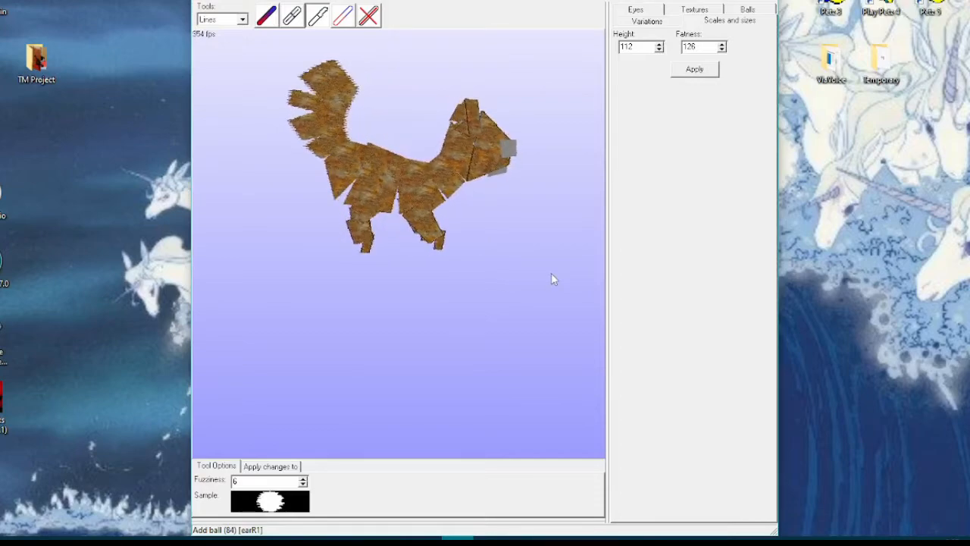
Switch back to the Balls tools and make the add balls and main balls visible again
{"action": "left_click", "coordinate": [224, 21]}
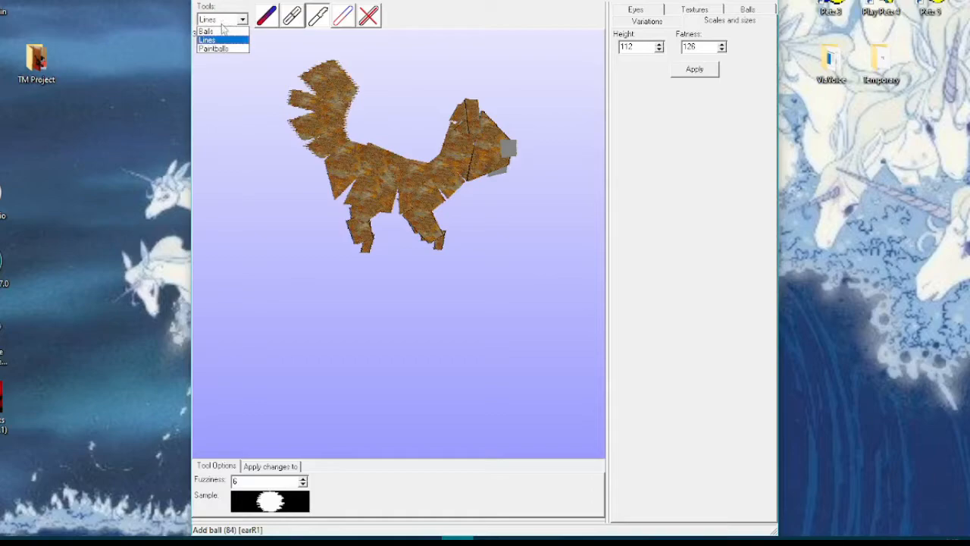
{"action": "left_click", "coordinate": [221, 34]}
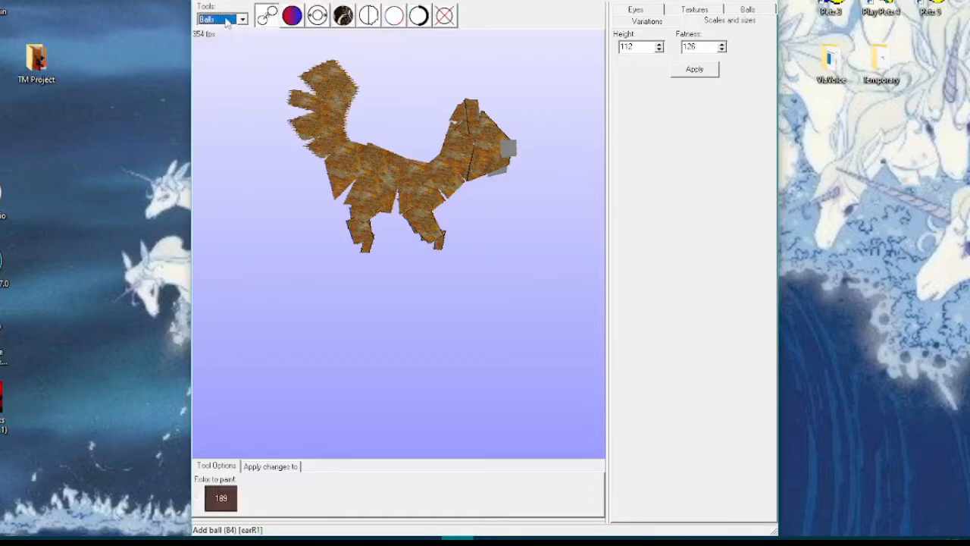
{"action": "right_click", "coordinate": [216, 3]}
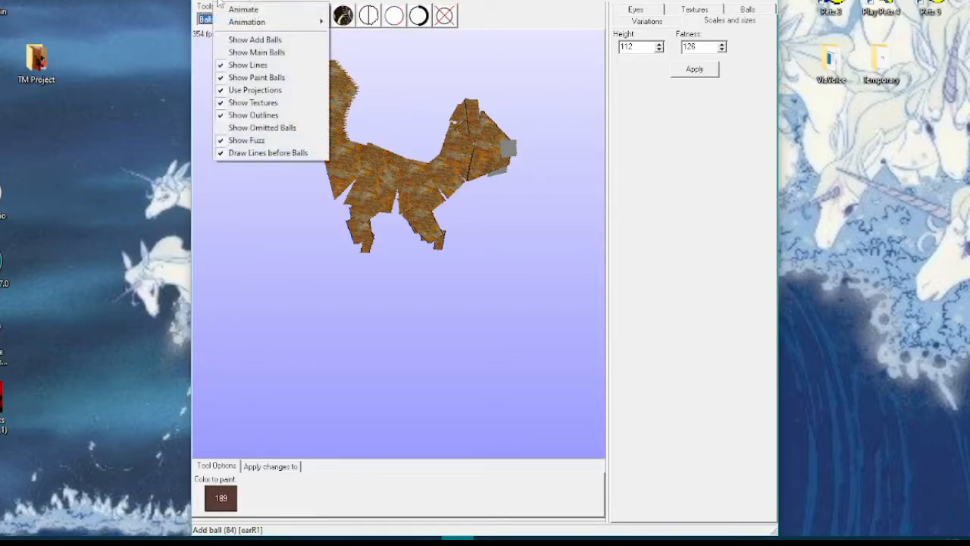
{"action": "left_click", "coordinate": [243, 39]}
{"action": "right_click", "coordinate": [215, 3]}
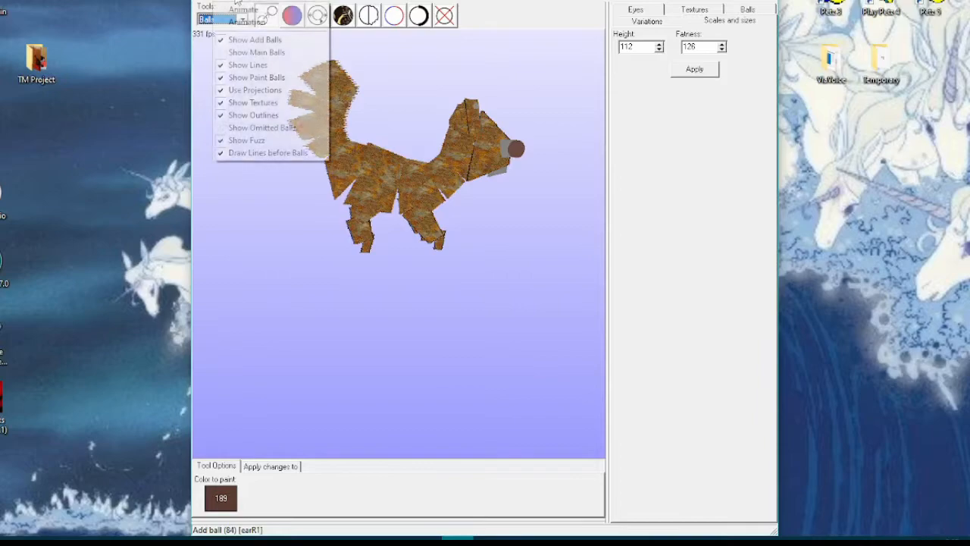
{"action": "left_click", "coordinate": [243, 52]}
Omit the tip balls of both ears so that the pointed ears are removed from the head
{"action": "left_click_drag", "start_coordinate": [307, 337], "coordinate": [299, 337]}
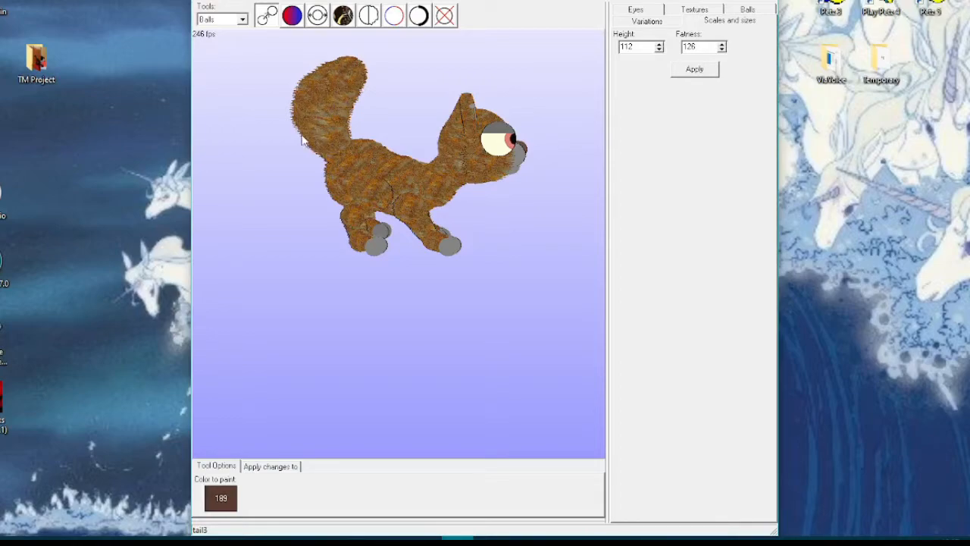
{"action": "mouse_move", "coordinate": [398, 81]}
{"action": "left_mouse_down"}
{"action": "mouse_move", "coordinate": [339, 88]}
{"action": "mouse_move", "coordinate": [399, 81]}
{"action": "left_mouse_up"}
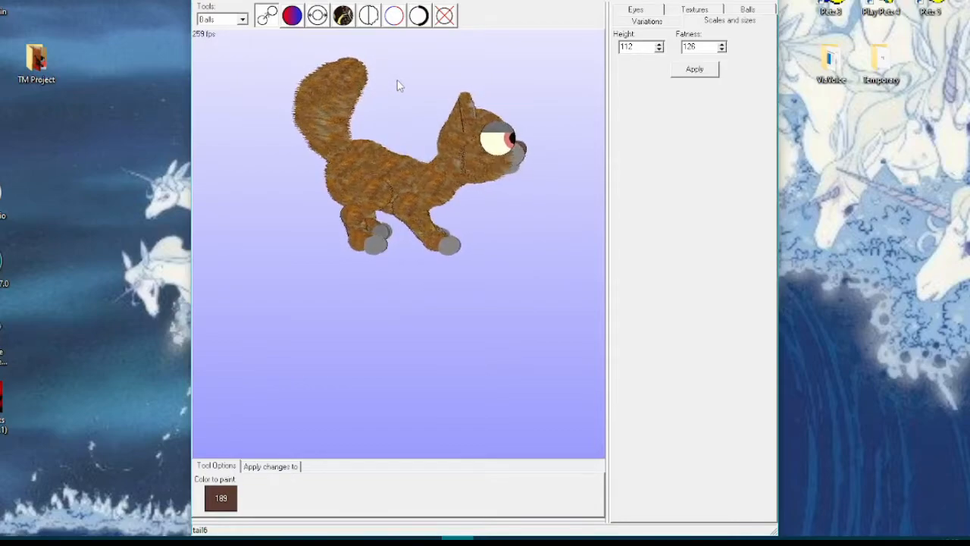
{"action": "left_click_drag", "start_coordinate": [523, 65], "coordinate": [428, 63]}
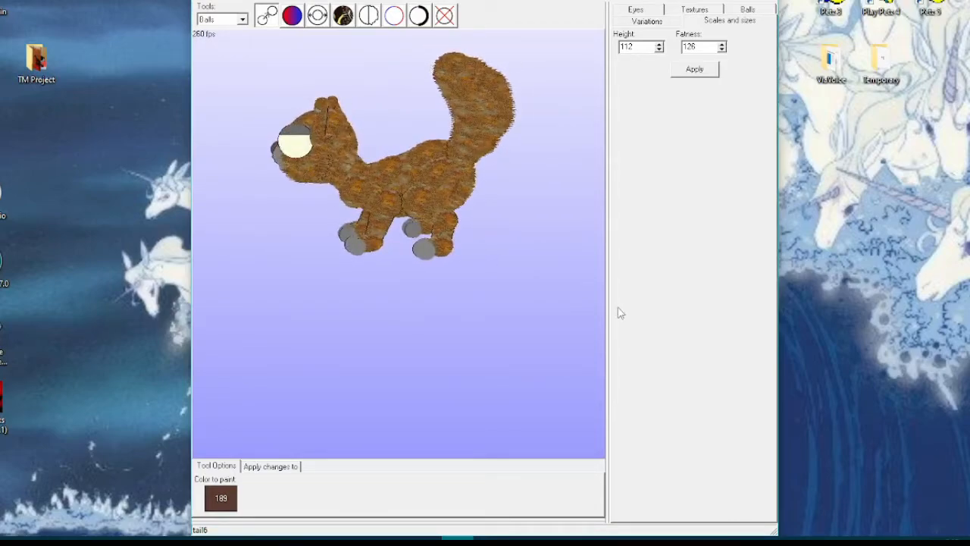
{"action": "left_click", "coordinate": [267, 17]}
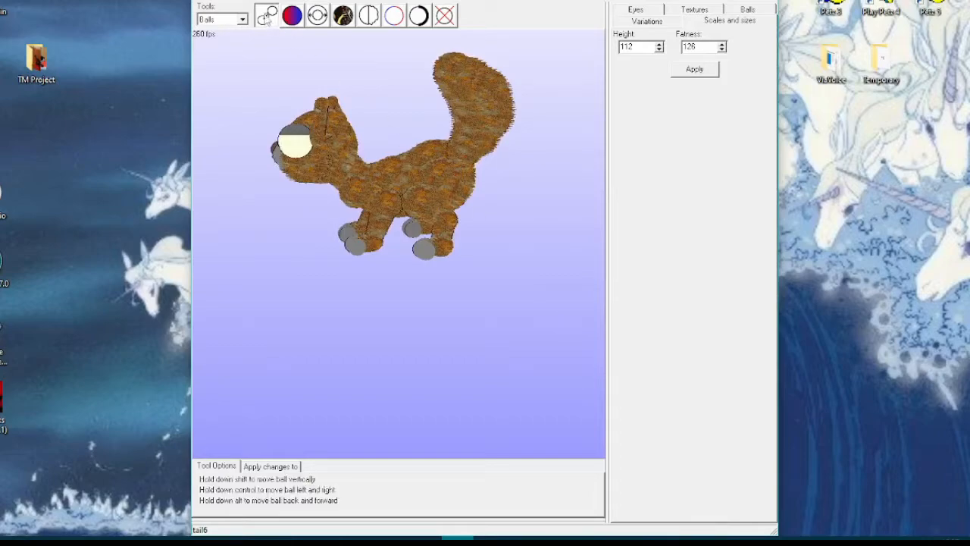
{"action": "left_click_drag", "start_coordinate": [322, 372], "coordinate": [415, 373]}
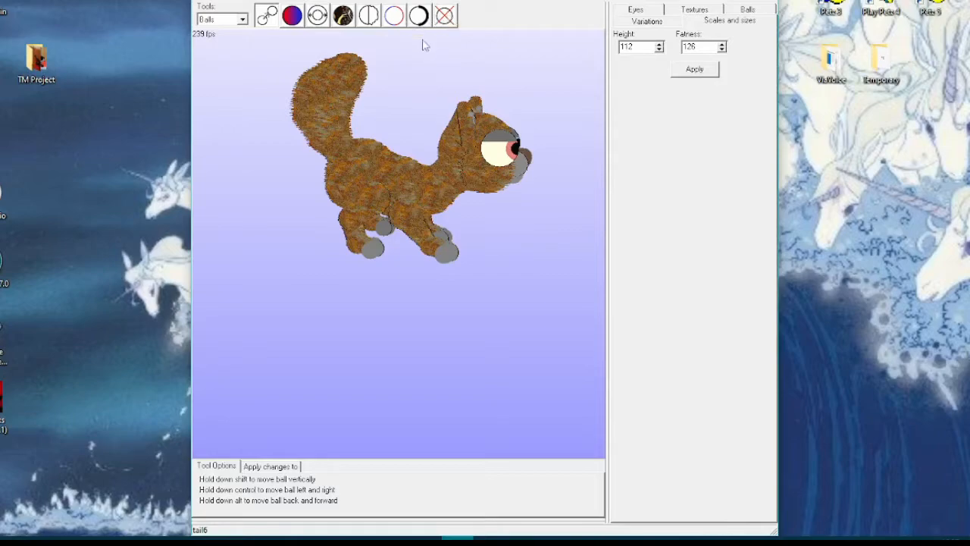
{"action": "left_click_drag", "start_coordinate": [402, 151], "coordinate": [367, 147]}
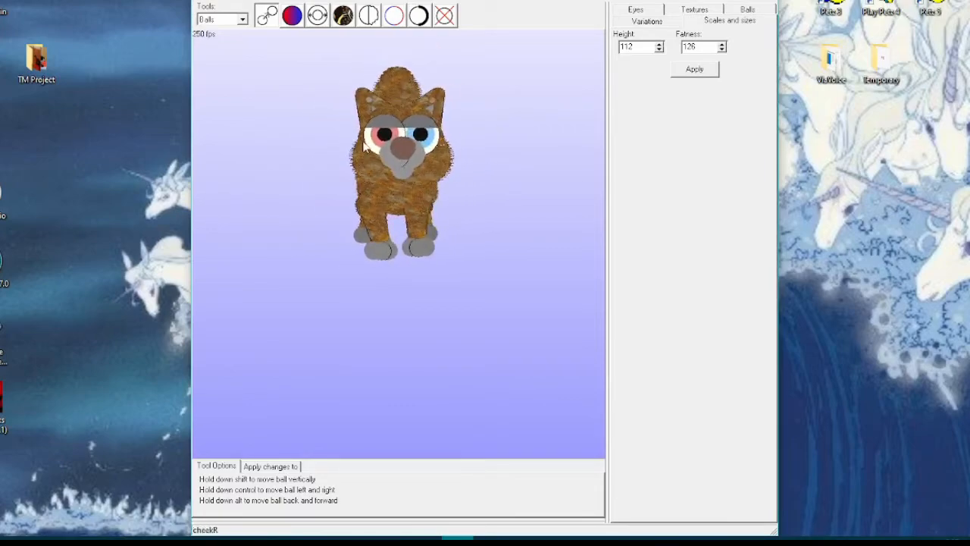
{"action": "left_click", "coordinate": [451, 20]}
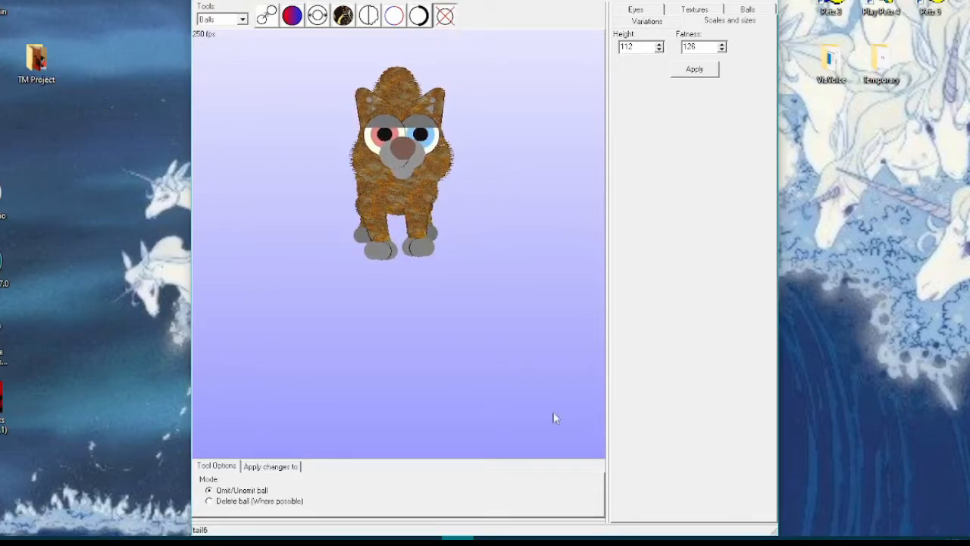
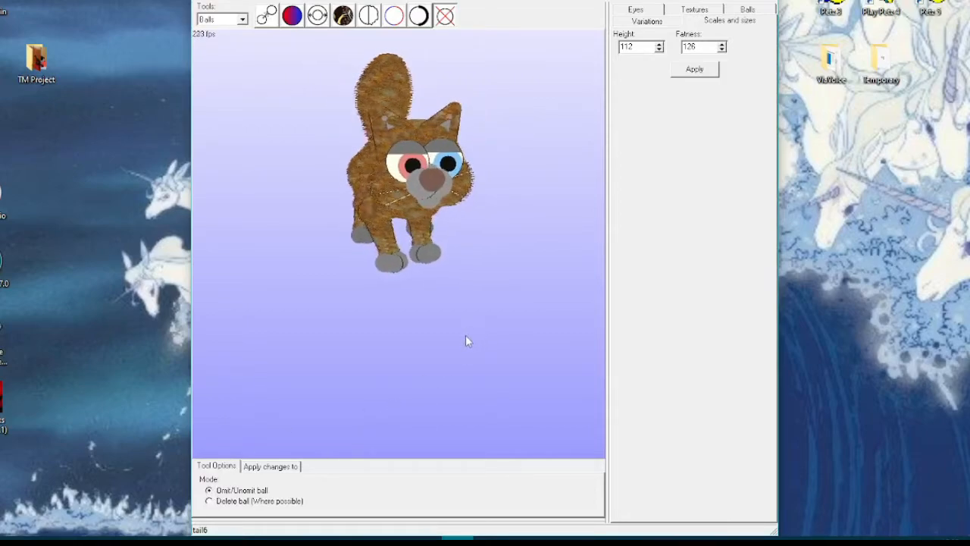
{"action": "left_click", "coordinate": [458, 128]}
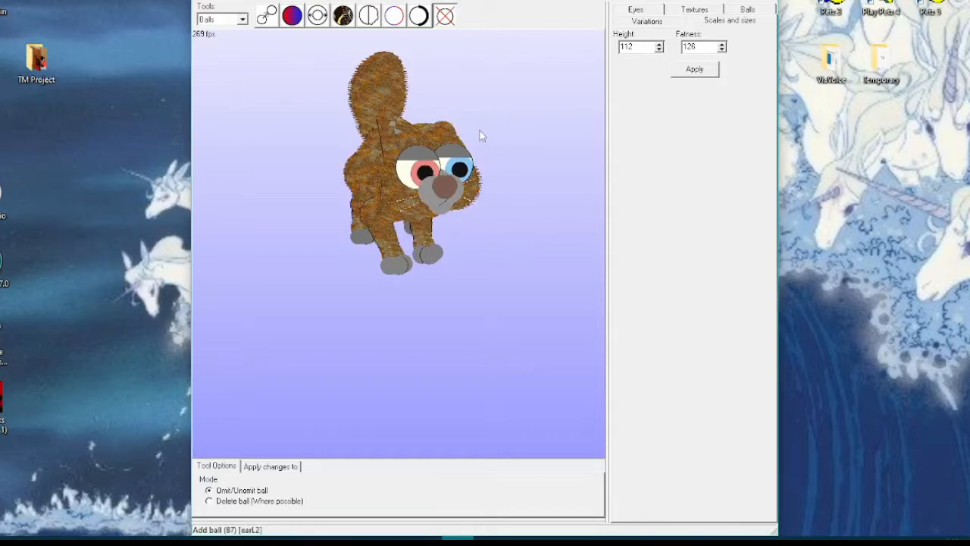
{"action": "scroll", "coordinate": [480, 131], "scroll_direction": "up", "scroll_amount": 3}
{"action": "left_click_drag", "start_coordinate": [527, 81], "coordinate": [517, 90]}
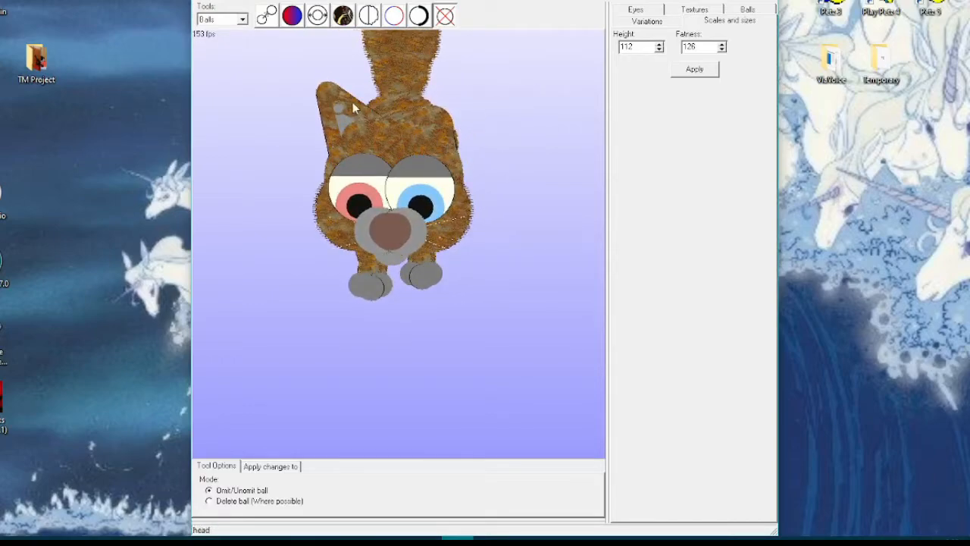
{"action": "left_click", "coordinate": [326, 91]}
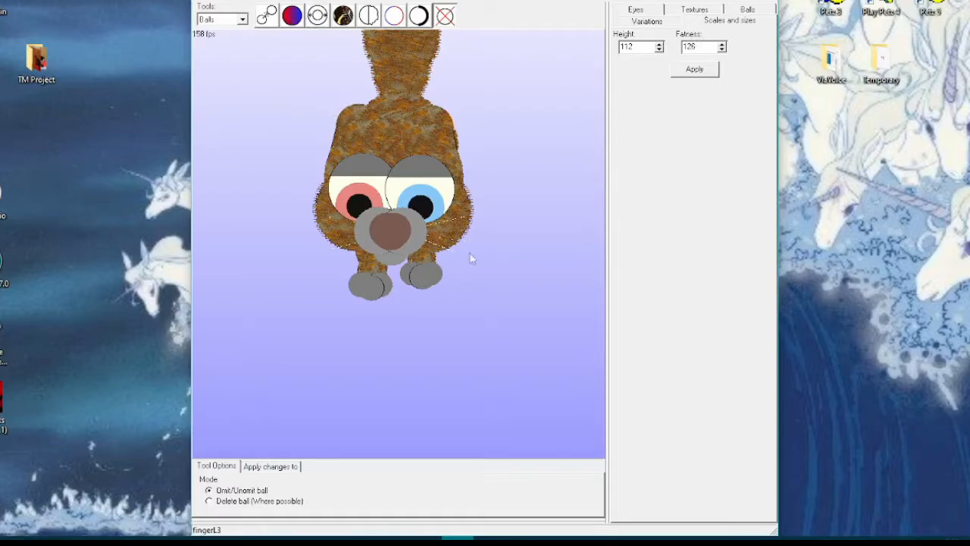
Set the mottled2.bmp texture to be coloured with the ball colour
{"action": "left_click", "coordinate": [697, 11]}
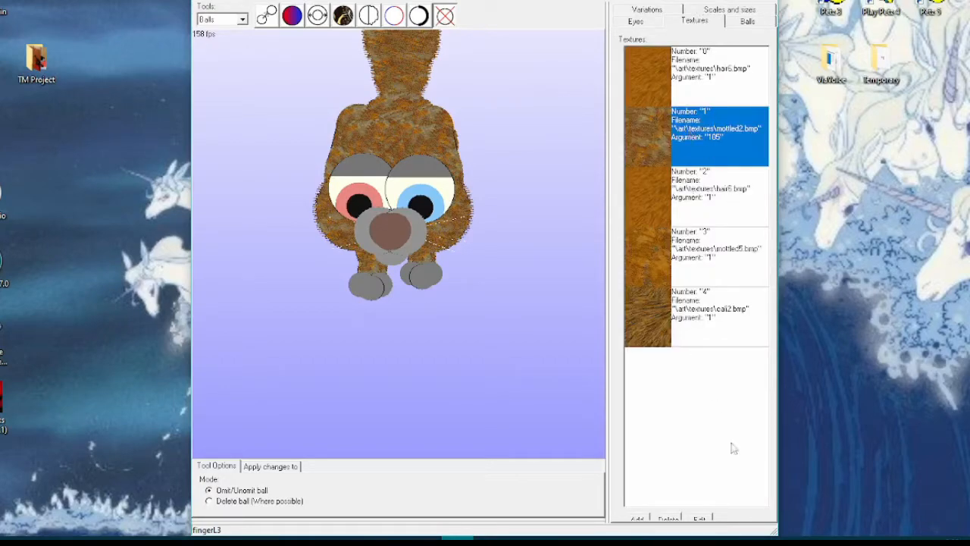
{"action": "left_click", "coordinate": [698, 519]}
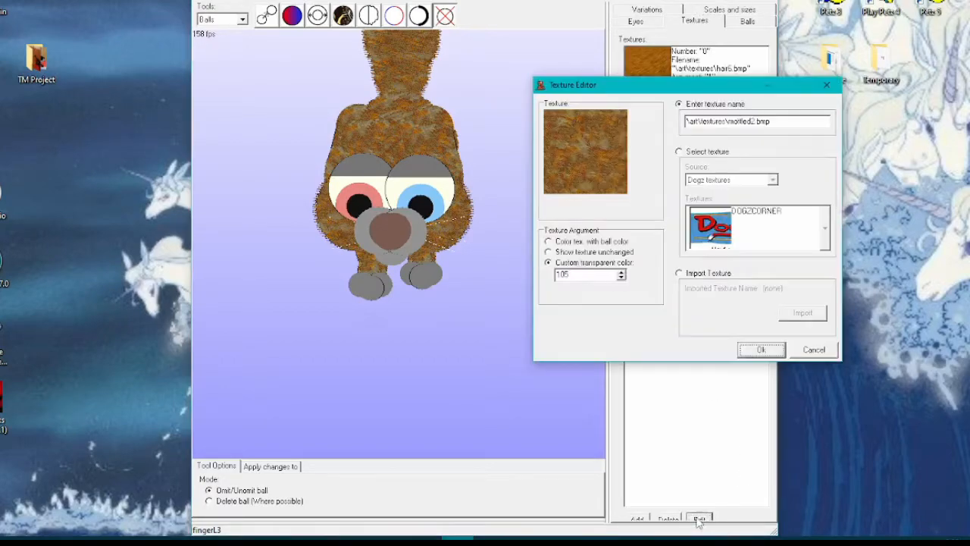
{"action": "left_click", "coordinate": [591, 242]}
{"action": "left_click", "coordinate": [761, 350]}
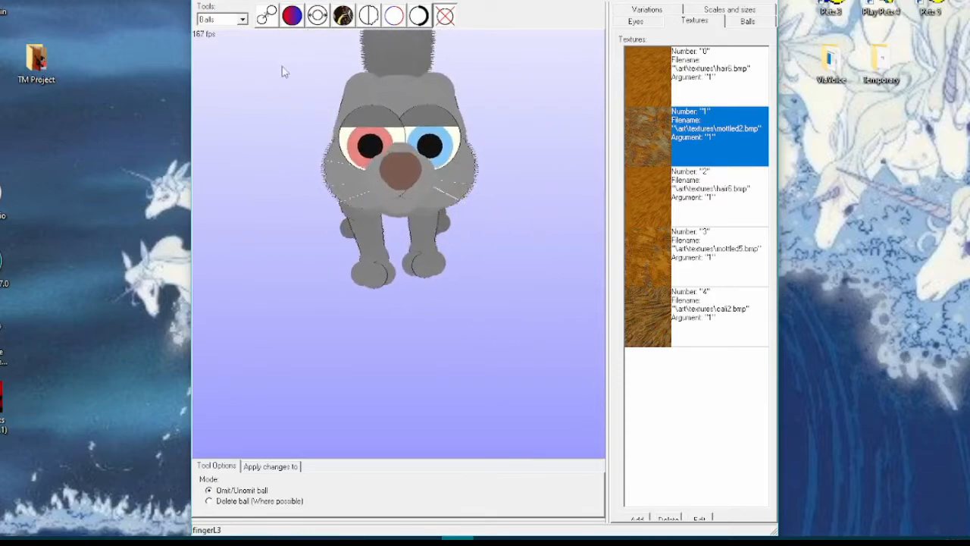
Paint the inner-ear balls of both ears with pink colour 70
{"action": "left_click", "coordinate": [292, 15]}
{"action": "left_click", "coordinate": [221, 501]}
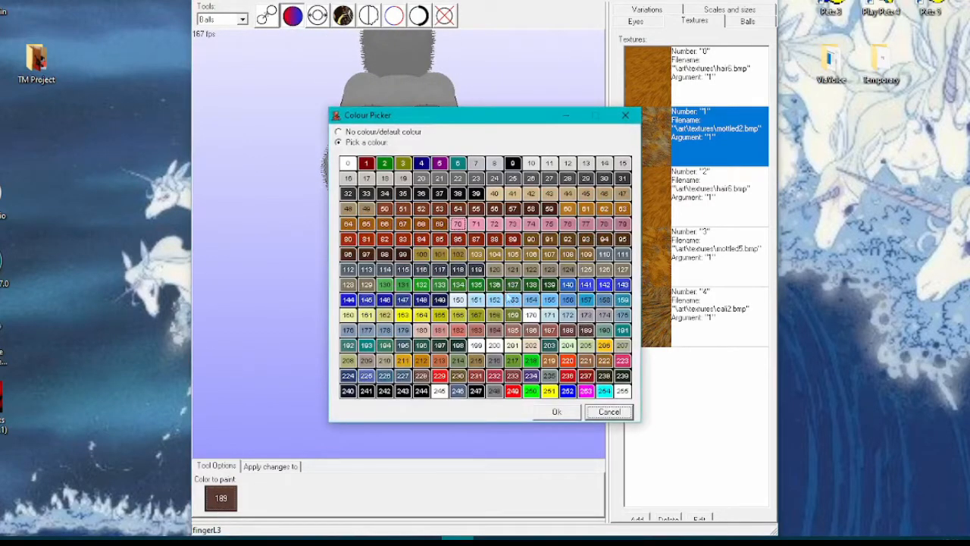
{"action": "left_click", "coordinate": [565, 413]}
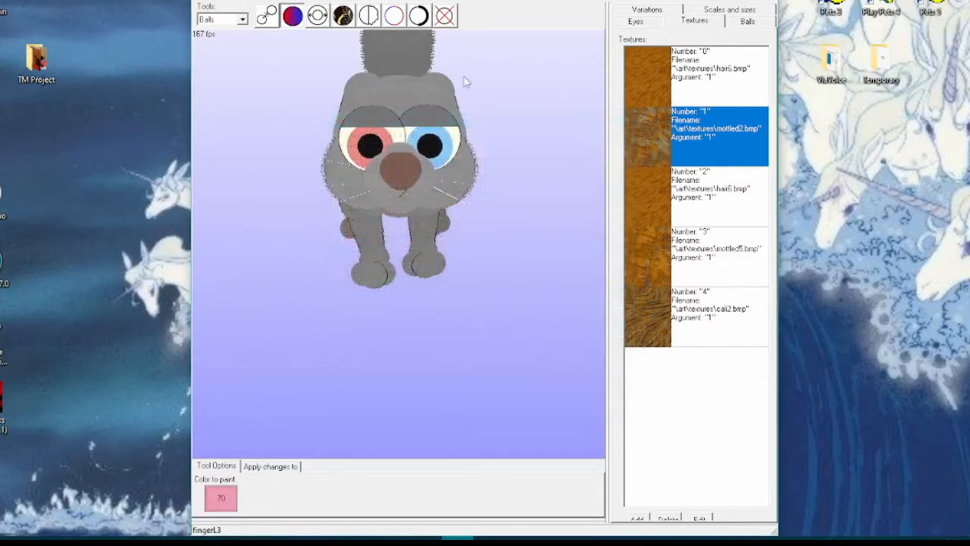
{"action": "left_click", "coordinate": [370, 102]}
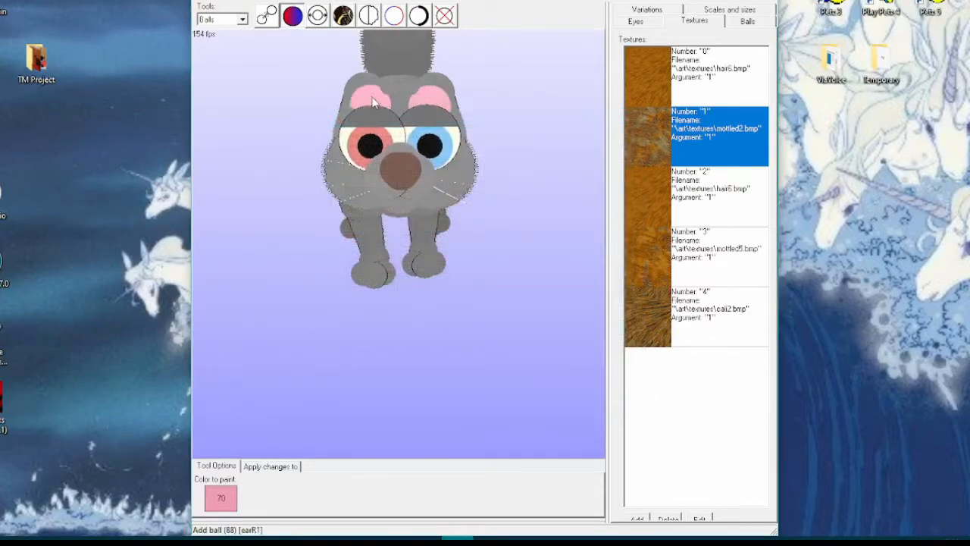
Paint the outer ear balls of both ears with brown colour 51
{"action": "left_click", "coordinate": [233, 497]}
{"action": "left_click", "coordinate": [569, 412]}
{"action": "left_click", "coordinate": [441, 85]}
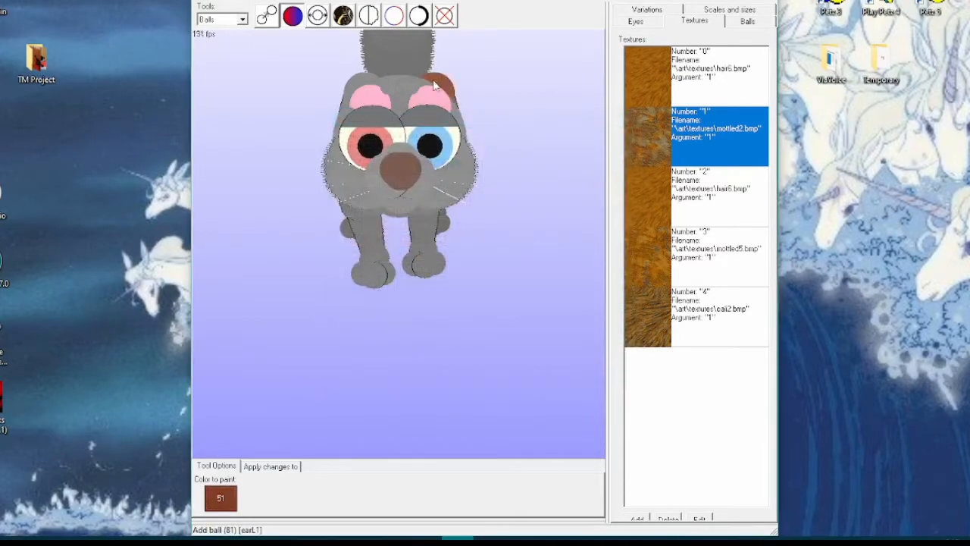
Paint the small balls at the inner and outer bases of both ears with green colour 134
{"action": "left_click_drag", "start_coordinate": [283, 137], "coordinate": [307, 152]}
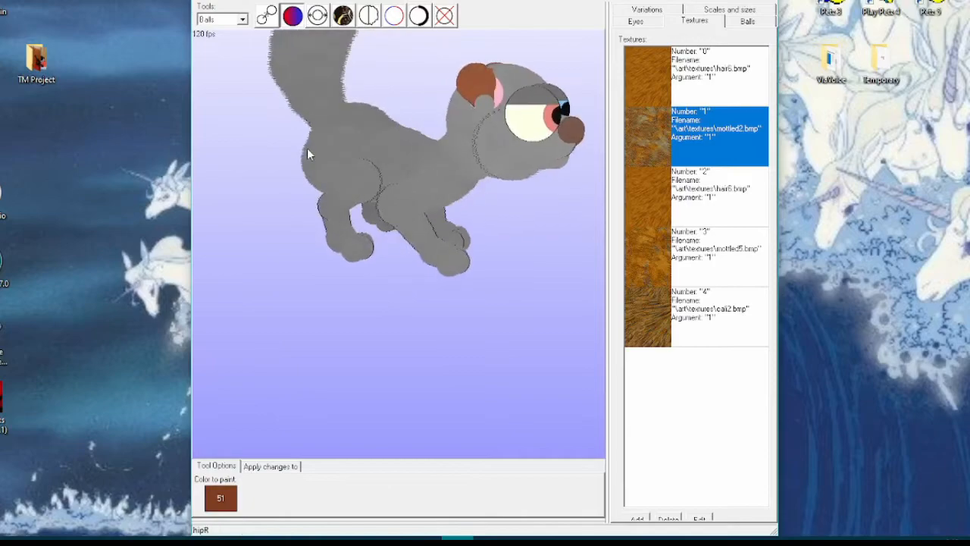
{"action": "left_click", "coordinate": [230, 494]}
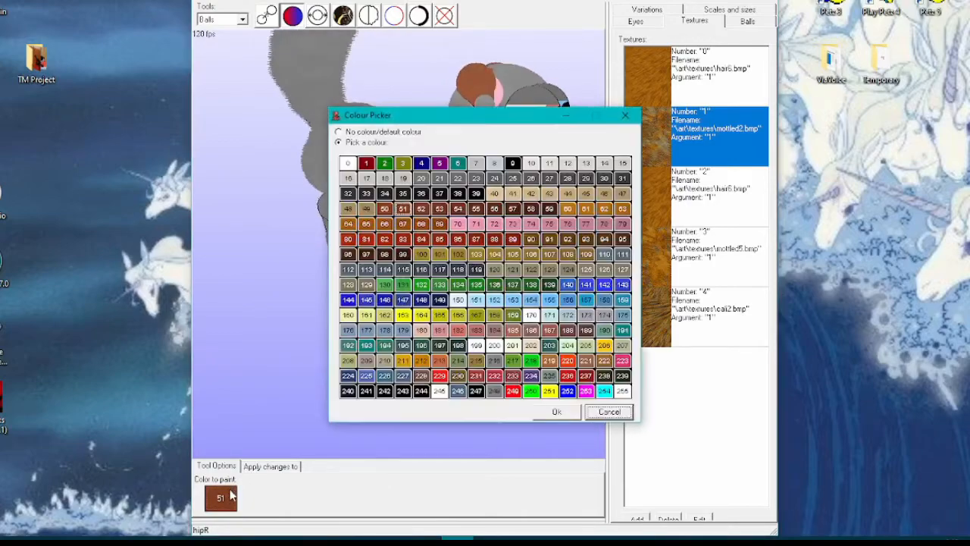
{"action": "left_click", "coordinate": [458, 285]}
{"action": "left_click", "coordinate": [570, 413]}
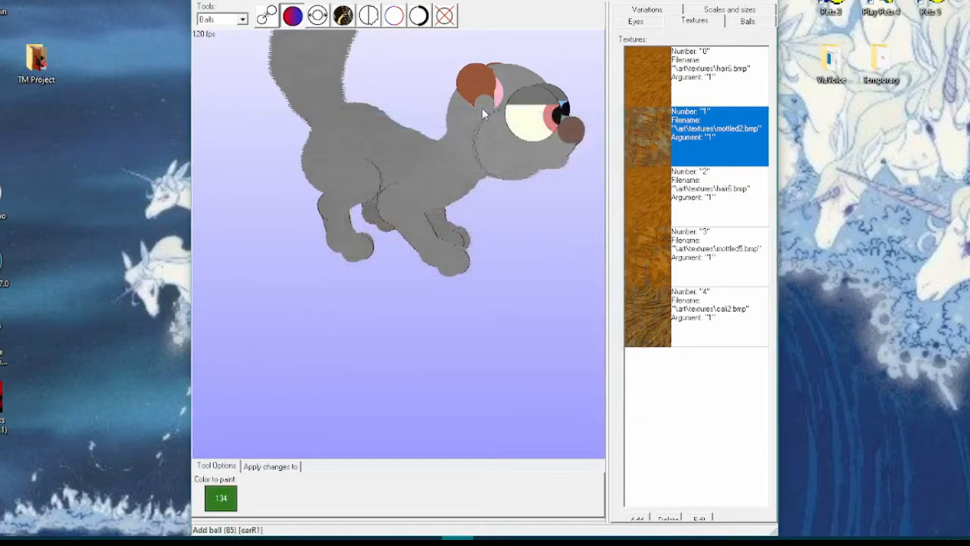
{"action": "left_click_drag", "start_coordinate": [522, 244], "coordinate": [460, 250]}
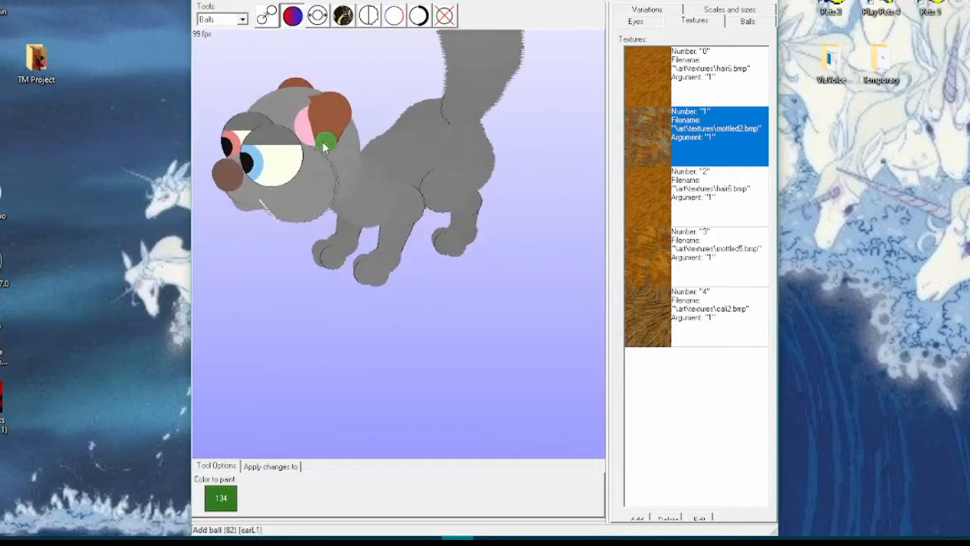
{"action": "left_click_drag", "start_coordinate": [271, 324], "coordinate": [322, 322]}
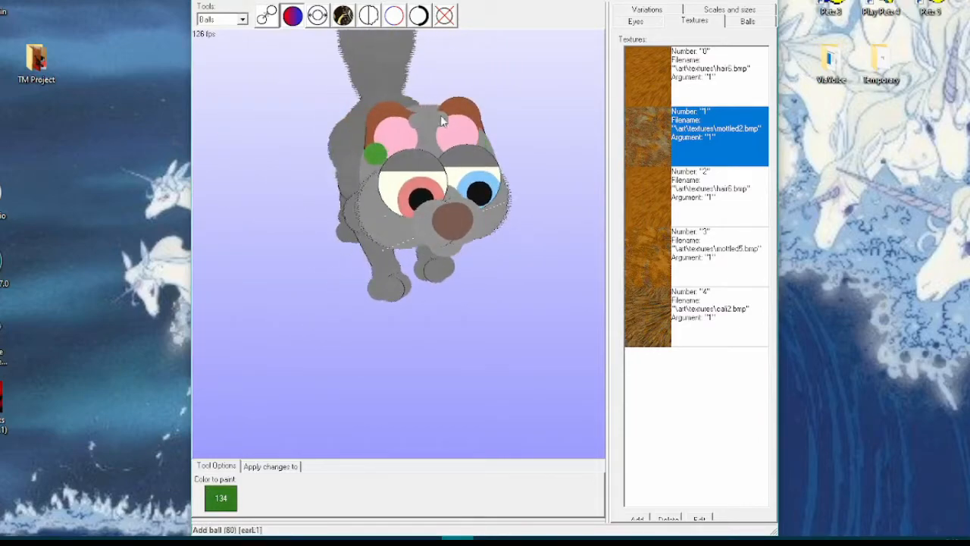
{"action": "left_click", "coordinate": [416, 120]}
Omit the four green ear-base balls so that only the brown and pink ear balls remain
{"action": "left_click", "coordinate": [266, 21]}
{"action": "left_click_drag", "start_coordinate": [278, 204], "coordinate": [272, 203]}
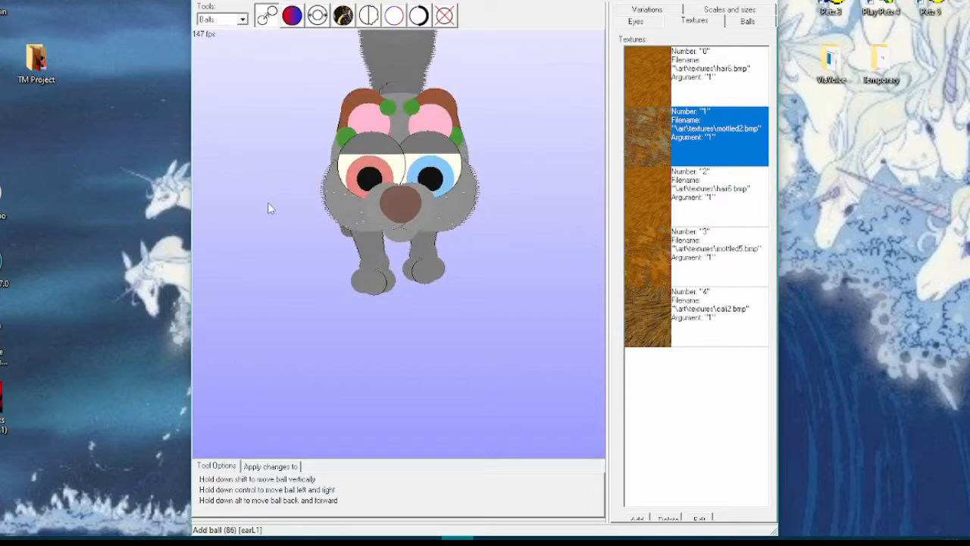
{"action": "left_click", "coordinate": [446, 18]}
{"action": "left_click", "coordinate": [455, 135]}
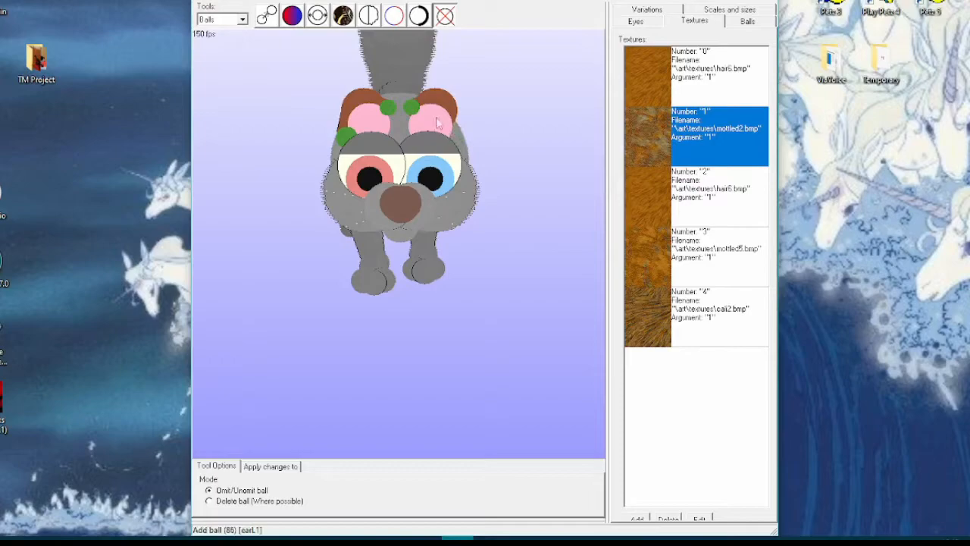
{"action": "left_click", "coordinate": [409, 108]}
{"action": "left_click", "coordinate": [389, 108]}
{"action": "left_click", "coordinate": [346, 137]}
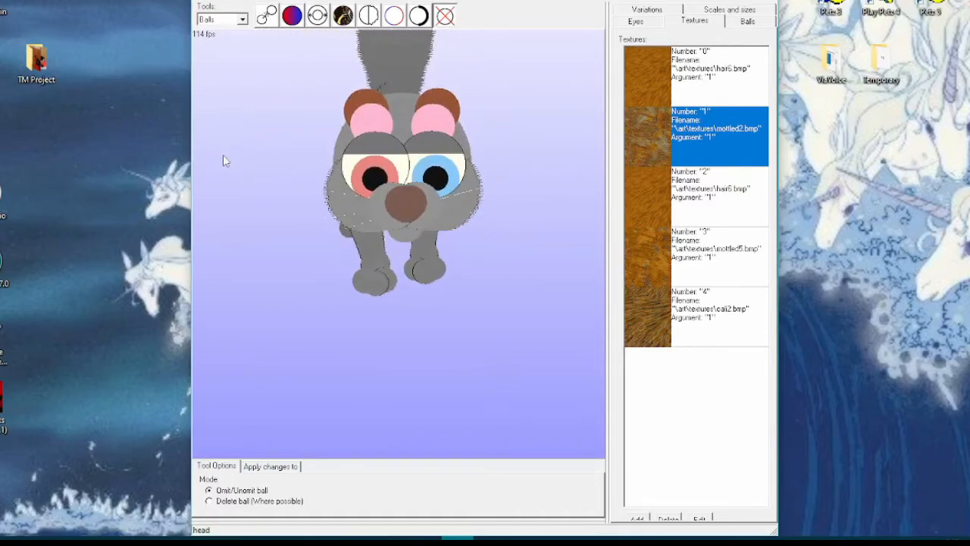
Move the pink inner-ear balls of both ears slightly upward over the brown outer ear balls
{"action": "left_click", "coordinate": [265, 16]}
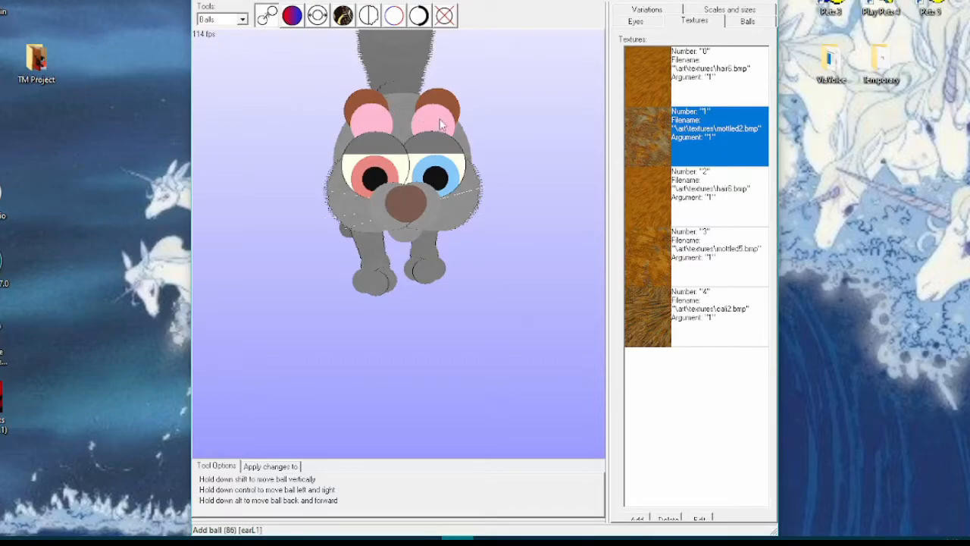
{"action": "left_click_drag", "start_coordinate": [439, 119], "coordinate": [439, 113]}
{"action": "left_click_drag", "start_coordinate": [370, 122], "coordinate": [368, 114]}
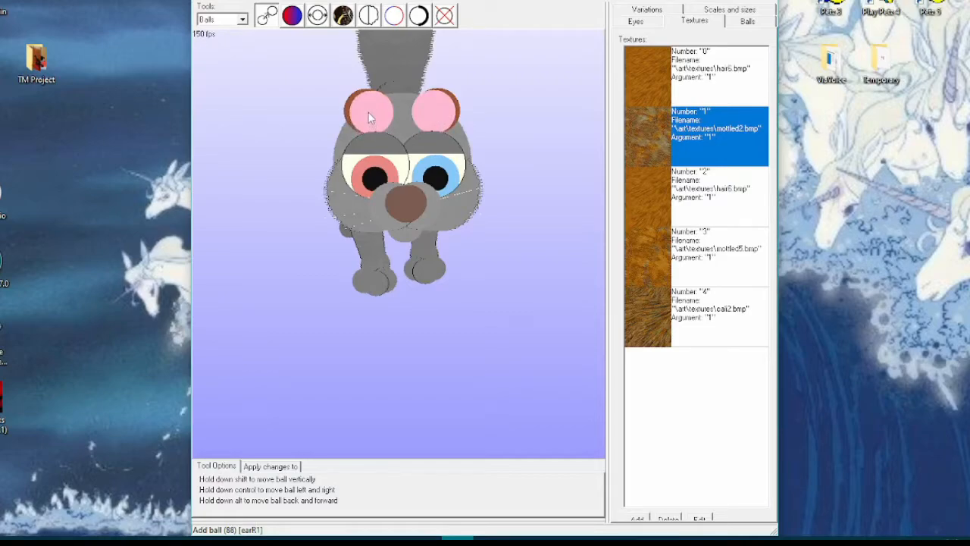
Raise the pink inner-ear balls further so that they sit above the brown outer ear balls
{"action": "left_click_drag", "start_coordinate": [513, 130], "coordinate": [509, 127]}
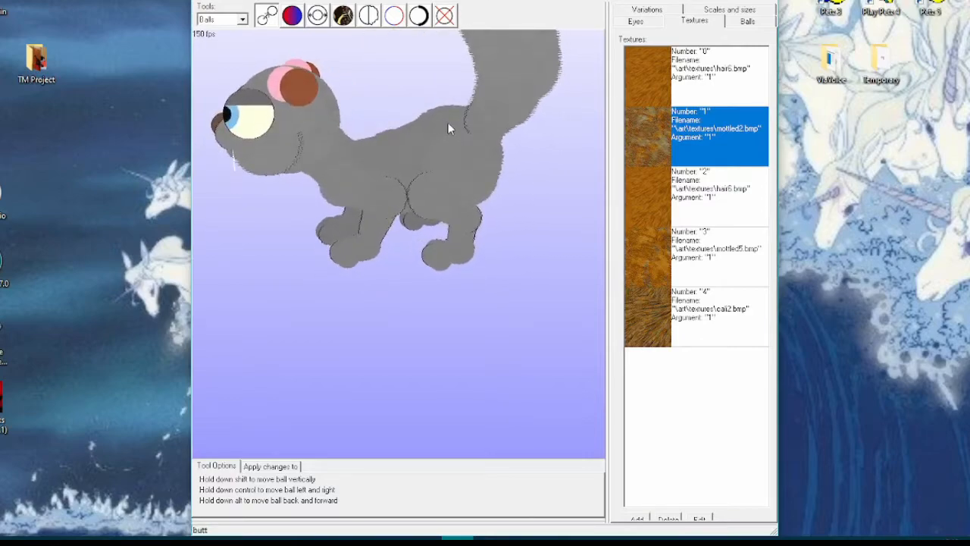
{"action": "left_click_drag", "start_coordinate": [274, 85], "coordinate": [274, 78]}
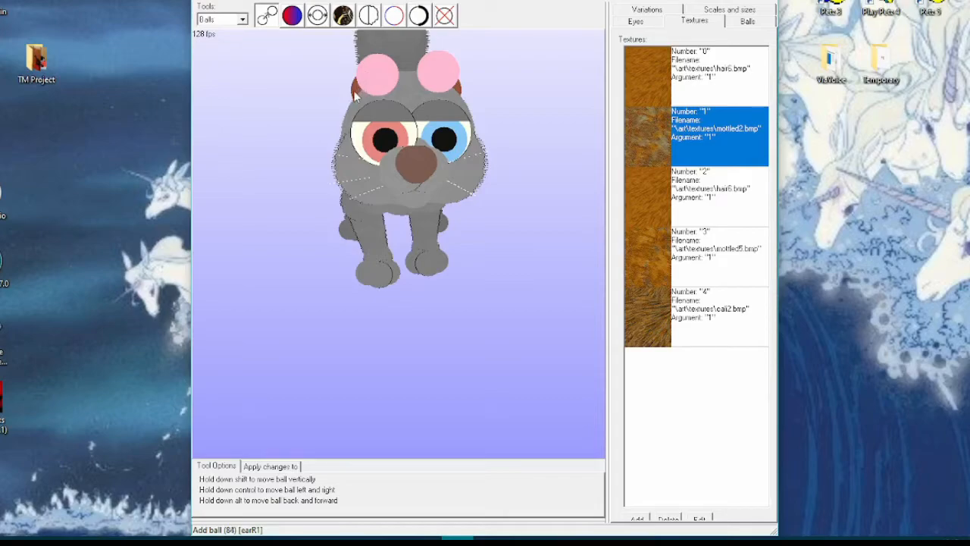
{"action": "left_click_drag", "start_coordinate": [225, 191], "coordinate": [288, 196]}
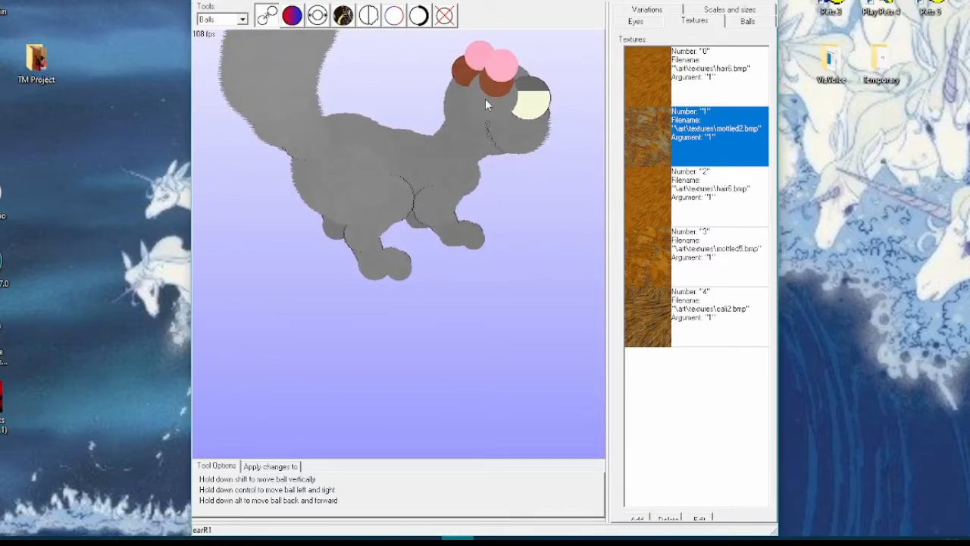
Paint the large base balls of both ears on the head with green colour 134
{"action": "left_click", "coordinate": [291, 16]}
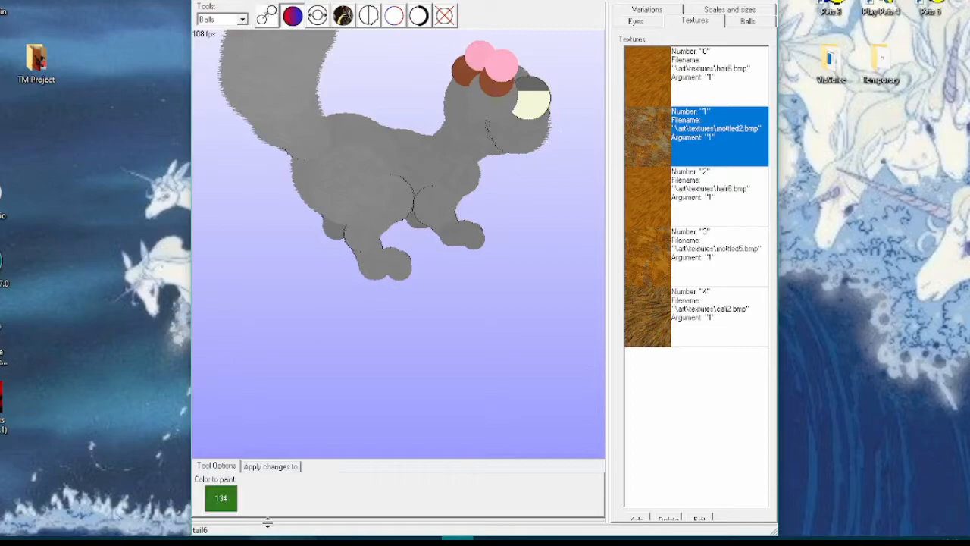
{"action": "left_click", "coordinate": [493, 99]}
{"action": "left_click_drag", "start_coordinate": [514, 306], "coordinate": [573, 310]}
{"action": "left_click_drag", "start_coordinate": [529, 176], "coordinate": [516, 195]}
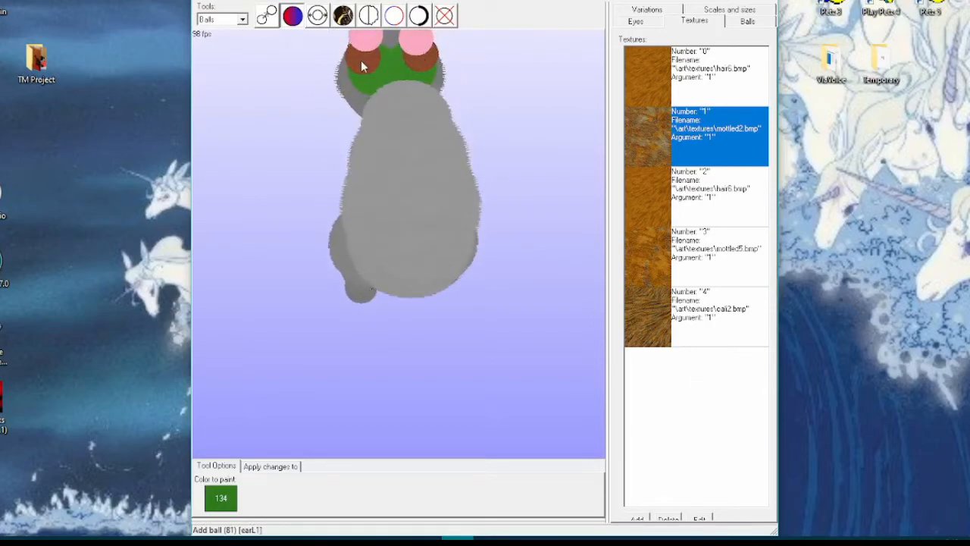
{"action": "left_click_drag", "start_coordinate": [537, 112], "coordinate": [433, 90]}
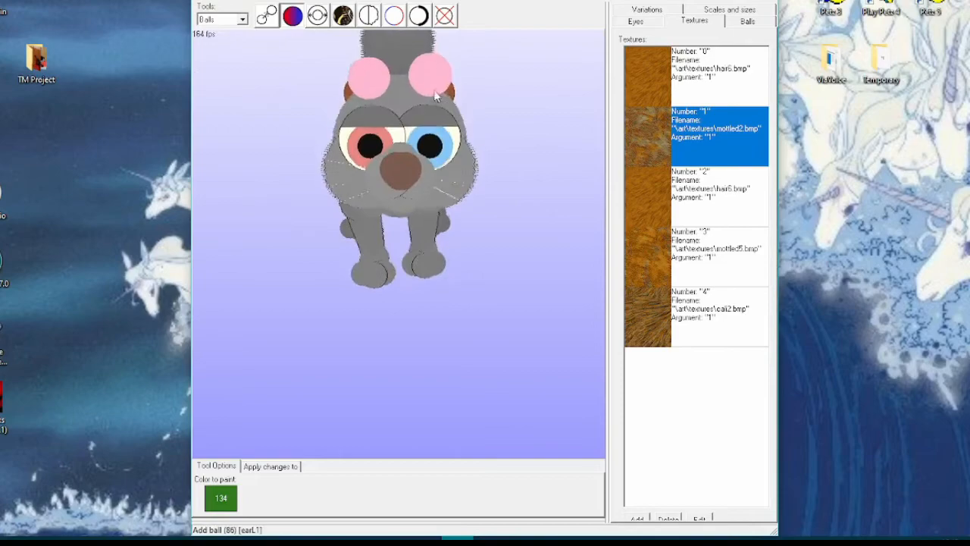
Move the pink inner-ear balls of both ears slightly higher above the cat's head
{"action": "left_click", "coordinate": [266, 15]}
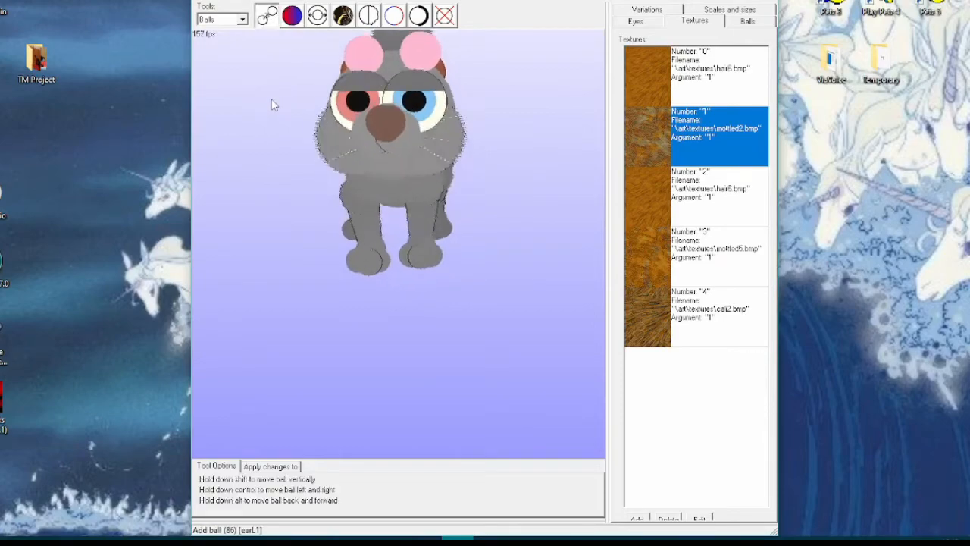
{"action": "mouse_move", "coordinate": [273, 108]}
{"action": "left_mouse_down"}
{"action": "mouse_move", "coordinate": [392, 129]}
{"action": "mouse_move", "coordinate": [320, 136]}
{"action": "mouse_move", "coordinate": [274, 106]}
{"action": "left_mouse_up"}
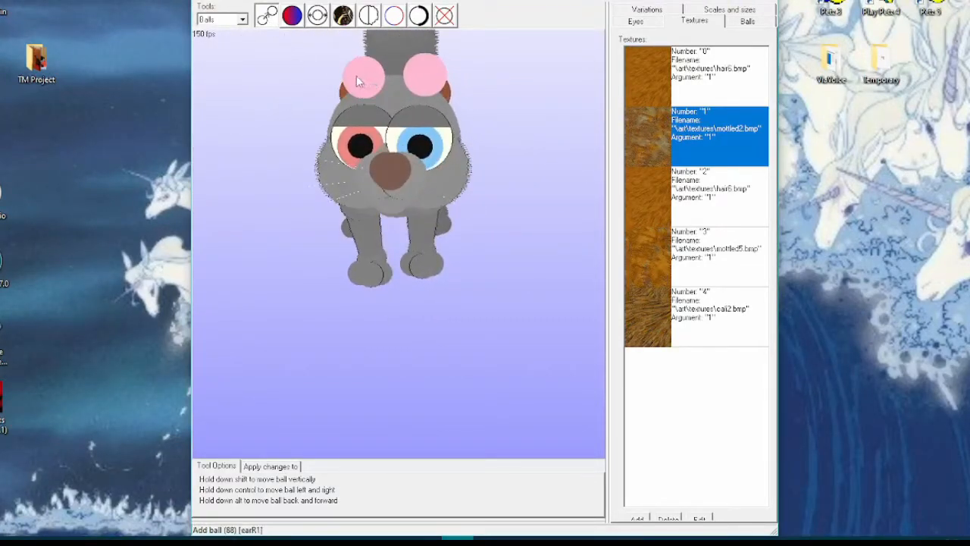
{"action": "left_click_drag", "start_coordinate": [356, 72], "coordinate": [354, 75]}
{"action": "left_click_drag", "start_coordinate": [432, 81], "coordinate": [431, 76]}
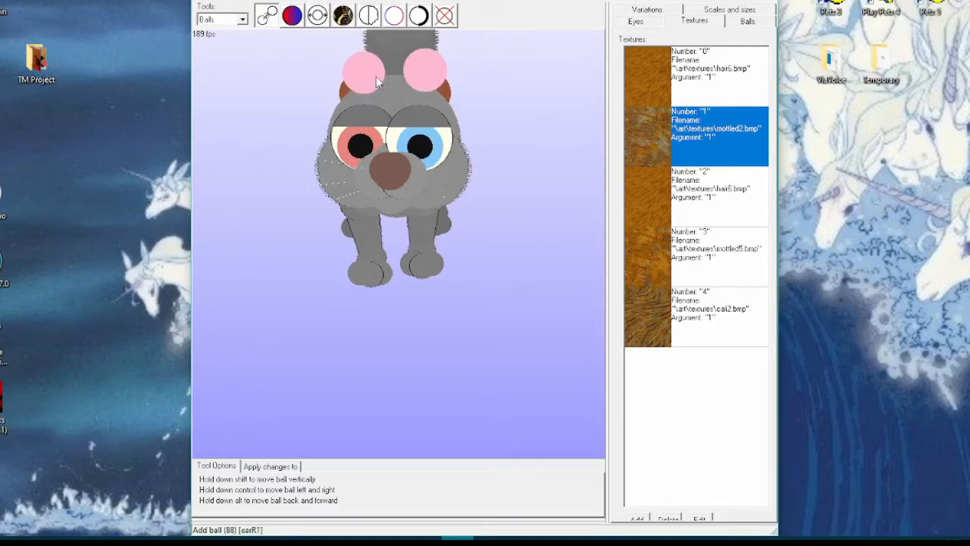
Move the green ear-base balls apart towards the outer sides of the head, together with their attached ear balls
{"action": "left_click_drag", "start_coordinate": [580, 123], "coordinate": [481, 154]}
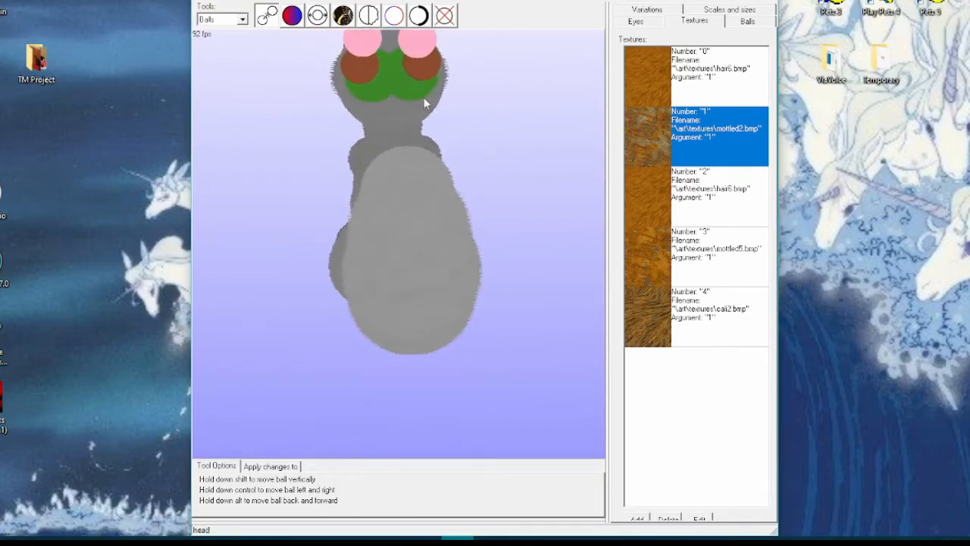
{"action": "left_click_drag", "start_coordinate": [415, 91], "coordinate": [369, 89]}
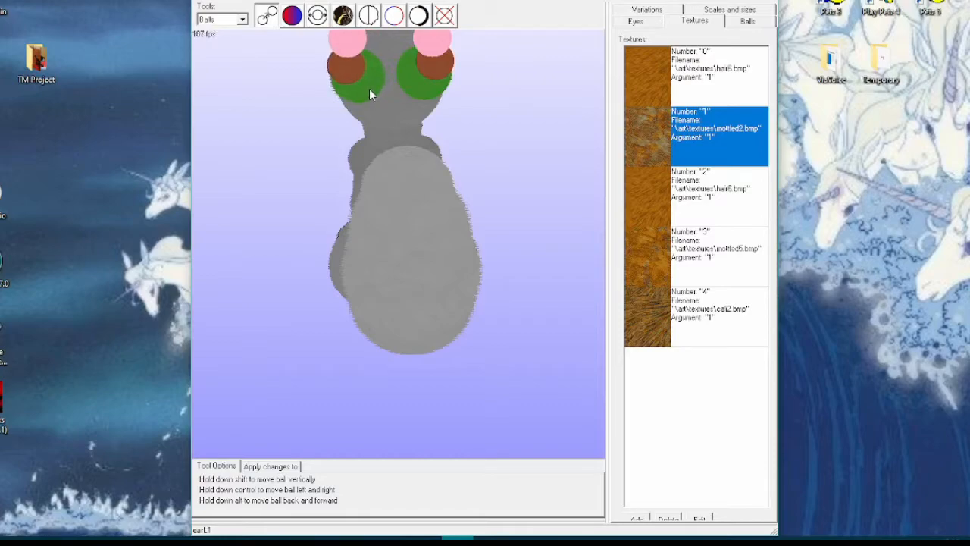
{"action": "left_click_drag", "start_coordinate": [503, 121], "coordinate": [494, 115]}
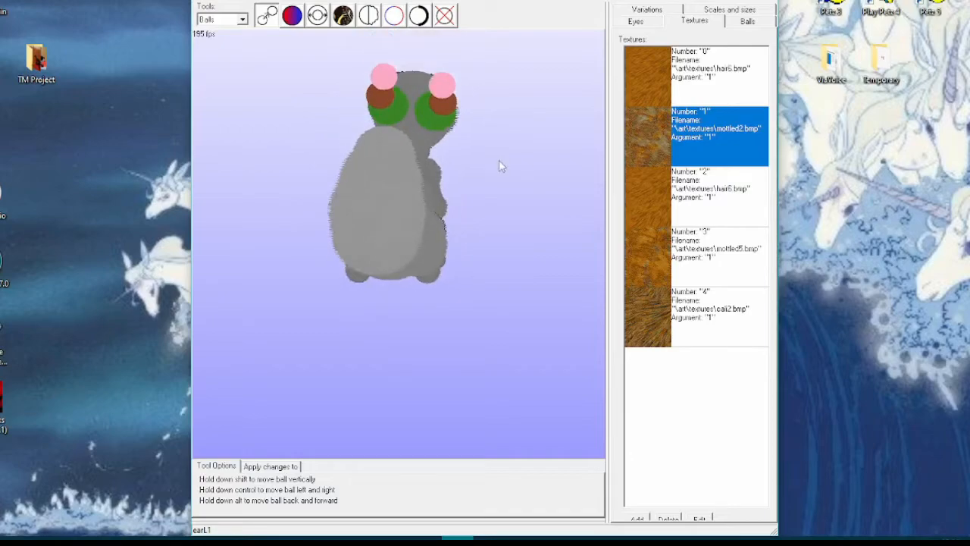
{"action": "left_click_drag", "start_coordinate": [427, 115], "coordinate": [381, 102]}
{"action": "left_click_drag", "start_coordinate": [530, 144], "coordinate": [425, 124]}
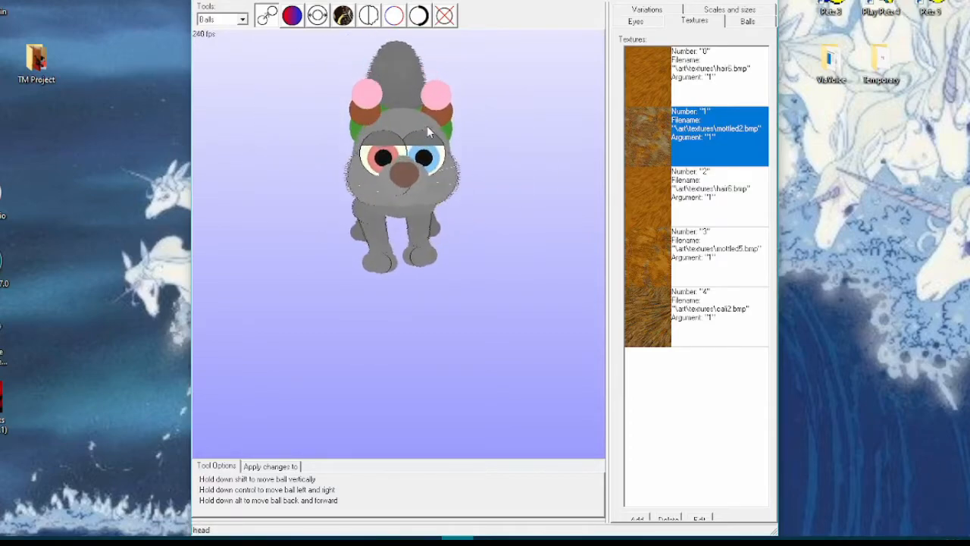
Omit the brown outer and pink inner balls of both ears, leaving only the green ear-base balls
{"action": "left_click", "coordinate": [447, 21]}
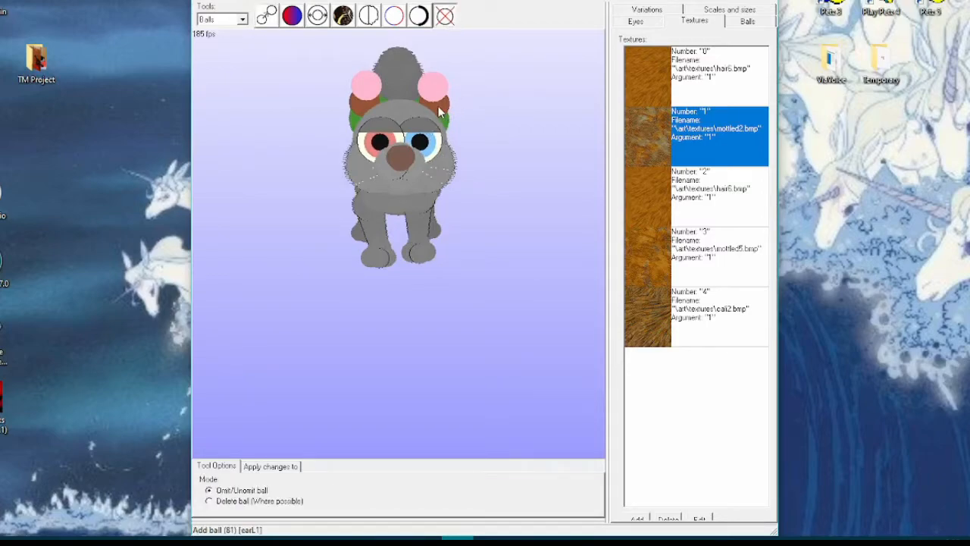
{"action": "left_click", "coordinate": [439, 112]}
{"action": "left_click", "coordinate": [433, 87]}
{"action": "left_click", "coordinate": [361, 111]}
{"action": "left_click", "coordinate": [364, 87]}
{"action": "mouse_move", "coordinate": [304, 105]}
{"action": "left_mouse_down"}
{"action": "mouse_move", "coordinate": [289, 114]}
{"action": "mouse_move", "coordinate": [307, 107]}
{"action": "left_mouse_up"}
Adjust the position of the green ear-base balls slightly on the cat's head
{"action": "left_click", "coordinate": [266, 15]}
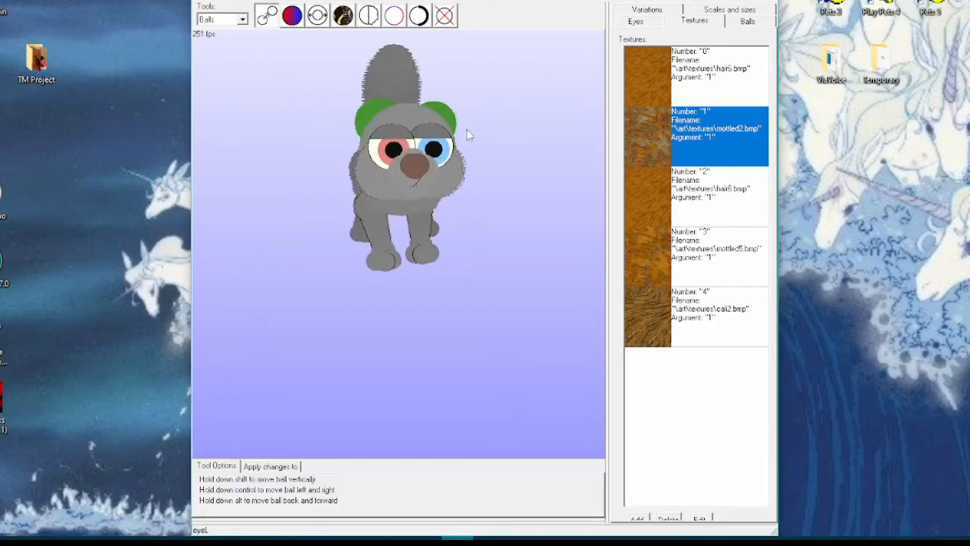
{"action": "left_click_drag", "start_coordinate": [448, 113], "coordinate": [447, 111]}
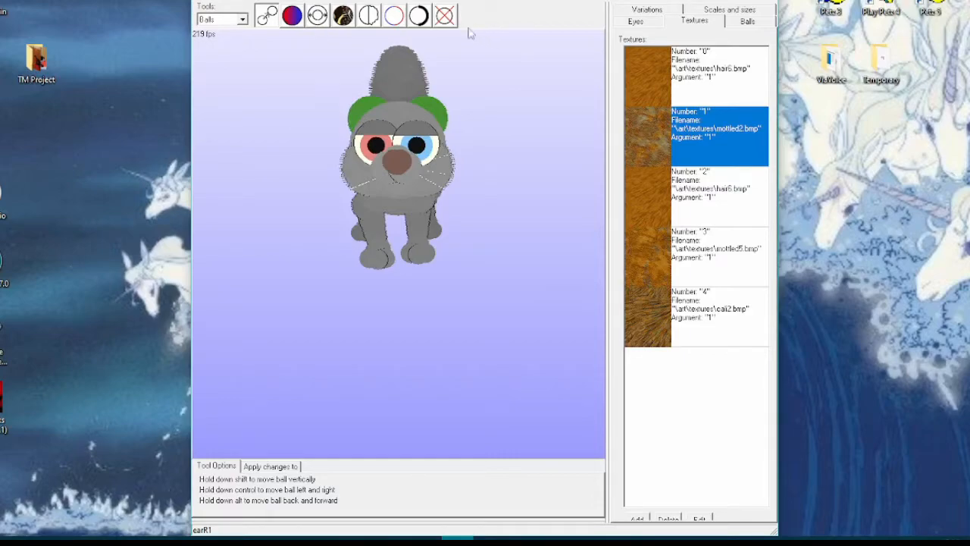
Omit the left ear ball, earL1, from the model
{"action": "left_click", "coordinate": [444, 16]}
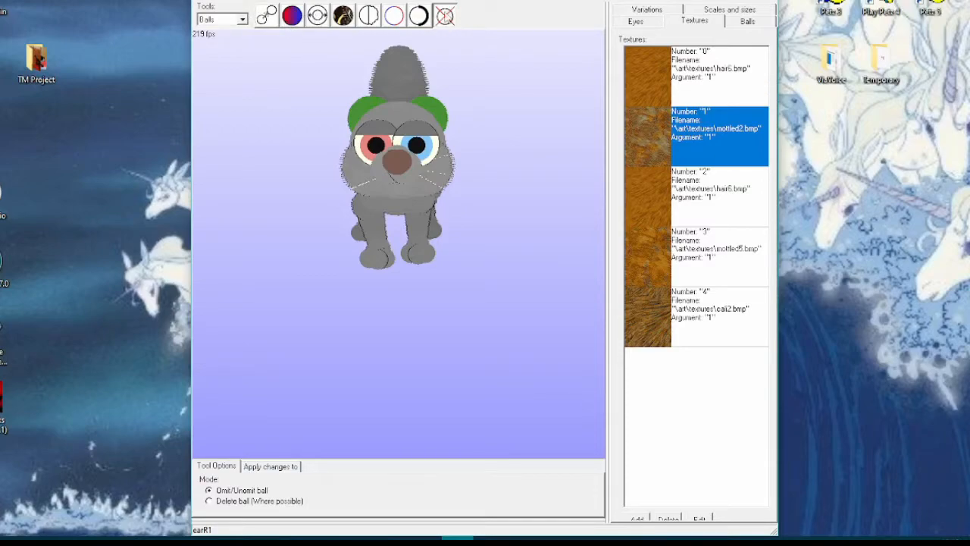
{"action": "left_click", "coordinate": [442, 120]}
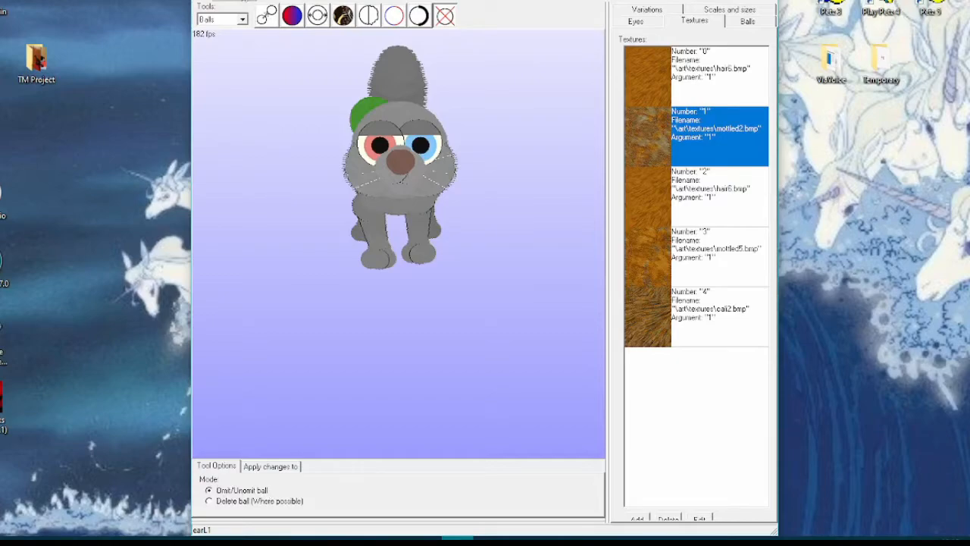
Display the model's omitted balls, examine the ear area from the side and front, and hide the omitted balls again
{"action": "left_click", "coordinate": [235, 2]}
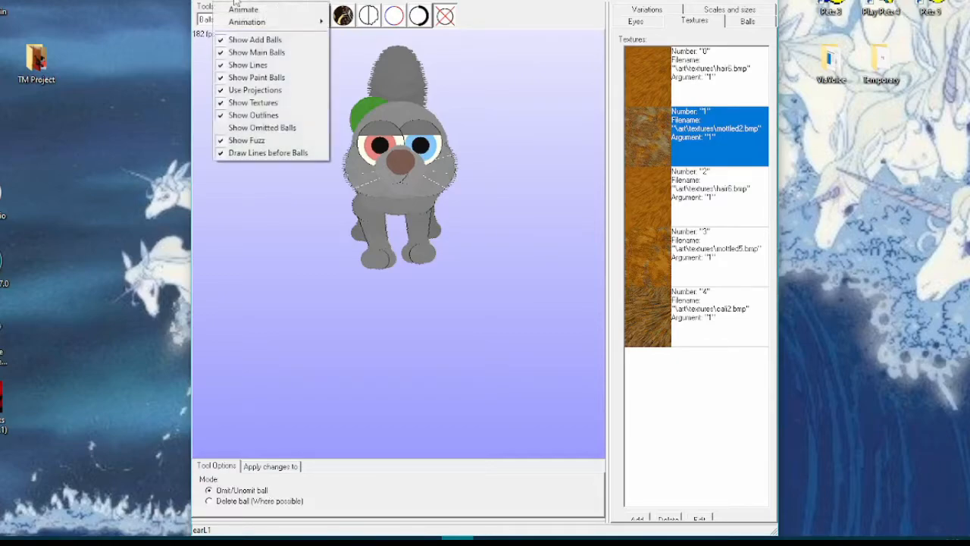
{"action": "left_click", "coordinate": [255, 128]}
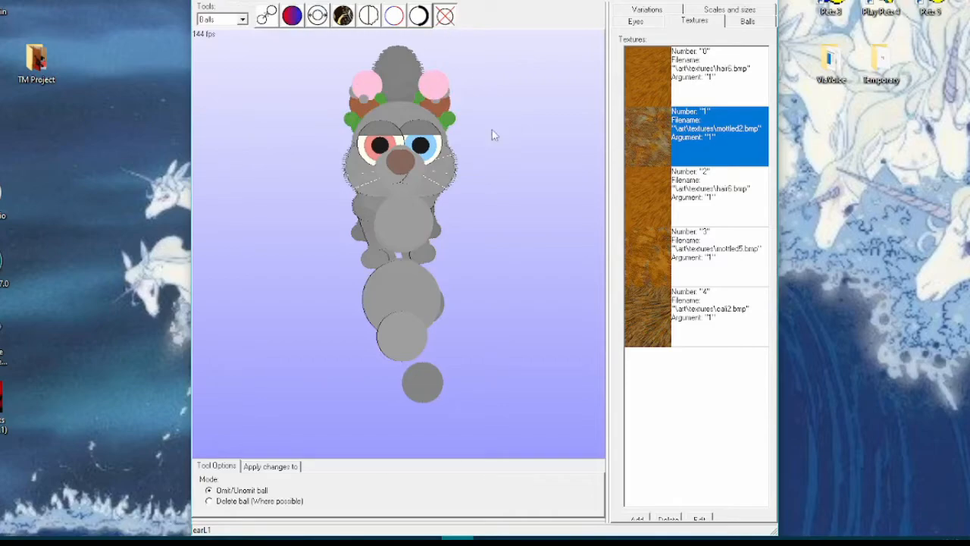
{"action": "left_click_drag", "start_coordinate": [492, 132], "coordinate": [451, 136]}
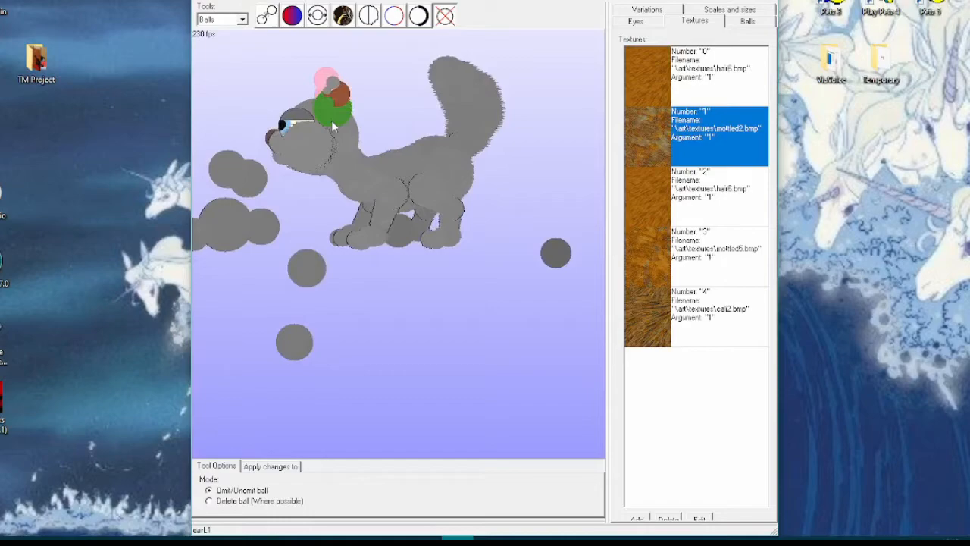
{"action": "left_click_drag", "start_coordinate": [232, 77], "coordinate": [274, 76]}
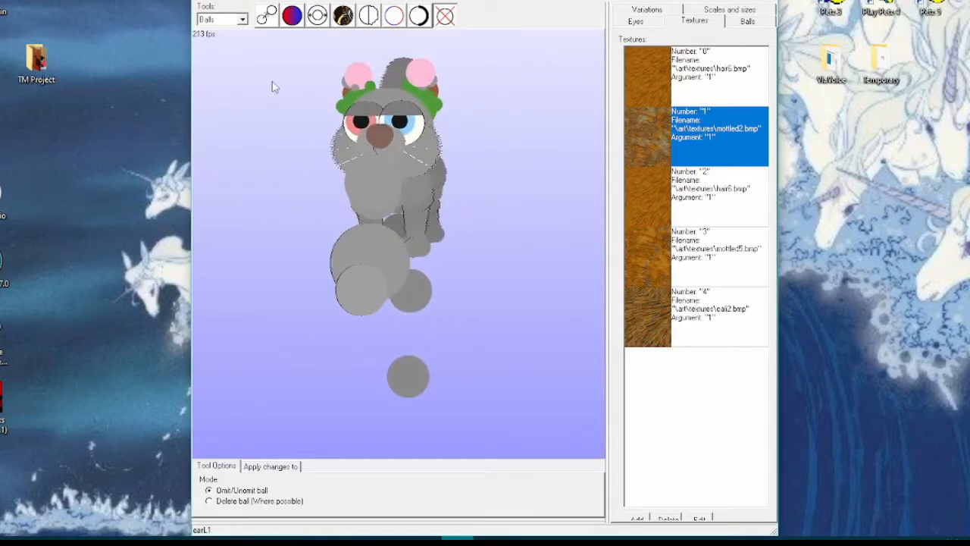
{"action": "left_click", "coordinate": [225, 2]}
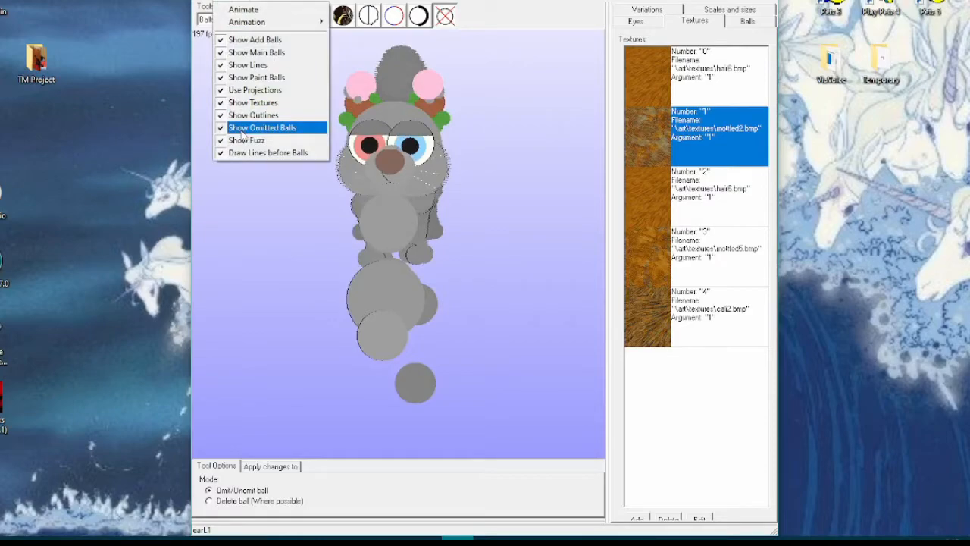
{"action": "left_click", "coordinate": [241, 130]}
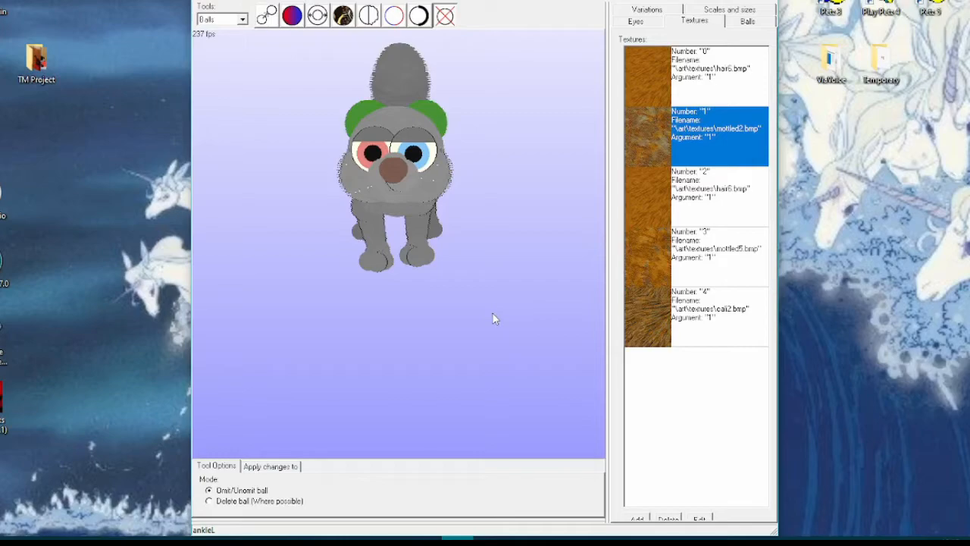
Create an add-ball on each of the two base ear balls, earL1 and earR1
{"action": "left_click_drag", "start_coordinate": [483, 260], "coordinate": [529, 255]}
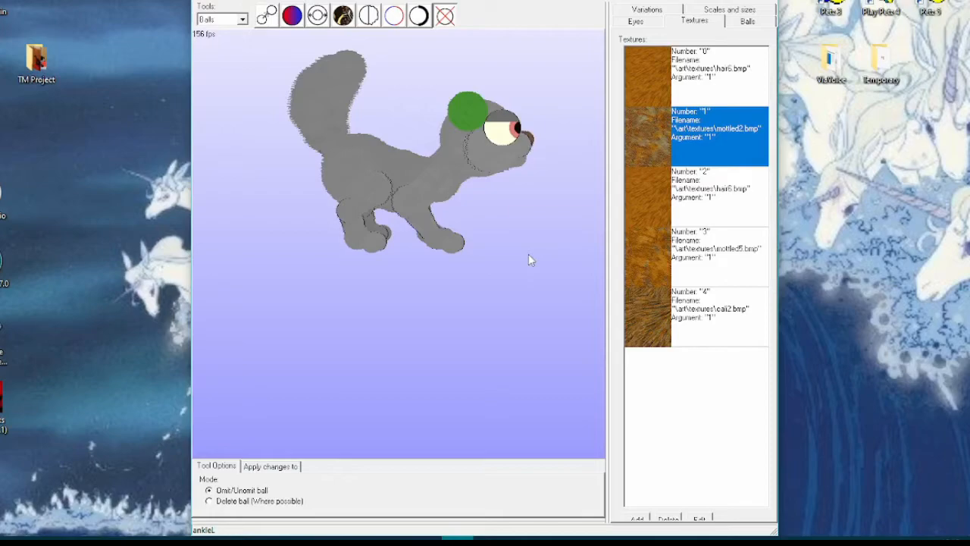
{"action": "left_click_drag", "start_coordinate": [529, 255], "coordinate": [485, 275]}
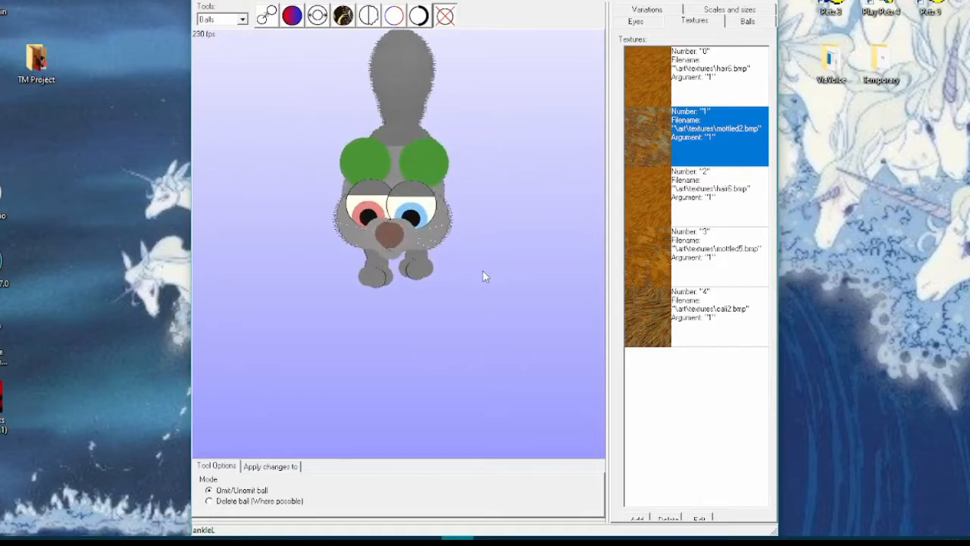
{"action": "right_click", "coordinate": [424, 157]}
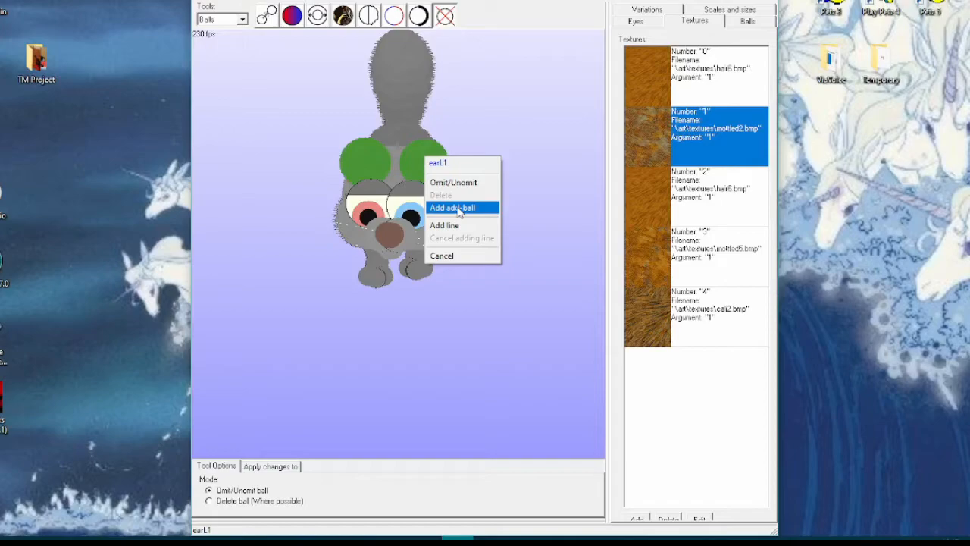
{"action": "left_click", "coordinate": [459, 209]}
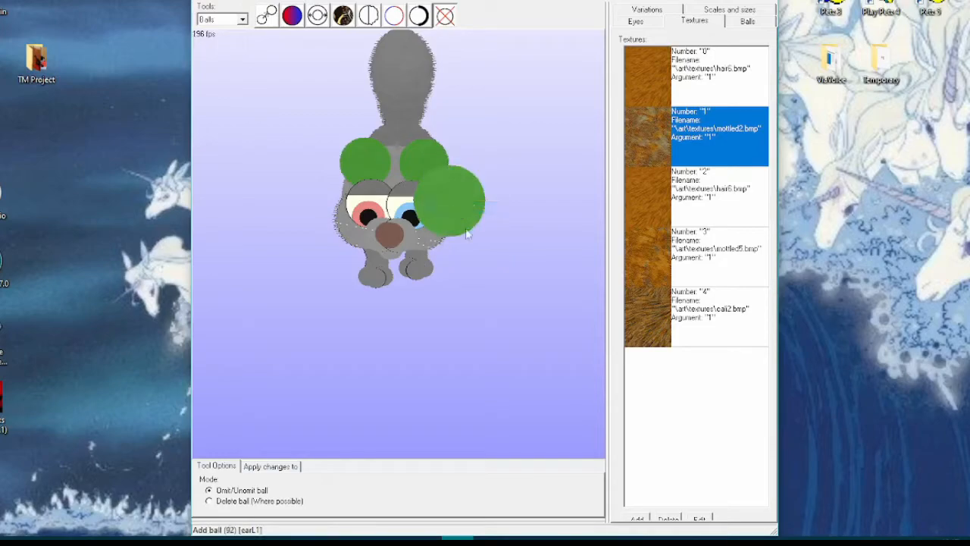
{"action": "left_click_drag", "start_coordinate": [518, 340], "coordinate": [478, 340]}
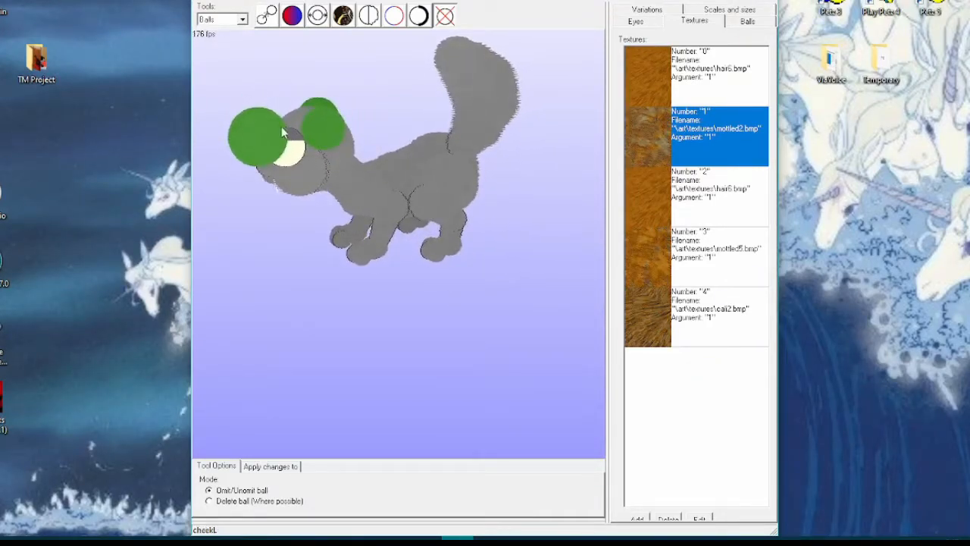
{"action": "left_click_drag", "start_coordinate": [288, 276], "coordinate": [329, 296]}
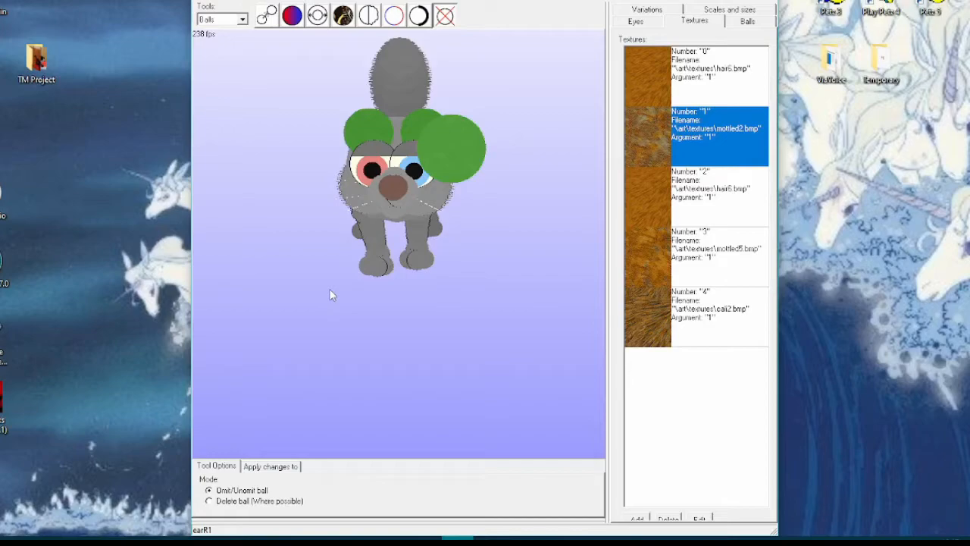
{"action": "right_click", "coordinate": [364, 120]}
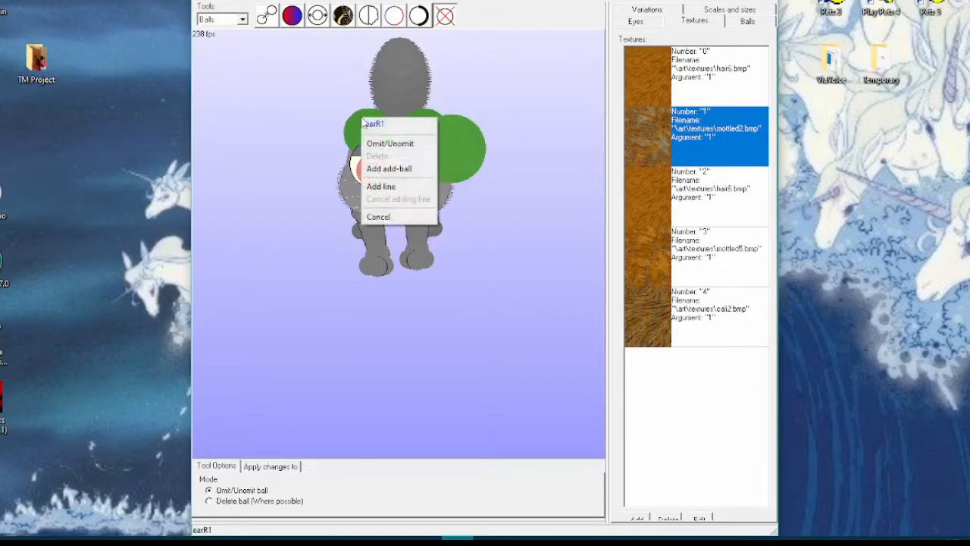
{"action": "left_click", "coordinate": [402, 170]}
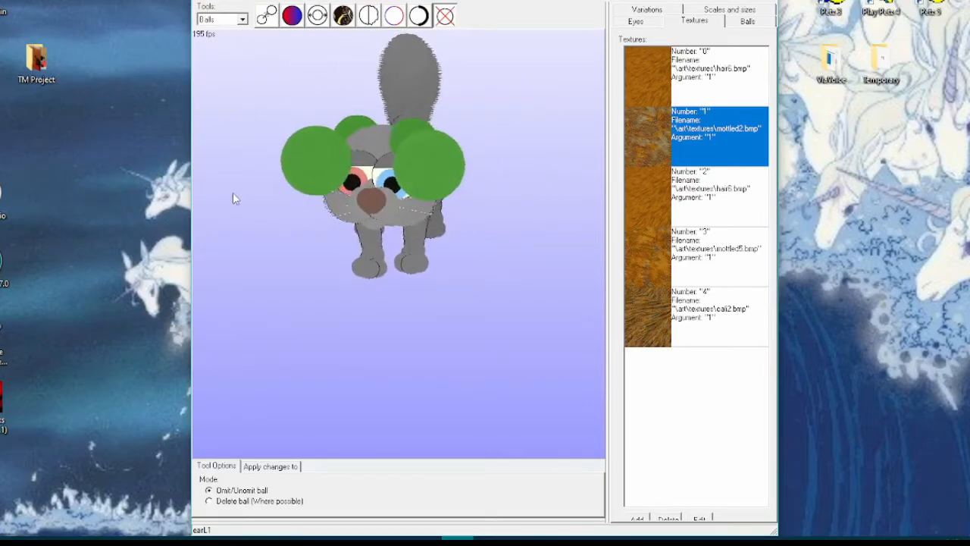
Shrink both new ear add-balls by decreasing each one's size by 5 three times
{"action": "left_click", "coordinate": [318, 24]}
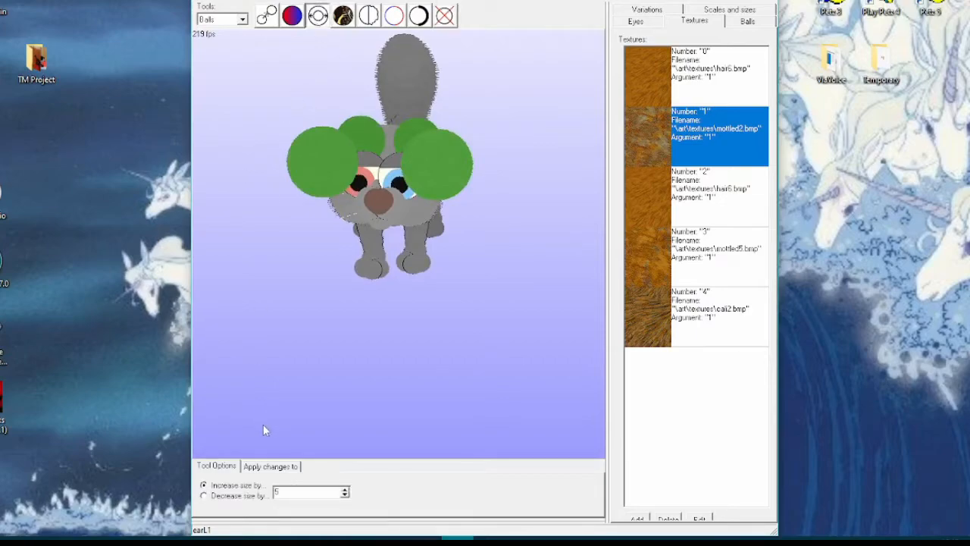
{"action": "left_click", "coordinate": [231, 497]}
{"action": "left_click", "coordinate": [433, 171]}
{"action": "left_click", "coordinate": [433, 171]}
{"action": "left_click", "coordinate": [433, 171]}
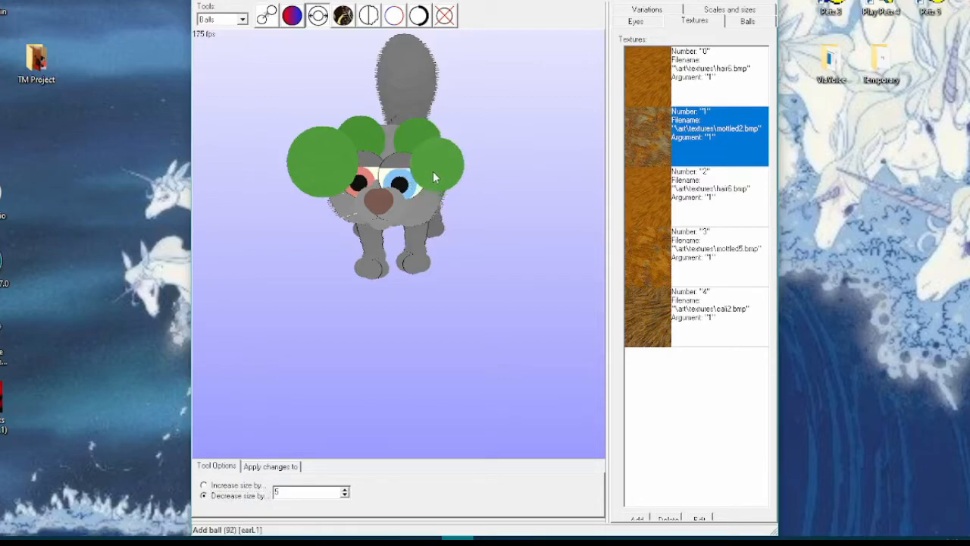
{"action": "left_click", "coordinate": [311, 171]}
{"action": "left_click", "coordinate": [311, 172]}
{"action": "left_click", "coordinate": [311, 171]}
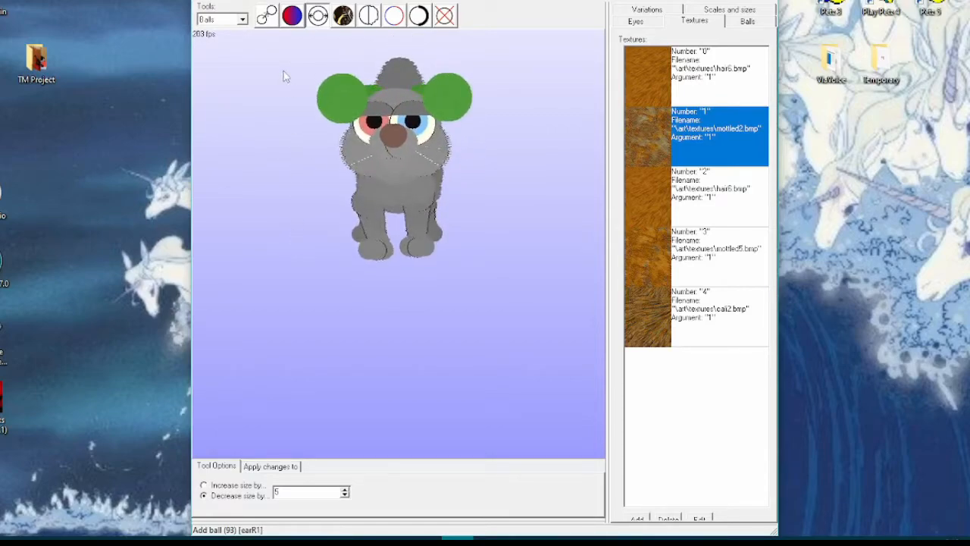
Paint both ear add-balls with red-brown color 88
{"action": "left_click", "coordinate": [266, 15]}
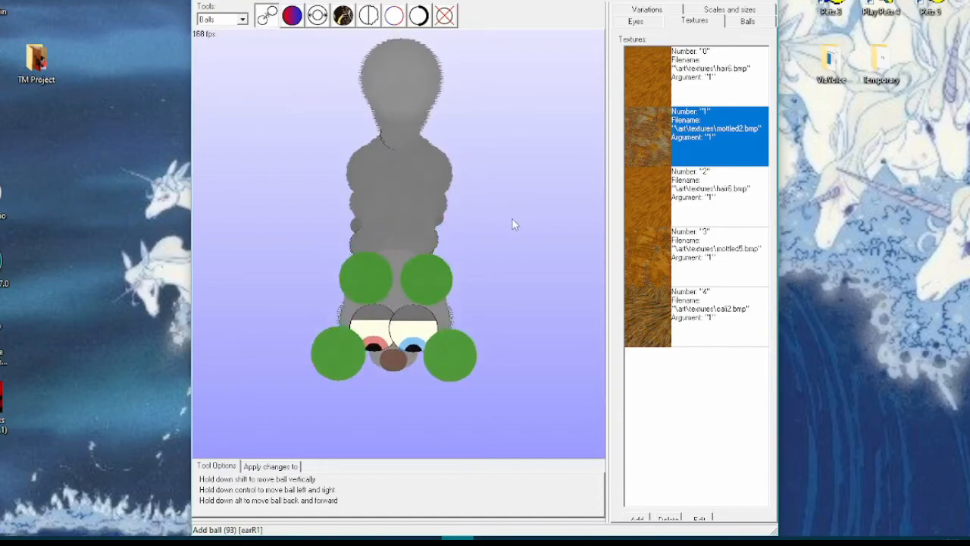
{"action": "left_click", "coordinate": [293, 16]}
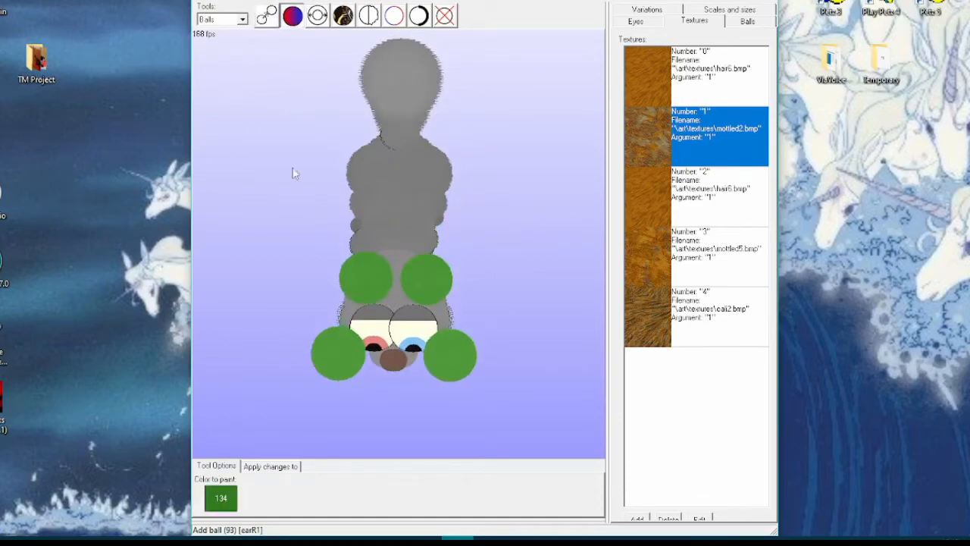
{"action": "left_click", "coordinate": [228, 491]}
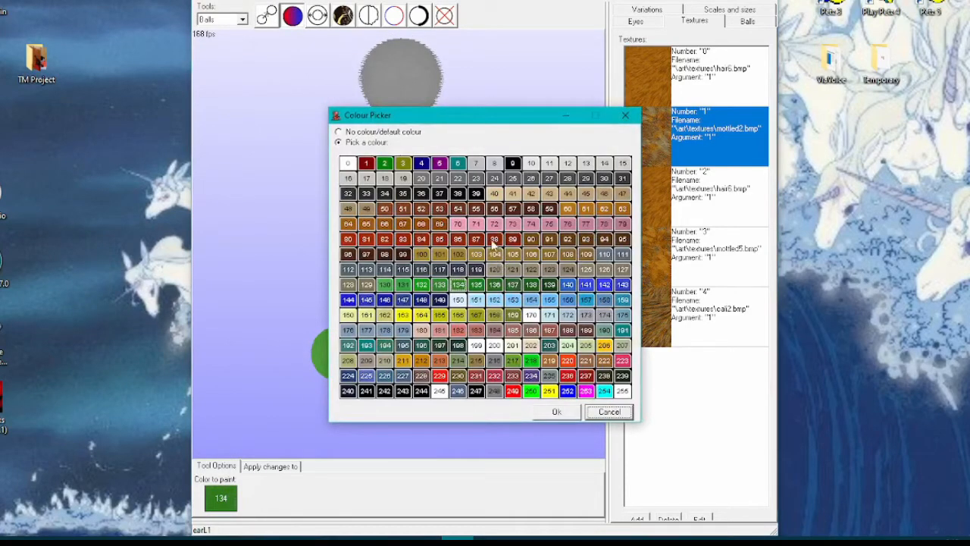
{"action": "left_click", "coordinate": [551, 417]}
{"action": "left_click", "coordinate": [440, 362]}
{"action": "left_click", "coordinate": [336, 366]}
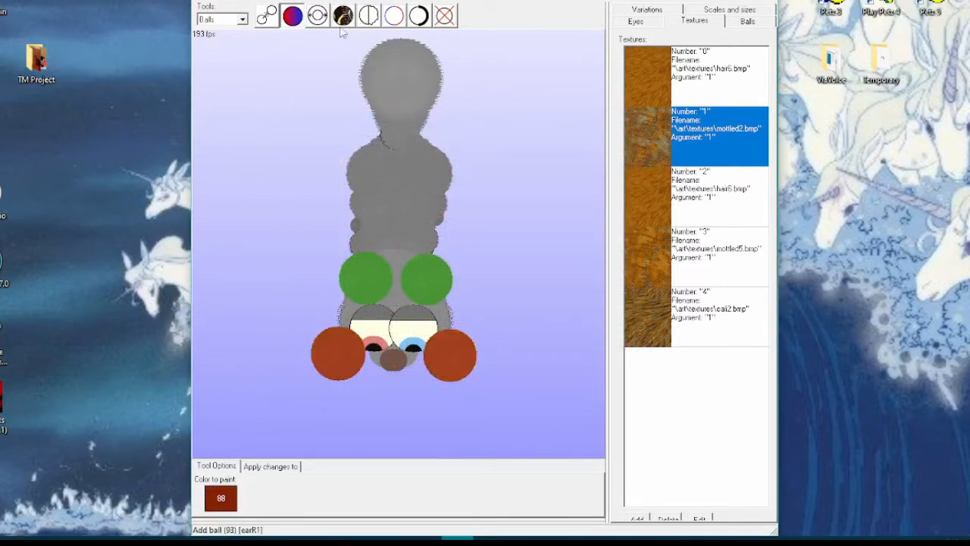
Decrease the earL1 add-ball's size by 5 and increase it by 5 again
{"action": "left_click", "coordinate": [317, 18]}
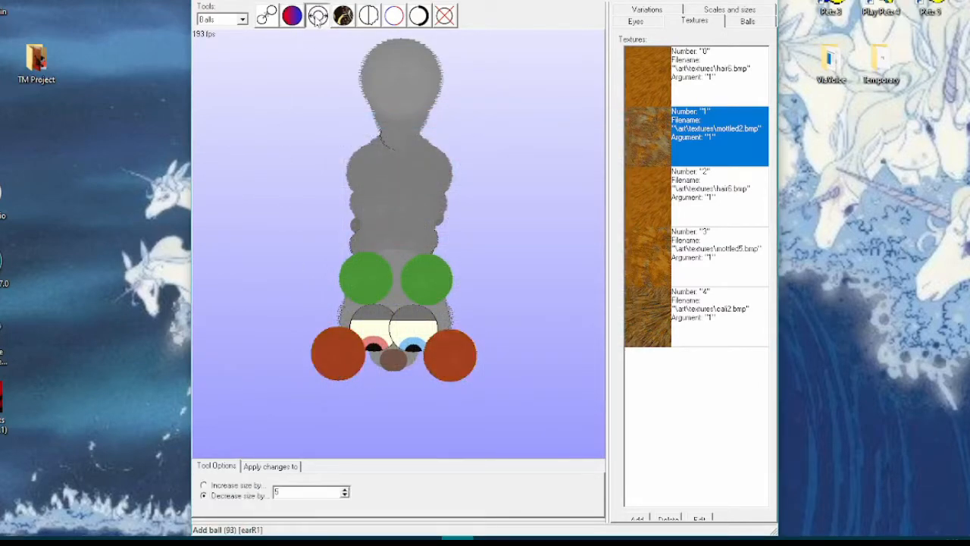
{"action": "left_click", "coordinate": [444, 361]}
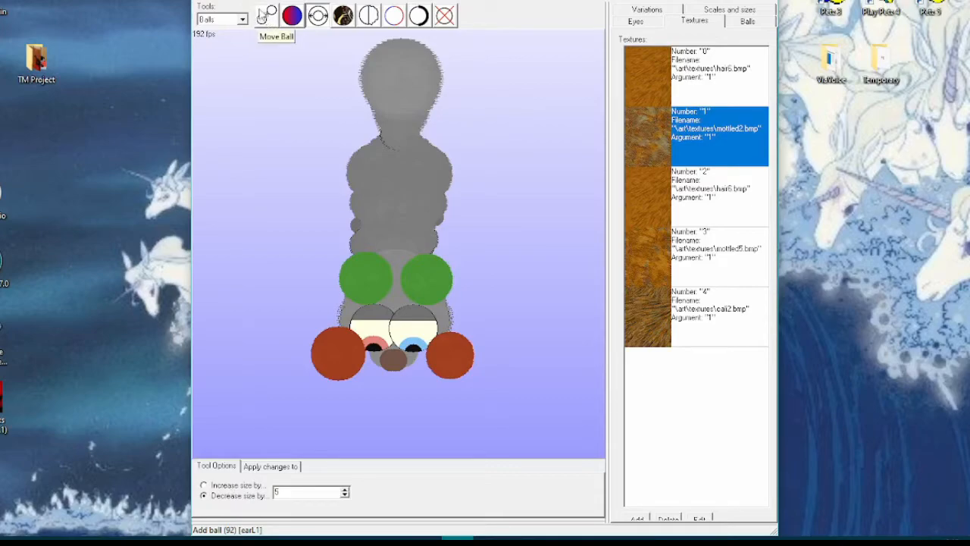
{"action": "left_click", "coordinate": [220, 486]}
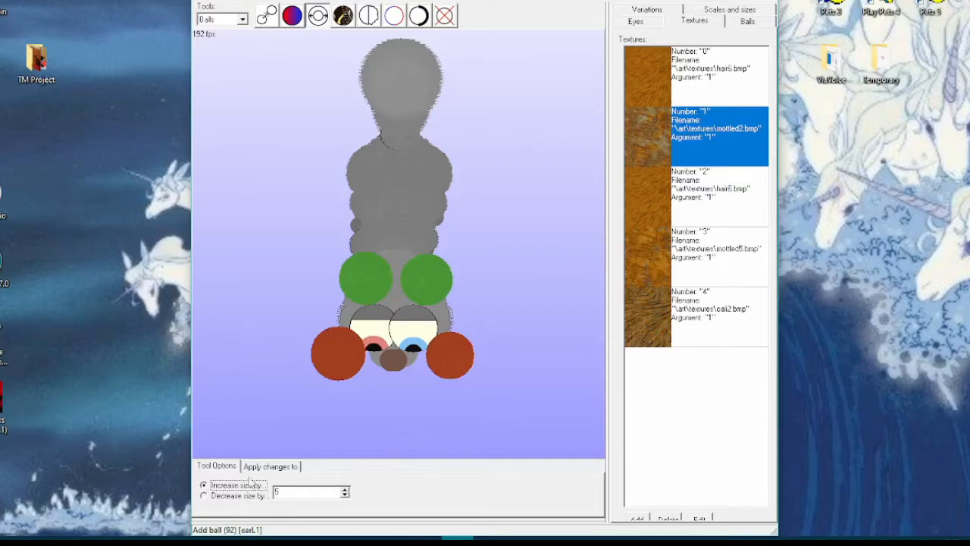
{"action": "left_click", "coordinate": [450, 355]}
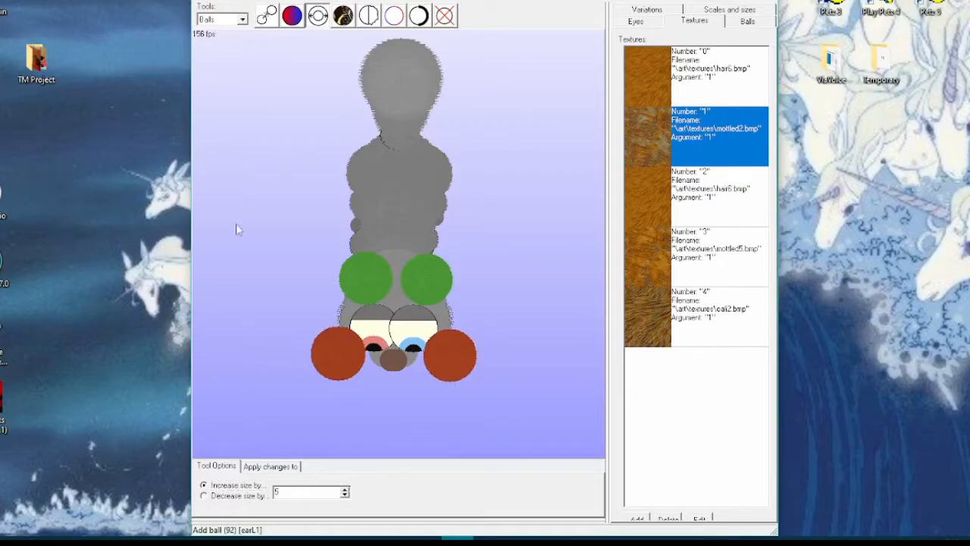
Move both red add-balls back from the face so they sit beside the green base ear balls
{"action": "left_click", "coordinate": [269, 17]}
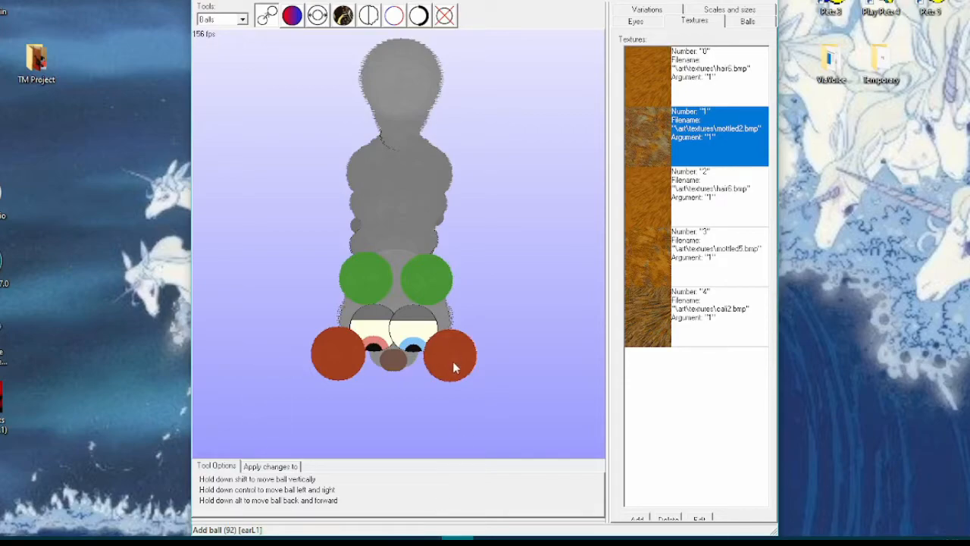
{"action": "left_click_drag", "start_coordinate": [452, 369], "coordinate": [455, 318]}
{"action": "left_click_drag", "start_coordinate": [341, 368], "coordinate": [343, 322]}
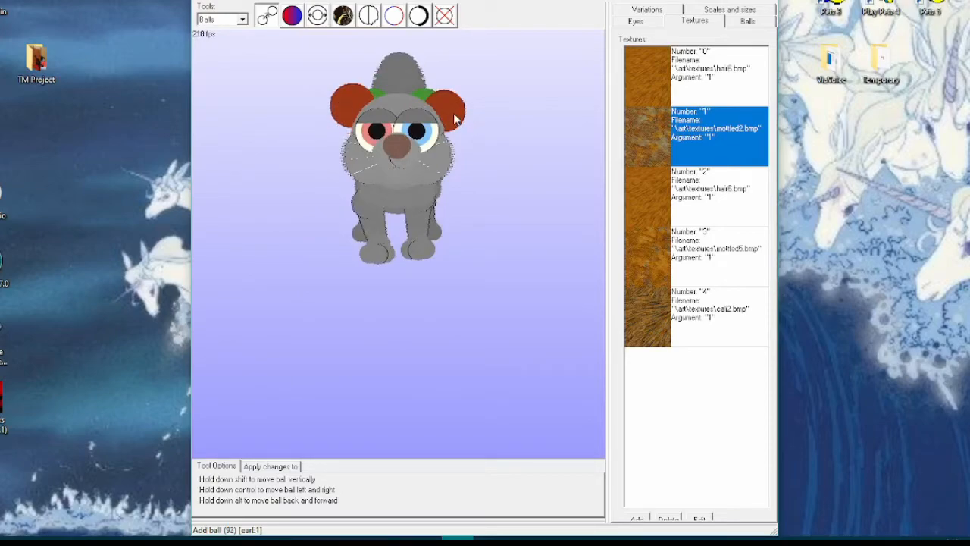
{"action": "left_click_drag", "start_coordinate": [455, 120], "coordinate": [455, 114]}
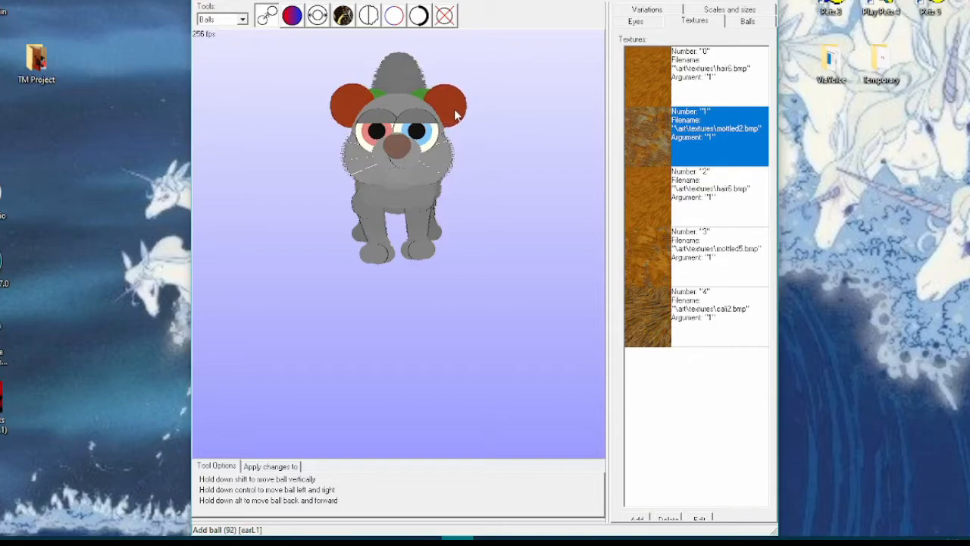
{"action": "left_click_drag", "start_coordinate": [495, 162], "coordinate": [391, 202]}
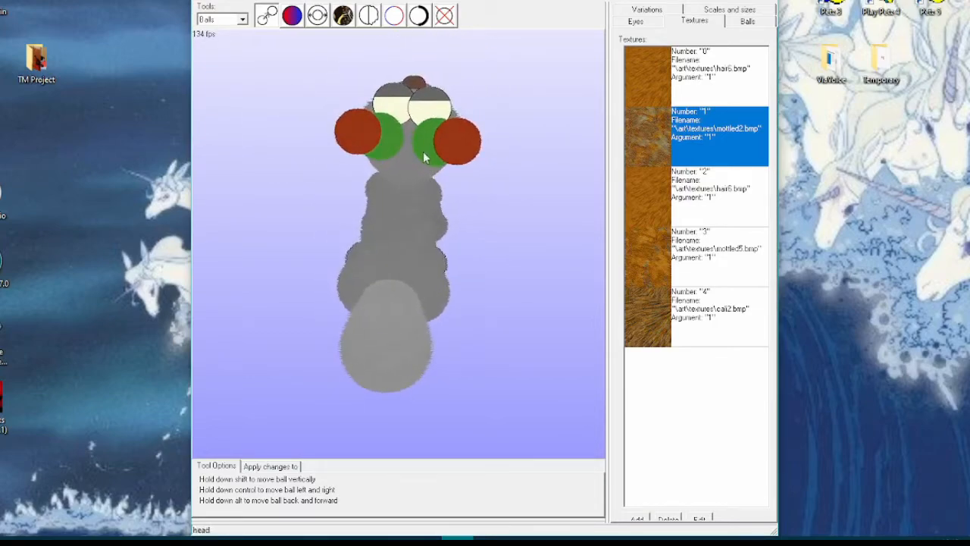
{"action": "left_click_drag", "start_coordinate": [531, 236], "coordinate": [633, 190]}
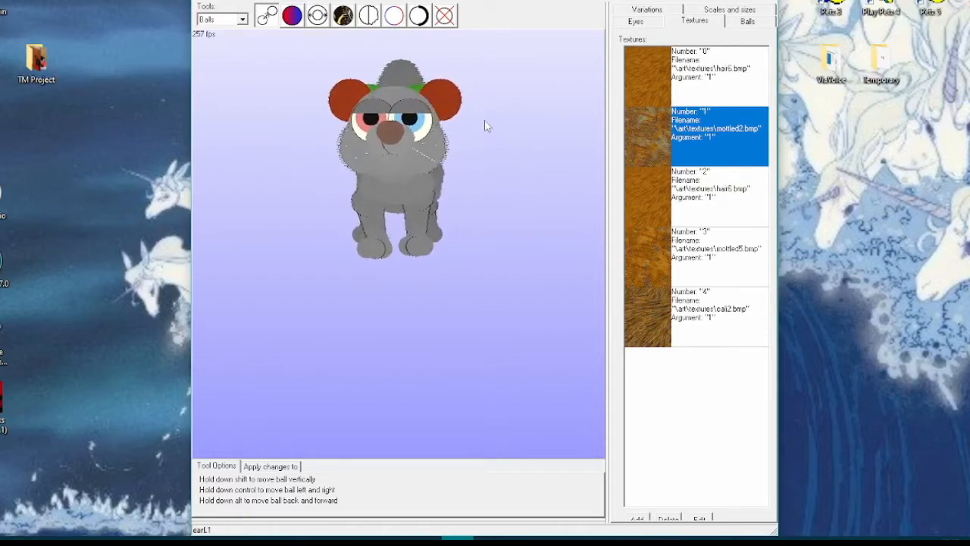
Attach a new add-ball to each of the two red ear add-balls, 92 on earL1 and 93 on earR1
{"action": "right_click", "coordinate": [454, 109]}
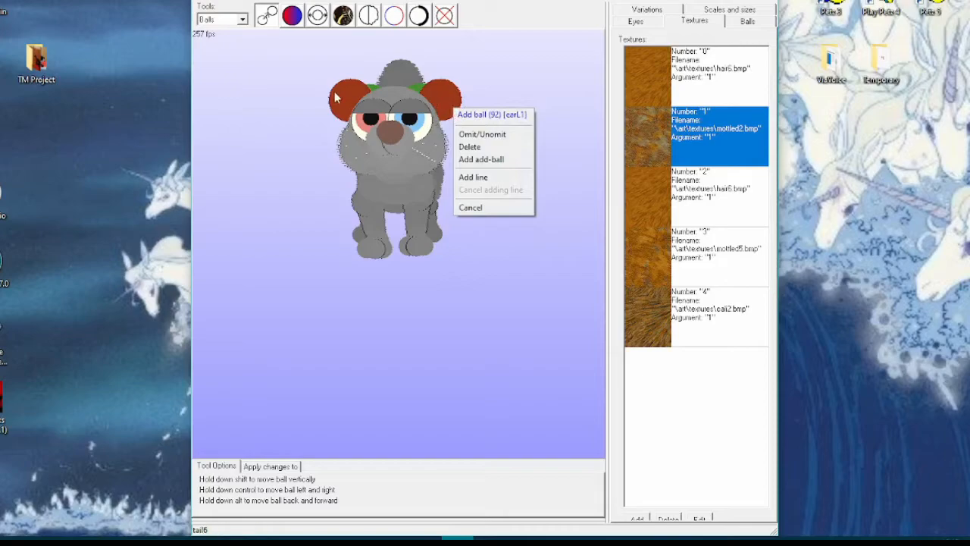
{"action": "left_click", "coordinate": [552, 95]}
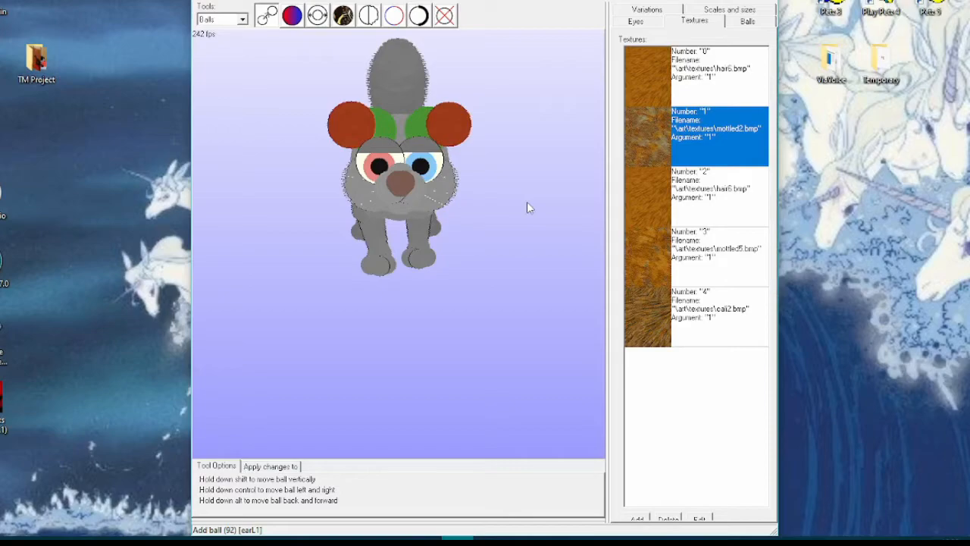
{"action": "right_click", "coordinate": [451, 128]}
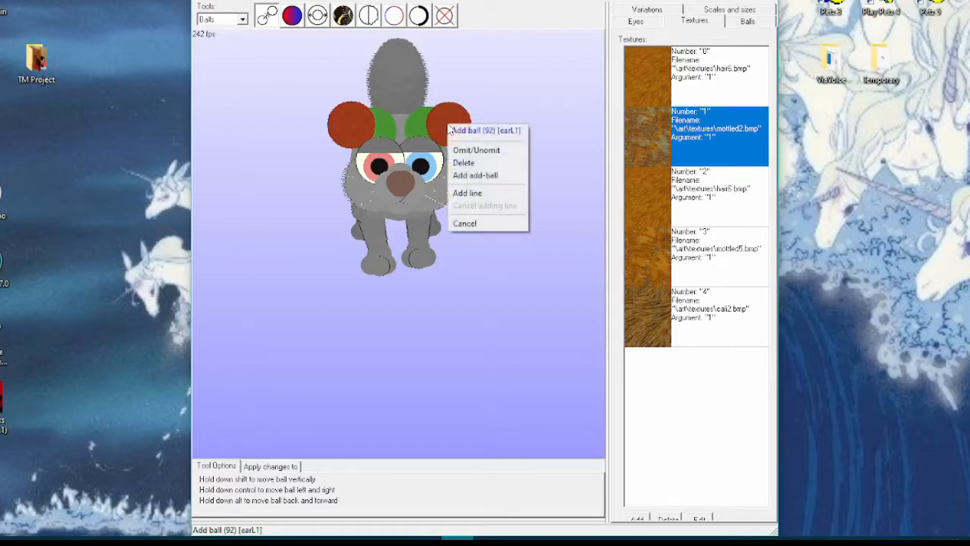
{"action": "left_click", "coordinate": [487, 176]}
{"action": "right_click", "coordinate": [343, 131]}
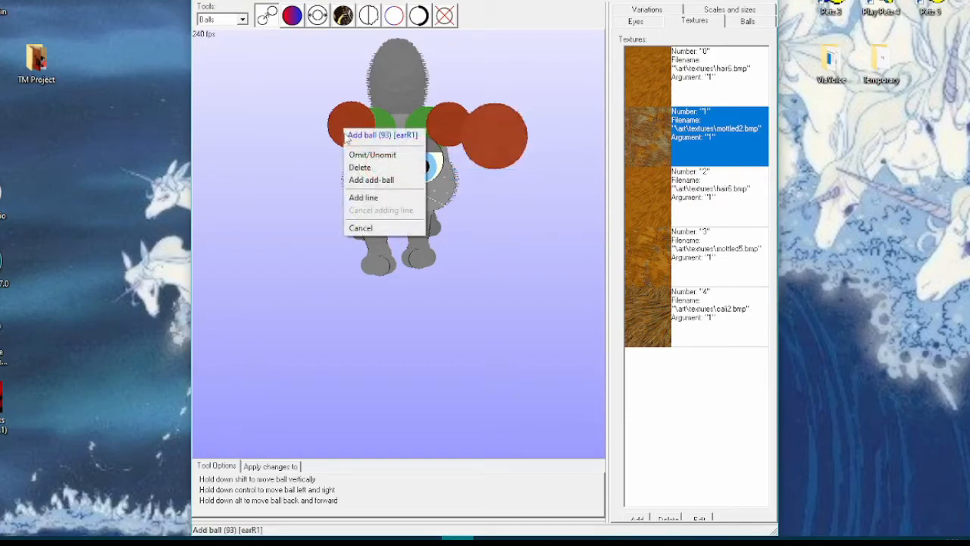
{"action": "left_click", "coordinate": [365, 181]}
Shrink the two new outer add-balls, 94 and 95, by decreasing each one's size by 5 three times
{"action": "left_click", "coordinate": [318, 16]}
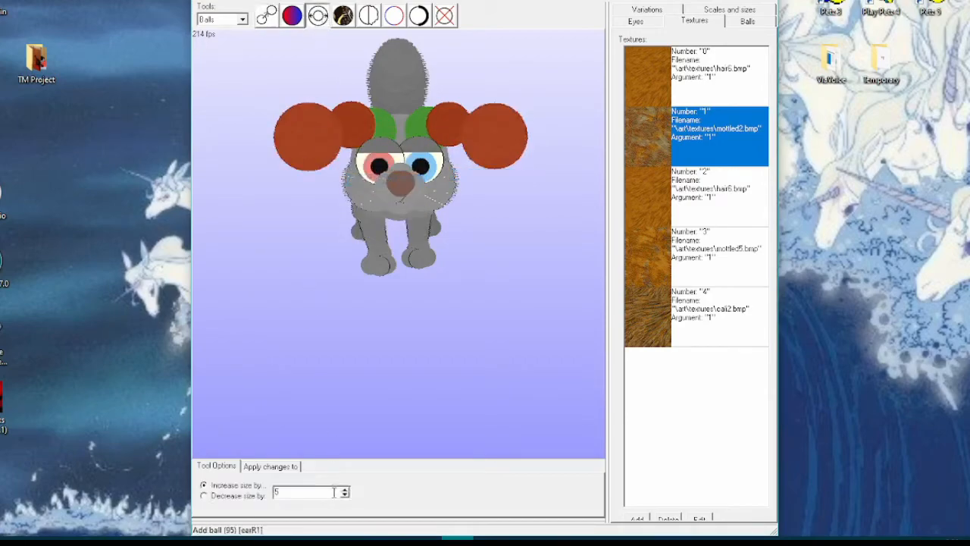
{"action": "left_click", "coordinate": [238, 496]}
{"action": "left_click", "coordinate": [313, 136]}
{"action": "left_click", "coordinate": [313, 136]}
{"action": "left_click", "coordinate": [313, 137]}
{"action": "left_click", "coordinate": [492, 155]}
{"action": "left_click", "coordinate": [493, 155]}
{"action": "left_click", "coordinate": [493, 155]}
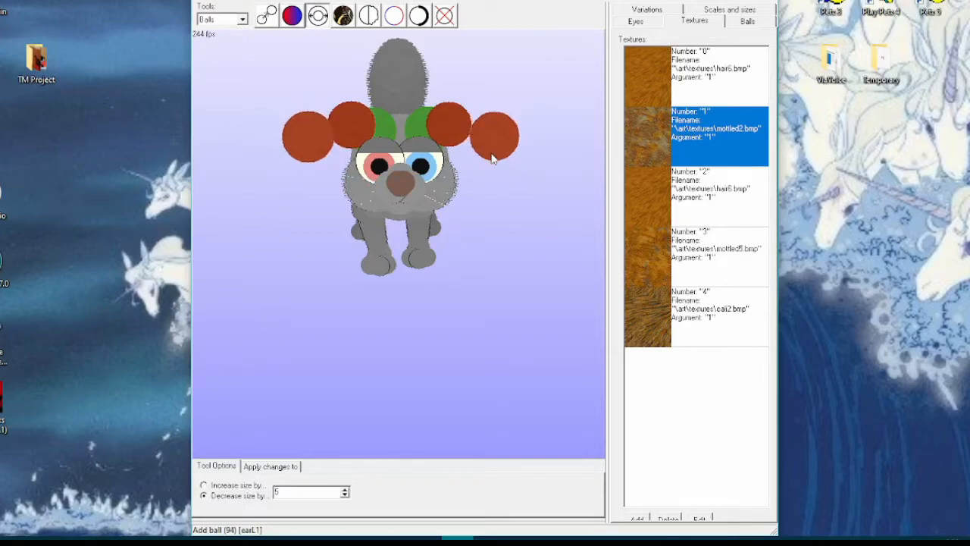
Move add-balls 94 and 95 back from the face so each overlaps the outer side of the first red ear add-ball
{"action": "left_click", "coordinate": [266, 15]}
{"action": "left_click_drag", "start_coordinate": [511, 268], "coordinate": [489, 236]}
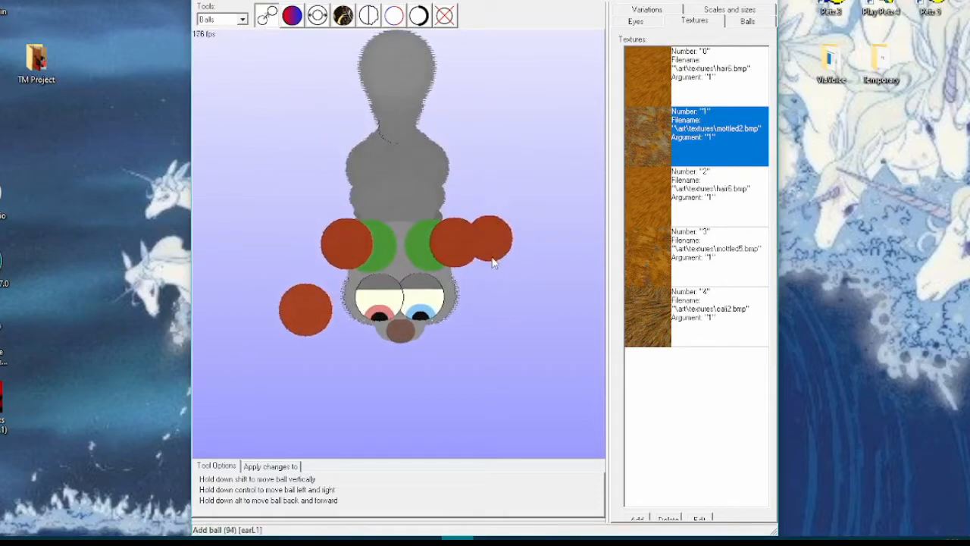
{"action": "left_click_drag", "start_coordinate": [308, 317], "coordinate": [517, 395]}
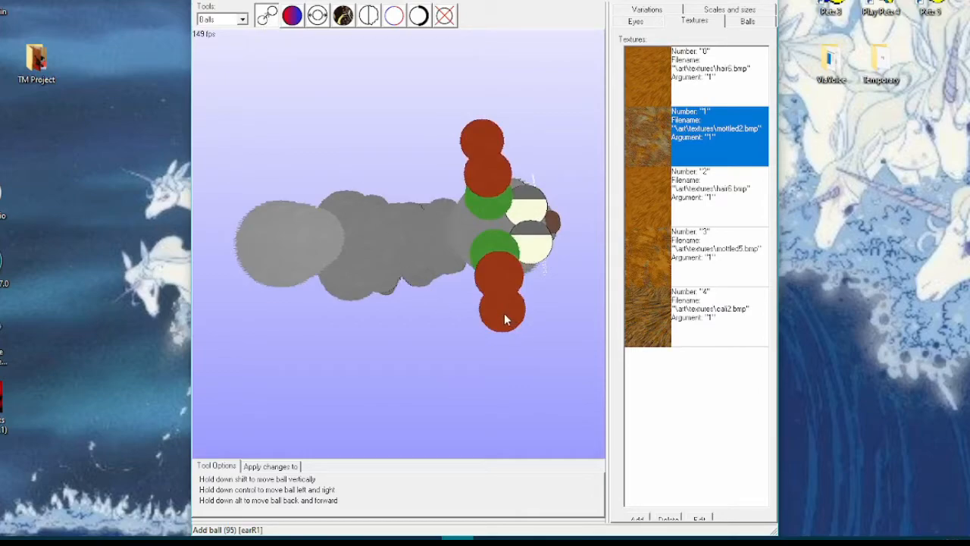
{"action": "left_click_drag", "start_coordinate": [500, 317], "coordinate": [508, 315]}
{"action": "left_click_drag", "start_coordinate": [536, 153], "coordinate": [483, 199]}
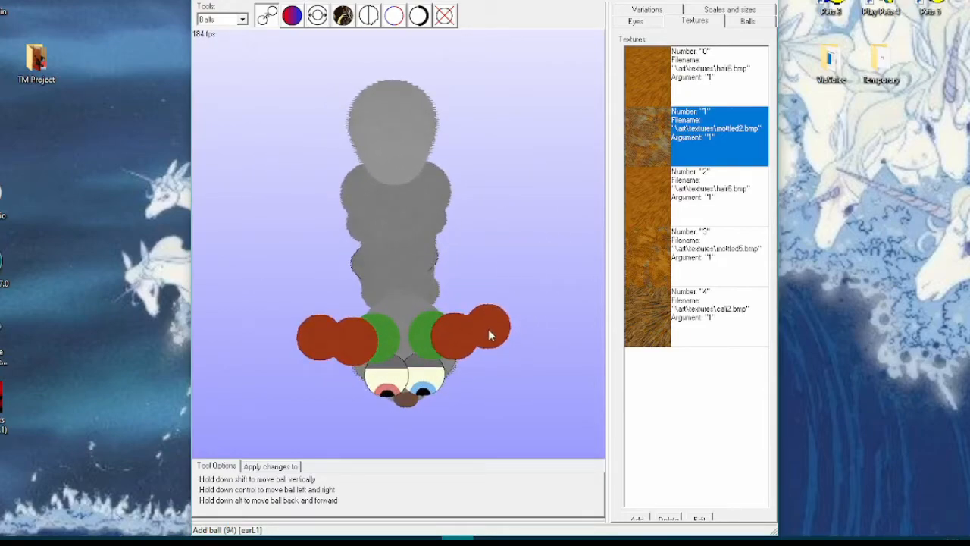
{"action": "left_click_drag", "start_coordinate": [504, 371], "coordinate": [502, 332]}
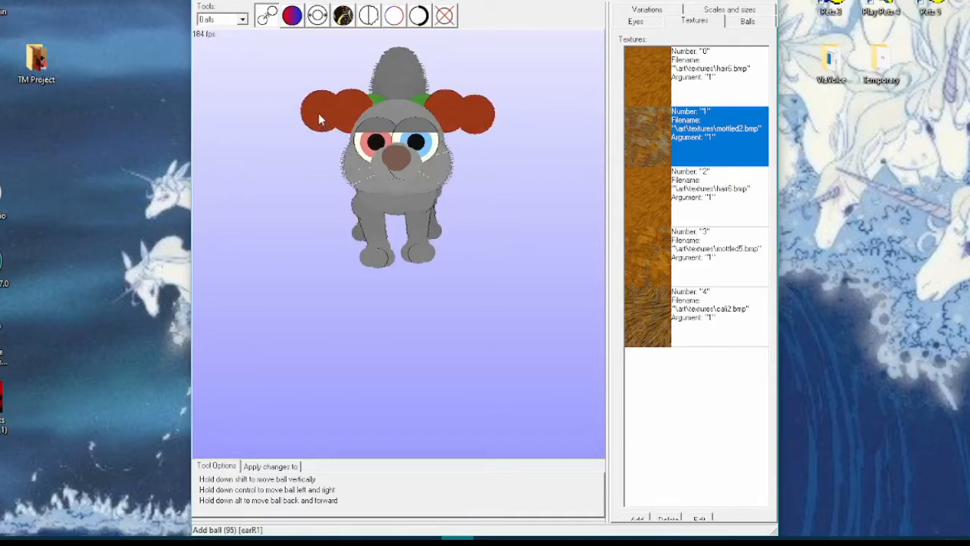
{"action": "mouse_move", "coordinate": [323, 237]}
{"action": "left_mouse_down"}
{"action": "mouse_move", "coordinate": [312, 234]}
{"action": "mouse_move", "coordinate": [325, 237]}
{"action": "left_mouse_up"}
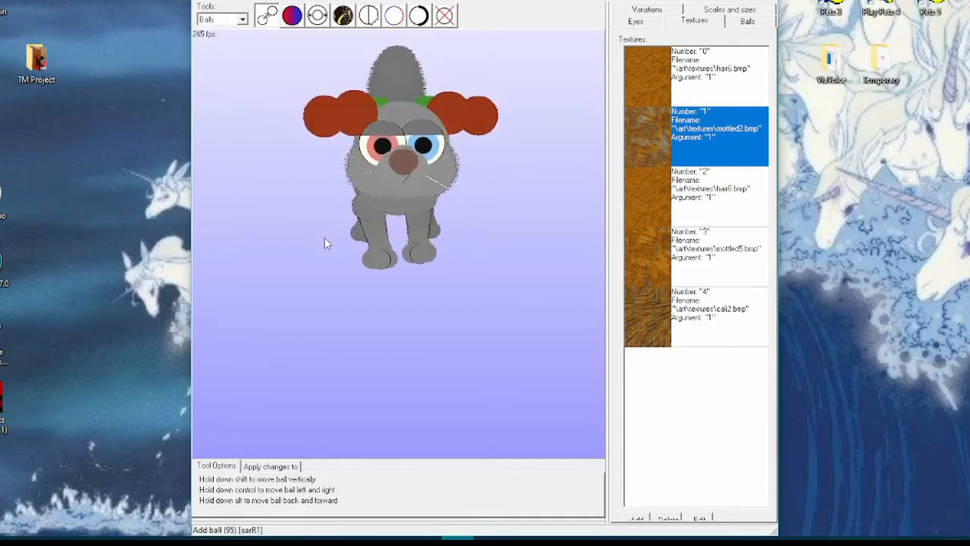
Attach a third add-ball to each ear, starting from outer add-balls 94 and 95
{"action": "right_click", "coordinate": [320, 118]}
{"action": "right_click", "coordinate": [485, 120]}
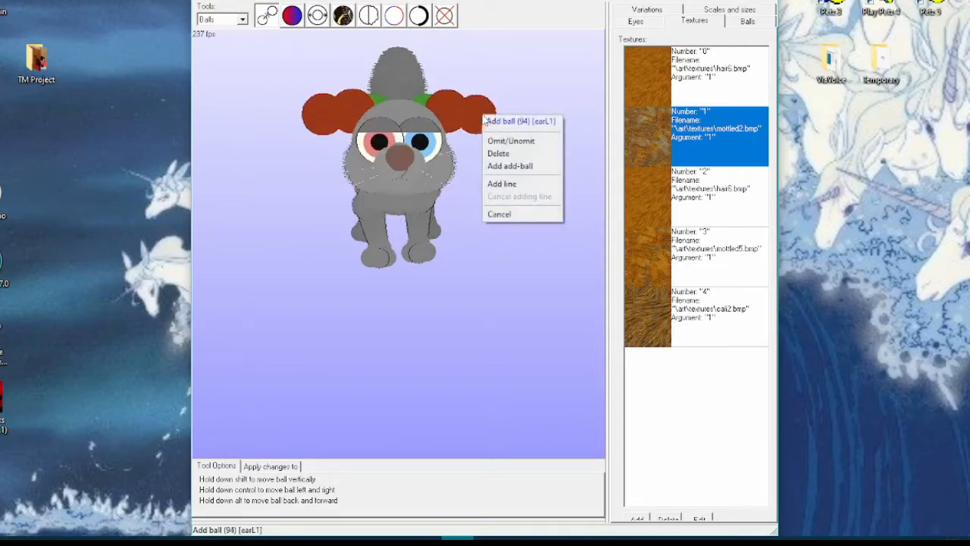
{"action": "left_click", "coordinate": [512, 171]}
{"action": "right_click", "coordinate": [319, 120]}
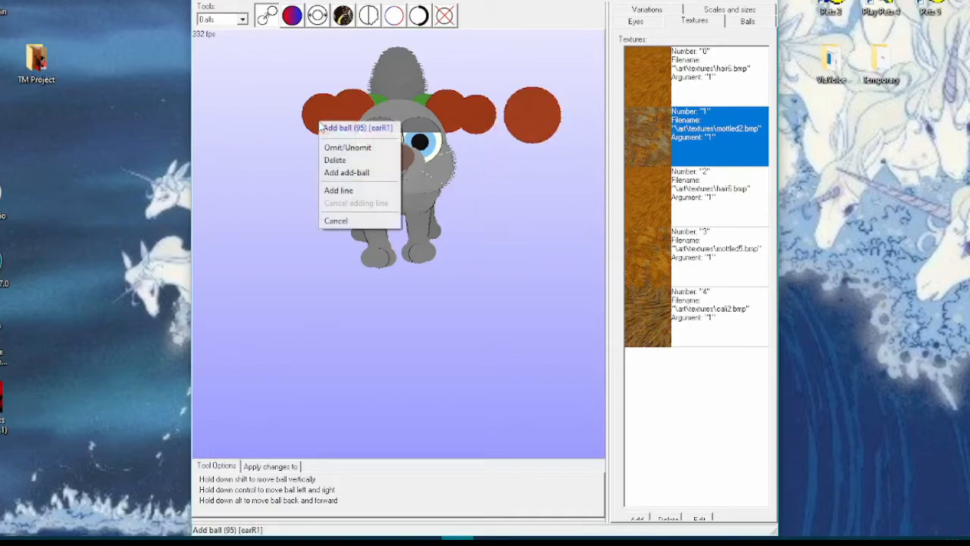
{"action": "left_click", "coordinate": [351, 174]}
Shrink the two detached outermost add-balls, 96 and 97, in size decrements of 5
{"action": "left_click", "coordinate": [317, 16]}
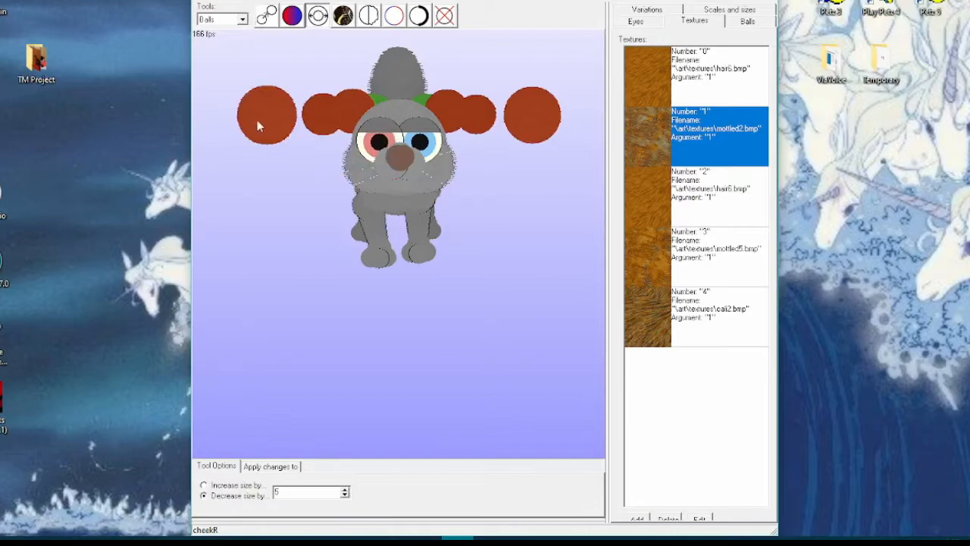
{"action": "left_click", "coordinate": [525, 114]}
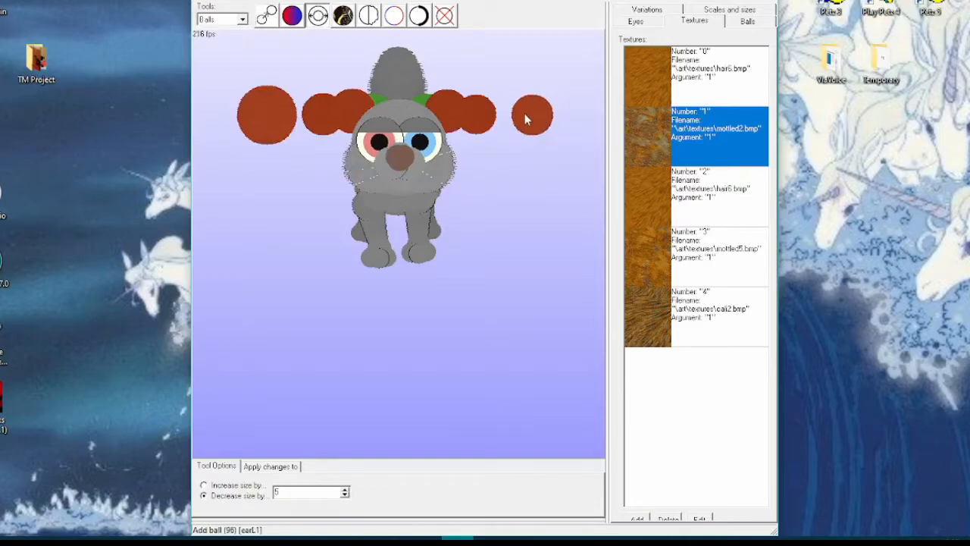
{"action": "left_click", "coordinate": [272, 109]}
{"action": "left_click", "coordinate": [272, 109]}
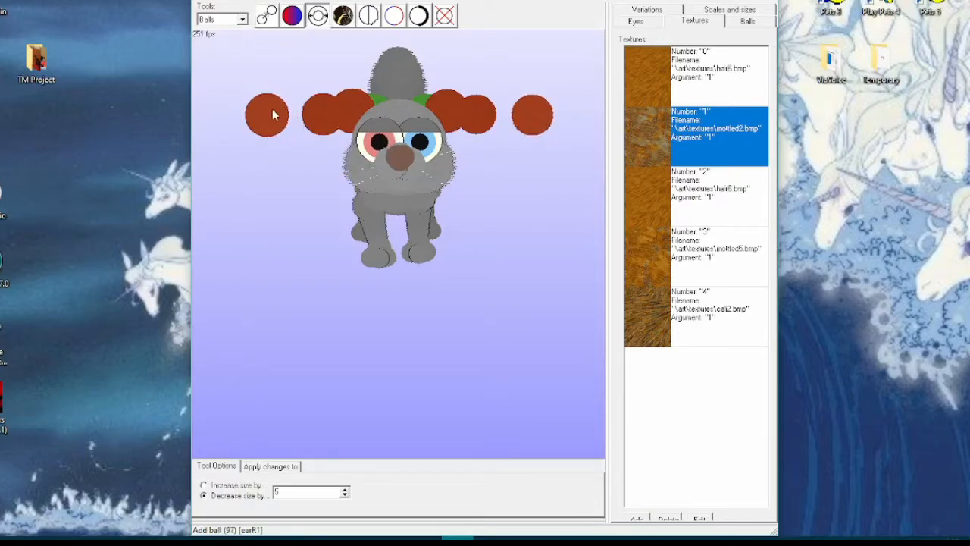
{"action": "mouse_move", "coordinate": [292, 76]}
{"action": "left_mouse_down"}
{"action": "mouse_move", "coordinate": [292, 105]}
{"action": "mouse_move", "coordinate": [293, 86]}
{"action": "left_mouse_up"}
{"action": "left_click", "coordinate": [253, 195]}
{"action": "left_click", "coordinate": [539, 205]}
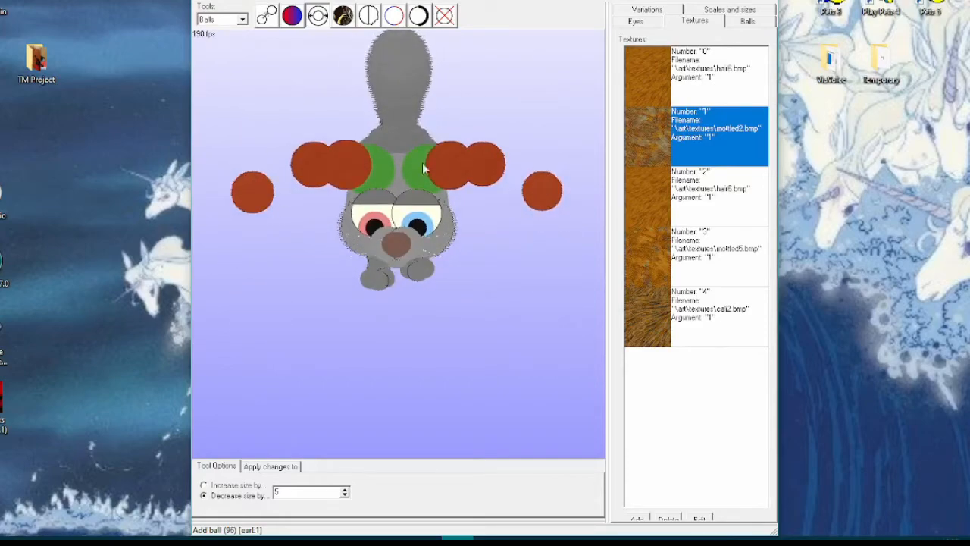
Move add-balls 96 and 97 back from the face until they line up with the other red ear add-balls
{"action": "left_click", "coordinate": [267, 16]}
{"action": "left_click_drag", "start_coordinate": [486, 320], "coordinate": [531, 319]}
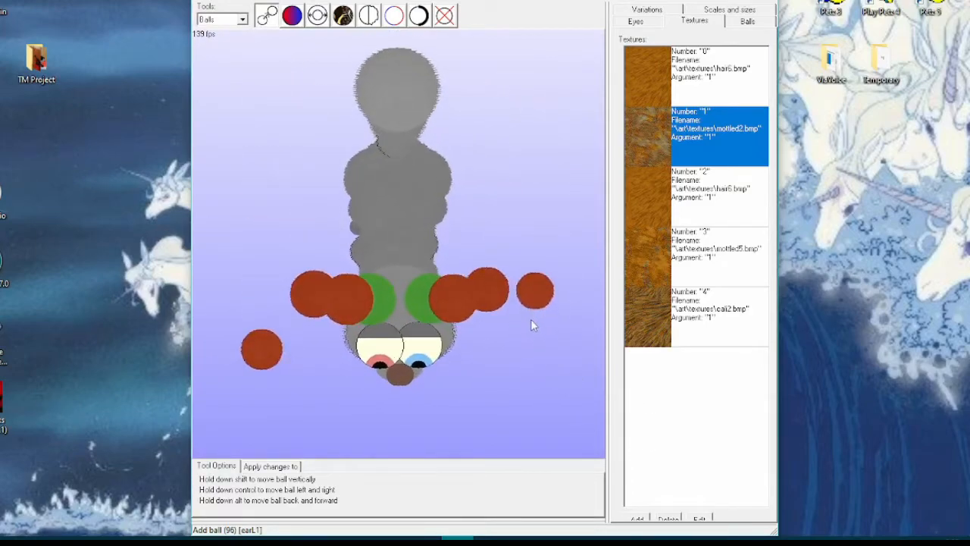
{"action": "left_click_drag", "start_coordinate": [260, 344], "coordinate": [256, 320]}
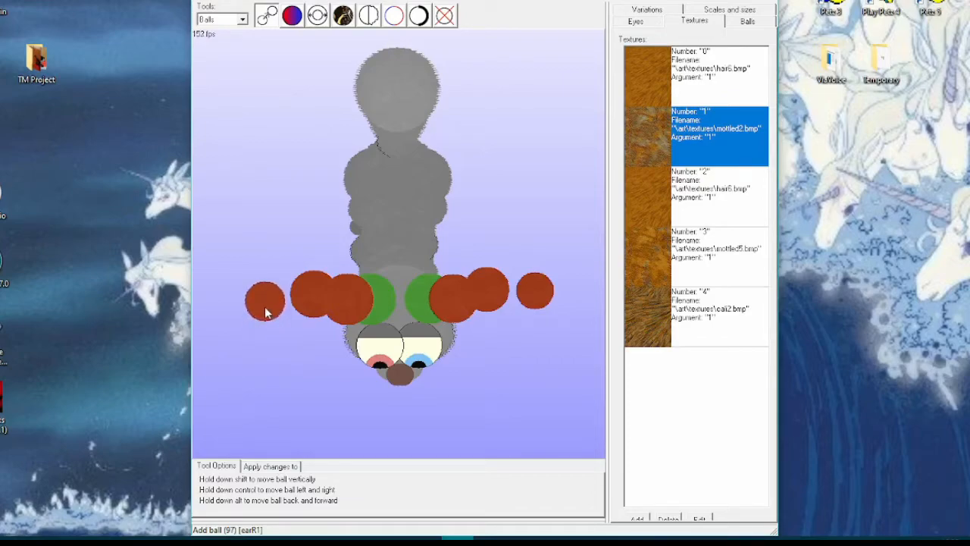
{"action": "left_click_drag", "start_coordinate": [533, 292], "coordinate": [525, 300]}
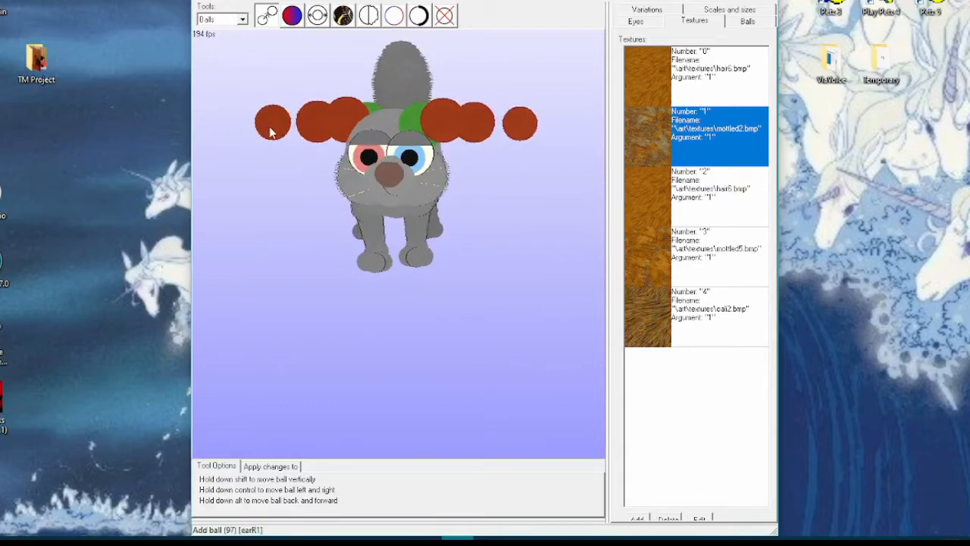
Raise add-balls 96 and 97 above the row of ear add-balls and bring them inward toward the head
{"action": "left_click_drag", "start_coordinate": [271, 135], "coordinate": [271, 111]}
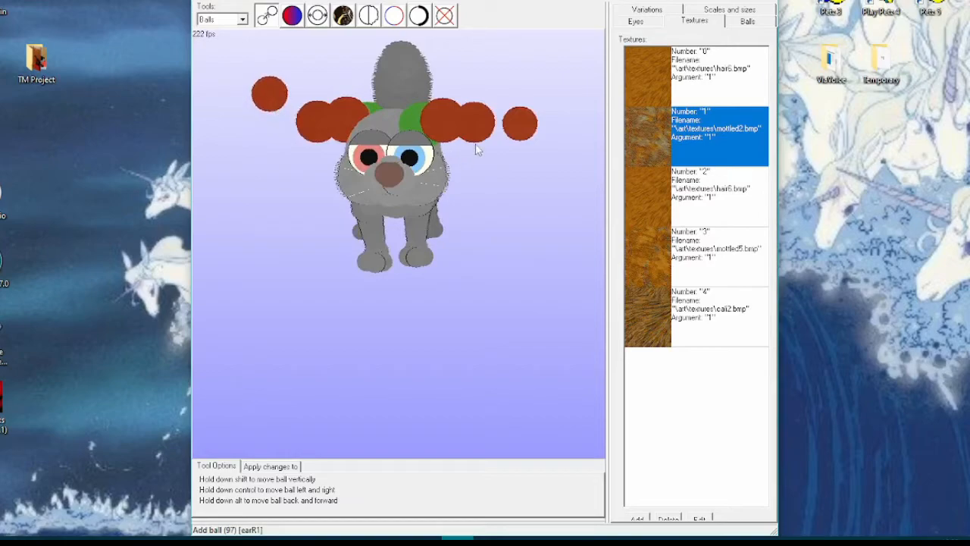
{"action": "left_click_drag", "start_coordinate": [519, 135], "coordinate": [516, 107]}
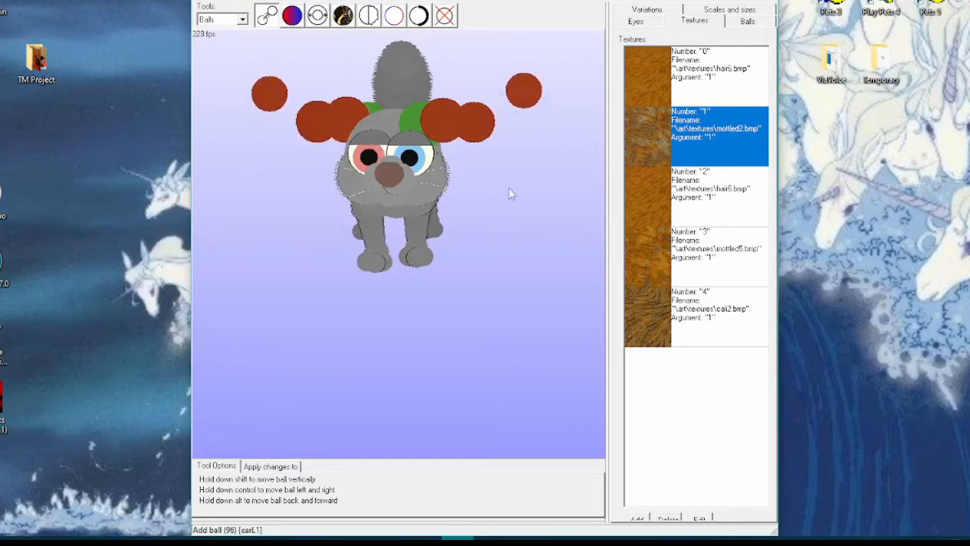
{"action": "left_click_drag", "start_coordinate": [509, 187], "coordinate": [509, 186]}
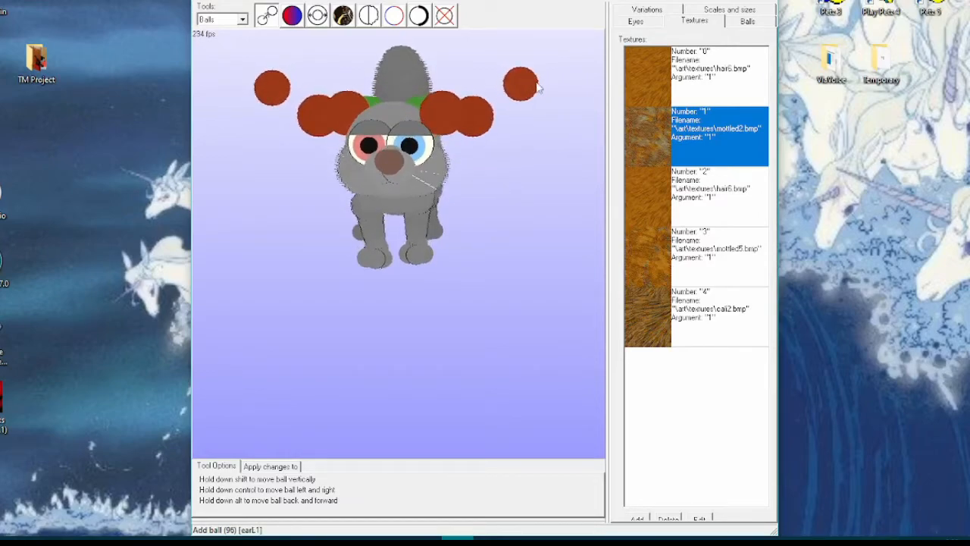
{"action": "left_click_drag", "start_coordinate": [532, 85], "coordinate": [507, 89]}
{"action": "left_click_drag", "start_coordinate": [274, 93], "coordinate": [294, 91]}
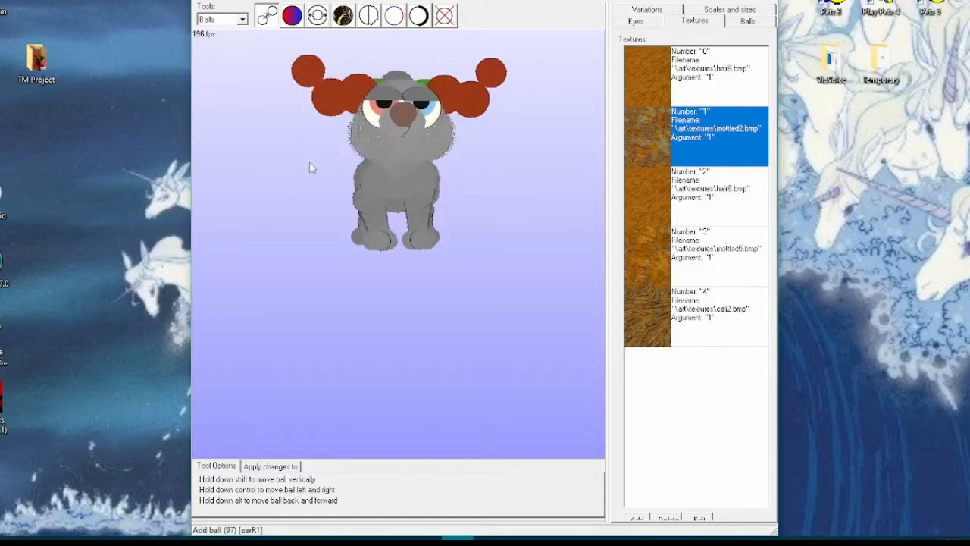
Shift add-balls 96 and 97 slightly forward so the ears curve toward the face when seen from above
{"action": "left_click_drag", "start_coordinate": [300, 173], "coordinate": [299, 201]}
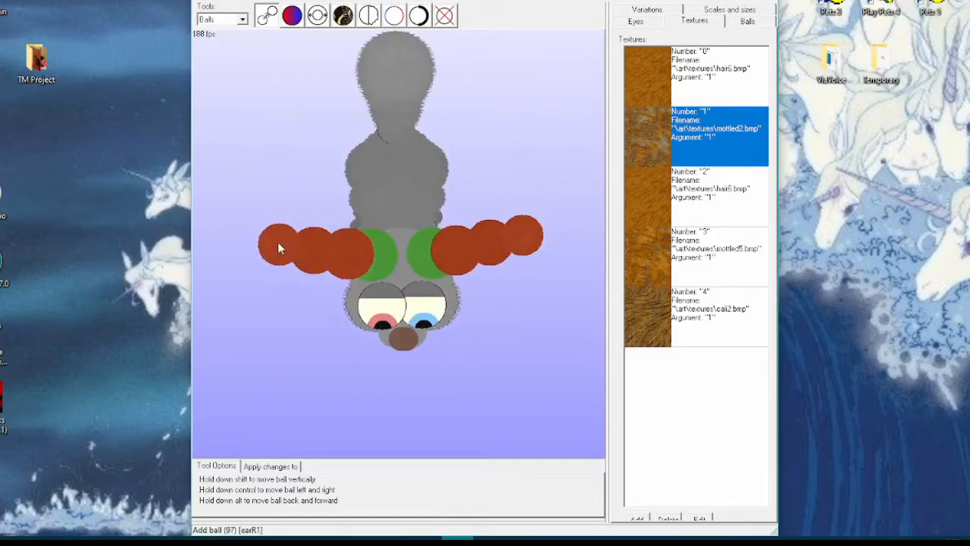
{"action": "left_click_drag", "start_coordinate": [277, 259], "coordinate": [280, 260]}
{"action": "left_click_drag", "start_coordinate": [524, 241], "coordinate": [525, 261]}
{"action": "left_click_drag", "start_coordinate": [522, 305], "coordinate": [519, 284]}
Attach a fourth add-ball to each ear, starting from raised add-balls 96 and 97
{"action": "right_click", "coordinate": [506, 120]}
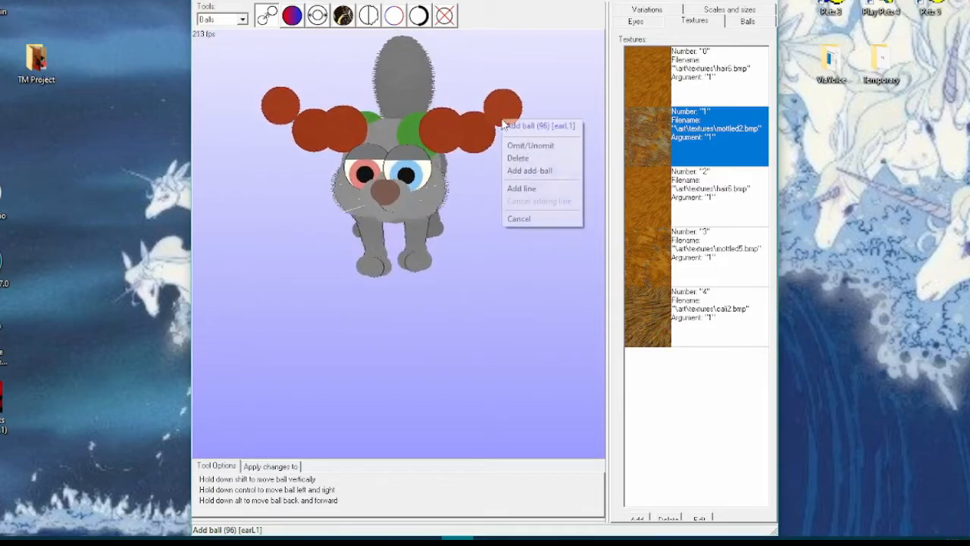
{"action": "left_click", "coordinate": [539, 170]}
{"action": "right_click", "coordinate": [276, 99]}
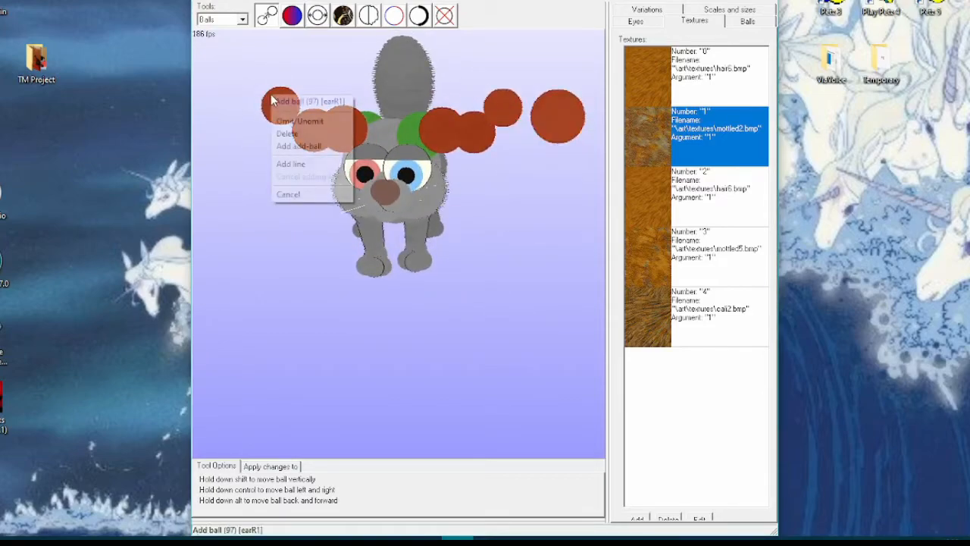
{"action": "left_click", "coordinate": [297, 145]}
Shrink the fourth add-ball of each ear in size decrements of 5 until it is smaller than its neighbor
{"action": "left_click", "coordinate": [318, 15]}
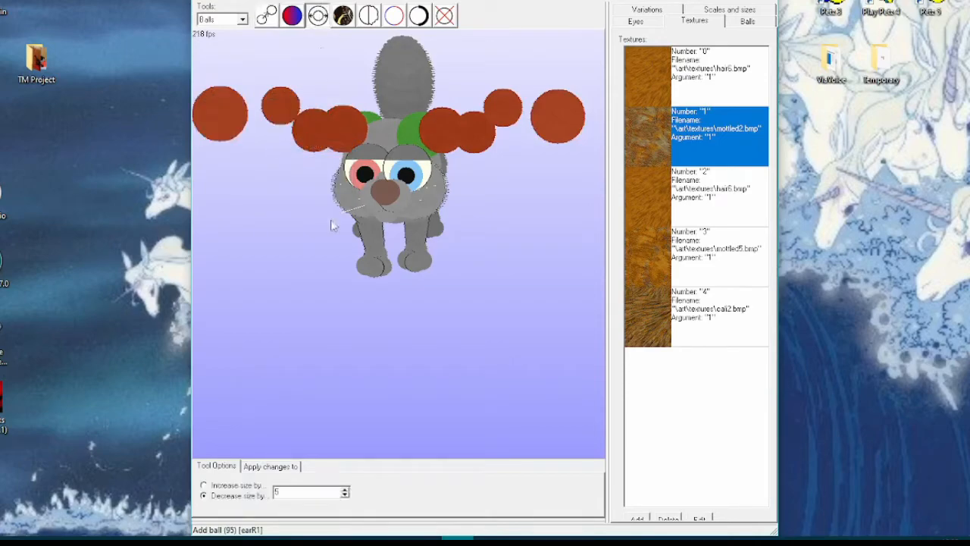
{"action": "left_click", "coordinate": [553, 129]}
{"action": "left_click", "coordinate": [555, 125]}
{"action": "left_click", "coordinate": [556, 121]}
{"action": "left_click", "coordinate": [225, 134]}
{"action": "left_click", "coordinate": [225, 135]}
{"action": "left_click", "coordinate": [225, 135]}
{"action": "left_click", "coordinate": [217, 122]}
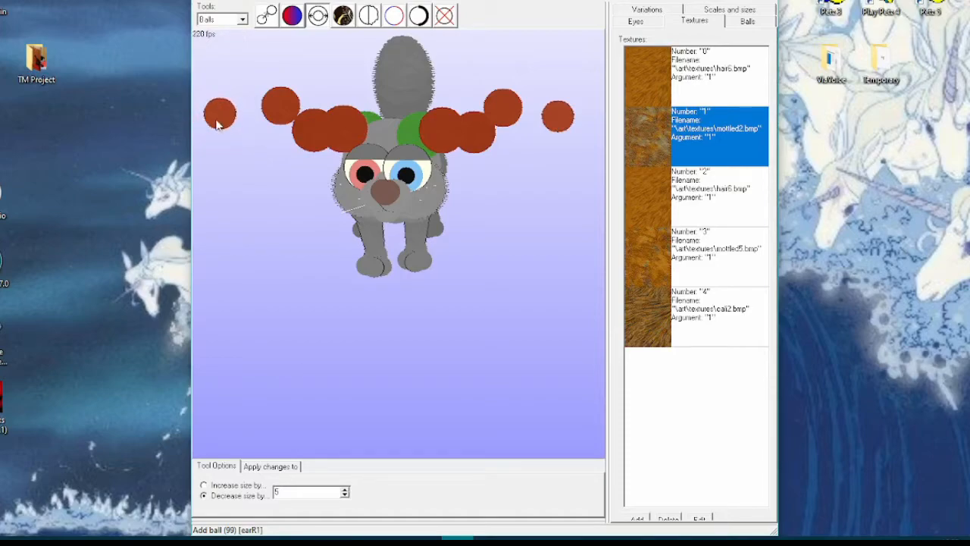
Move both small tip add-balls inward so each one touches the raised add-ball of its ear
{"action": "left_click_drag", "start_coordinate": [228, 191], "coordinate": [232, 214]}
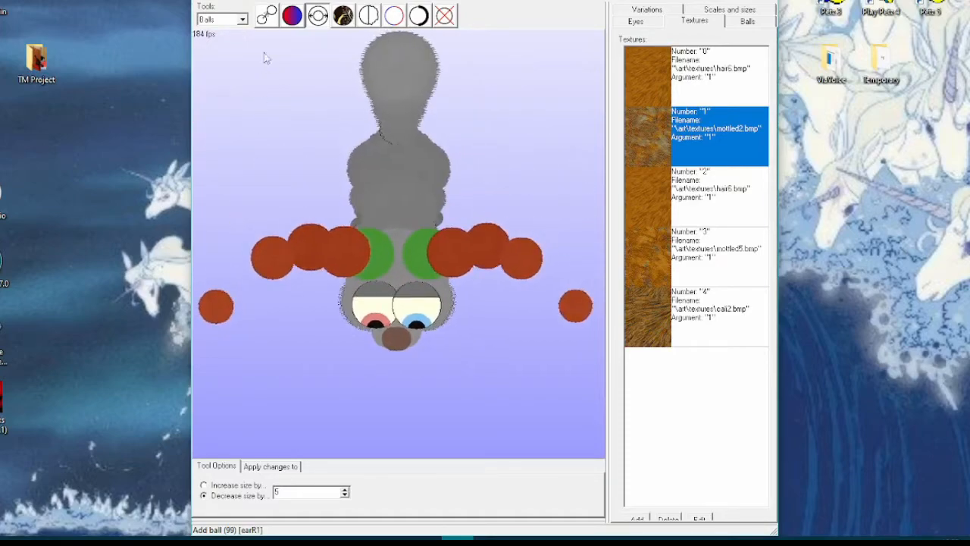
{"action": "left_click", "coordinate": [268, 18]}
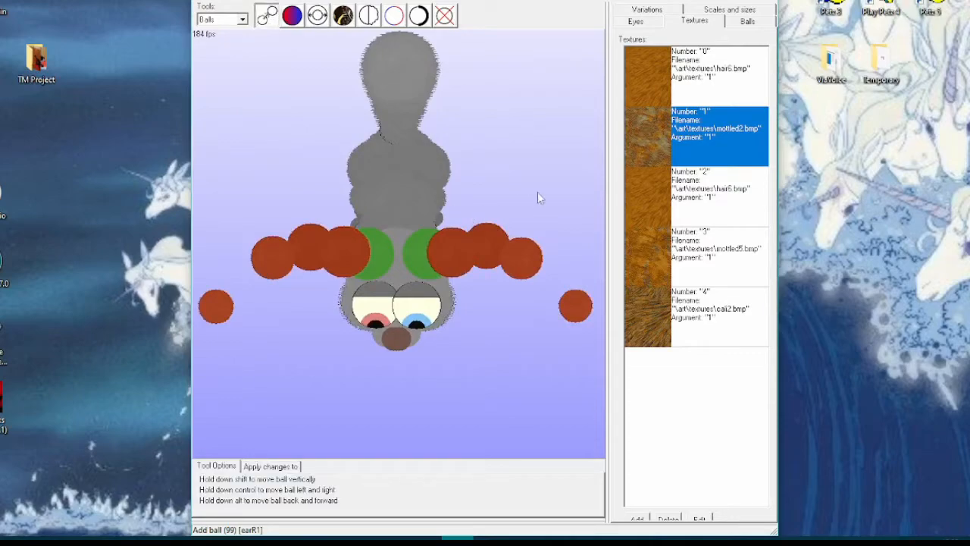
{"action": "left_click_drag", "start_coordinate": [590, 307], "coordinate": [558, 305]}
{"action": "left_click_drag", "start_coordinate": [217, 305], "coordinate": [249, 313]}
{"action": "mouse_move", "coordinate": [306, 383]}
{"action": "left_mouse_down"}
{"action": "mouse_move", "coordinate": [305, 357]}
{"action": "mouse_move", "coordinate": [339, 361]}
{"action": "mouse_move", "coordinate": [310, 365]}
{"action": "left_mouse_up"}
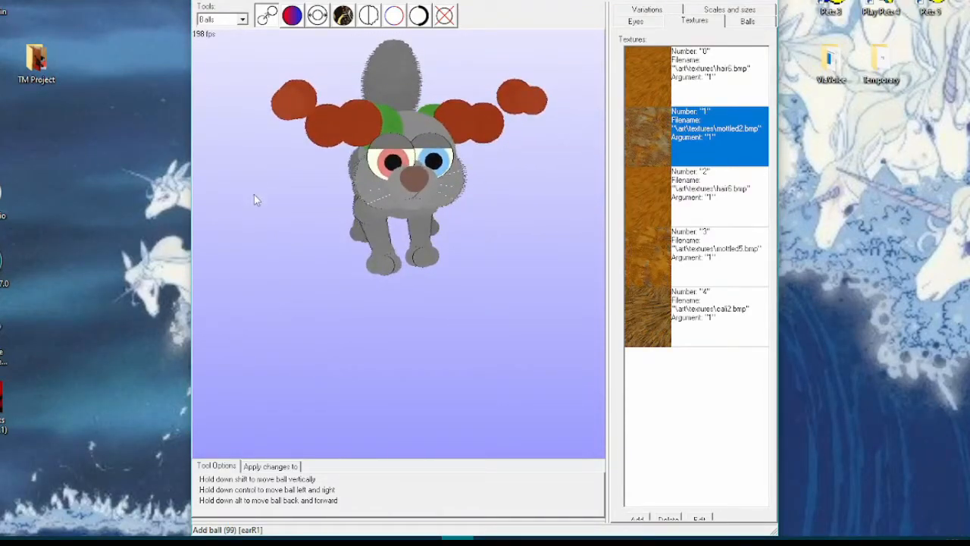
{"action": "left_click_drag", "start_coordinate": [254, 195], "coordinate": [254, 205]}
Paint the two ear-tip add-balls with beige color 121
{"action": "left_click", "coordinate": [293, 16]}
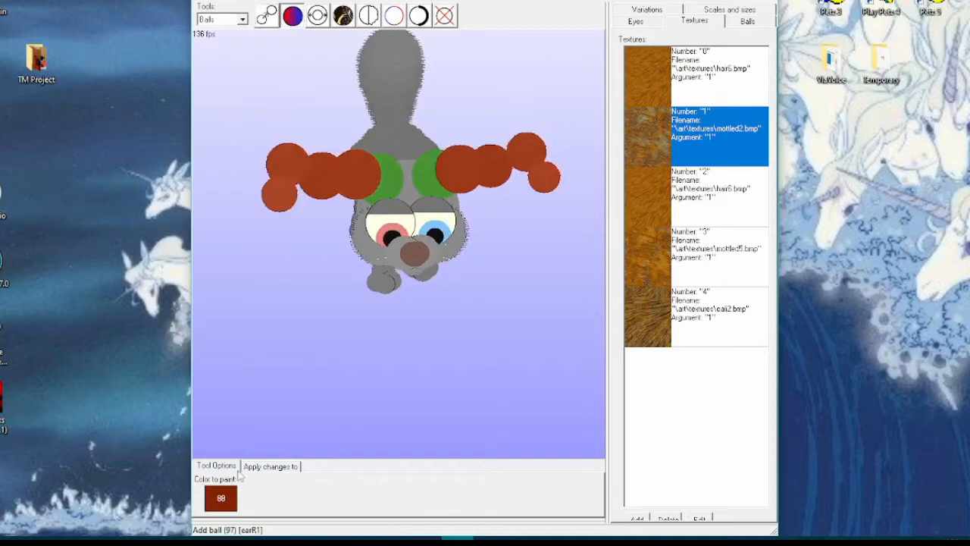
{"action": "left_click", "coordinate": [226, 501]}
{"action": "left_click", "coordinate": [515, 270]}
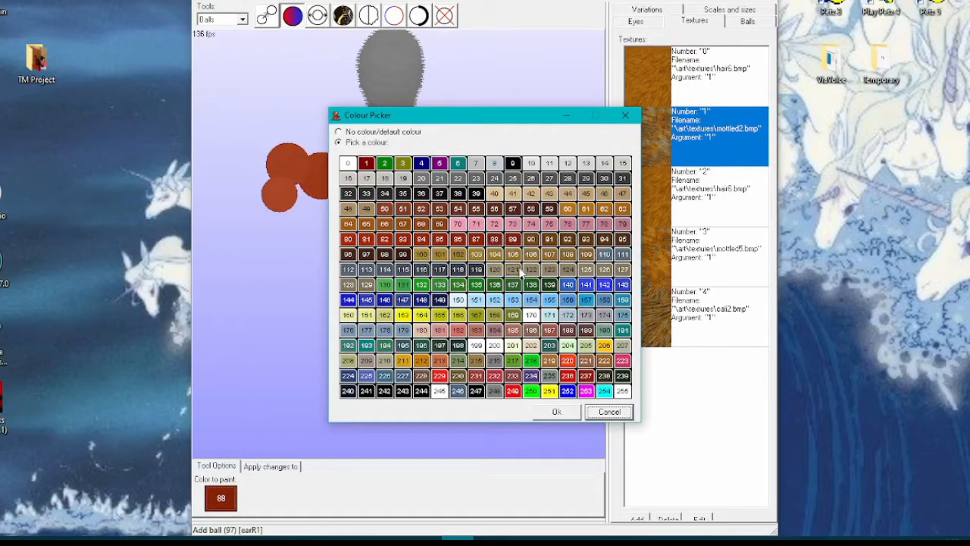
{"action": "left_click", "coordinate": [556, 410]}
{"action": "left_click", "coordinate": [544, 177]}
{"action": "left_click", "coordinate": [280, 196]}
{"action": "left_click", "coordinate": [267, 15]}
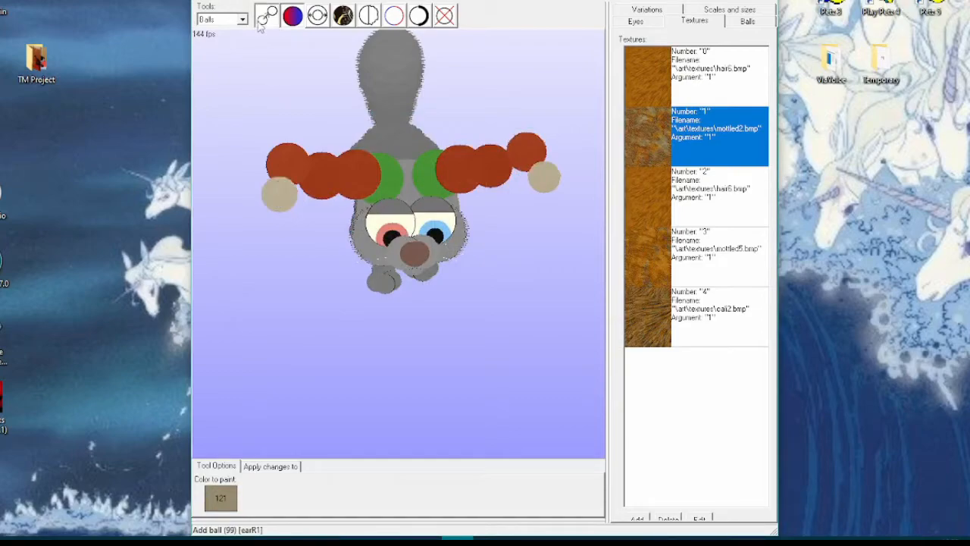
Raise the beige tip balls 98 and 99 above their red neighbors and shift them inward toward the head
{"action": "mouse_move", "coordinate": [282, 284]}
{"action": "left_mouse_down"}
{"action": "mouse_move", "coordinate": [278, 265]}
{"action": "mouse_move", "coordinate": [279, 276]}
{"action": "left_mouse_up"}
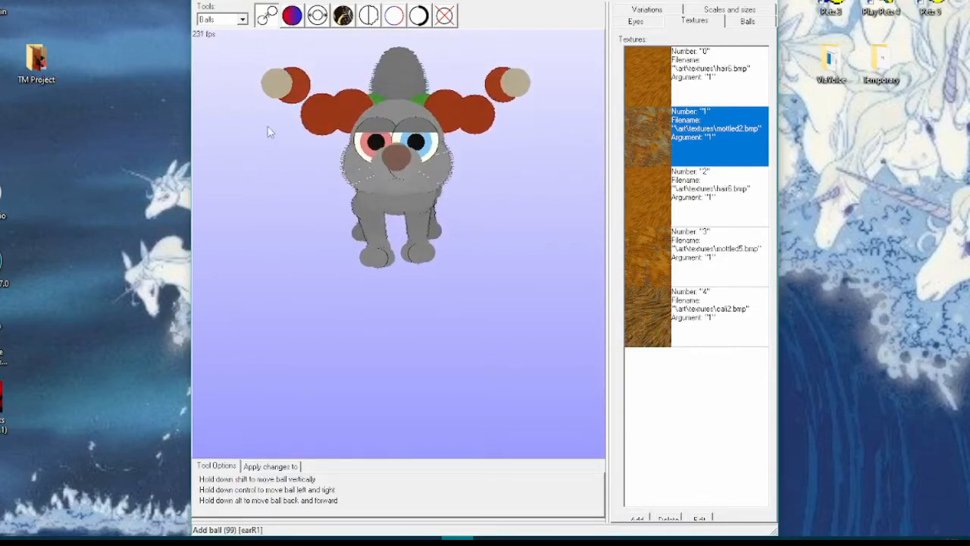
{"action": "left_click_drag", "start_coordinate": [269, 81], "coordinate": [264, 53]}
{"action": "left_click_drag", "start_coordinate": [510, 91], "coordinate": [509, 71]}
{"action": "left_click_drag", "start_coordinate": [548, 110], "coordinate": [552, 152]}
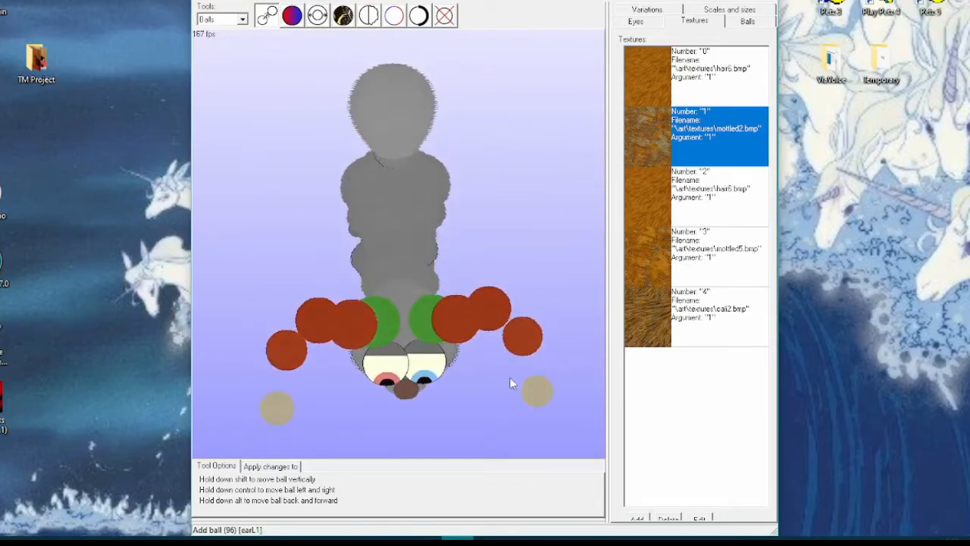
{"action": "left_click_drag", "start_coordinate": [536, 394], "coordinate": [528, 395]}
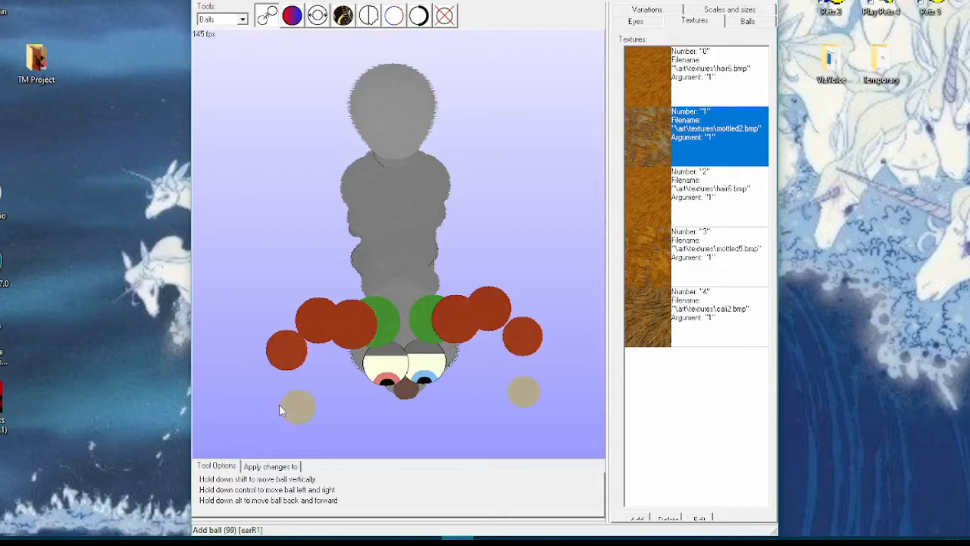
{"action": "left_click_drag", "start_coordinate": [286, 410], "coordinate": [284, 397]}
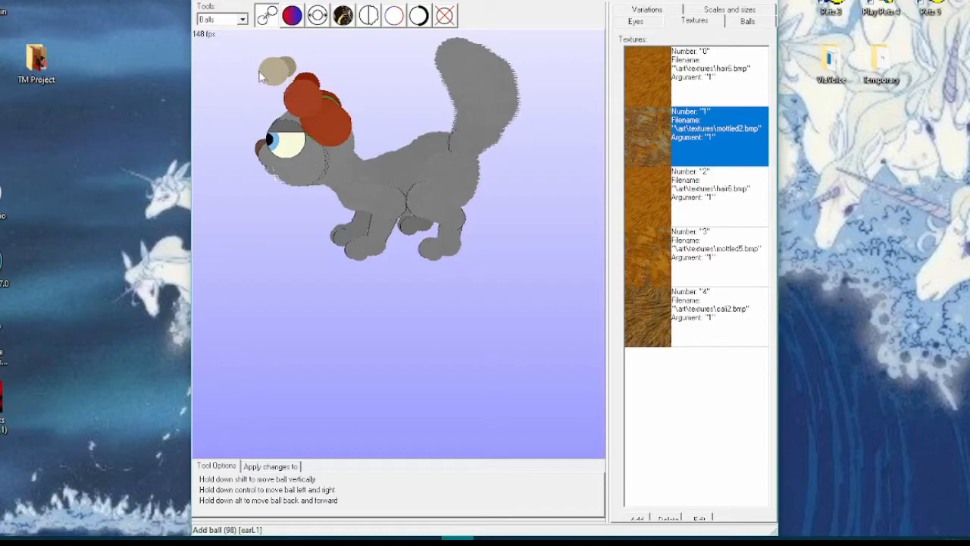
Move the raised red add-balls 96 and 97 backward so they sit at matching depths on both ears
{"action": "left_click_drag", "start_coordinate": [369, 101], "coordinate": [357, 128]}
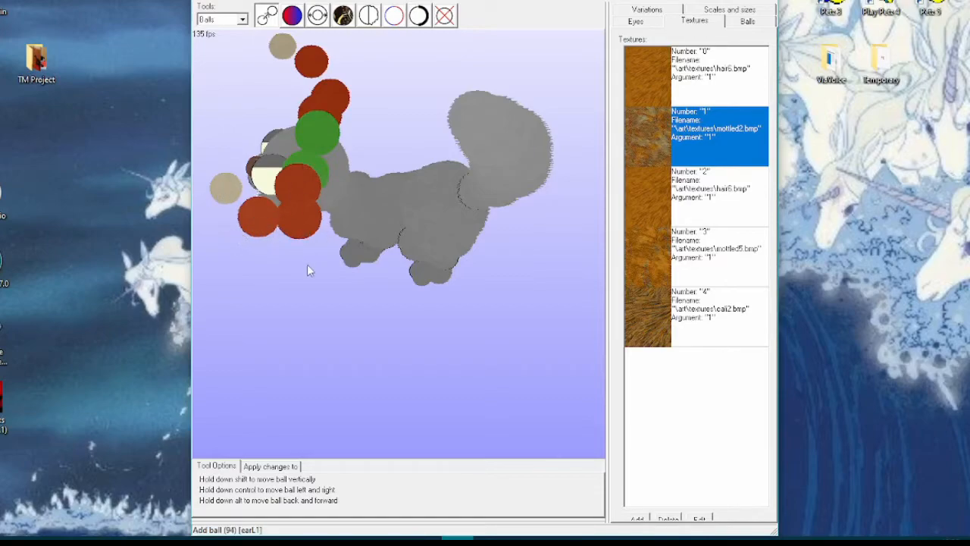
{"action": "left_click_drag", "start_coordinate": [277, 294], "coordinate": [284, 261]}
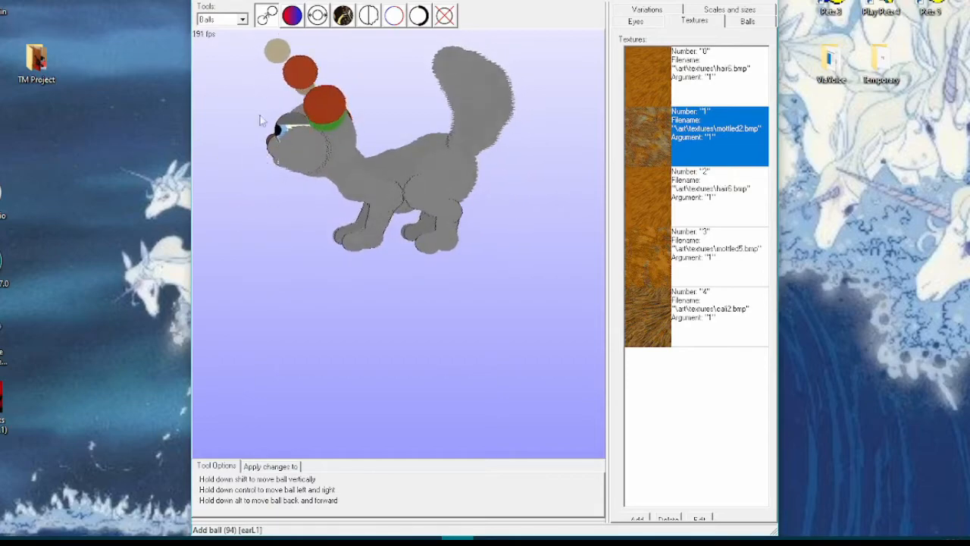
{"action": "mouse_move", "coordinate": [299, 68]}
{"action": "left_mouse_down"}
{"action": "mouse_move", "coordinate": [286, 66]}
{"action": "mouse_move", "coordinate": [293, 70]}
{"action": "left_mouse_up"}
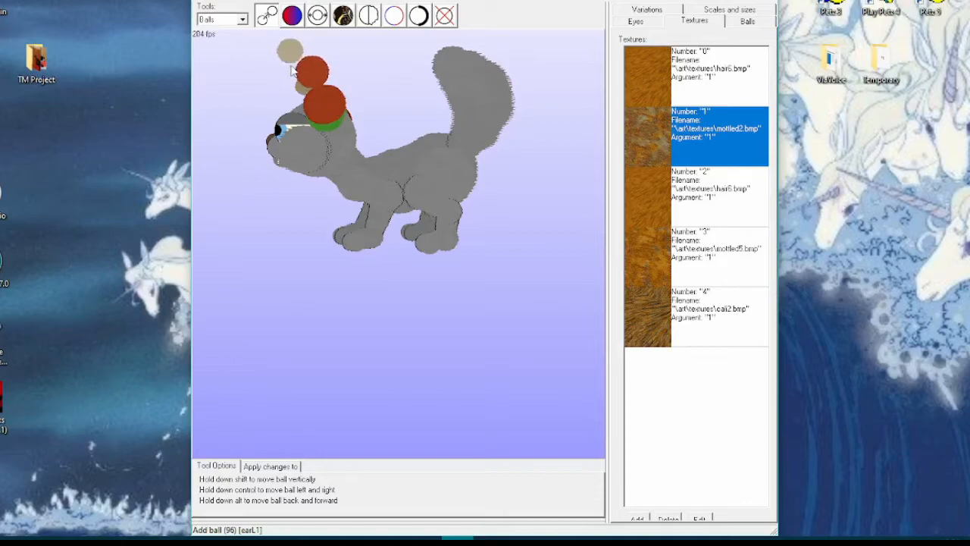
{"action": "left_click_drag", "start_coordinate": [293, 237], "coordinate": [387, 246]}
{"action": "left_click_drag", "start_coordinate": [507, 283], "coordinate": [565, 319]}
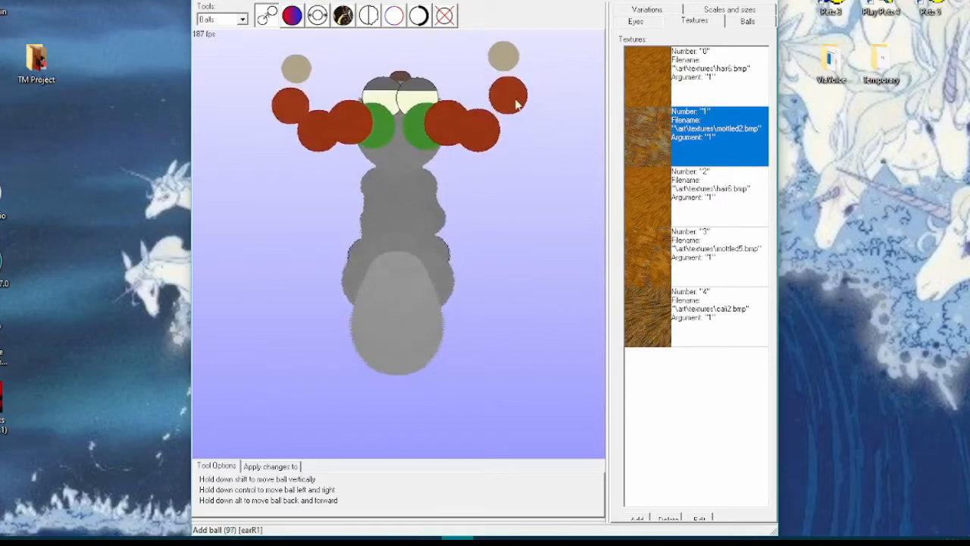
{"action": "left_click_drag", "start_coordinate": [507, 95], "coordinate": [507, 106]}
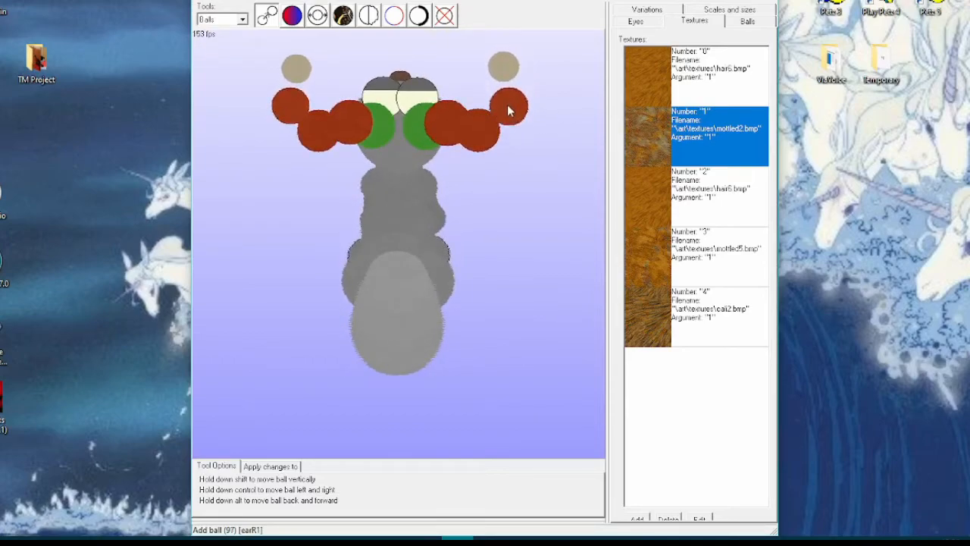
Move the beige tip balls 98 and 99 back and down until each touches the raised red ball of its ear
{"action": "left_click_drag", "start_coordinate": [511, 161], "coordinate": [455, 125]}
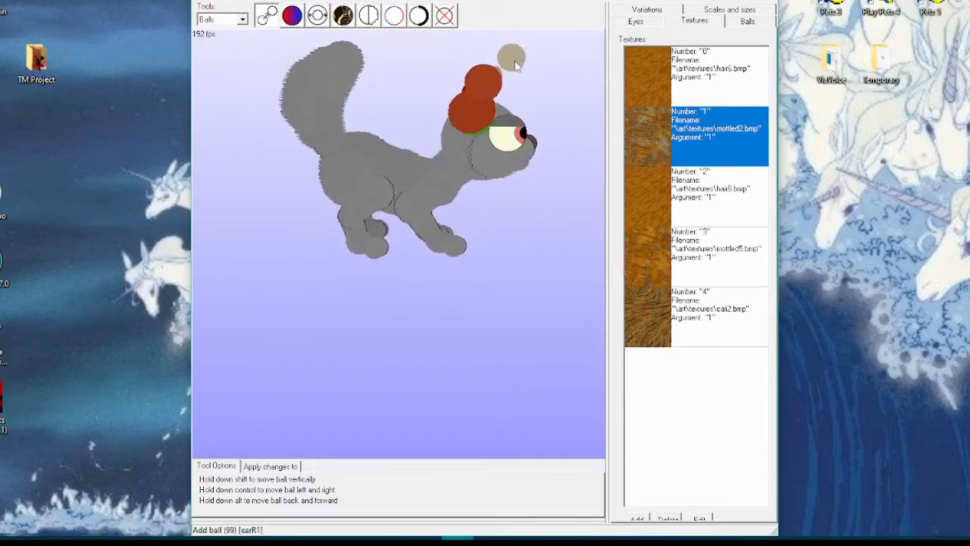
{"action": "left_click_drag", "start_coordinate": [512, 65], "coordinate": [490, 99]}
{"action": "mouse_move", "coordinate": [551, 63]}
{"action": "left_mouse_down"}
{"action": "mouse_move", "coordinate": [495, 61]}
{"action": "mouse_move", "coordinate": [541, 61]}
{"action": "left_mouse_up"}
{"action": "left_click_drag", "start_coordinate": [482, 76], "coordinate": [485, 83]}
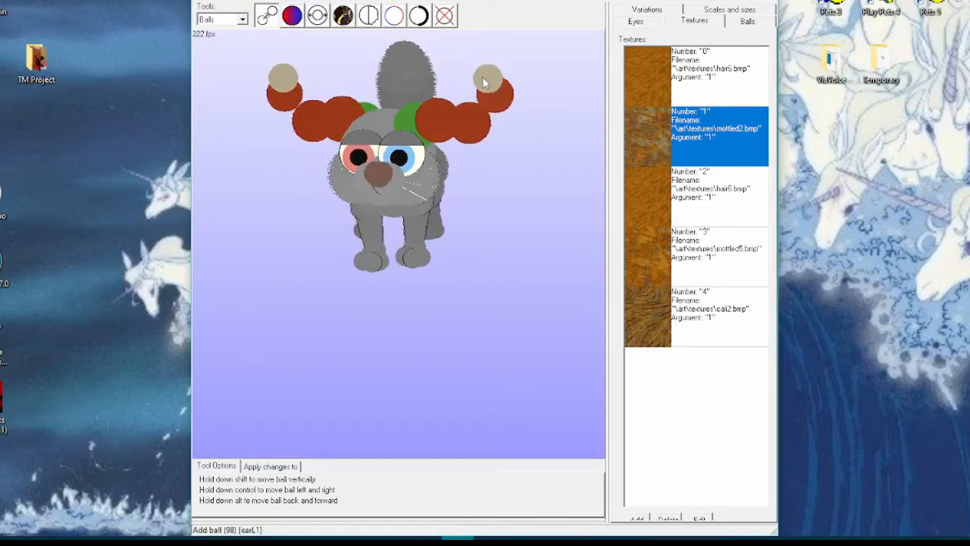
{"action": "mouse_move", "coordinate": [526, 162]}
{"action": "left_mouse_down"}
{"action": "mouse_move", "coordinate": [531, 177]}
{"action": "mouse_move", "coordinate": [475, 147]}
{"action": "mouse_move", "coordinate": [569, 150]}
{"action": "mouse_move", "coordinate": [530, 156]}
{"action": "mouse_move", "coordinate": [530, 164]}
{"action": "left_mouse_up"}
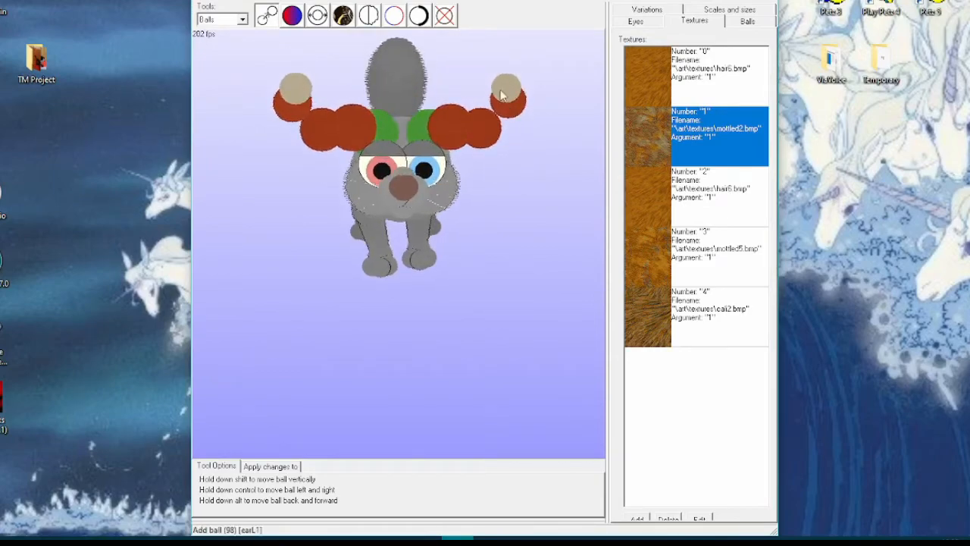
Attach a fifth add-ball to each ear, starting from the beige balls 98 and 99
{"action": "right_click", "coordinate": [503, 93]}
{"action": "left_click", "coordinate": [526, 140]}
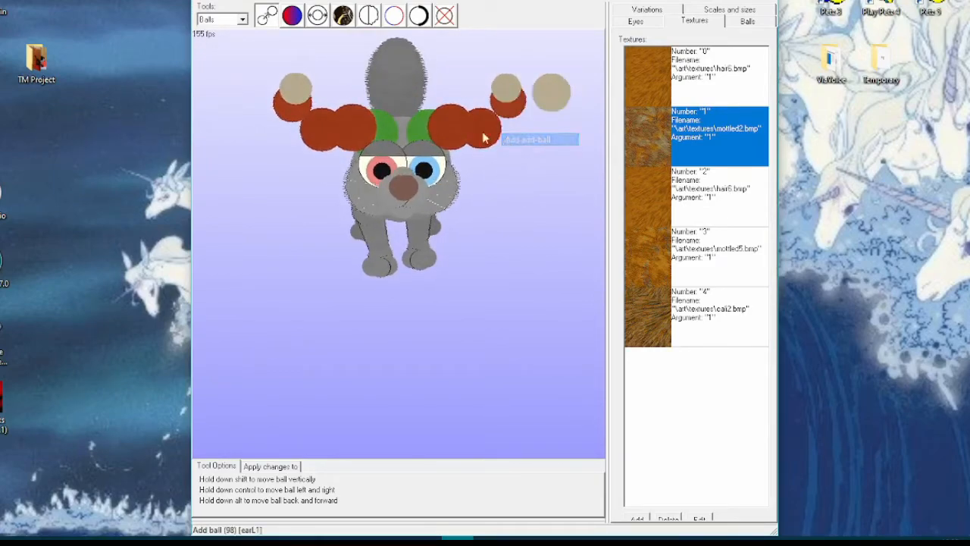
{"action": "right_click", "coordinate": [299, 95]}
{"action": "left_click", "coordinate": [325, 142]}
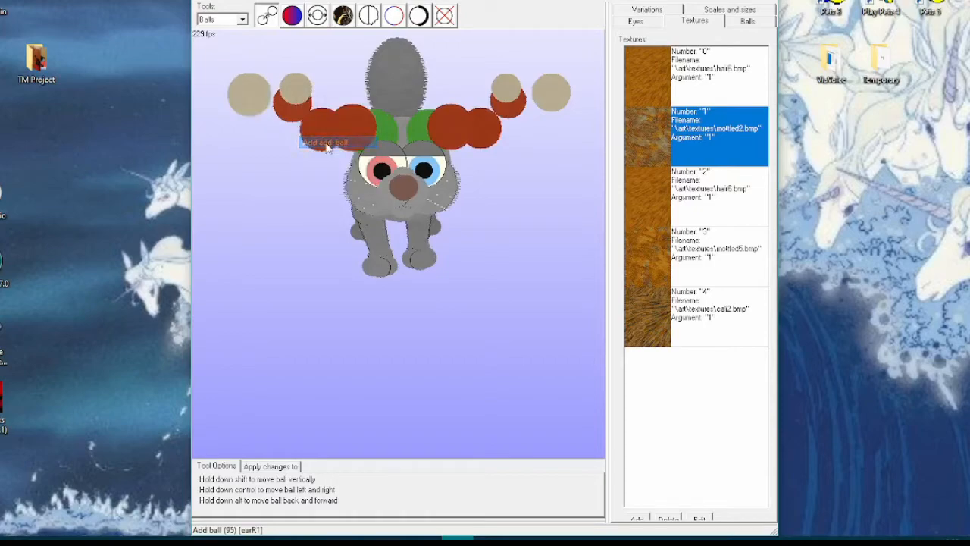
Shrink the fifth add-ball of each ear in size decrements of 5 until it is smaller than its beige neighbor
{"action": "left_click", "coordinate": [317, 15]}
{"action": "left_click", "coordinate": [249, 97]}
{"action": "left_click", "coordinate": [249, 97]}
{"action": "left_click", "coordinate": [248, 99]}
{"action": "left_click", "coordinate": [248, 98]}
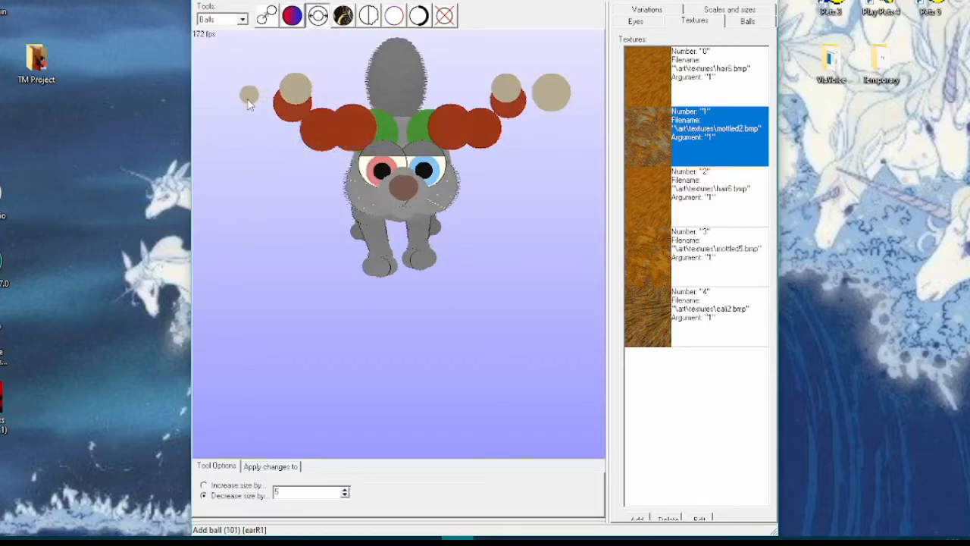
{"action": "left_click", "coordinate": [548, 107]}
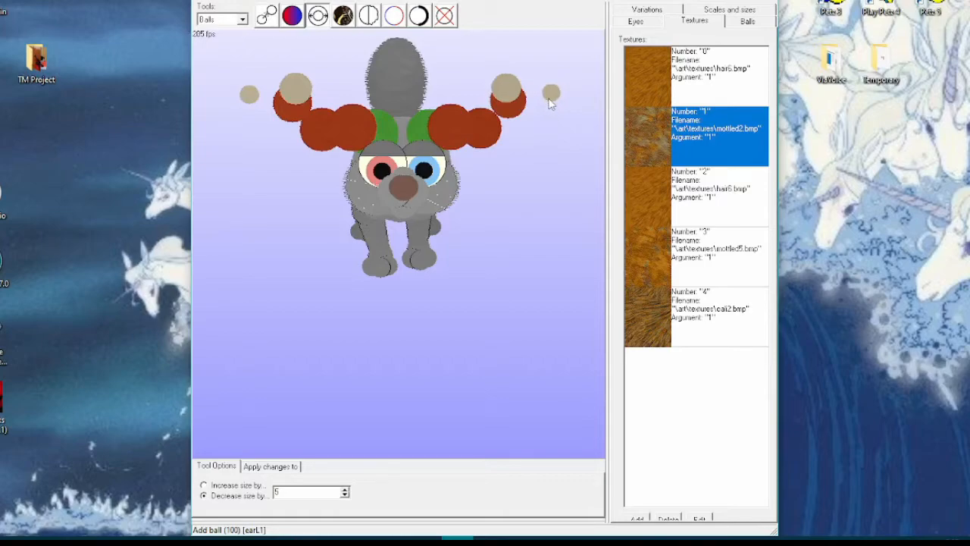
{"action": "left_click", "coordinate": [266, 16]}
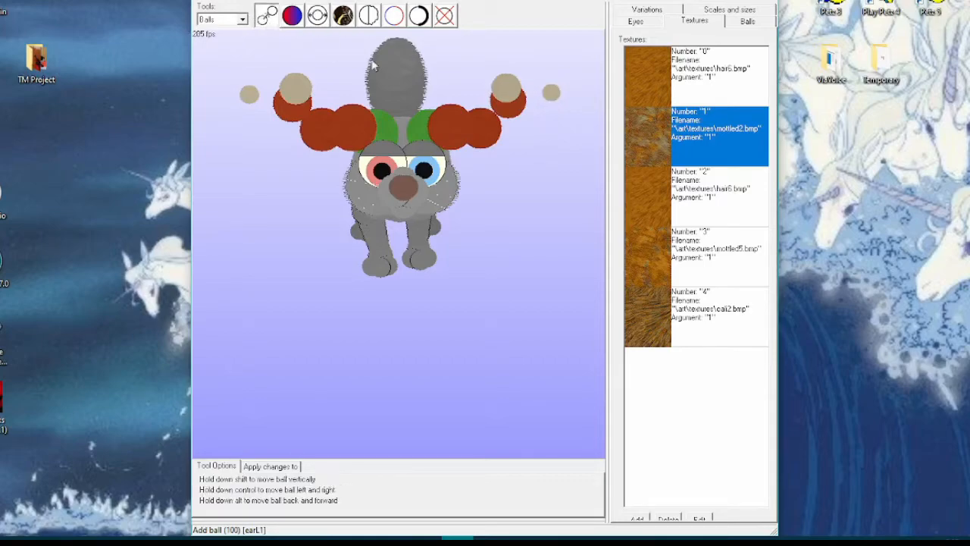
Paint the two smallest ear-tip add-balls, 100 and 101, with color 101
{"action": "left_click", "coordinate": [292, 16]}
{"action": "left_click", "coordinate": [221, 499]}
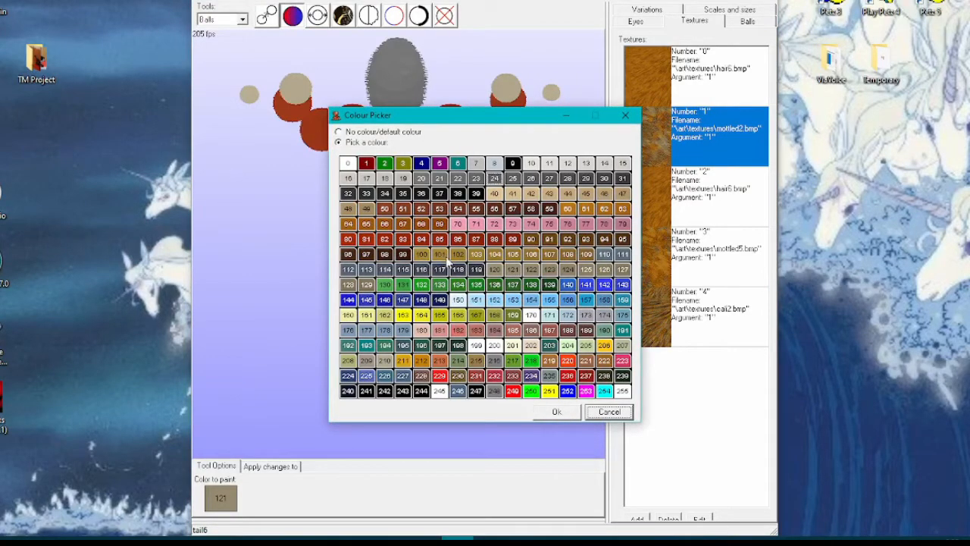
{"action": "left_click", "coordinate": [557, 412]}
{"action": "left_click", "coordinate": [551, 94]}
{"action": "left_click", "coordinate": [250, 94]}
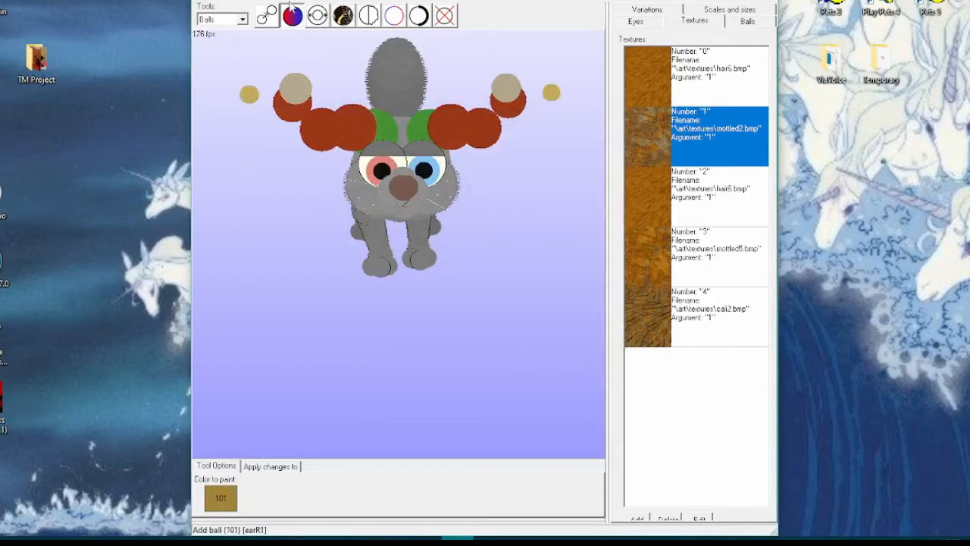
Move the yellow tip balls 100 and 101 inward, up and back until each touches the beige ball of its ear
{"action": "left_click", "coordinate": [266, 15]}
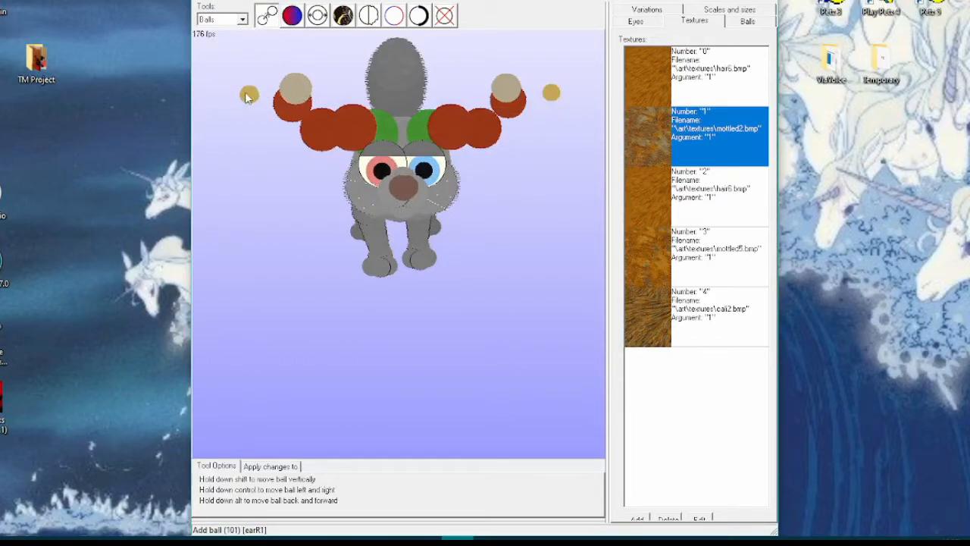
{"action": "left_click_drag", "start_coordinate": [245, 94], "coordinate": [274, 93]}
{"action": "left_click_drag", "start_coordinate": [549, 95], "coordinate": [506, 94]}
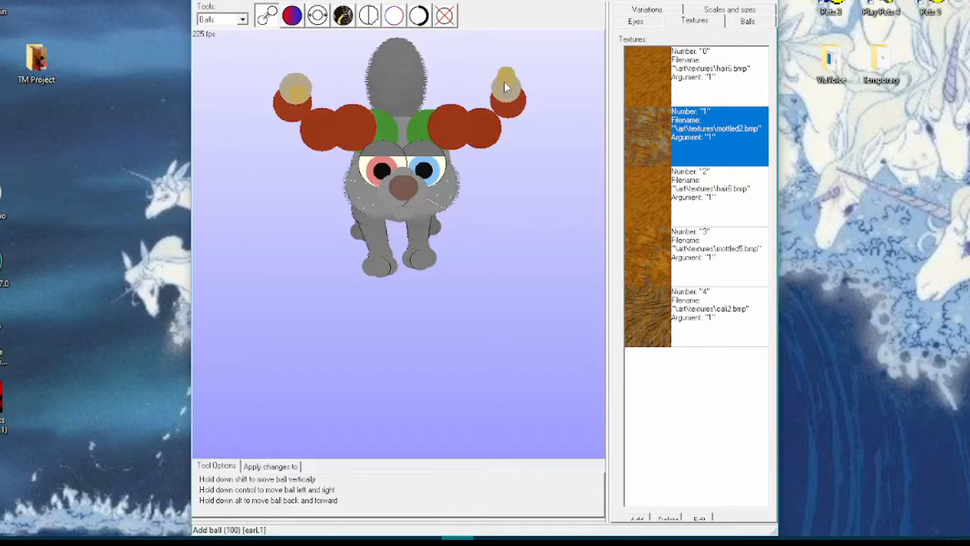
{"action": "left_click_drag", "start_coordinate": [297, 82], "coordinate": [296, 80]}
{"action": "left_click_drag", "start_coordinate": [517, 228], "coordinate": [518, 259]}
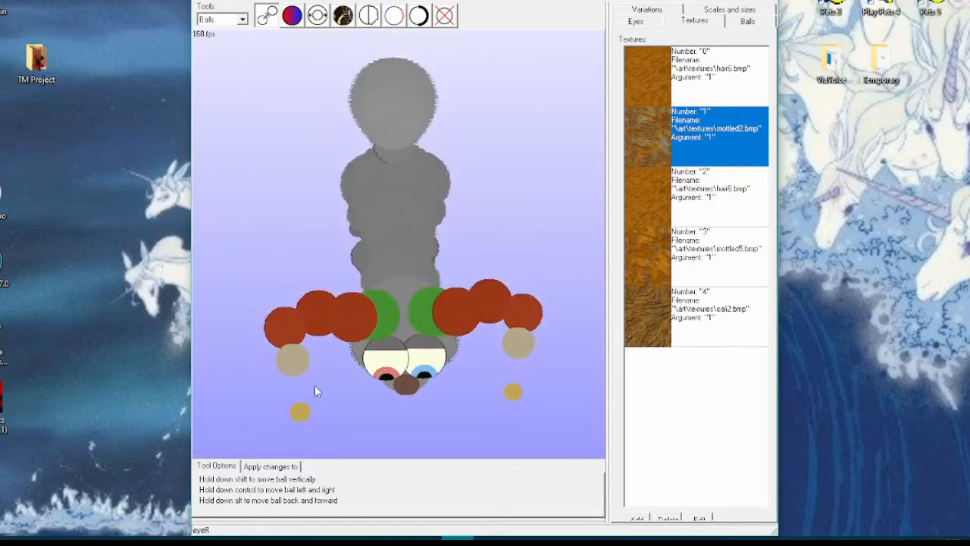
{"action": "left_click_drag", "start_coordinate": [367, 436], "coordinate": [365, 436]}
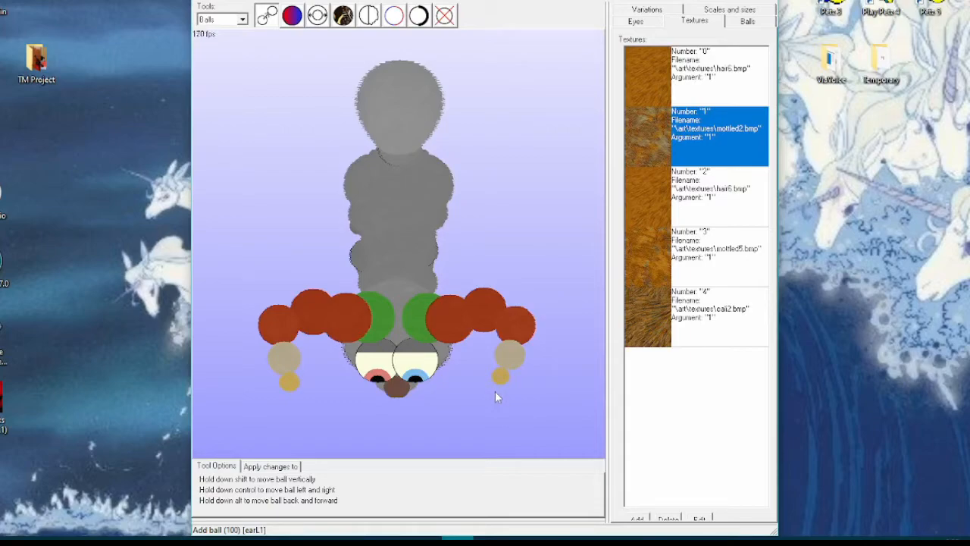
Try shrinking the right ear's beige ball 99 and yellow ball 101 by 5, and enlarge them again by 5
{"action": "left_click", "coordinate": [317, 18]}
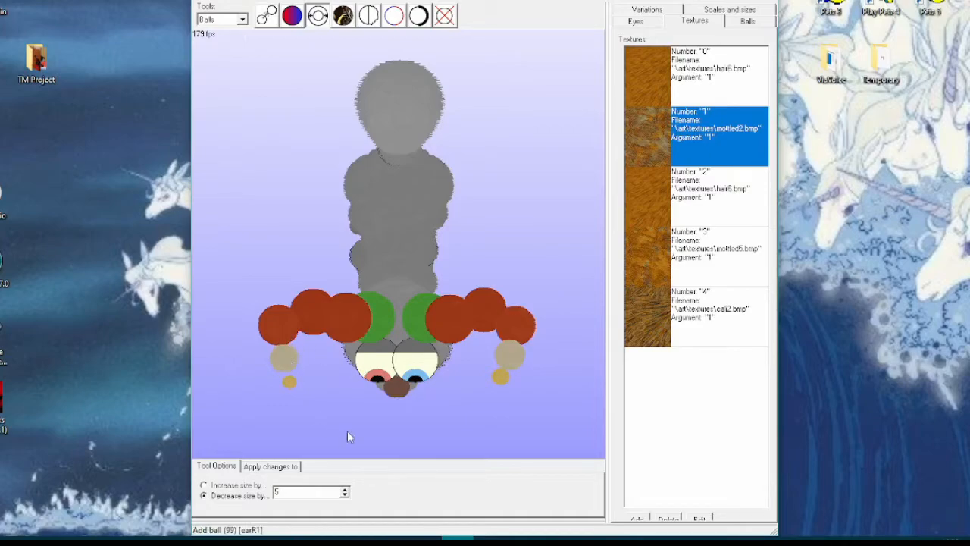
{"action": "left_click", "coordinate": [225, 486]}
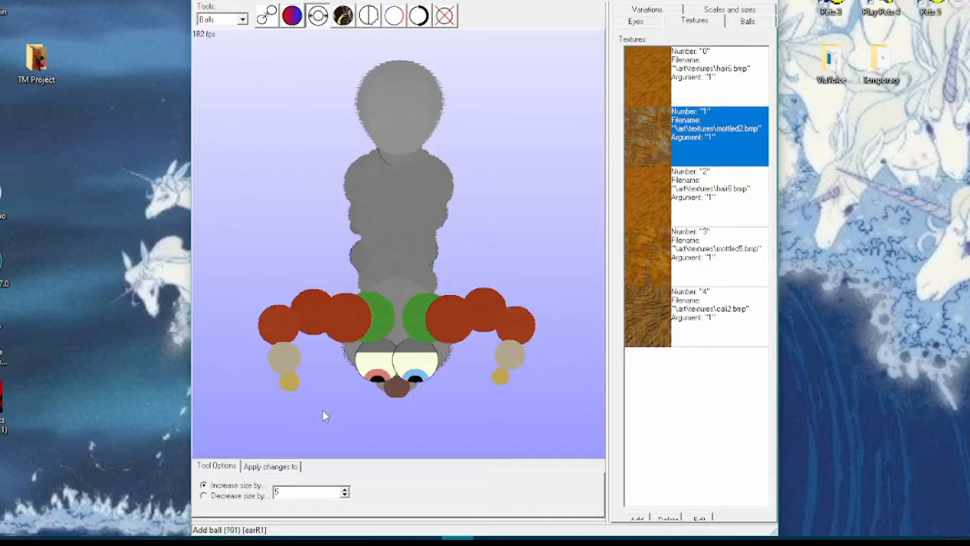
Move the right ear's yellow tip ball 101 slightly inward to mirror the curve of the left ear
{"action": "left_click", "coordinate": [264, 15]}
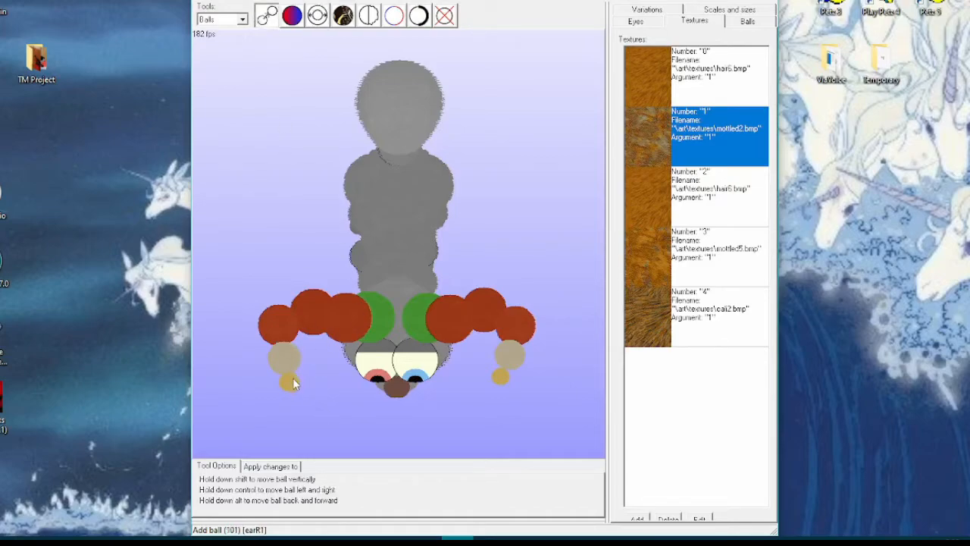
{"action": "left_click_drag", "start_coordinate": [292, 377], "coordinate": [299, 378]}
{"action": "left_click_drag", "start_coordinate": [359, 412], "coordinate": [359, 375]}
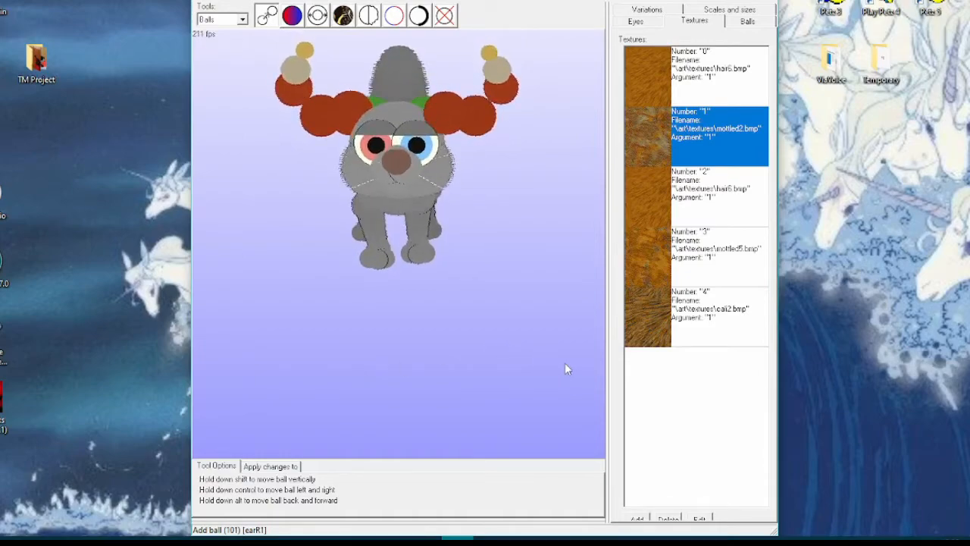
{"action": "left_click_drag", "start_coordinate": [567, 369], "coordinate": [541, 366]}
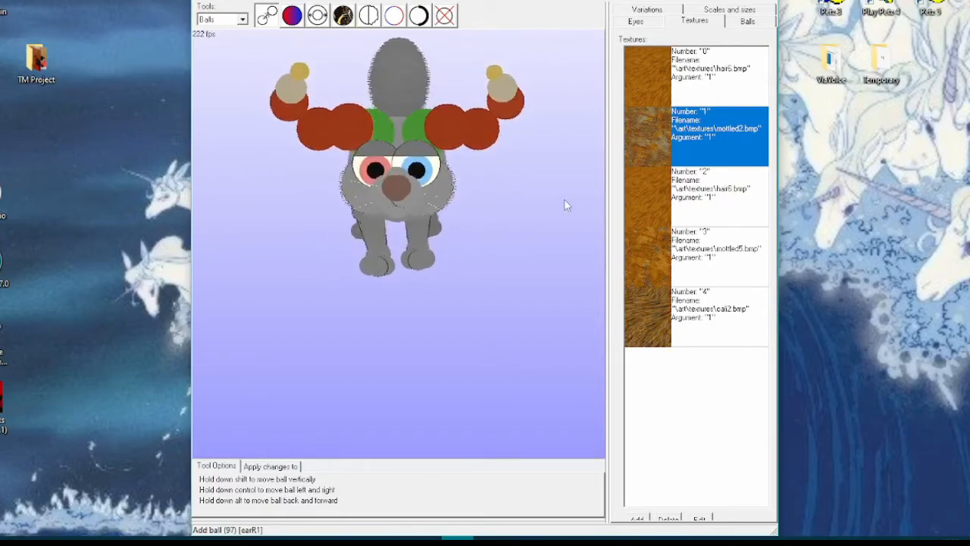
Add a line from the left ear's yellow tip ball 100 to the beige ball 98
{"action": "right_click", "coordinate": [493, 75]}
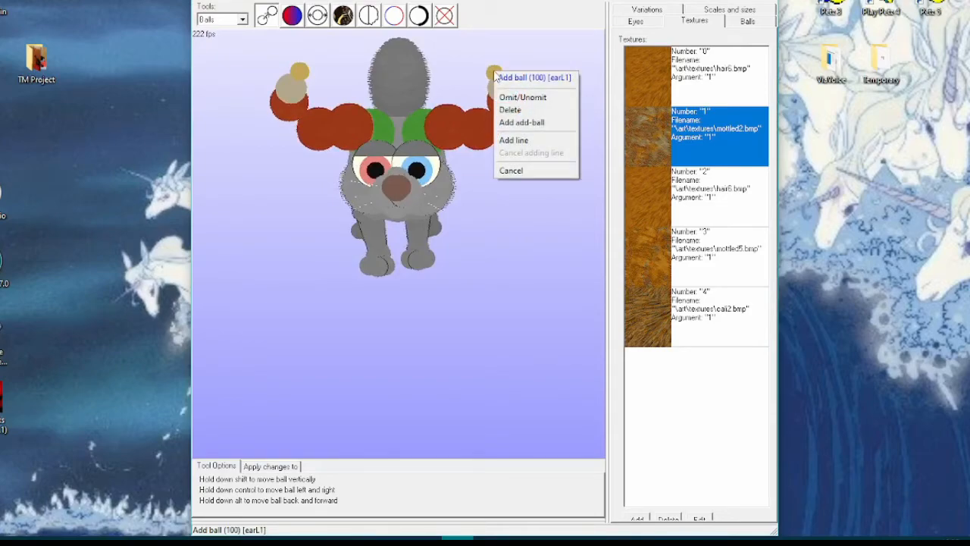
{"action": "left_click", "coordinate": [547, 142]}
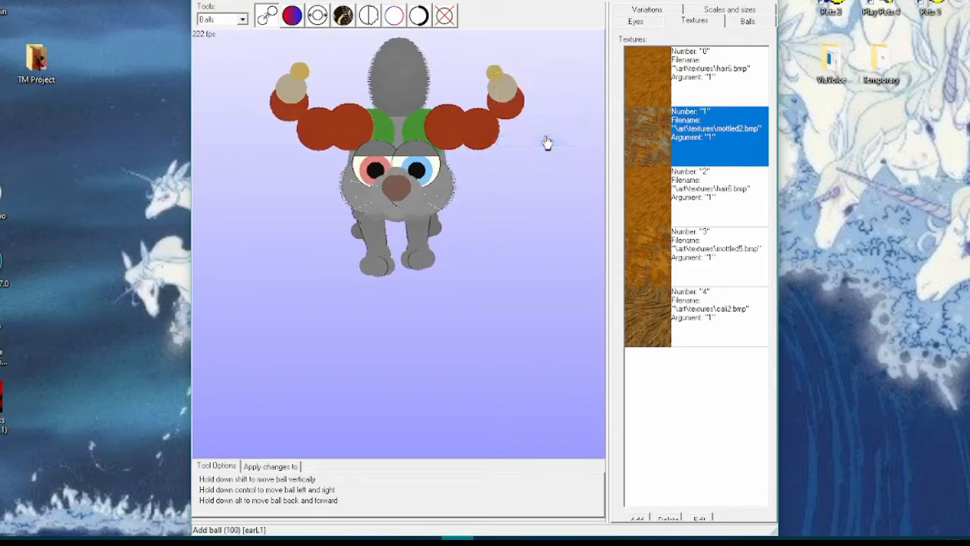
{"action": "left_click_drag", "start_coordinate": [556, 83], "coordinate": [544, 83]}
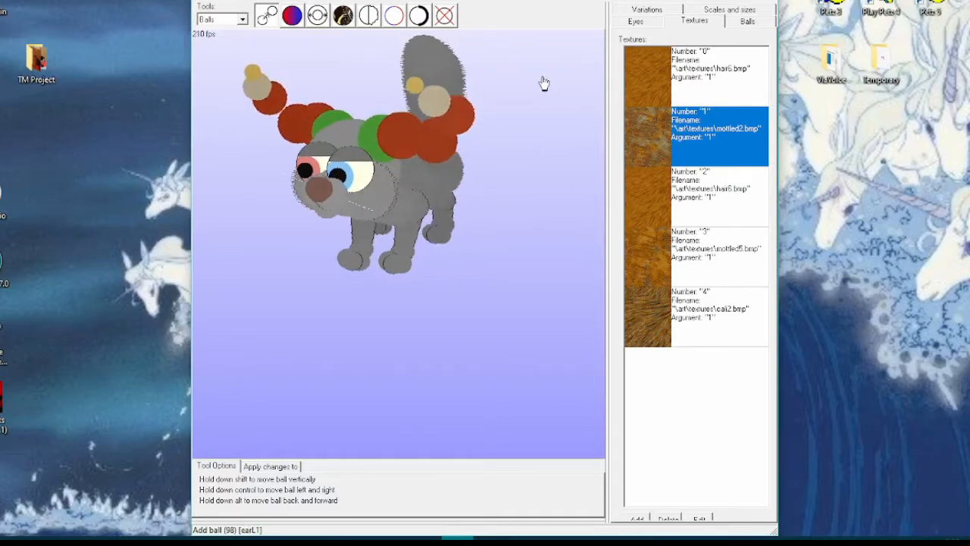
{"action": "right_click", "coordinate": [435, 104]}
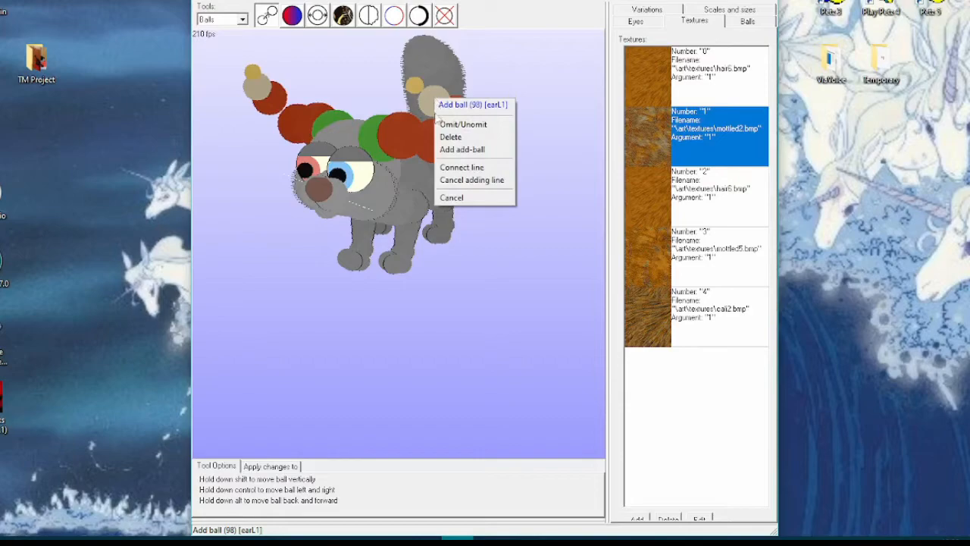
{"action": "left_click", "coordinate": [461, 167]}
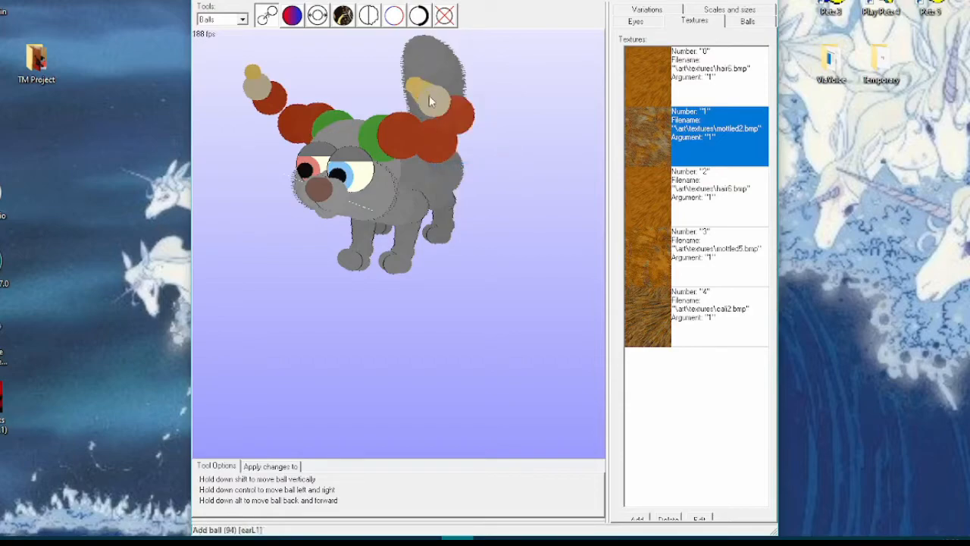
Add lines on the left ear from beige ball 98 to red ball 96 and from ball 96 to ball 94
{"action": "right_click", "coordinate": [444, 107]}
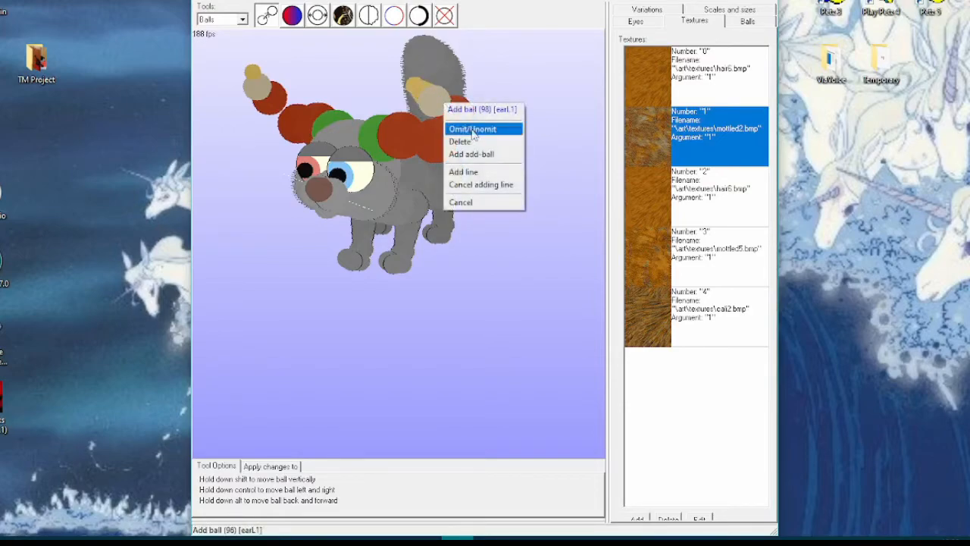
{"action": "left_click", "coordinate": [475, 173]}
{"action": "right_click", "coordinate": [464, 123]}
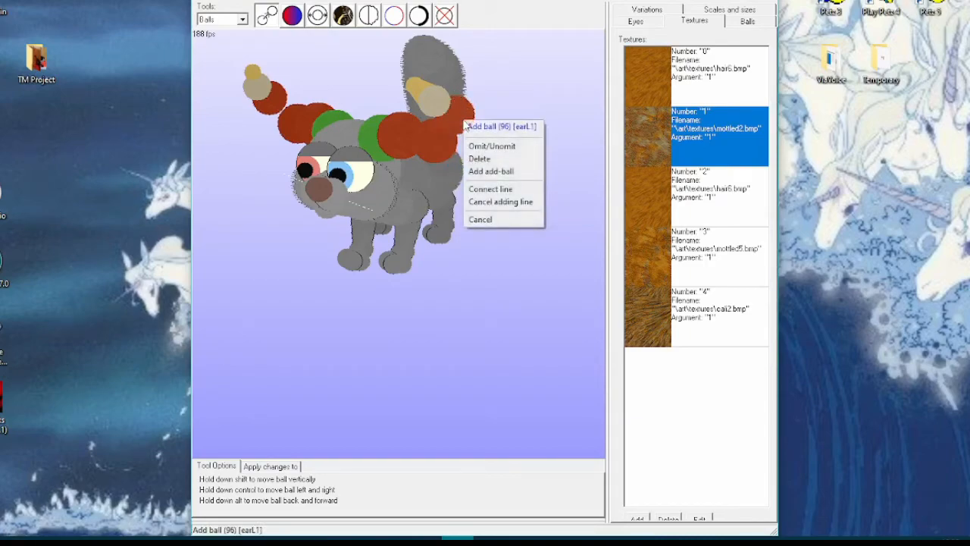
{"action": "left_click", "coordinate": [489, 192]}
{"action": "right_click", "coordinate": [454, 120]}
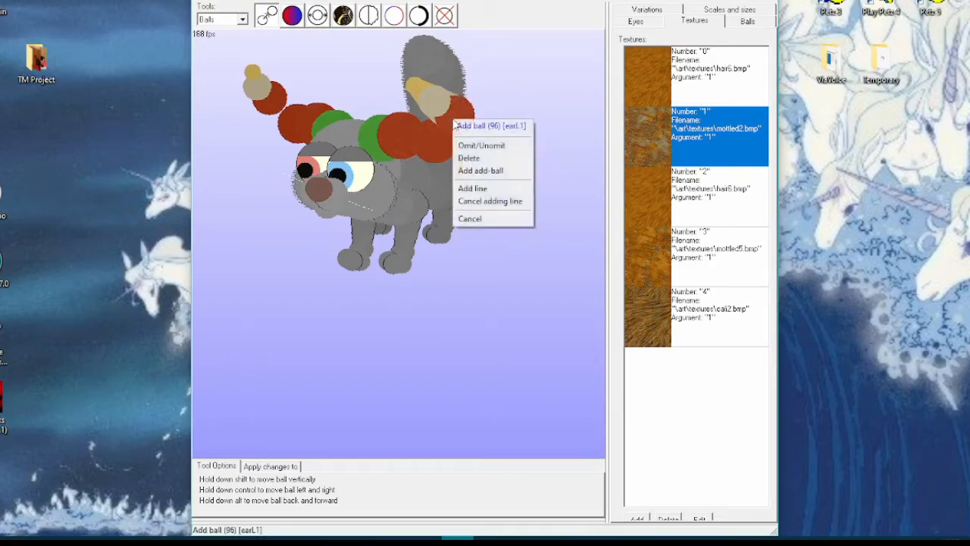
{"action": "left_click", "coordinate": [485, 189]}
{"action": "right_click", "coordinate": [436, 151]}
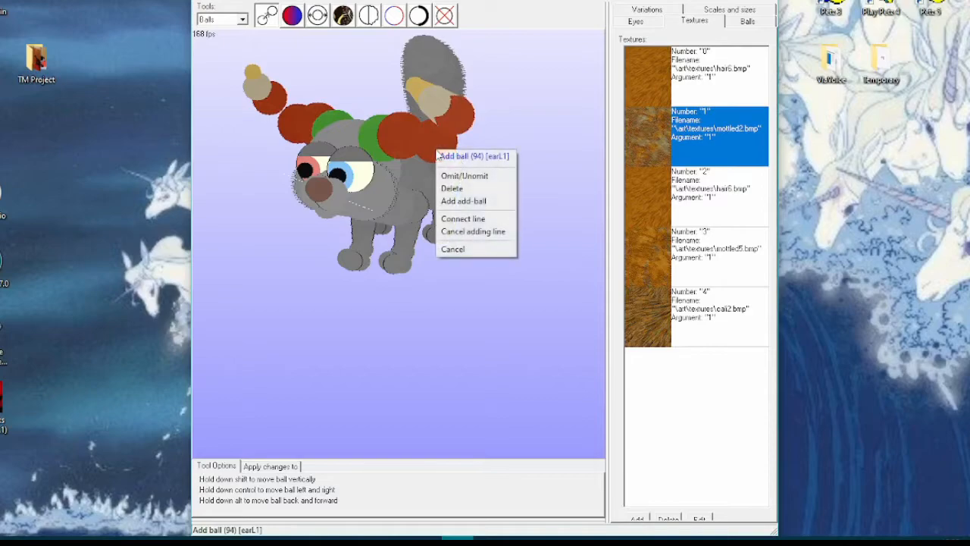
{"action": "left_click", "coordinate": [470, 219]}
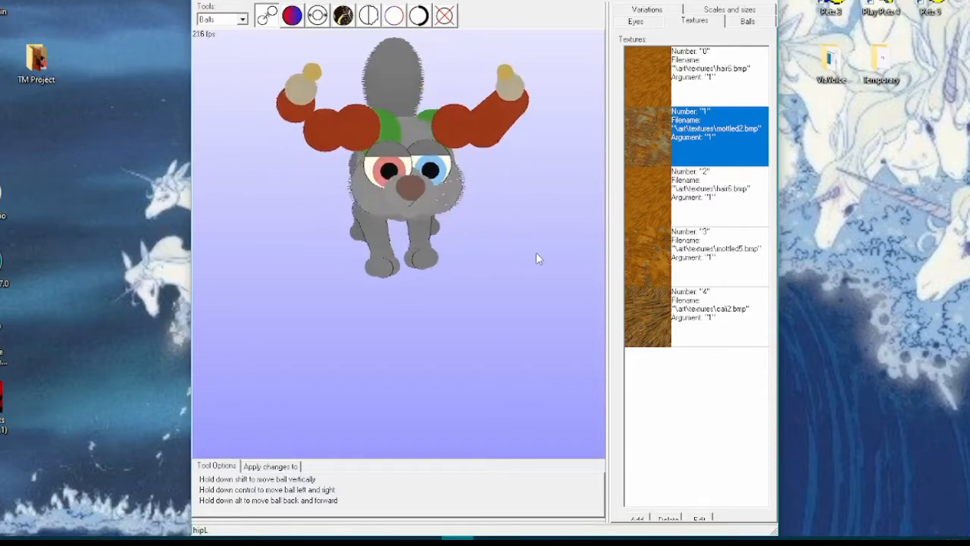
Continue the left ear's lines from red ball 94 to ball 92 and from ball 92 to the green base ball earL1
{"action": "right_click", "coordinate": [488, 134]}
{"action": "left_click", "coordinate": [508, 198]}
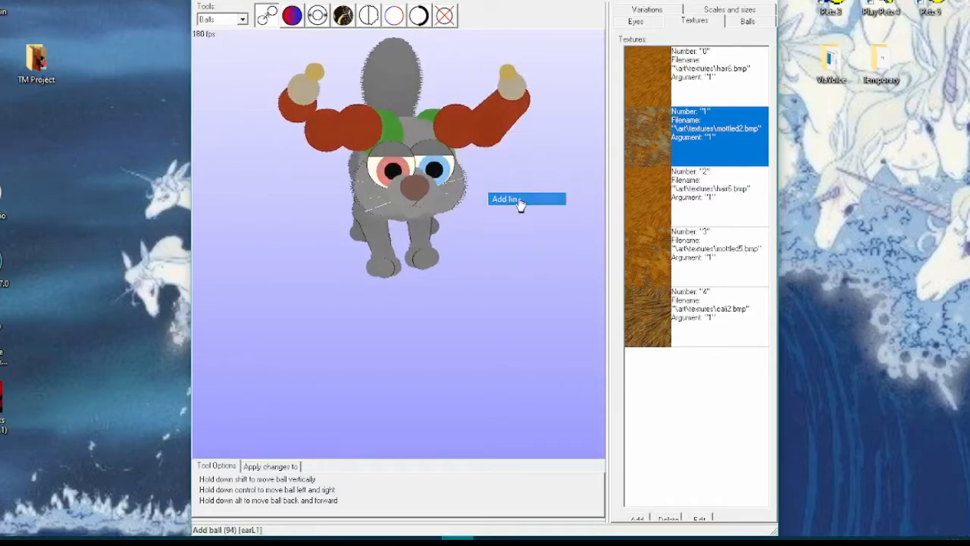
{"action": "right_click", "coordinate": [457, 128]}
{"action": "left_click", "coordinate": [483, 196]}
{"action": "right_click", "coordinate": [448, 128]}
{"action": "left_click", "coordinate": [467, 192]}
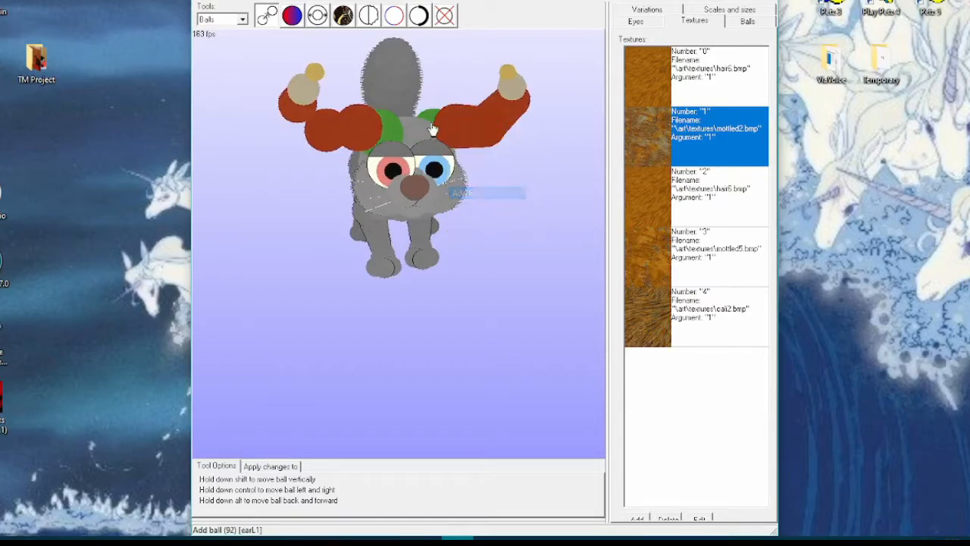
{"action": "right_click", "coordinate": [430, 115]}
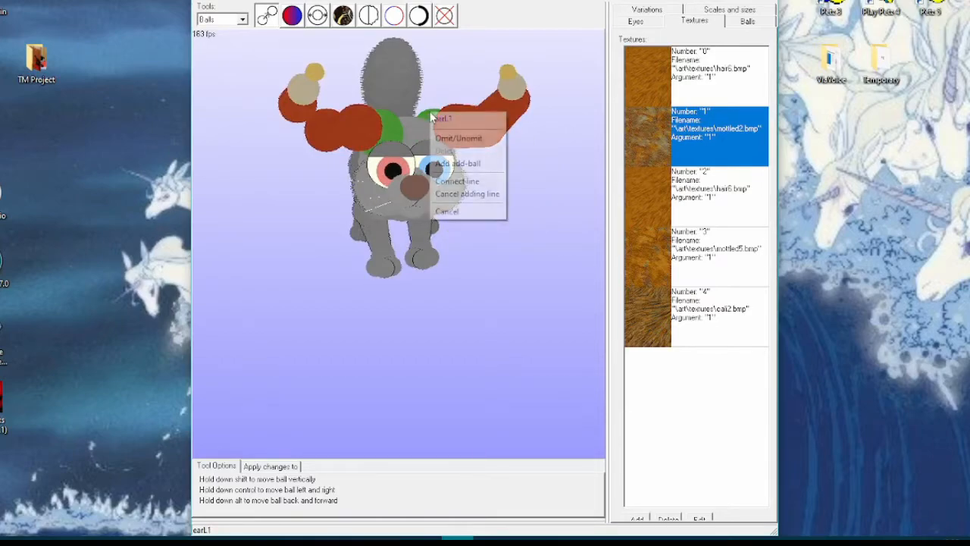
{"action": "left_click", "coordinate": [457, 181]}
Add lines on the right ear from yellow tip ball 101 to beige ball 99 and from ball 99 to red ball 97
{"action": "right_click", "coordinate": [313, 73]}
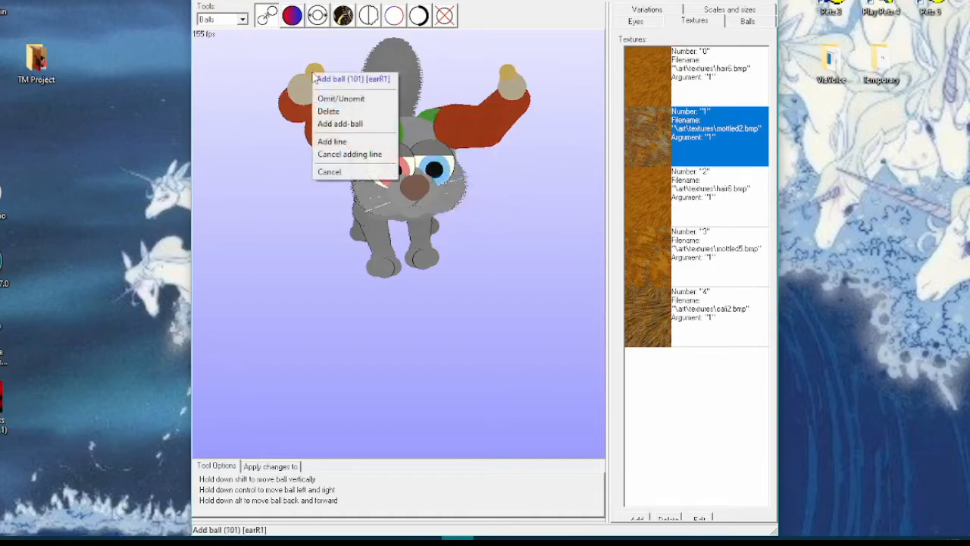
{"action": "left_click", "coordinate": [341, 143]}
{"action": "right_click", "coordinate": [302, 91]}
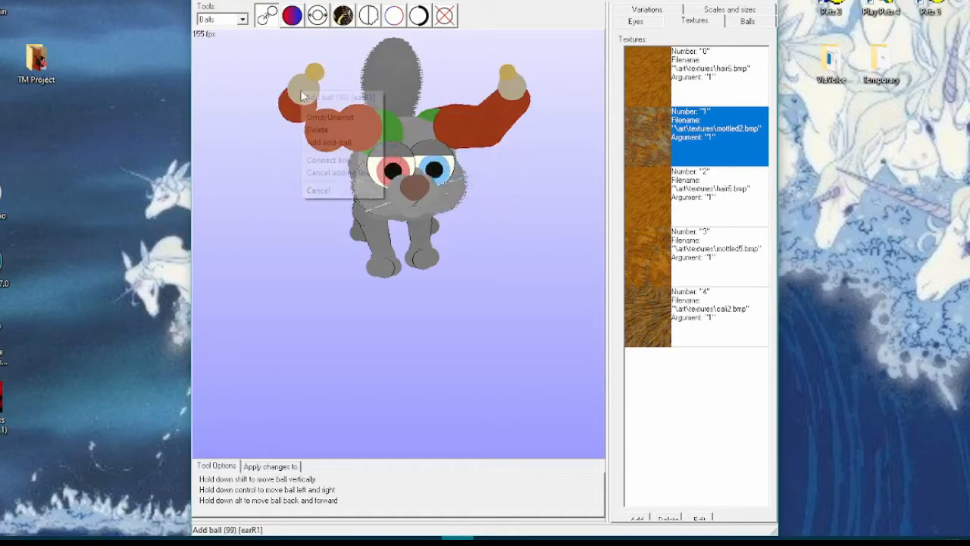
{"action": "left_click", "coordinate": [335, 160]}
{"action": "right_click", "coordinate": [306, 92]}
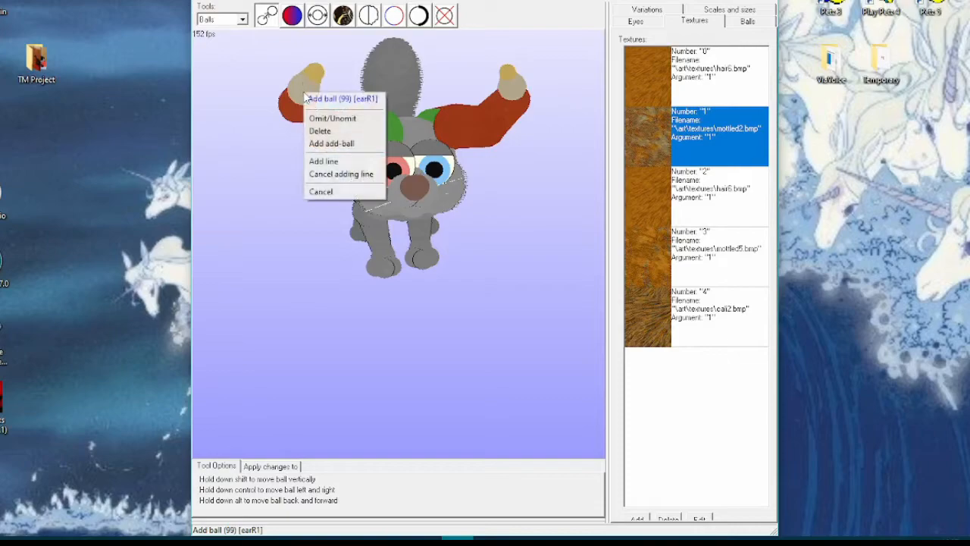
{"action": "left_click", "coordinate": [338, 162]}
{"action": "right_click", "coordinate": [296, 112]}
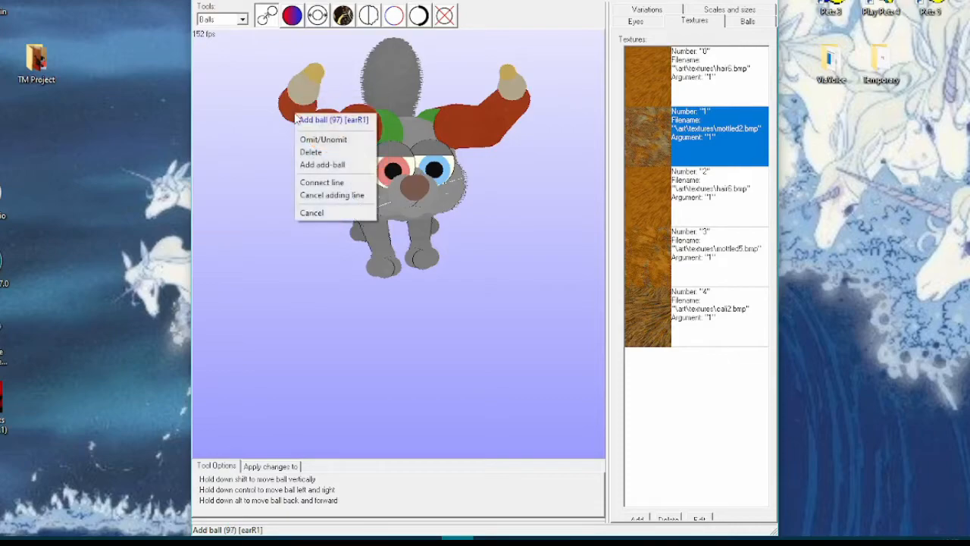
{"action": "left_click", "coordinate": [325, 182]}
Continue the right ear's lines from red ball 97 to ball 95 and from ball 95 to ball 93
{"action": "right_click", "coordinate": [296, 114]}
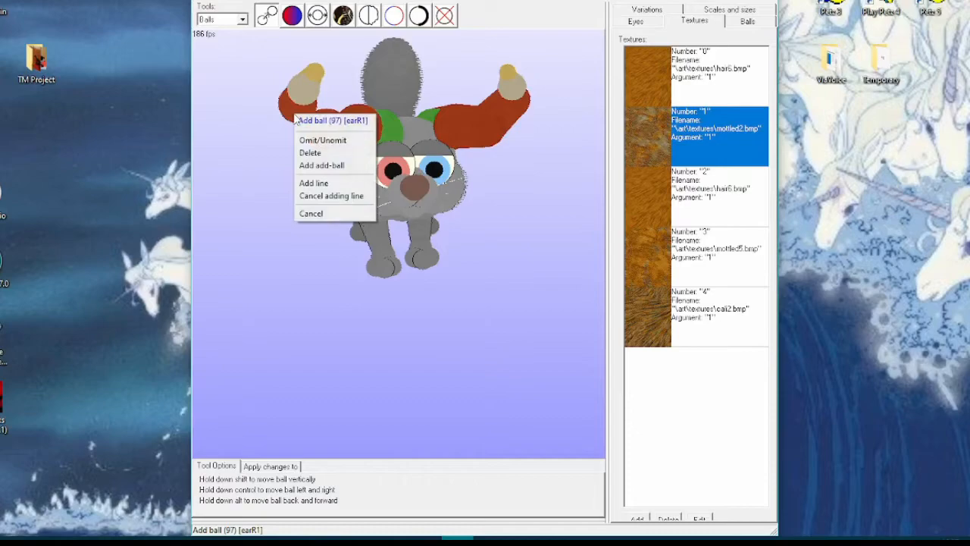
{"action": "left_click", "coordinate": [313, 183]}
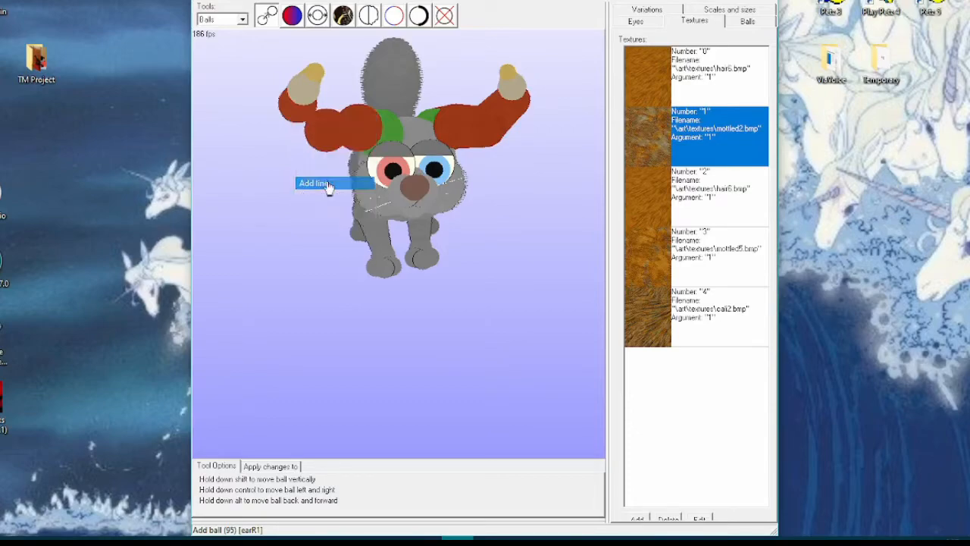
{"action": "right_click", "coordinate": [317, 131]}
{"action": "left_click", "coordinate": [342, 198]}
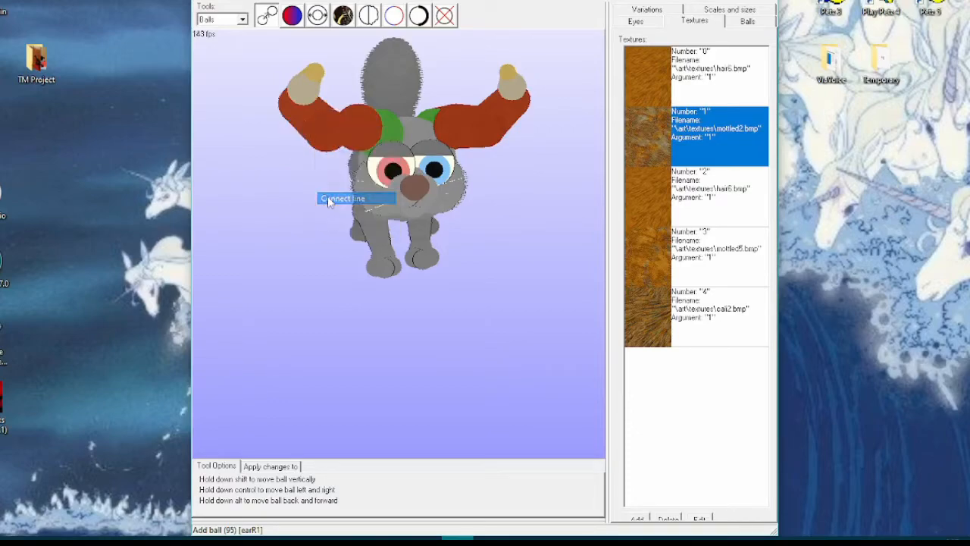
{"action": "right_click", "coordinate": [323, 130]}
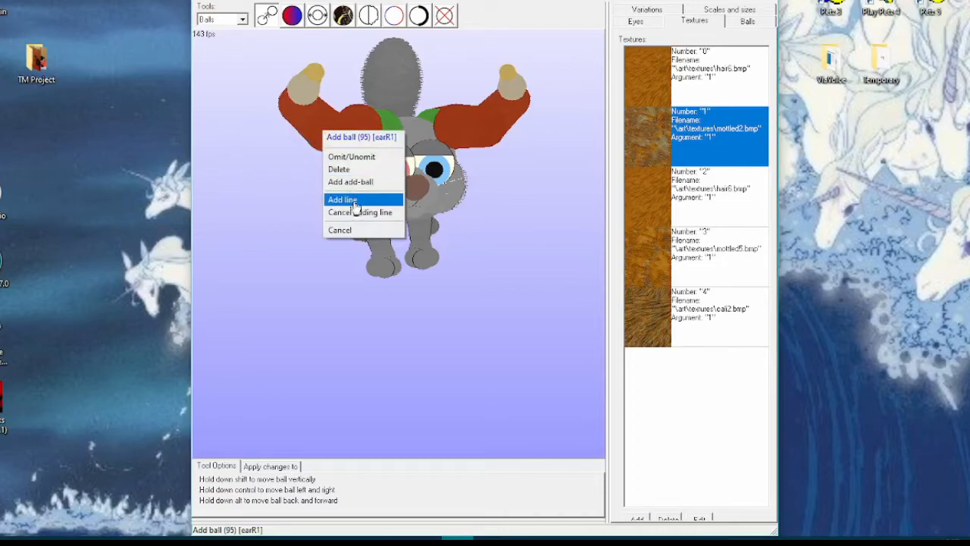
{"action": "left_click", "coordinate": [354, 202]}
{"action": "right_click", "coordinate": [361, 130]}
{"action": "left_click", "coordinate": [379, 202]}
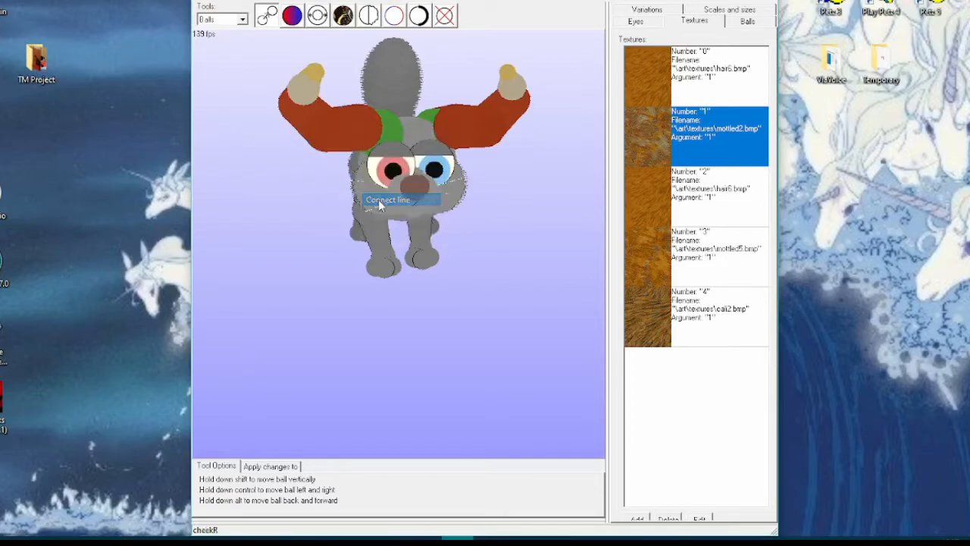
Add a line from the right ear's red ball 93 to the green base ball earR1
{"action": "left_click_drag", "start_coordinate": [506, 224], "coordinate": [491, 234]}
{"action": "right_click", "coordinate": [320, 154]}
{"action": "left_click", "coordinate": [345, 209]}
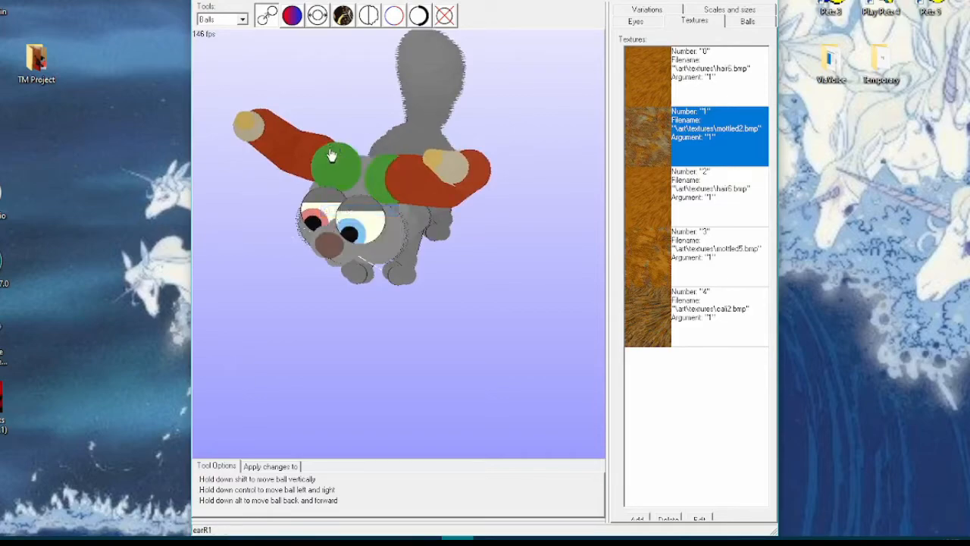
{"action": "right_click", "coordinate": [333, 157]}
{"action": "left_click", "coordinate": [227, 19]}
{"action": "left_click", "coordinate": [223, 36]}
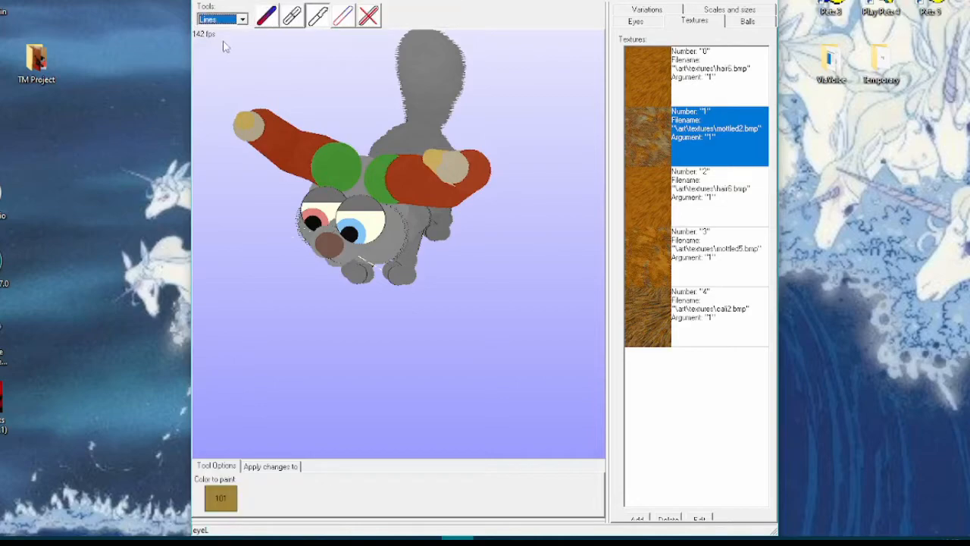
{"action": "left_click", "coordinate": [371, 17]}
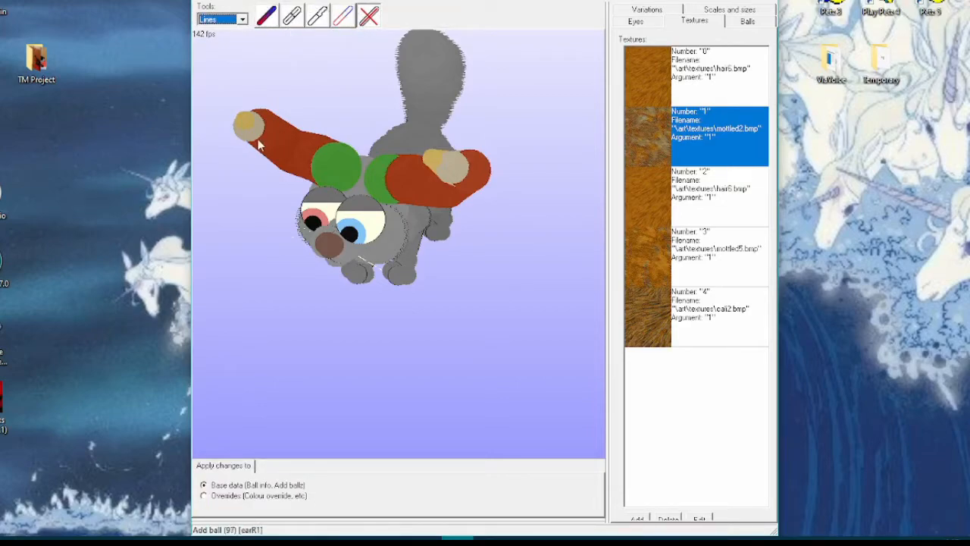
{"action": "left_click", "coordinate": [217, 19]}
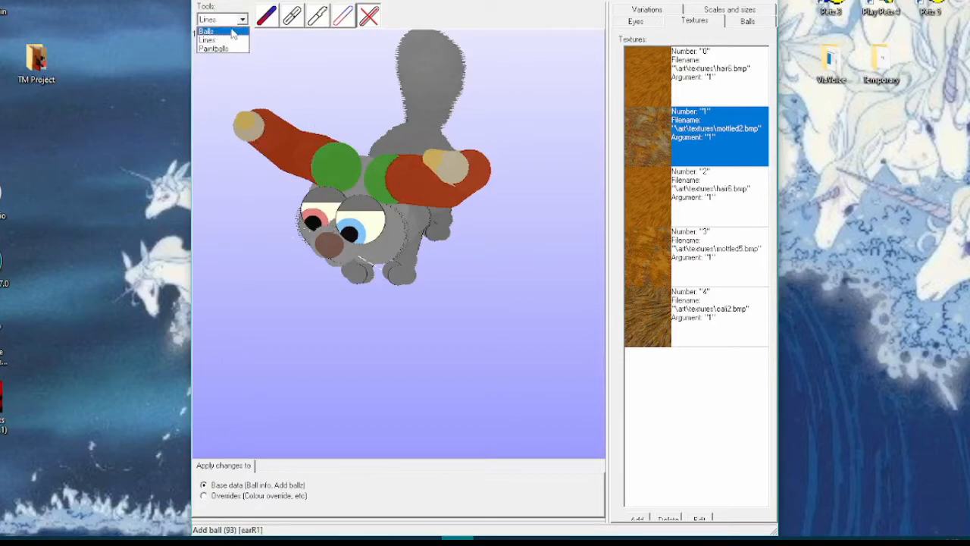
{"action": "left_click", "coordinate": [231, 32]}
Move the yellow tip balls 101 and 100 slightly backward so both ears curve alike in side view
{"action": "left_click_drag", "start_coordinate": [276, 75], "coordinate": [337, 66]}
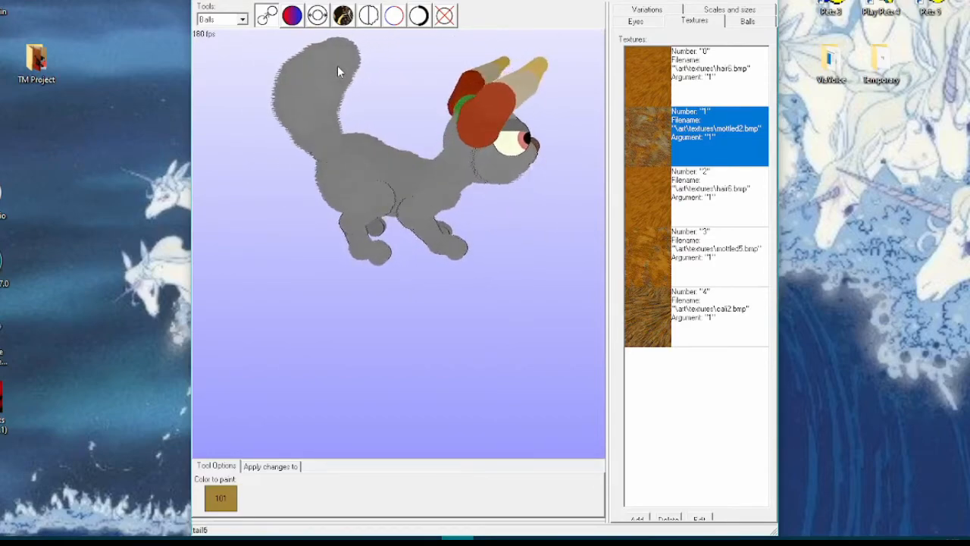
{"action": "left_click", "coordinate": [269, 16]}
{"action": "left_click_drag", "start_coordinate": [530, 89], "coordinate": [452, 96]}
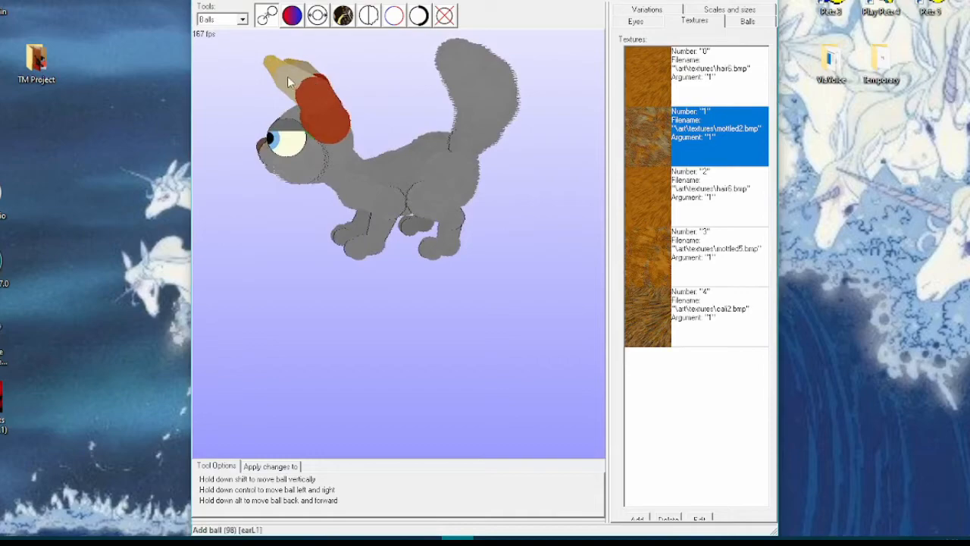
{"action": "left_click_drag", "start_coordinate": [287, 71], "coordinate": [278, 64]}
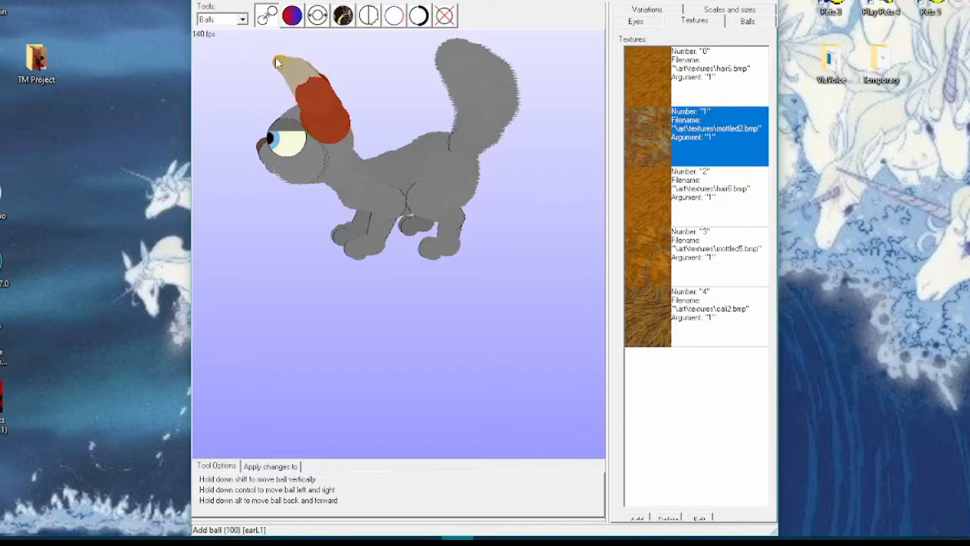
Move the right ear's red ball 95 and the left ear's red ball 94 slightly inward toward the head
{"action": "left_click_drag", "start_coordinate": [241, 126], "coordinate": [284, 122]}
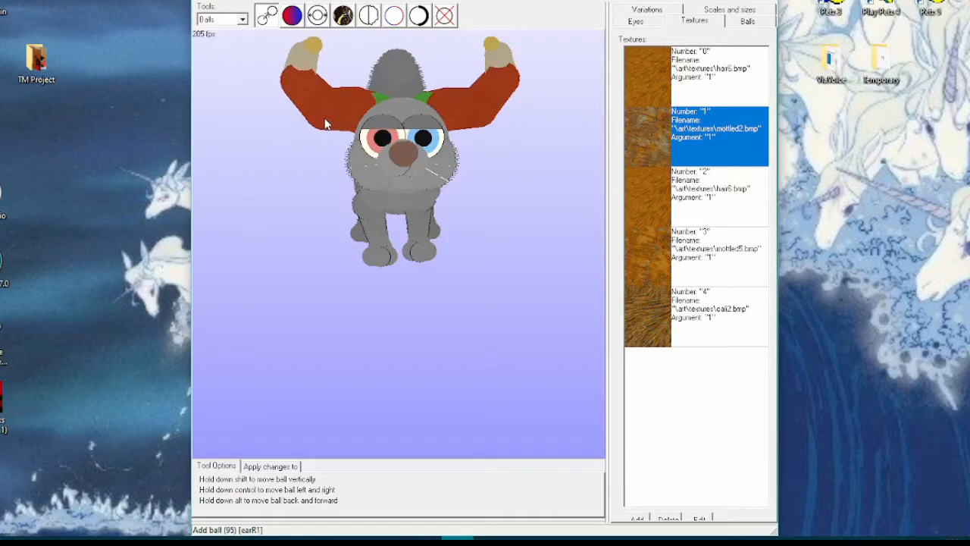
{"action": "left_click_drag", "start_coordinate": [325, 119], "coordinate": [331, 118]}
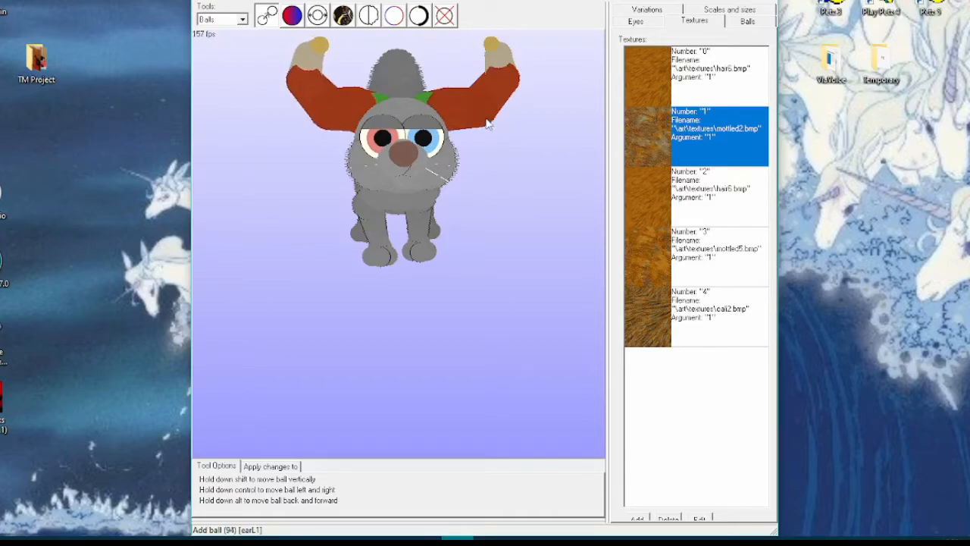
{"action": "left_click_drag", "start_coordinate": [488, 124], "coordinate": [485, 123]}
Paint all the balls of both ears, including the green base balls, with colour 120
{"action": "mouse_move", "coordinate": [504, 215]}
{"action": "left_mouse_down"}
{"action": "mouse_move", "coordinate": [414, 220]}
{"action": "mouse_move", "coordinate": [415, 263]}
{"action": "mouse_move", "coordinate": [502, 219]}
{"action": "mouse_move", "coordinate": [511, 230]}
{"action": "mouse_move", "coordinate": [538, 220]}
{"action": "mouse_move", "coordinate": [493, 224]}
{"action": "mouse_move", "coordinate": [552, 229]}
{"action": "mouse_move", "coordinate": [447, 221]}
{"action": "mouse_move", "coordinate": [554, 232]}
{"action": "mouse_move", "coordinate": [480, 221]}
{"action": "mouse_move", "coordinate": [509, 229]}
{"action": "left_mouse_up"}
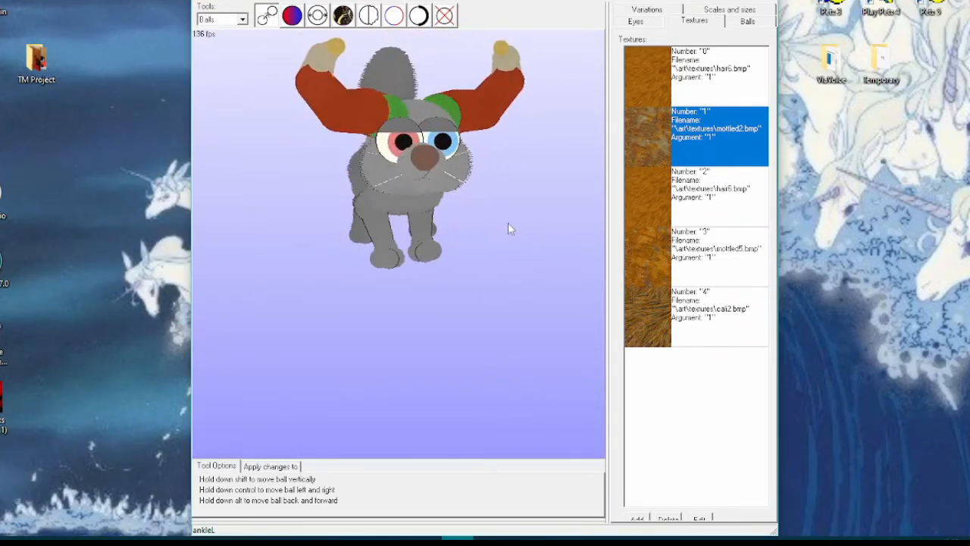
{"action": "left_click_drag", "start_coordinate": [472, 281], "coordinate": [405, 288]}
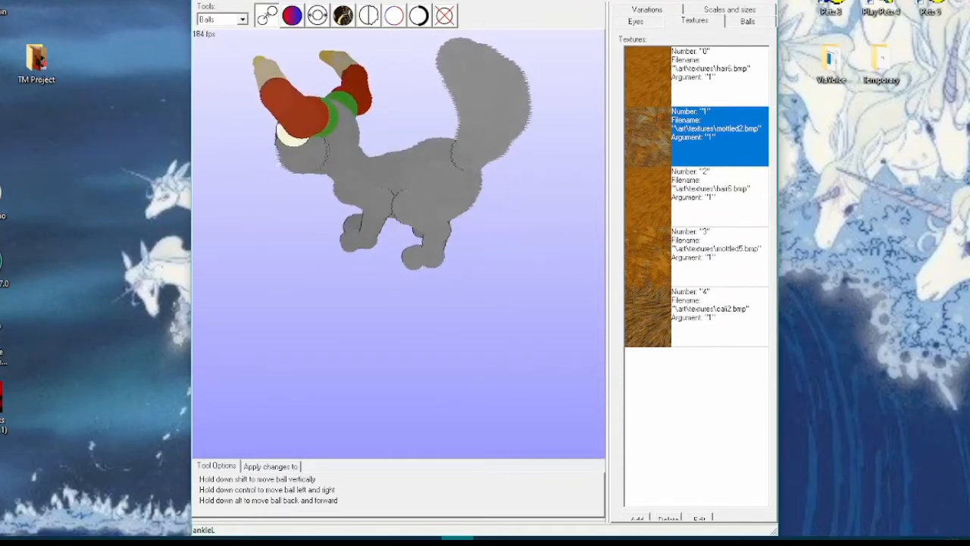
{"action": "left_click", "coordinate": [292, 22]}
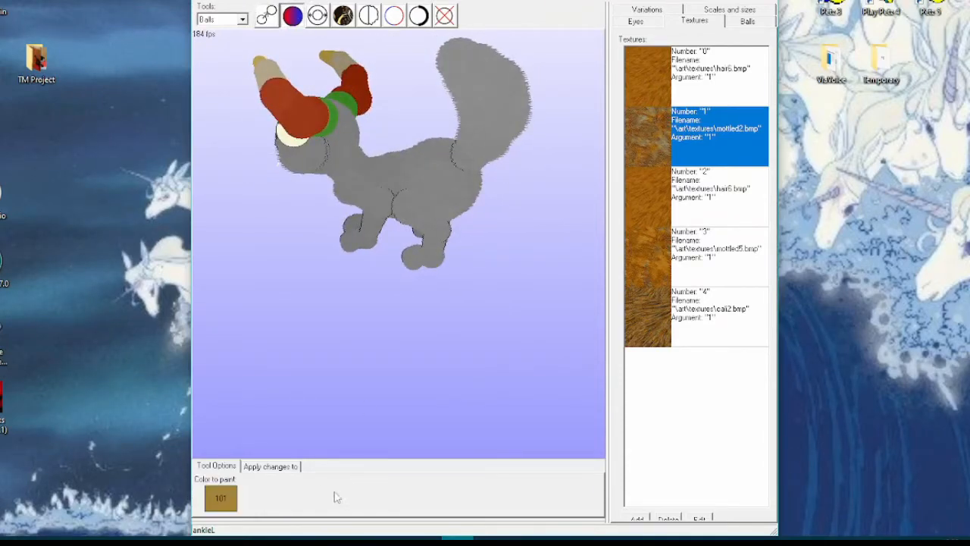
{"action": "left_click", "coordinate": [222, 502]}
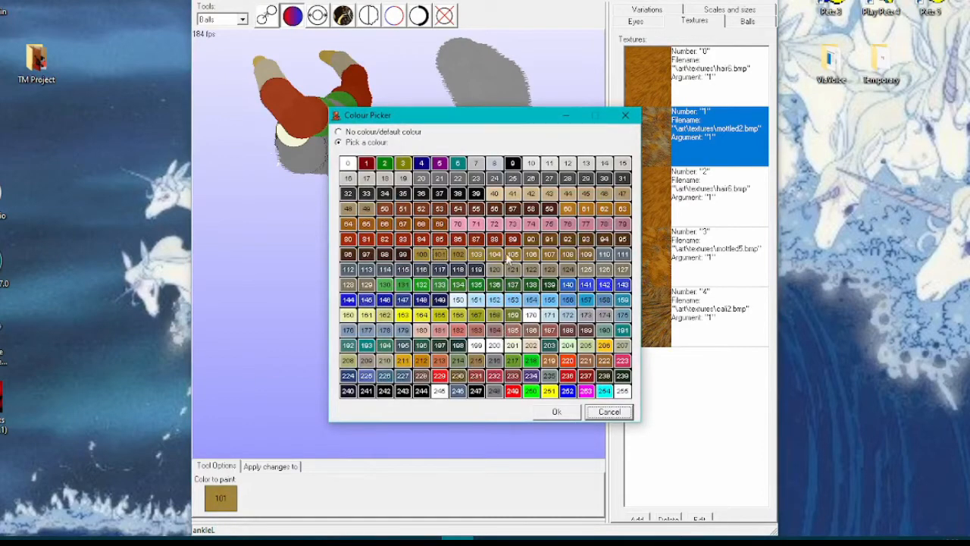
{"action": "left_click", "coordinate": [559, 413]}
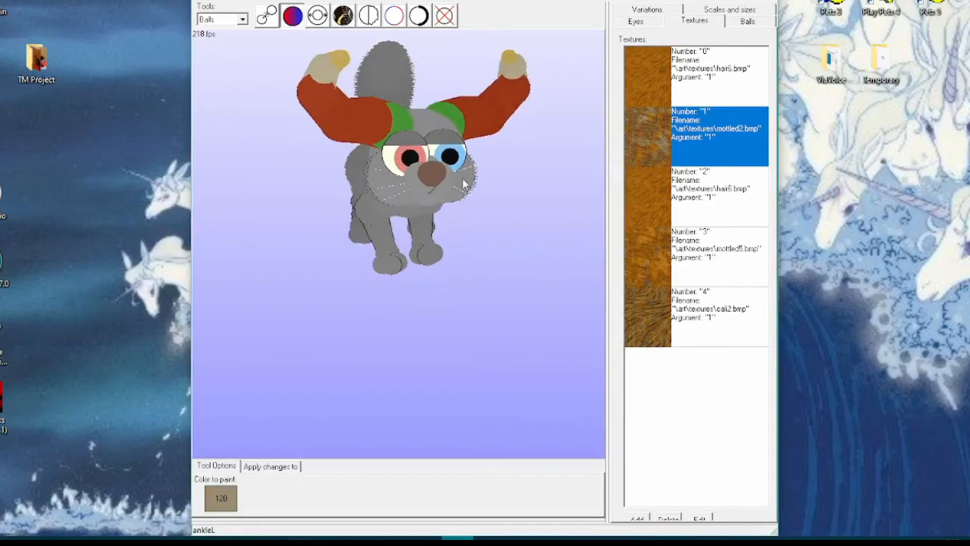
{"action": "left_click", "coordinate": [468, 119]}
{"action": "left_click", "coordinate": [520, 105]}
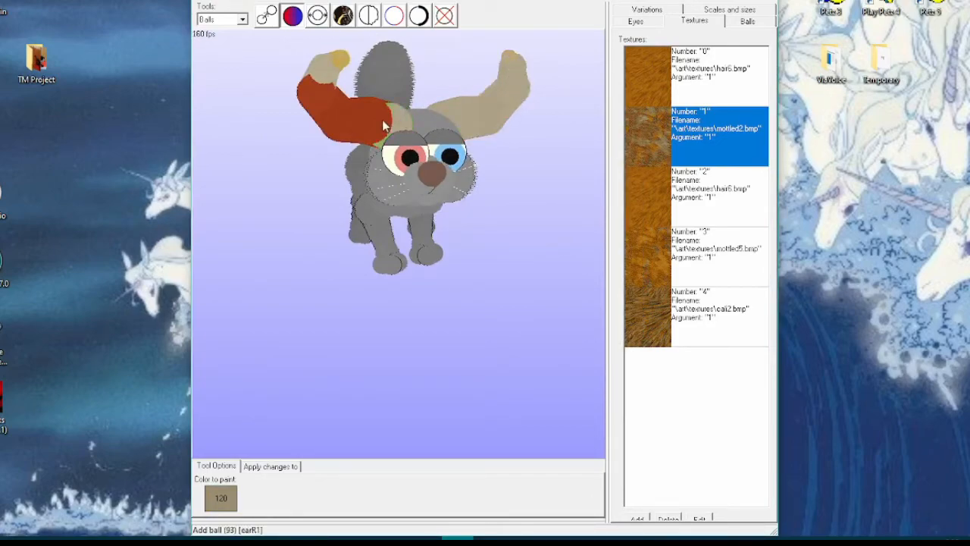
{"action": "left_click", "coordinate": [354, 123]}
{"action": "left_click", "coordinate": [340, 65]}
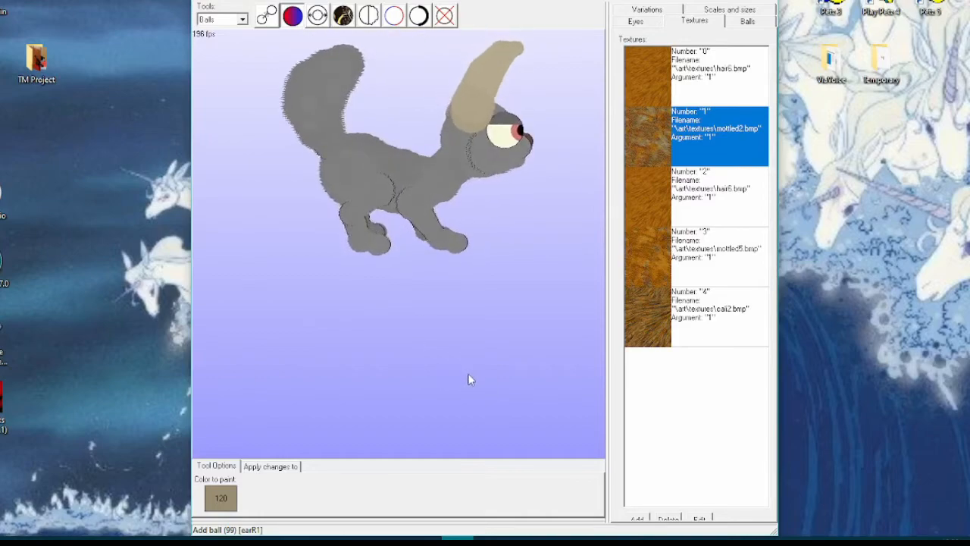
Switch the editing tools to Paintballs and turn the model to a front three-quarter view
{"action": "left_click", "coordinate": [226, 22]}
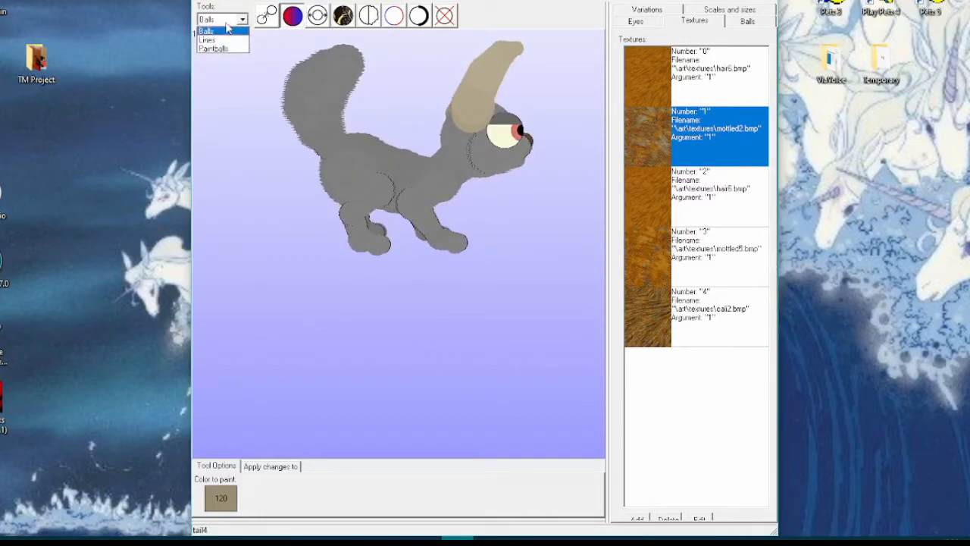
{"action": "left_click", "coordinate": [215, 49]}
{"action": "left_click_drag", "start_coordinate": [434, 346], "coordinate": [397, 342]}
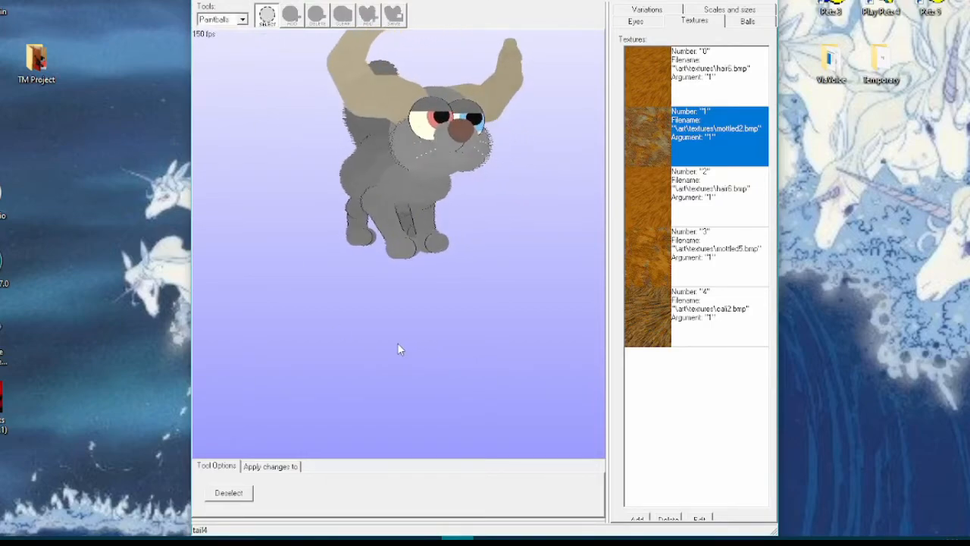
Place a paintball of colour 180, fuzz 2 and size 50 on the front of the cat's left cheek ball
{"action": "left_click", "coordinate": [207, 22]}
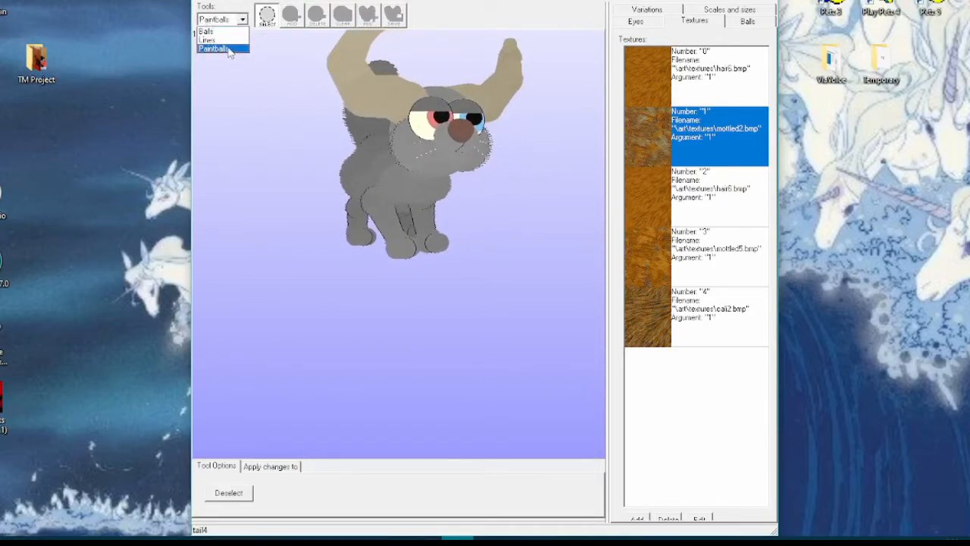
{"action": "left_click", "coordinate": [230, 50]}
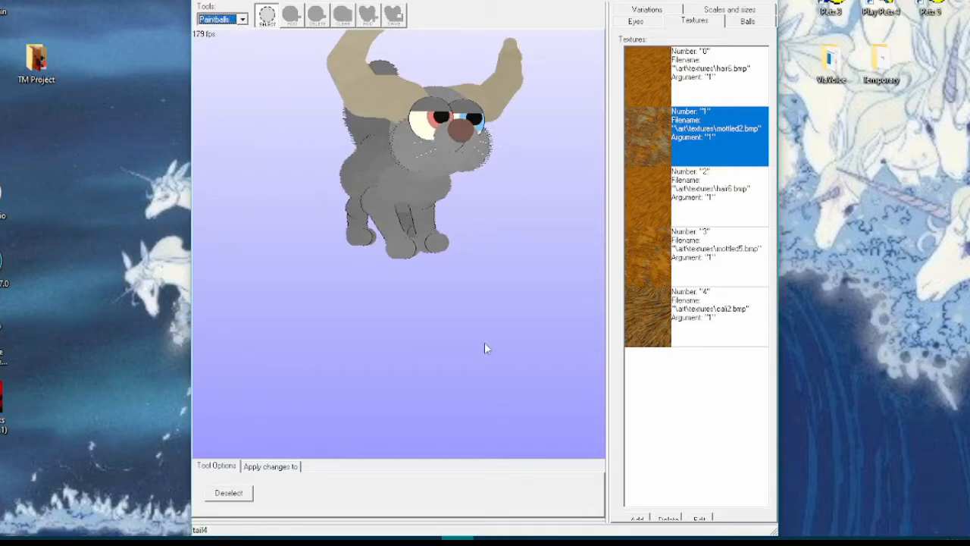
{"action": "left_click_drag", "start_coordinate": [478, 329], "coordinate": [514, 333]}
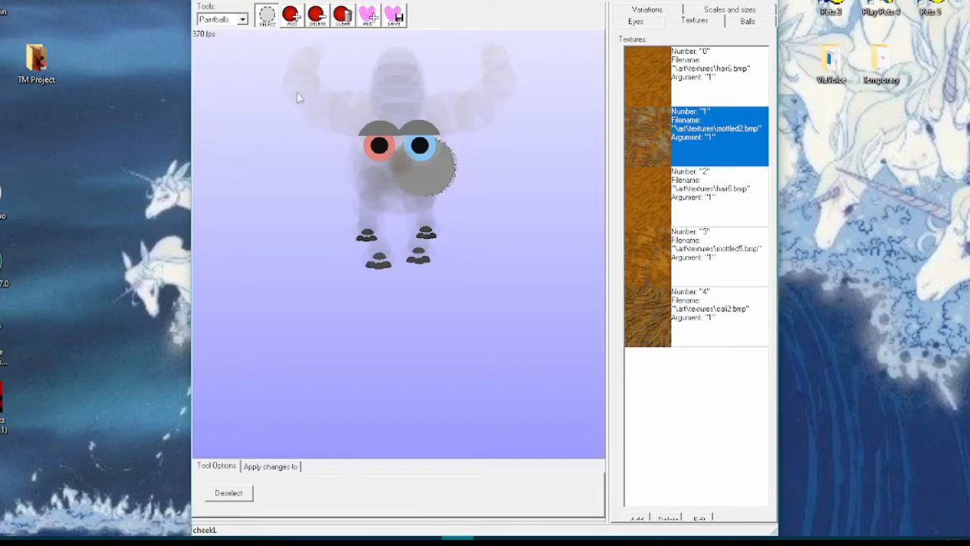
{"action": "left_click", "coordinate": [292, 16]}
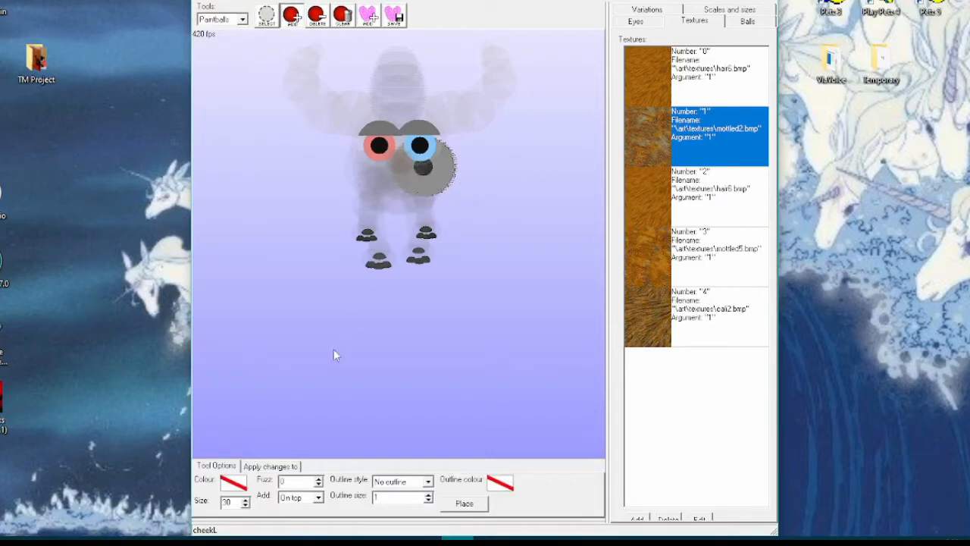
{"action": "left_click", "coordinate": [234, 483]}
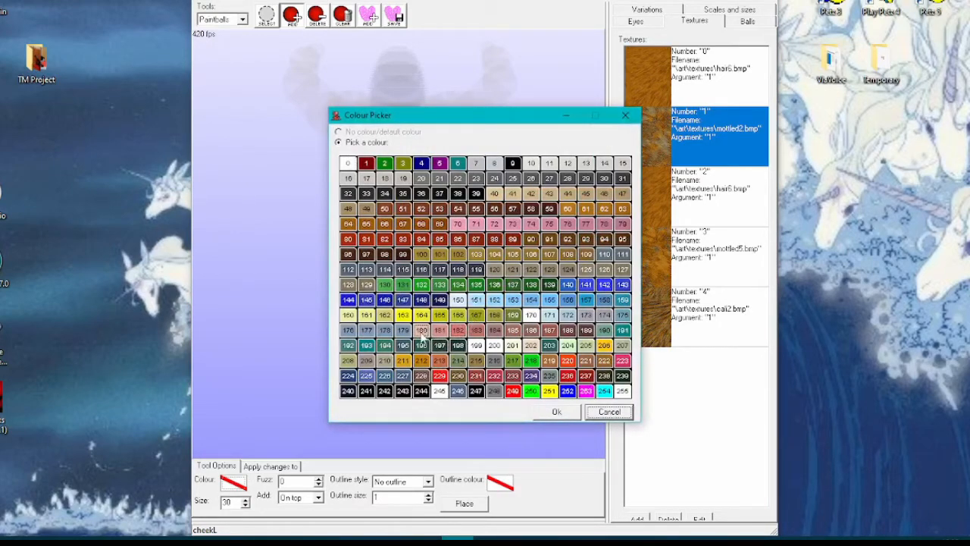
{"action": "left_click", "coordinate": [559, 412]}
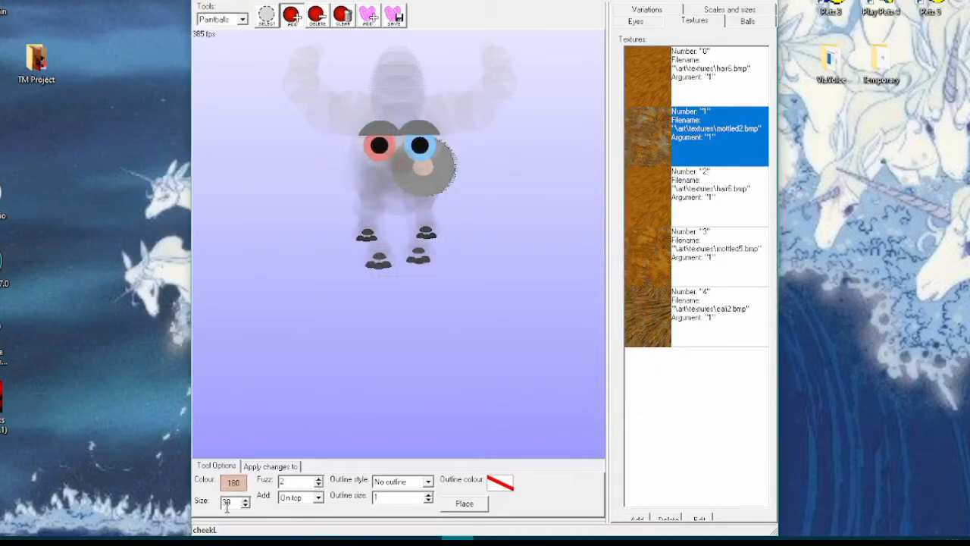
{"action": "left_click_drag", "start_coordinate": [233, 503], "coordinate": [220, 505]}
{"action": "type", "text": "70"}
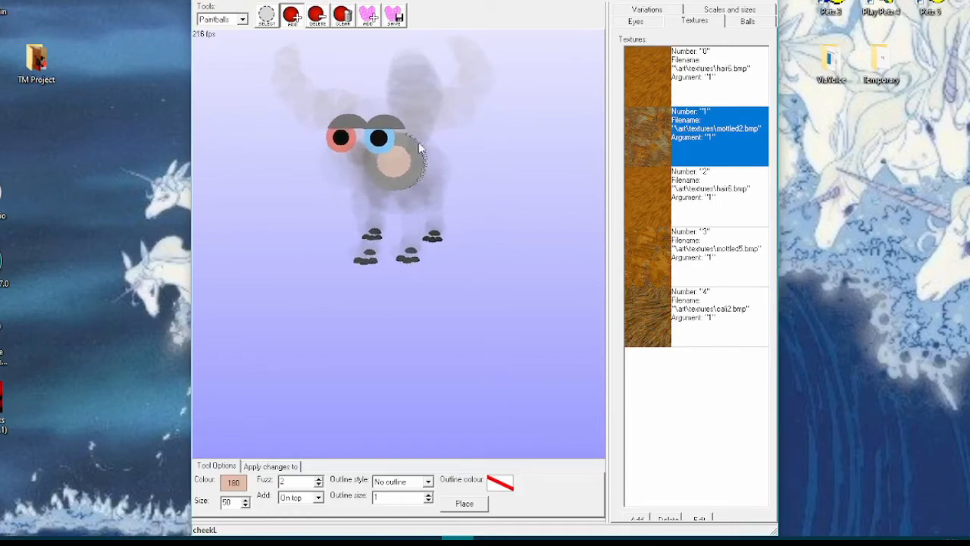
{"action": "left_click", "coordinate": [463, 507]}
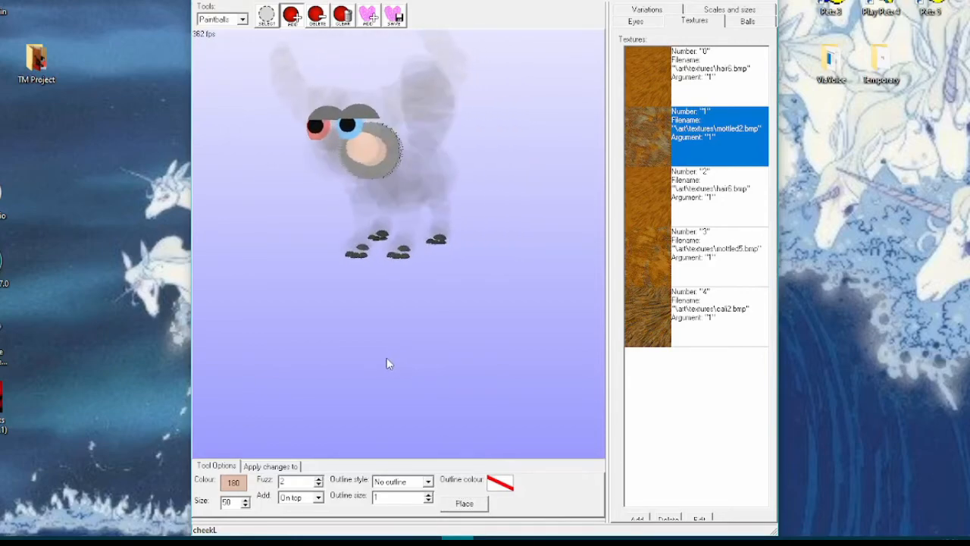
Try placing a matching colour 180 paintball on the right cheek and check both cheeks on the full model
{"action": "left_click", "coordinate": [266, 16]}
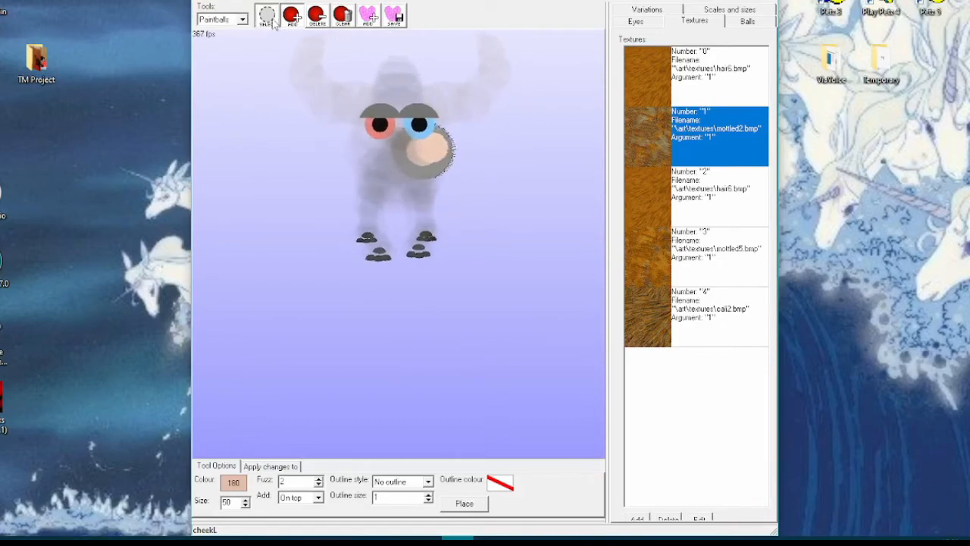
{"action": "left_click", "coordinate": [291, 15]}
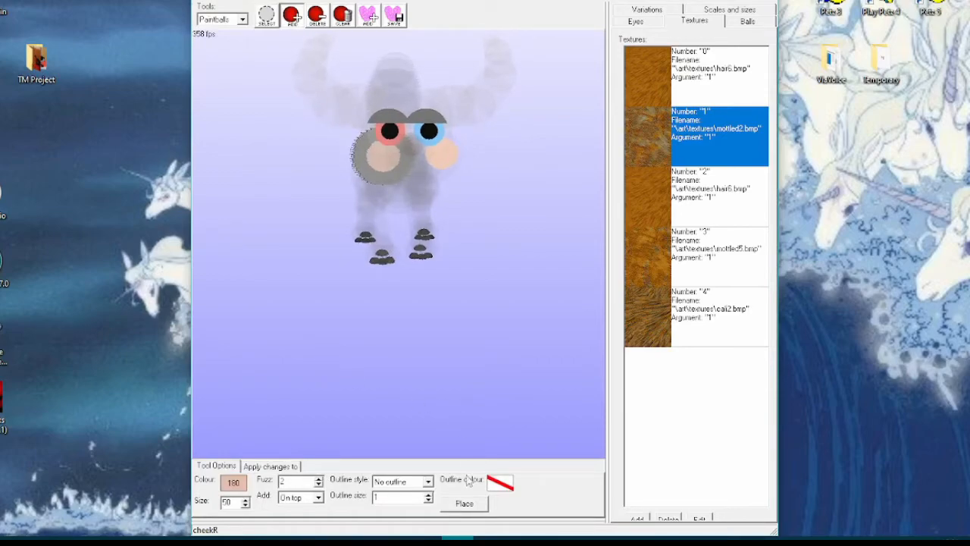
{"action": "left_click", "coordinate": [469, 505]}
{"action": "mouse_move", "coordinate": [457, 388]}
{"action": "left_mouse_down"}
{"action": "mouse_move", "coordinate": [447, 382]}
{"action": "mouse_move", "coordinate": [456, 386]}
{"action": "left_mouse_up"}
{"action": "left_click", "coordinate": [225, 19]}
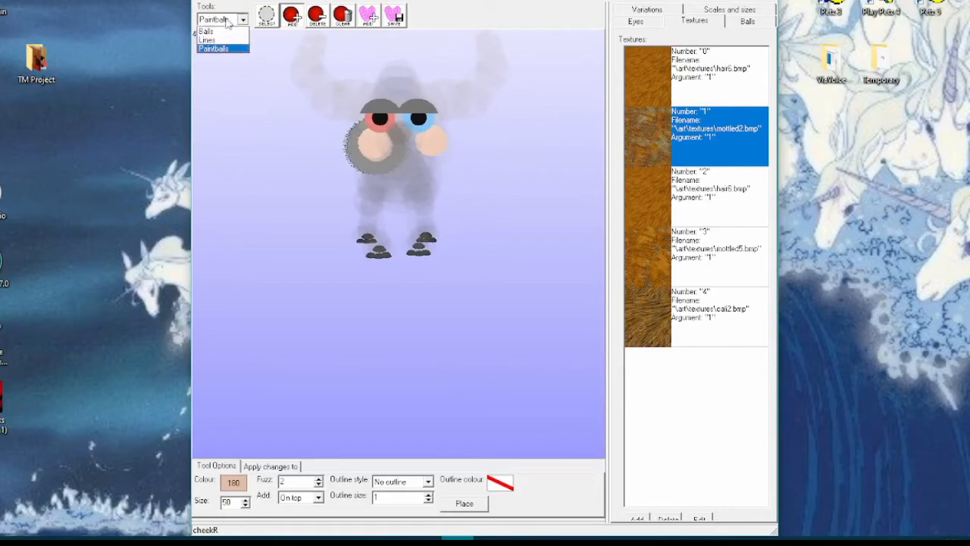
{"action": "left_click", "coordinate": [224, 31]}
{"action": "left_click_drag", "start_coordinate": [284, 225], "coordinate": [285, 226]}
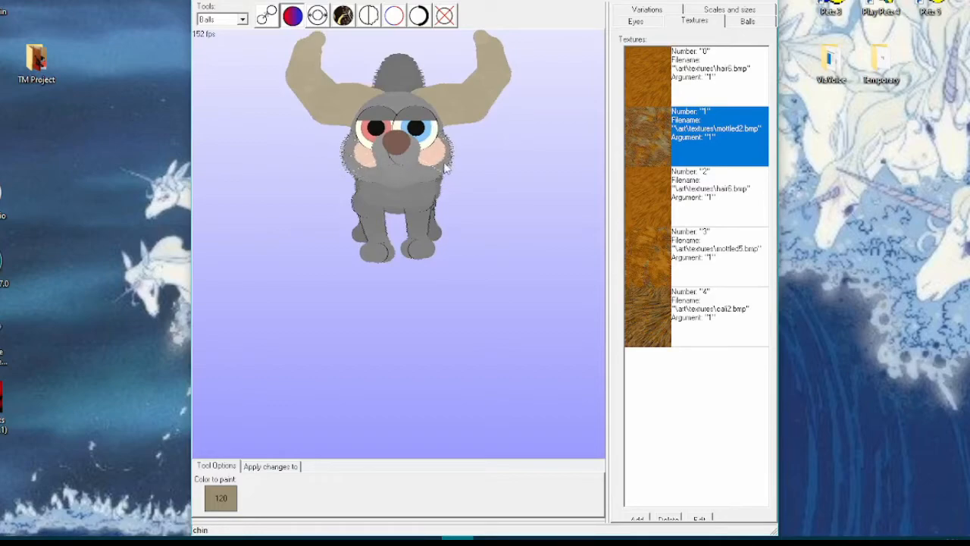
Delete the paintball from the right cheek ball
{"action": "left_click", "coordinate": [225, 21]}
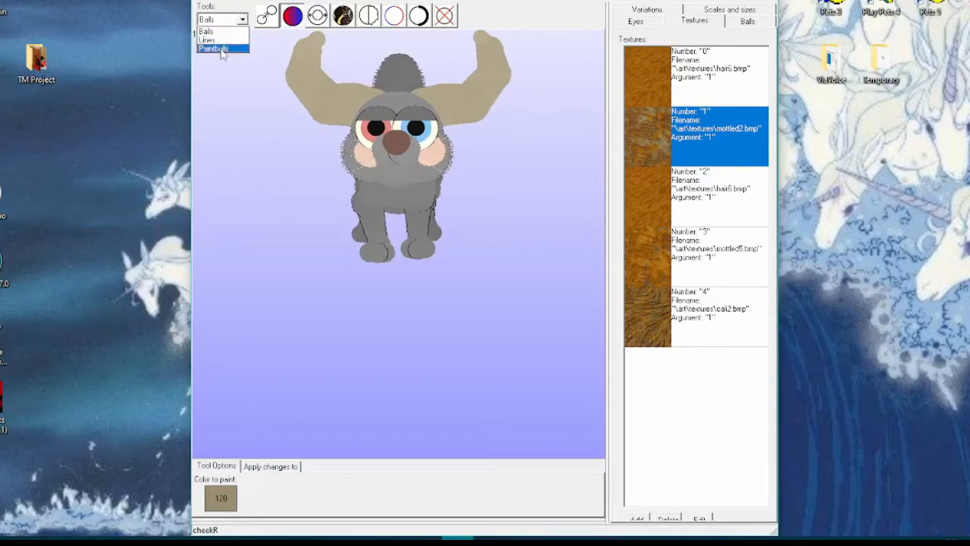
{"action": "left_click", "coordinate": [213, 47]}
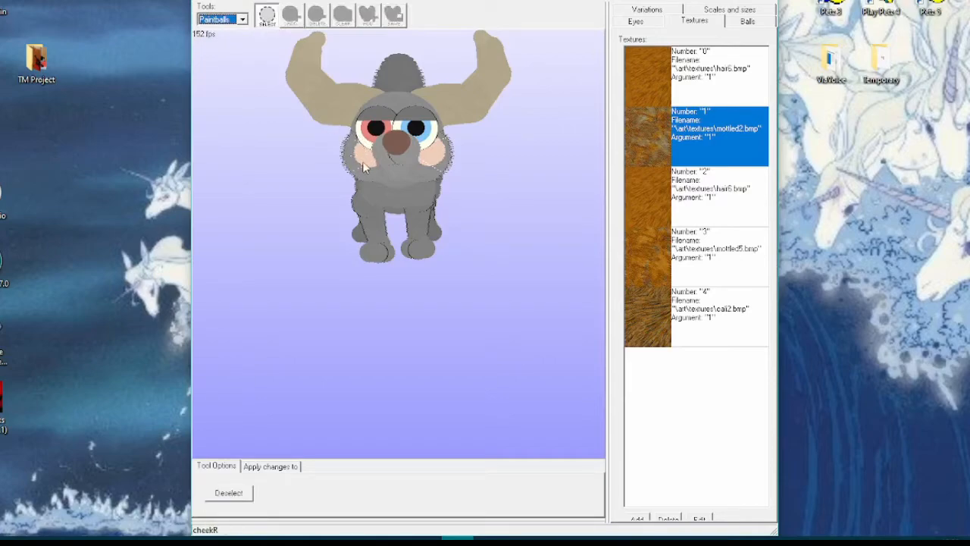
{"action": "left_click", "coordinate": [367, 160]}
{"action": "left_click", "coordinate": [317, 17]}
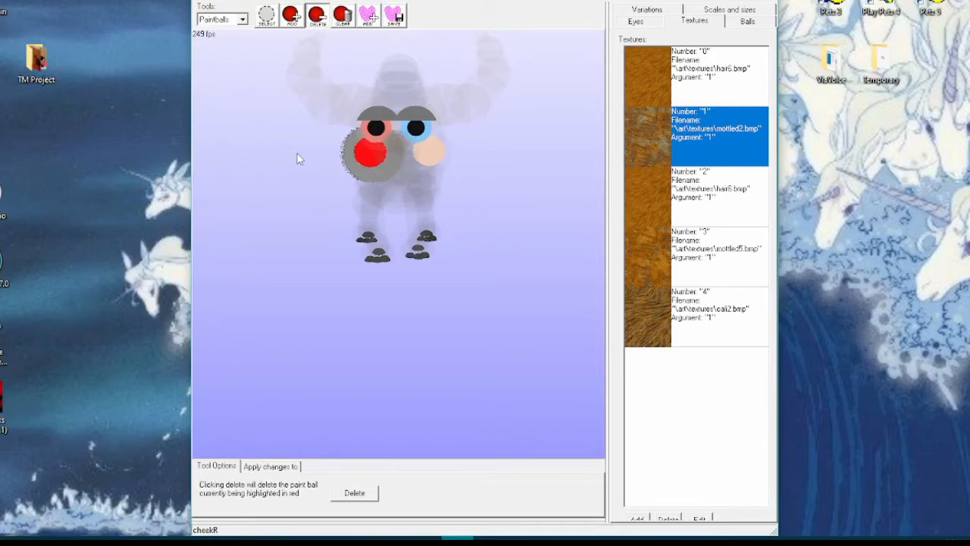
{"action": "left_click", "coordinate": [360, 497]}
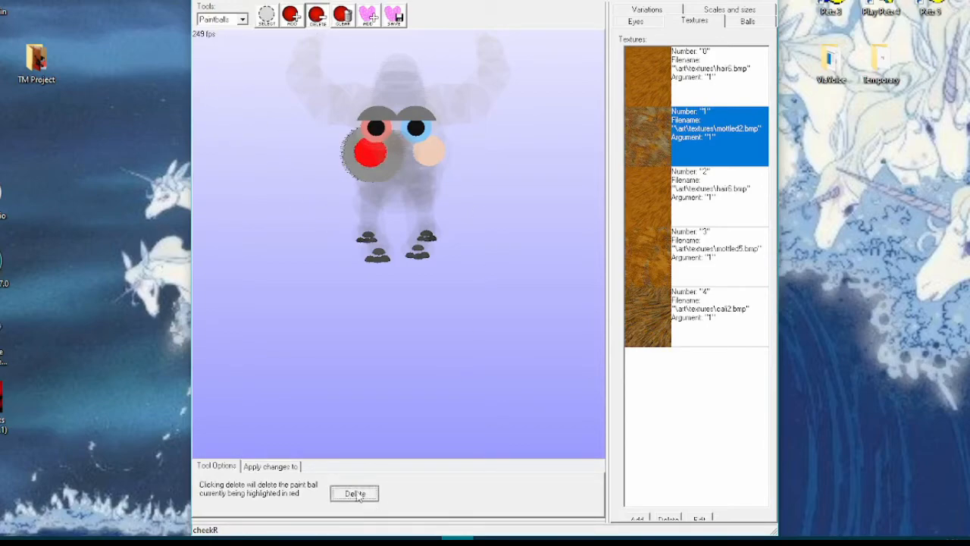
Place a new paintball of colour 180, fuzz 2 and size 50 on the right cheek and return to editing balls
{"action": "left_click", "coordinate": [291, 18]}
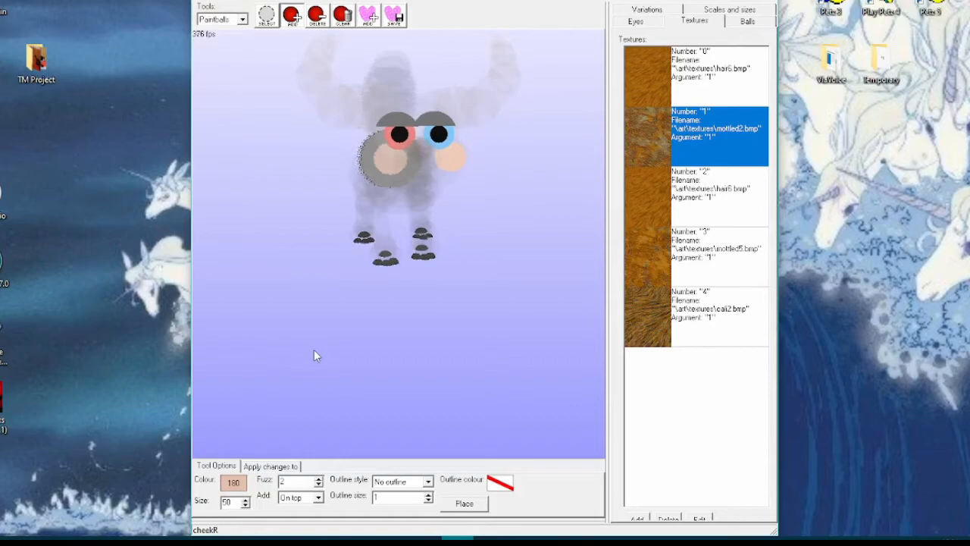
{"action": "left_click", "coordinate": [464, 504]}
{"action": "left_click", "coordinate": [243, 19]}
{"action": "left_click", "coordinate": [220, 34]}
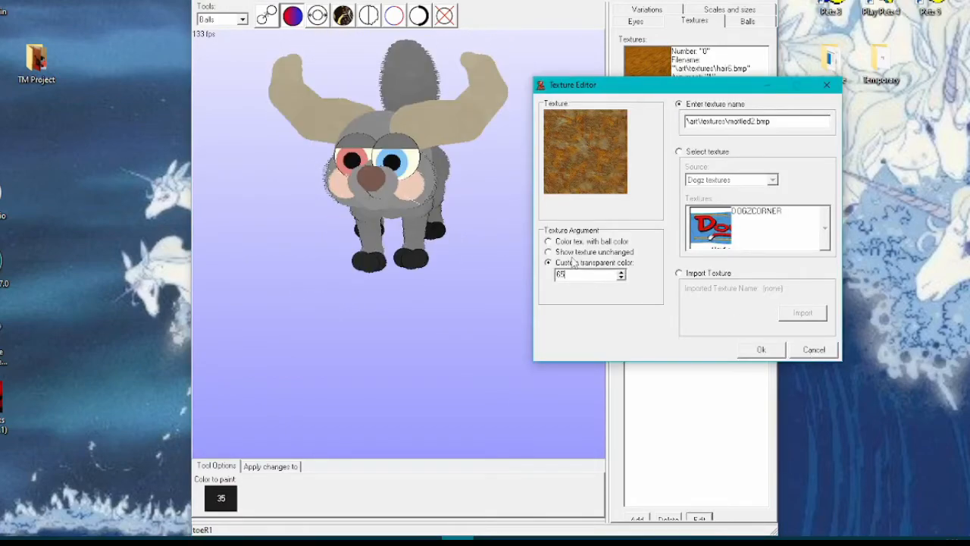
Set texture 1 to be selected from a texture library, using Petz textures as the source
{"action": "left_click", "coordinate": [680, 152]}
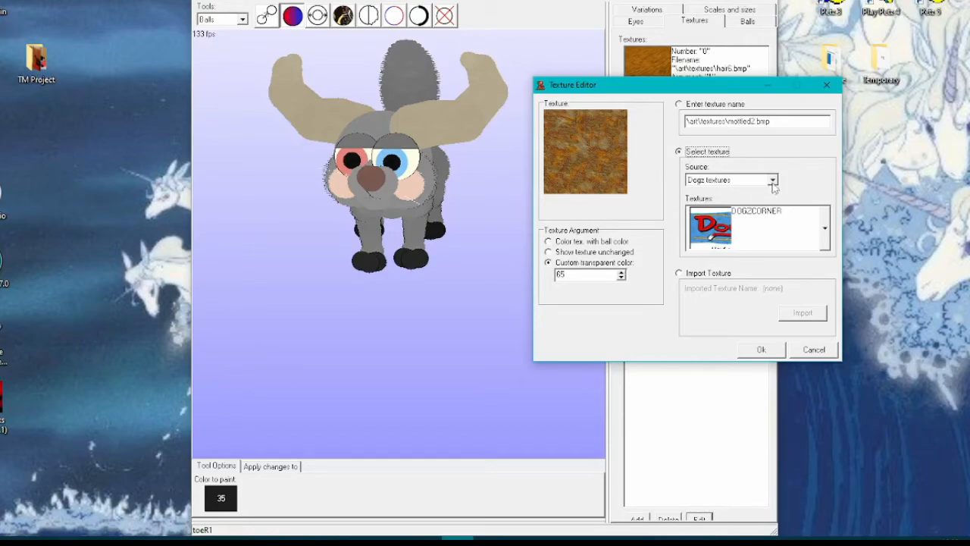
{"action": "left_click", "coordinate": [803, 249]}
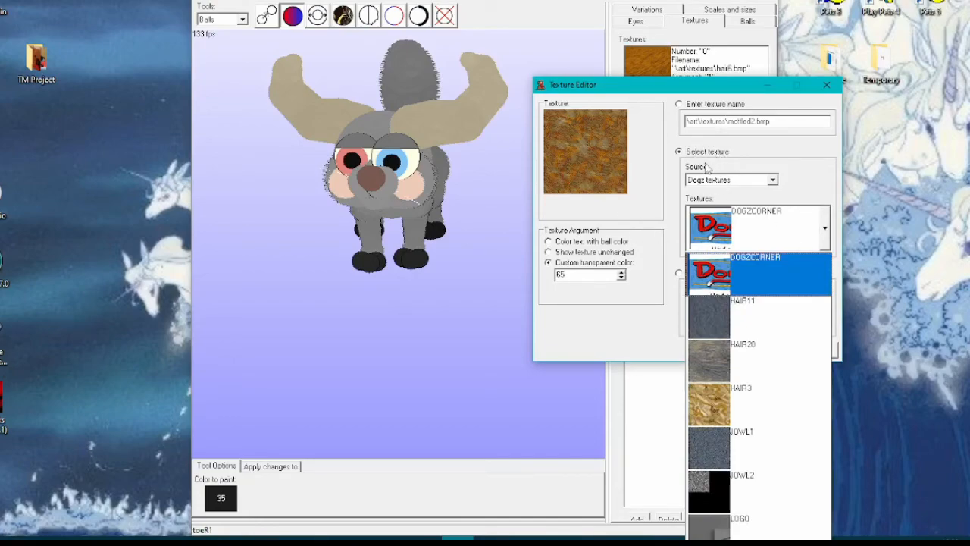
{"action": "left_click", "coordinate": [754, 186]}
{"action": "left_click", "coordinate": [754, 187]}
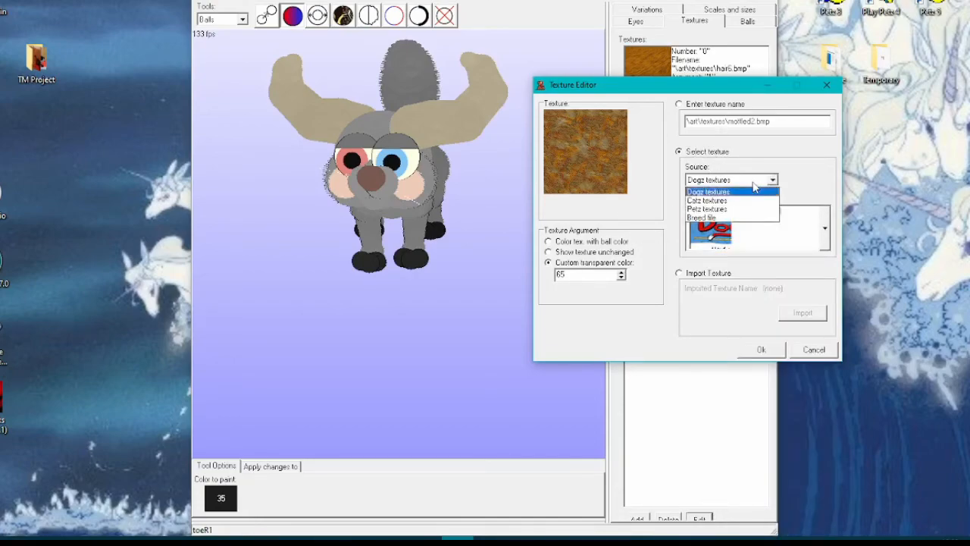
{"action": "left_click", "coordinate": [735, 200]}
{"action": "left_click", "coordinate": [720, 180]}
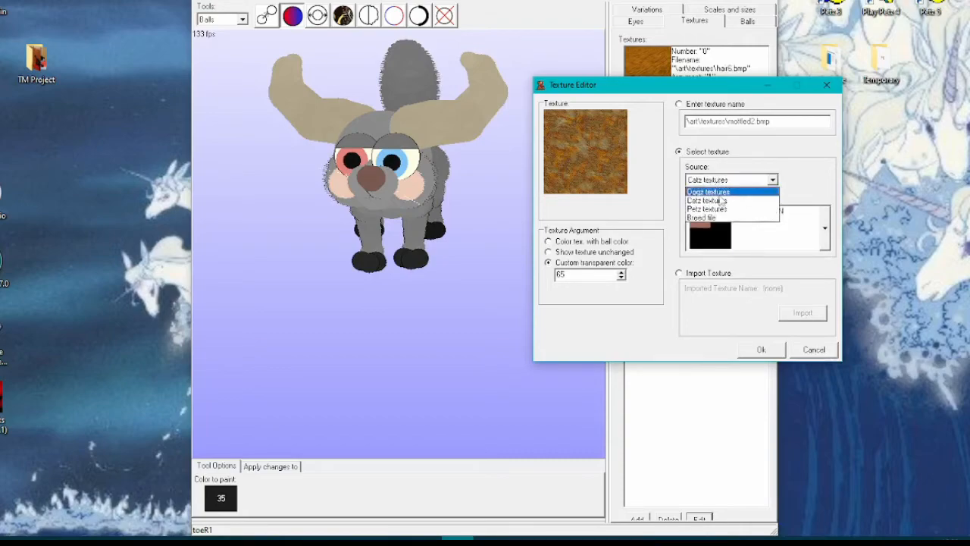
{"action": "left_click", "coordinate": [711, 209]}
Choose HAIR20 as texture 1 and apply the change
{"action": "left_click", "coordinate": [758, 212]}
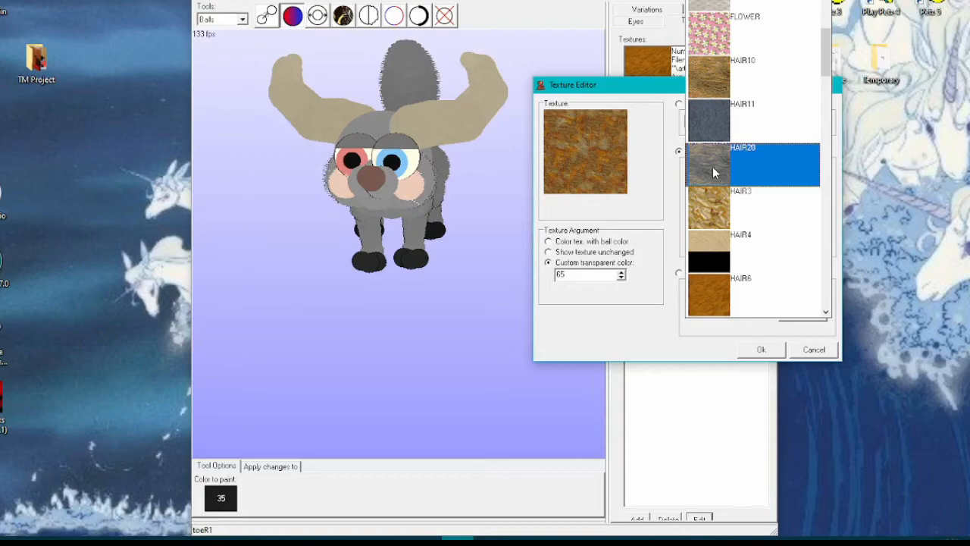
{"action": "left_click", "coordinate": [718, 73]}
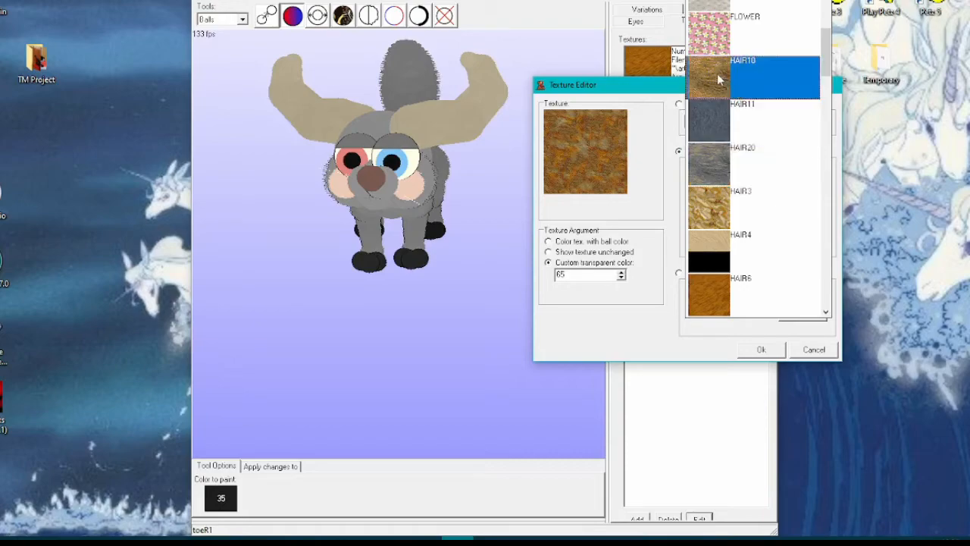
{"action": "left_click", "coordinate": [724, 173]}
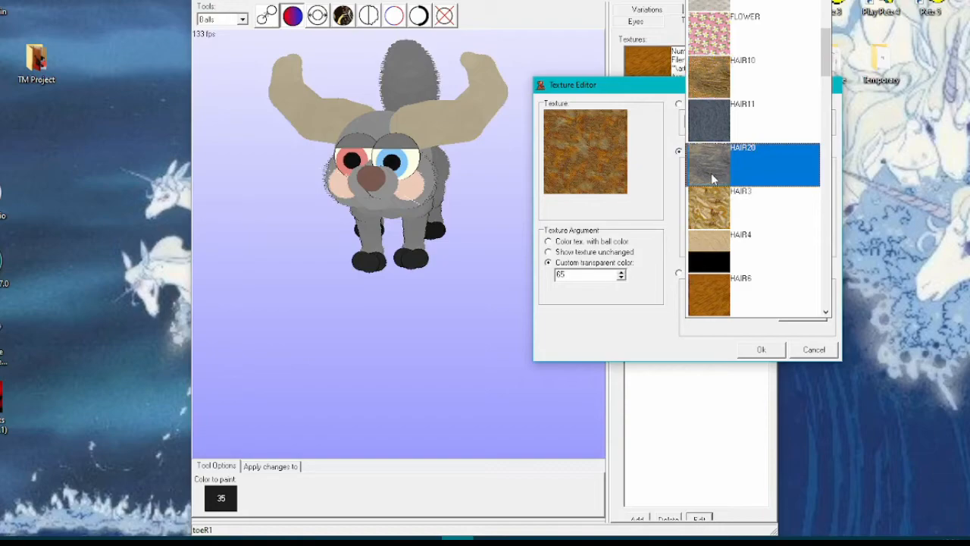
{"action": "left_click", "coordinate": [711, 173]}
{"action": "left_click", "coordinate": [761, 349]}
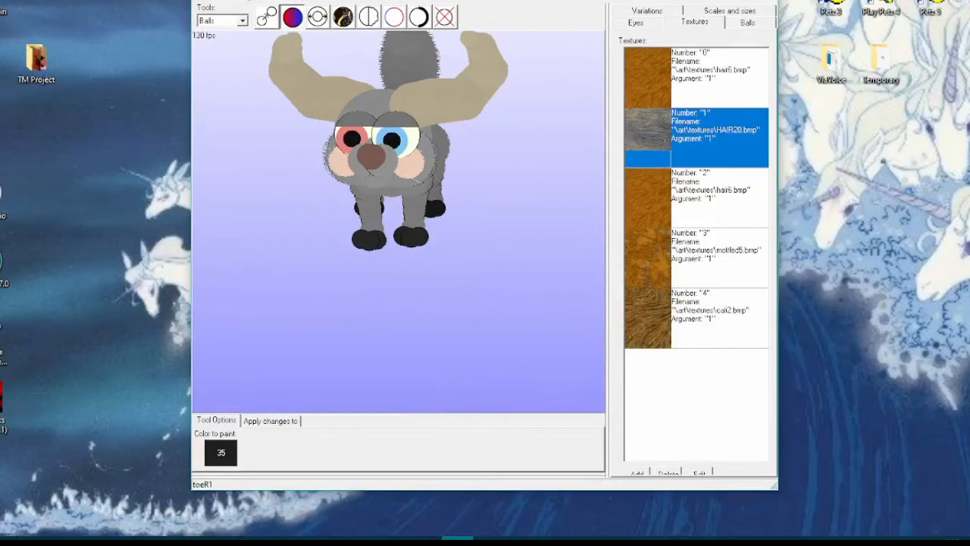
Paint the cat's body, tail, legs, head and cheeks with colour 35
{"action": "left_click_drag", "start_coordinate": [523, 1], "coordinate": [523, 0]}
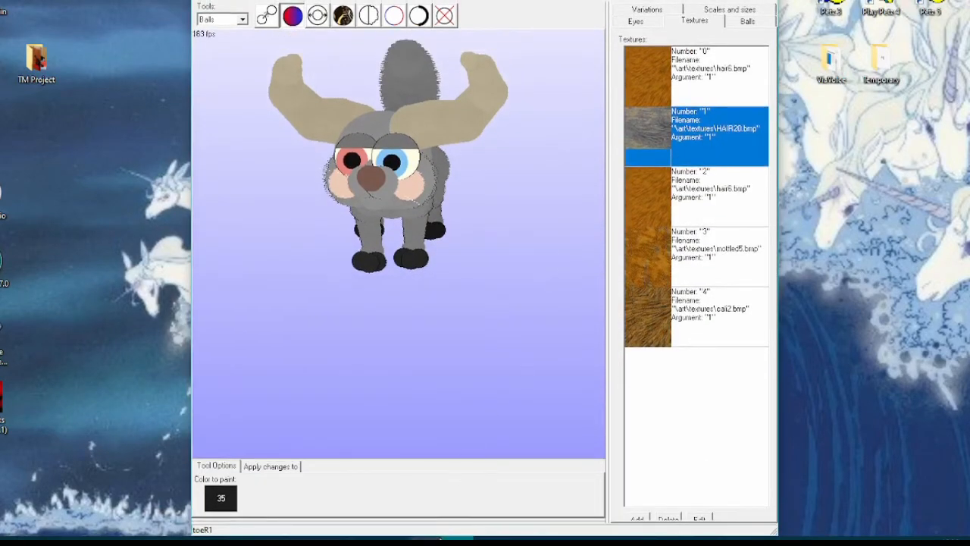
{"action": "left_click_drag", "start_coordinate": [437, 346], "coordinate": [492, 350]}
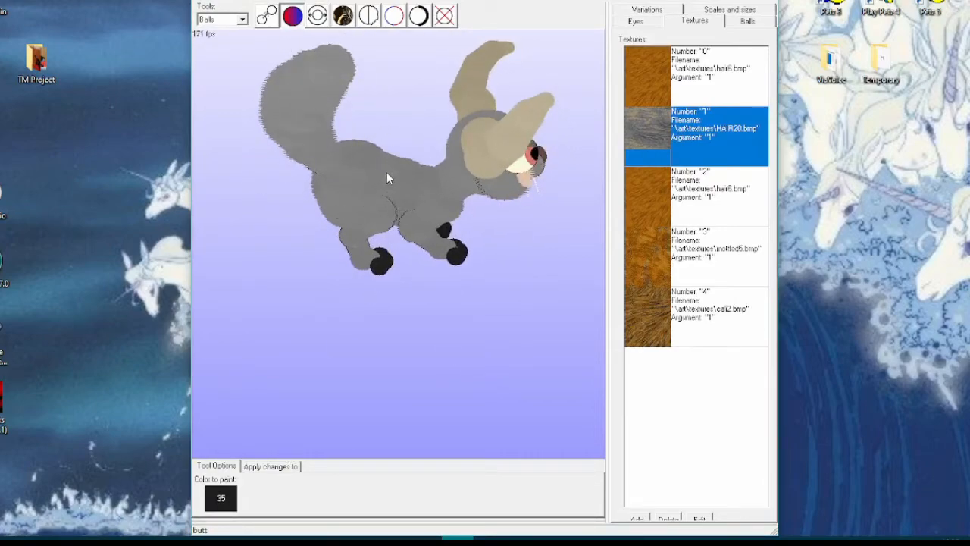
{"action": "left_click", "coordinate": [360, 149]}
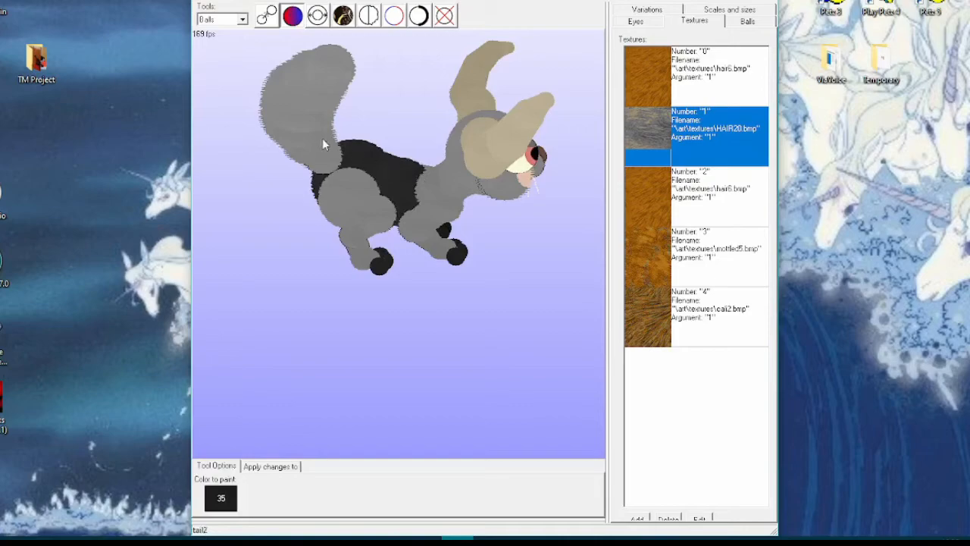
{"action": "left_click_drag", "start_coordinate": [316, 154], "coordinate": [512, 246]}
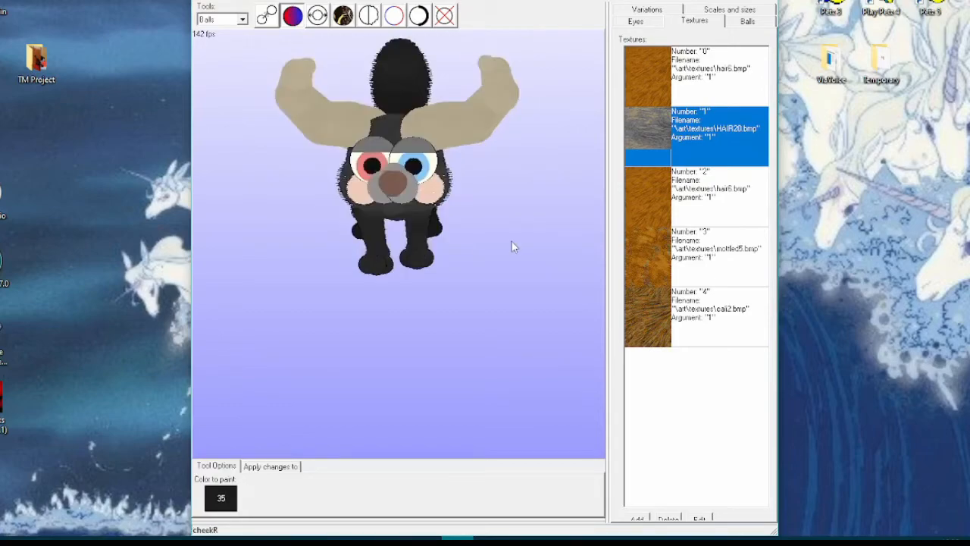
Set the eyelid colour to 35
{"action": "left_click", "coordinate": [637, 22]}
{"action": "left_click", "coordinate": [645, 92]}
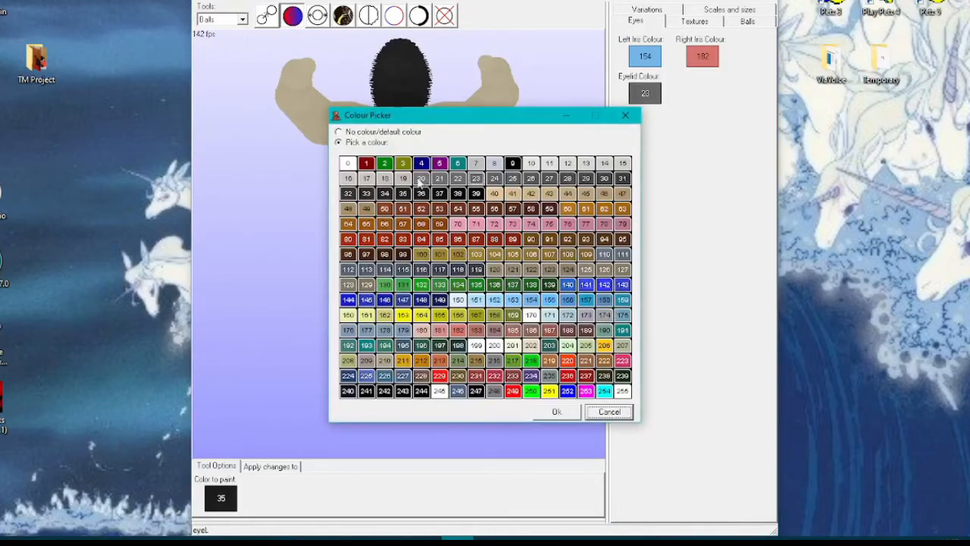
{"action": "left_click", "coordinate": [402, 196]}
{"action": "left_click", "coordinate": [555, 412]}
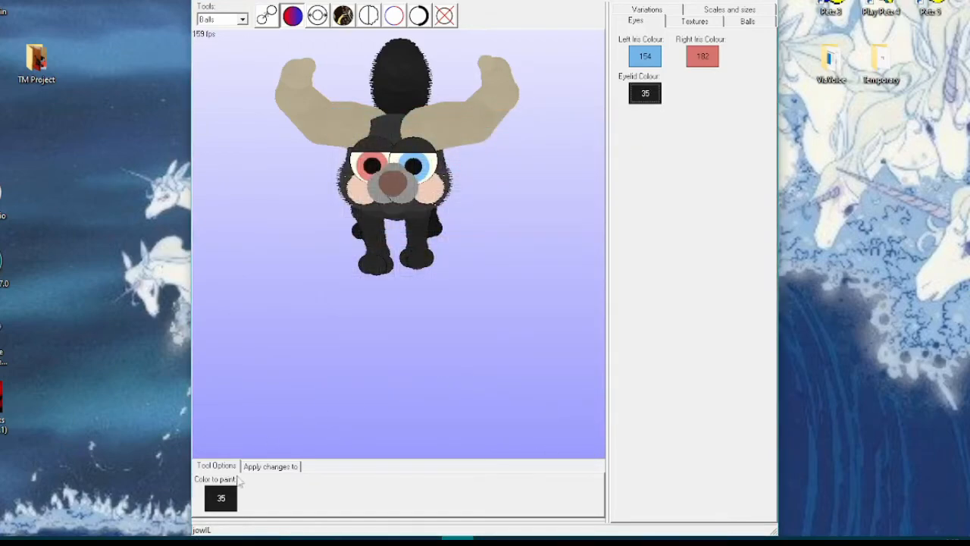
Change the ball paint colour to 19 and paint the jowls and chin with it
{"action": "left_click", "coordinate": [218, 498]}
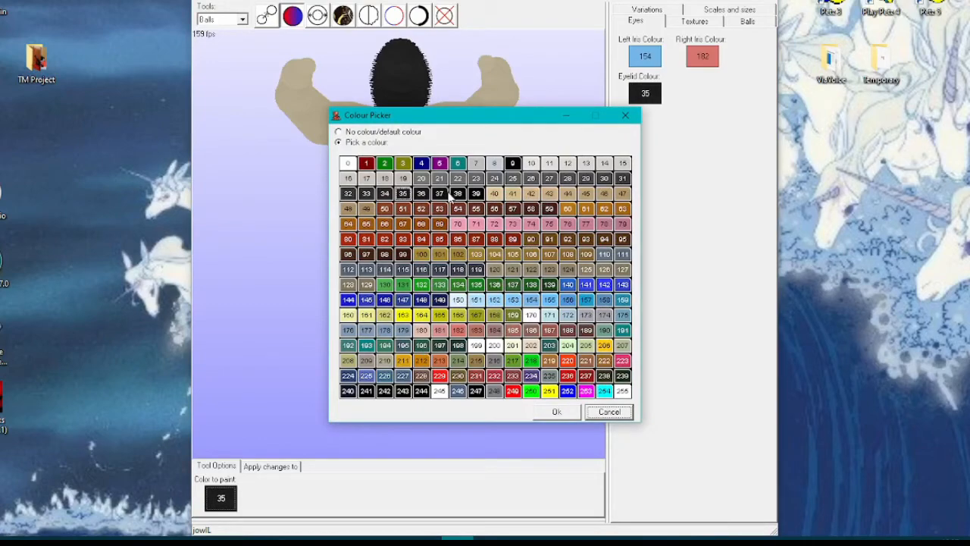
{"action": "left_click", "coordinate": [403, 179]}
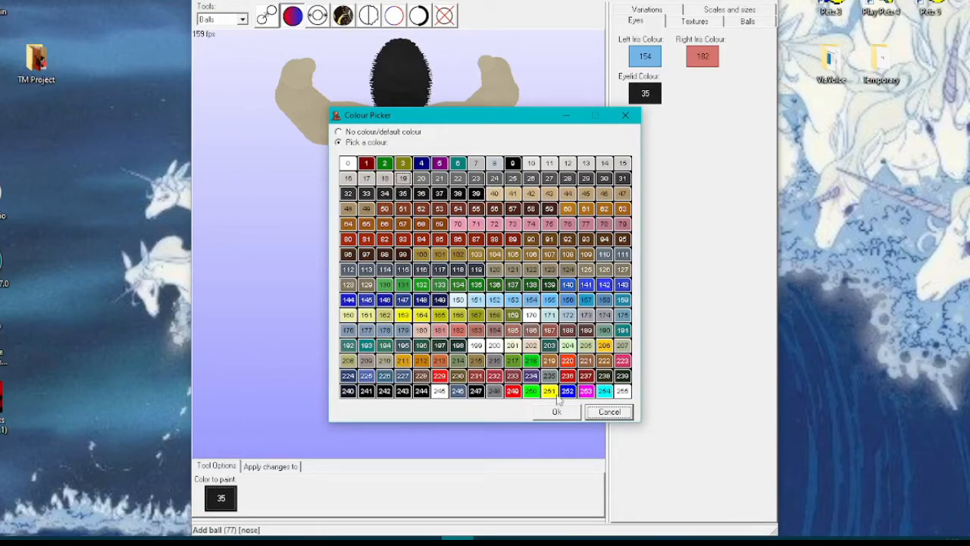
{"action": "left_click", "coordinate": [558, 412]}
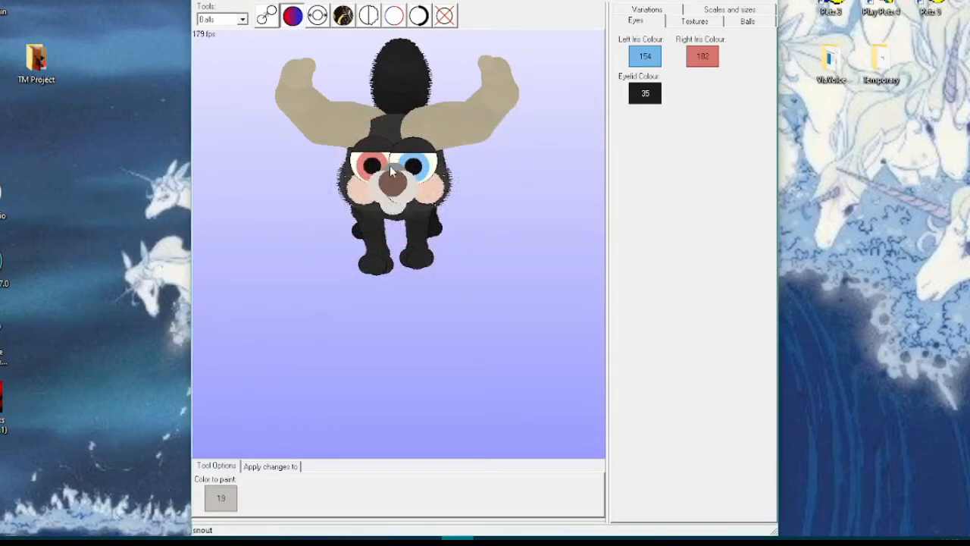
Paint the top of the cat's snout with colour 19
{"action": "left_click", "coordinate": [392, 171]}
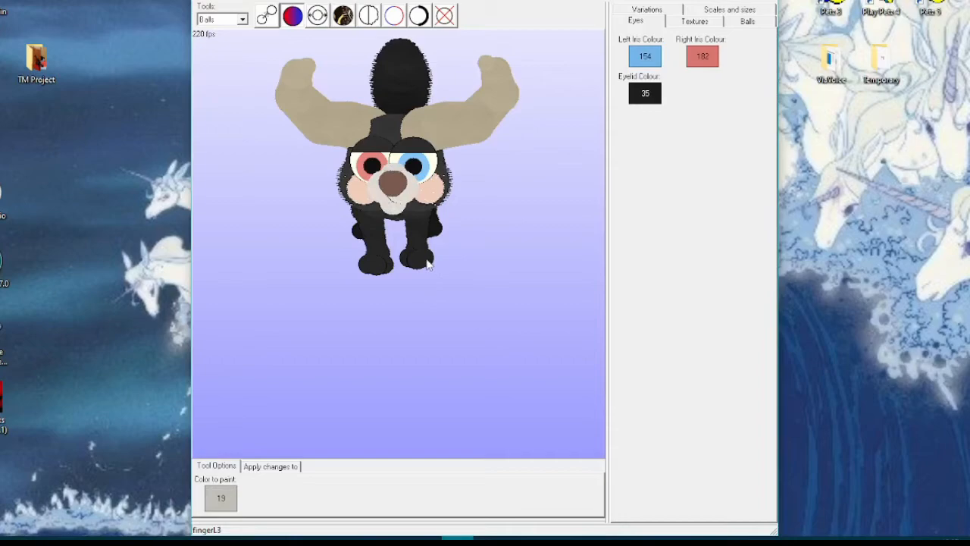
{"action": "mouse_move", "coordinate": [439, 298]}
{"action": "left_mouse_down"}
{"action": "mouse_move", "coordinate": [397, 292]}
{"action": "mouse_move", "coordinate": [445, 301]}
{"action": "left_mouse_up"}
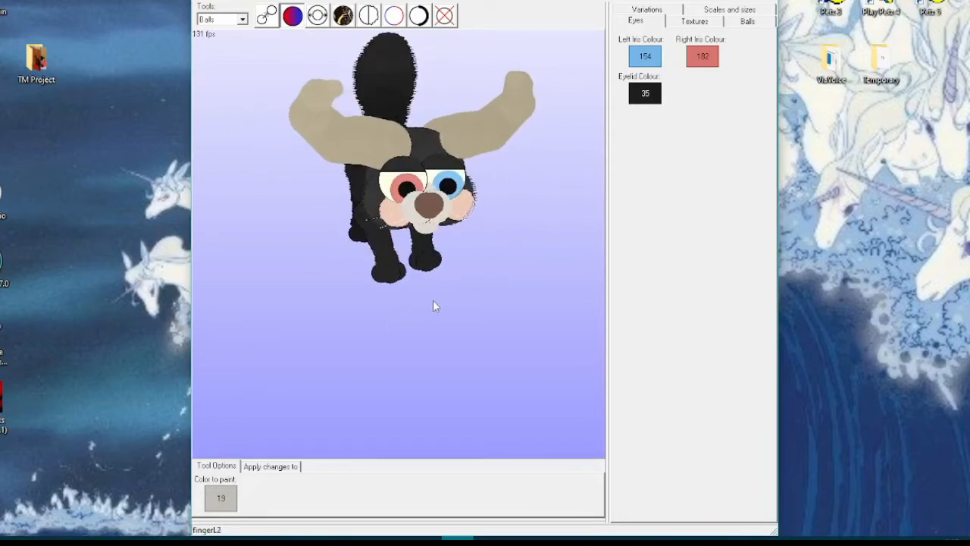
Edit texture 1, HAIR20.bmp, to use a custom transparent colour of 25
{"action": "left_click", "coordinate": [693, 22]}
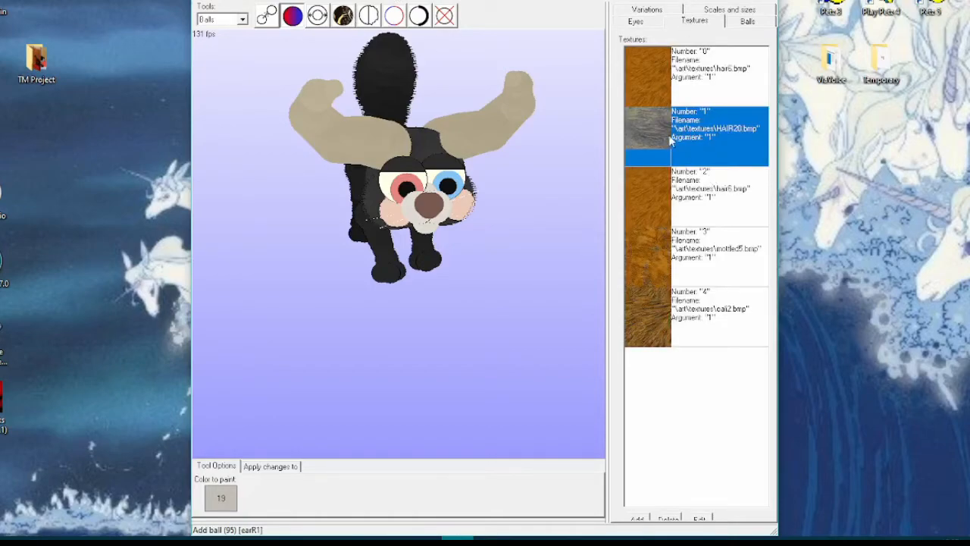
{"action": "left_click", "coordinate": [699, 519]}
{"action": "left_click", "coordinate": [562, 267]}
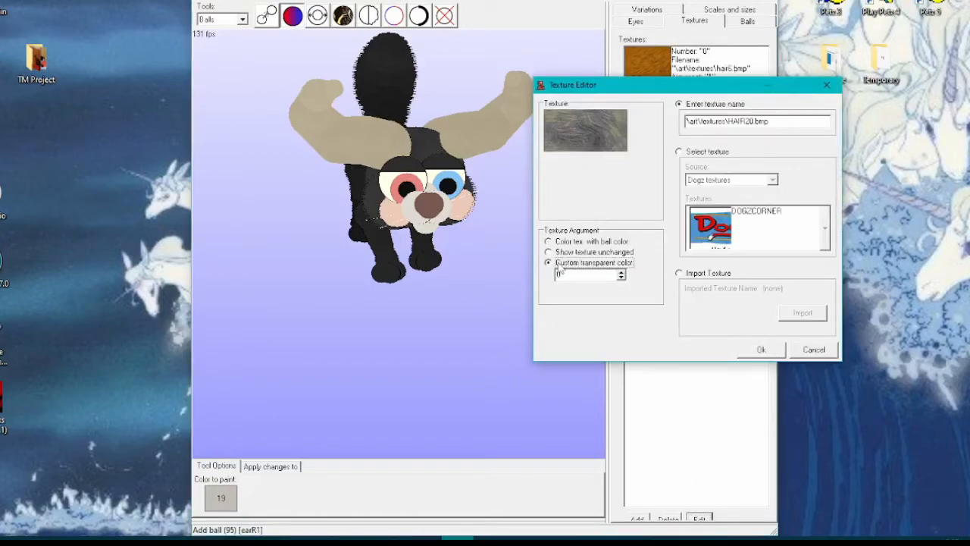
{"action": "double_click", "coordinate": [570, 274]}
{"action": "left_click", "coordinate": [761, 349]}
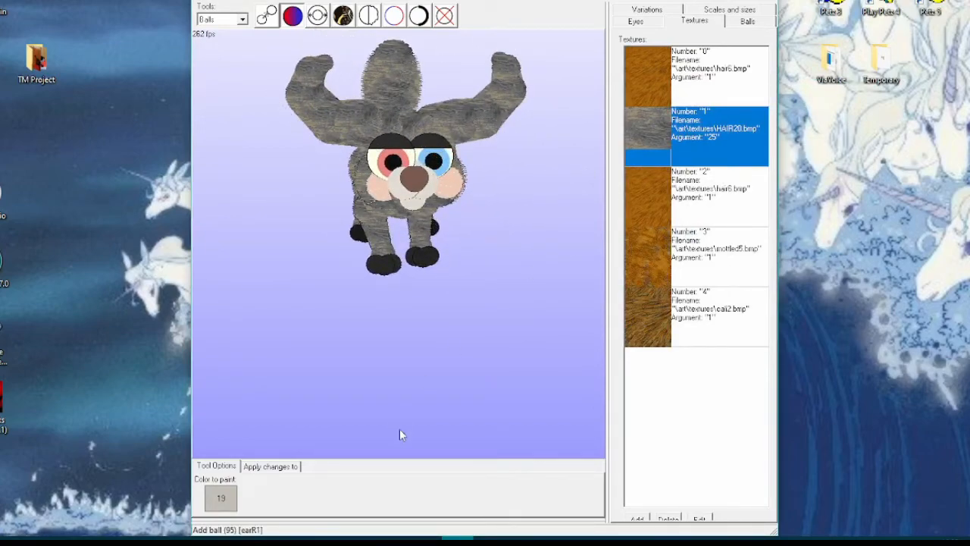
Apply the mottled5.bmp texture to all the balls of both horn-like ears
{"action": "left_click", "coordinate": [343, 15]}
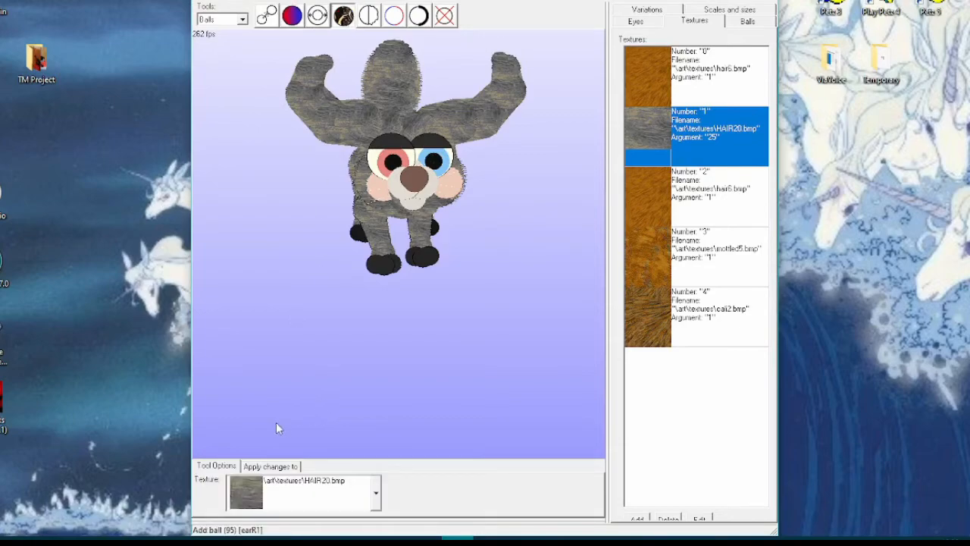
{"action": "left_click", "coordinate": [316, 504]}
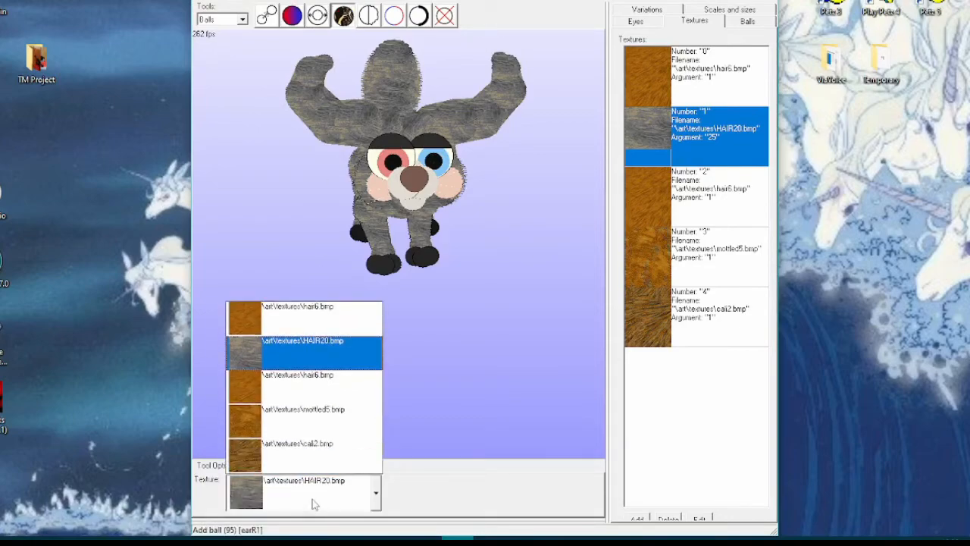
{"action": "left_click", "coordinate": [326, 428]}
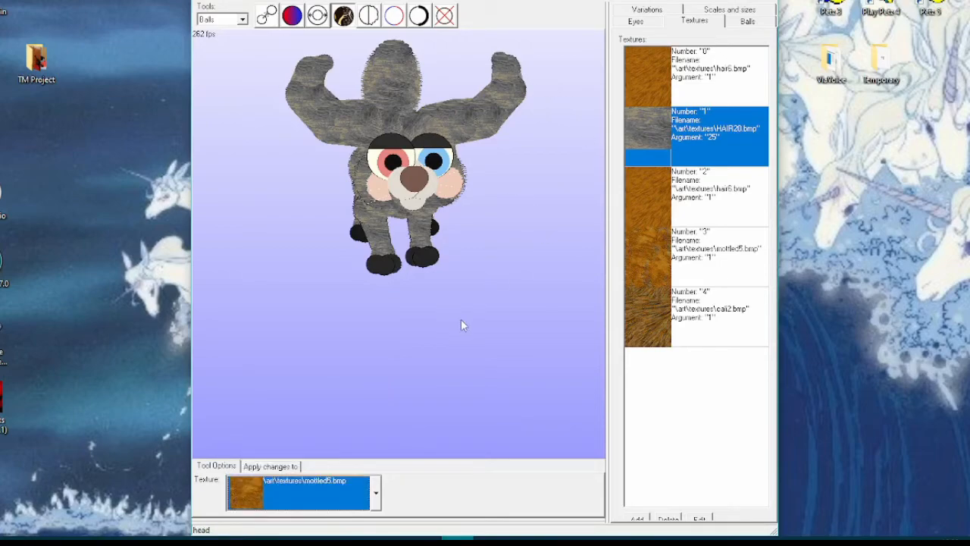
{"action": "left_click_drag", "start_coordinate": [495, 268], "coordinate": [492, 276]}
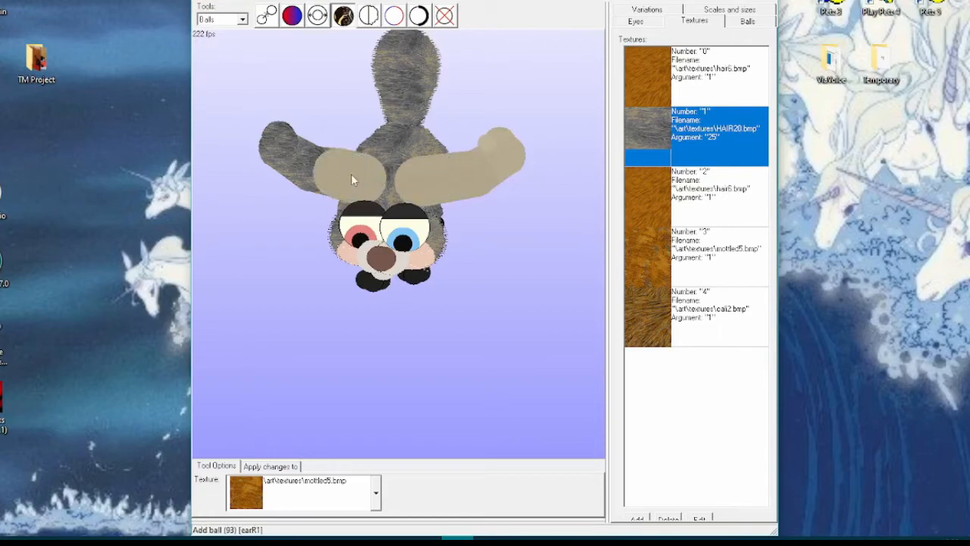
{"action": "left_click", "coordinate": [312, 168]}
{"action": "left_click", "coordinate": [286, 156]}
{"action": "left_click", "coordinate": [282, 143]}
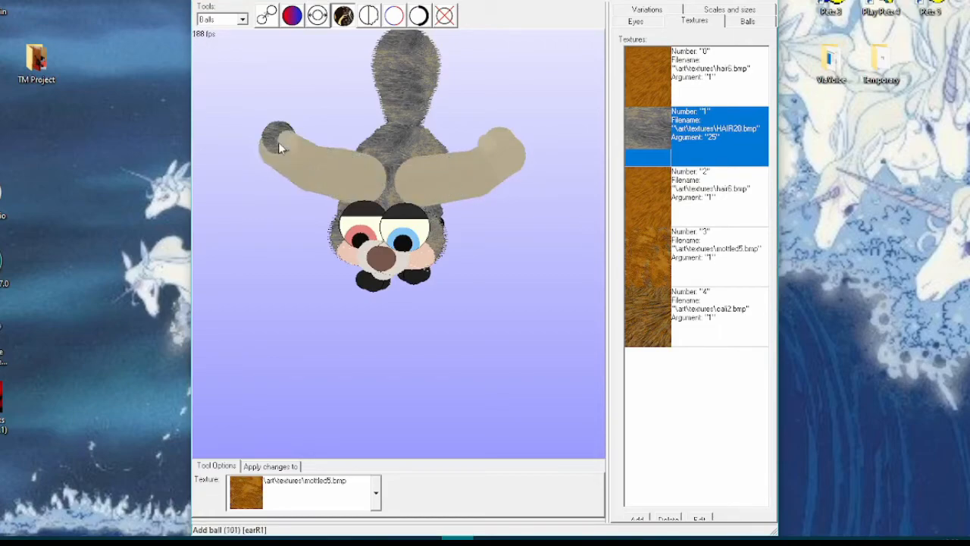
{"action": "mouse_move", "coordinate": [545, 281]}
{"action": "left_mouse_down"}
{"action": "mouse_move", "coordinate": [549, 258]}
{"action": "mouse_move", "coordinate": [613, 267]}
{"action": "mouse_move", "coordinate": [490, 271]}
{"action": "mouse_move", "coordinate": [547, 272]}
{"action": "left_mouse_up"}
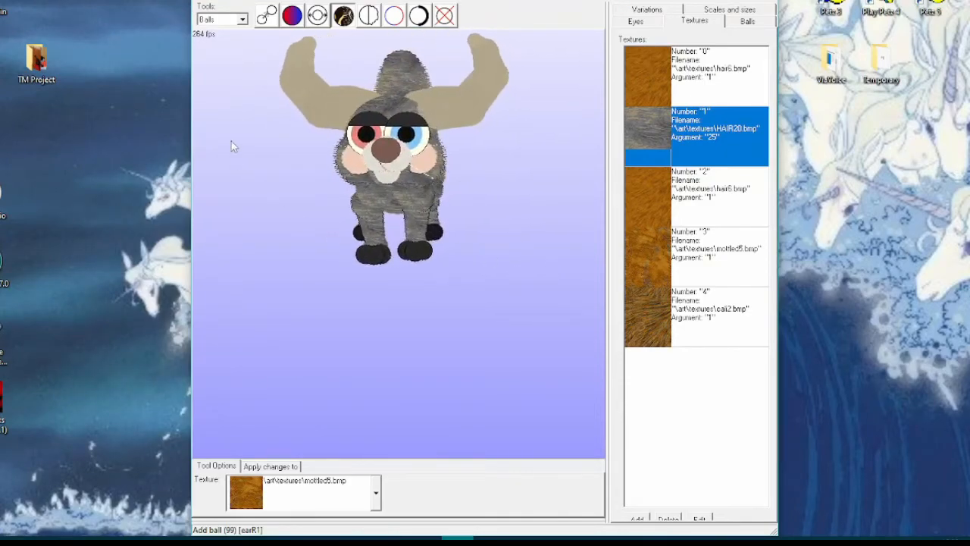
Save the edited cat breed file
{"action": "left_click", "coordinate": [198, 3]}
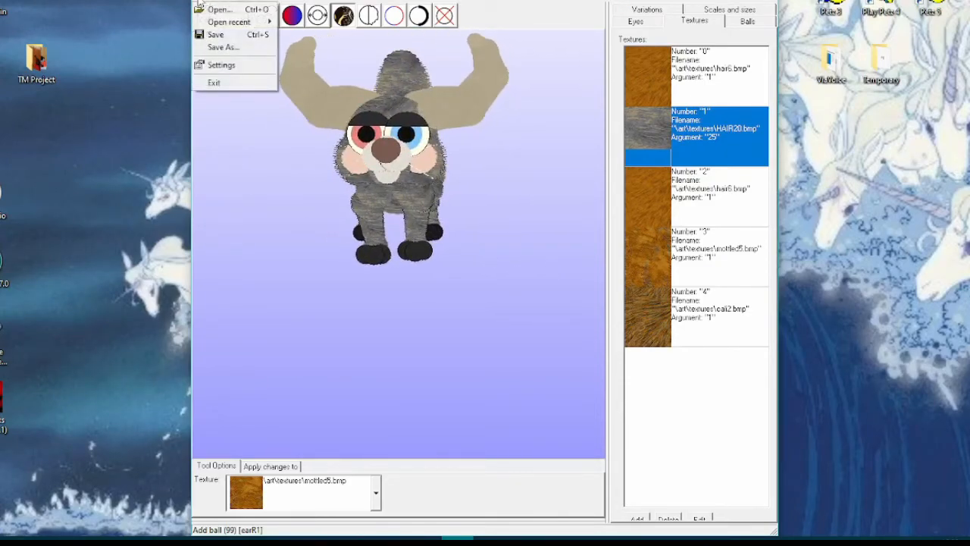
{"action": "left_click", "coordinate": [232, 37]}
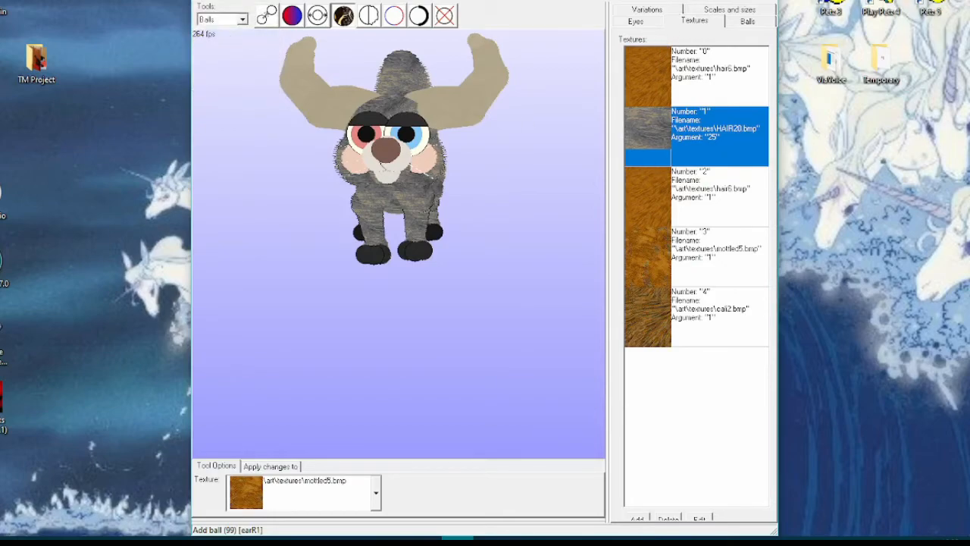
{"action": "key", "text": "alt+F4"}
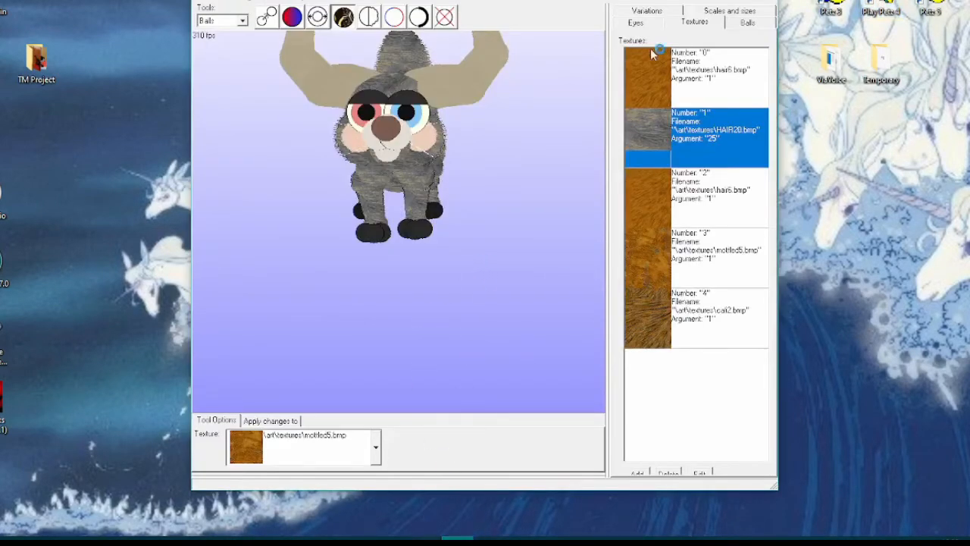
Switch to Petz 4, go to the adoption center and bring out the Orange Shorthair
{"action": "left_click", "coordinate": [424, 542]}
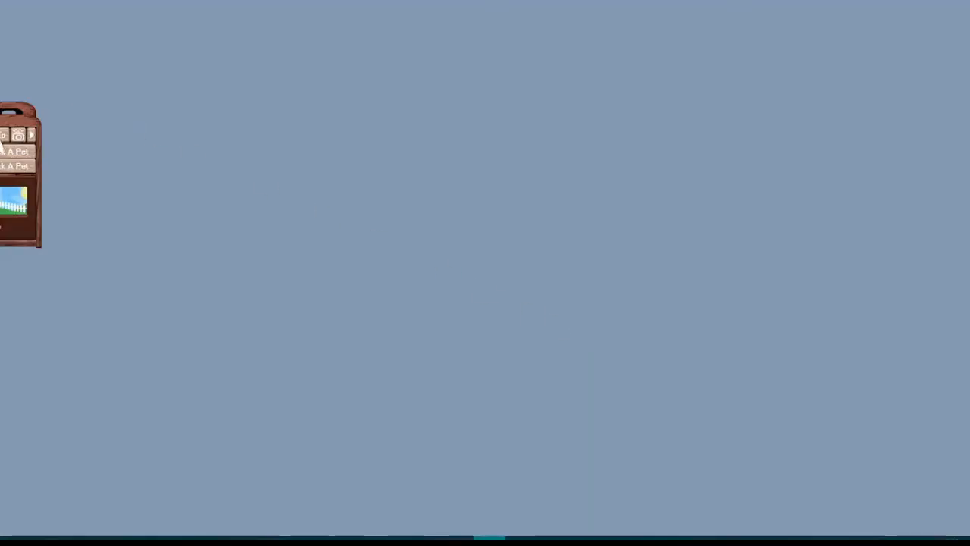
{"action": "left_click", "coordinate": [2, 137]}
{"action": "left_click", "coordinate": [78, 10]}
{"action": "left_click", "coordinate": [282, 188]}
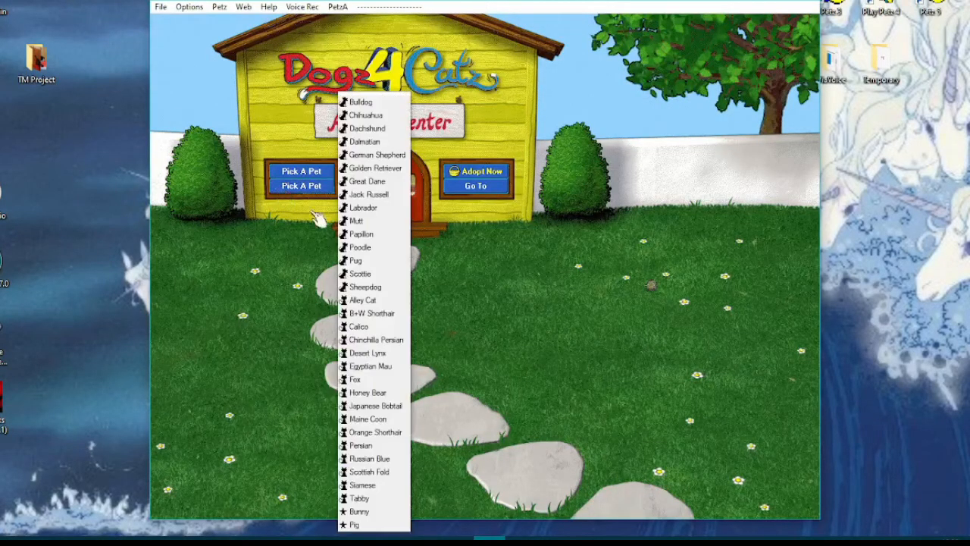
{"action": "left_click", "coordinate": [388, 430]}
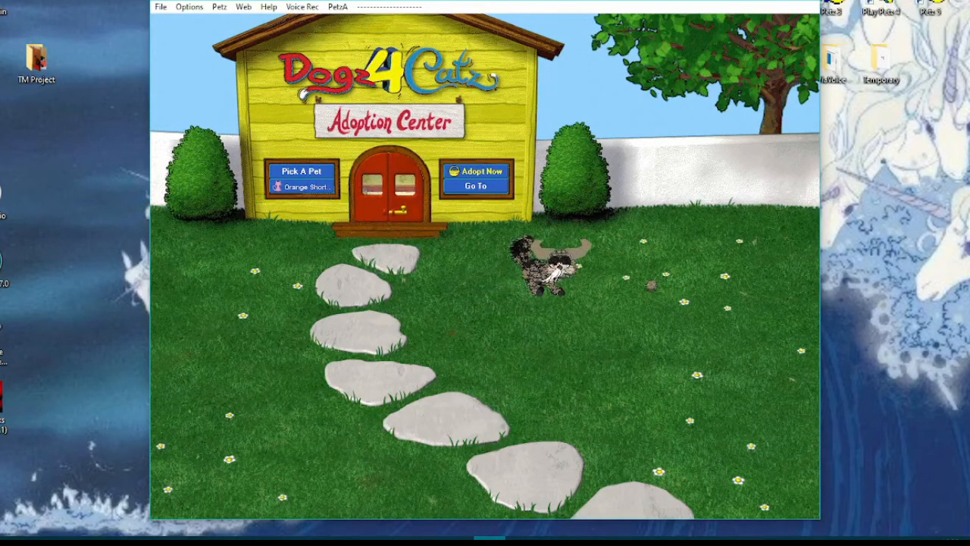
Set sickness to 0 and age to 56 in the global brain sliders, then carry the horned cat across the yard
{"action": "left_click", "coordinate": [338, 7]}
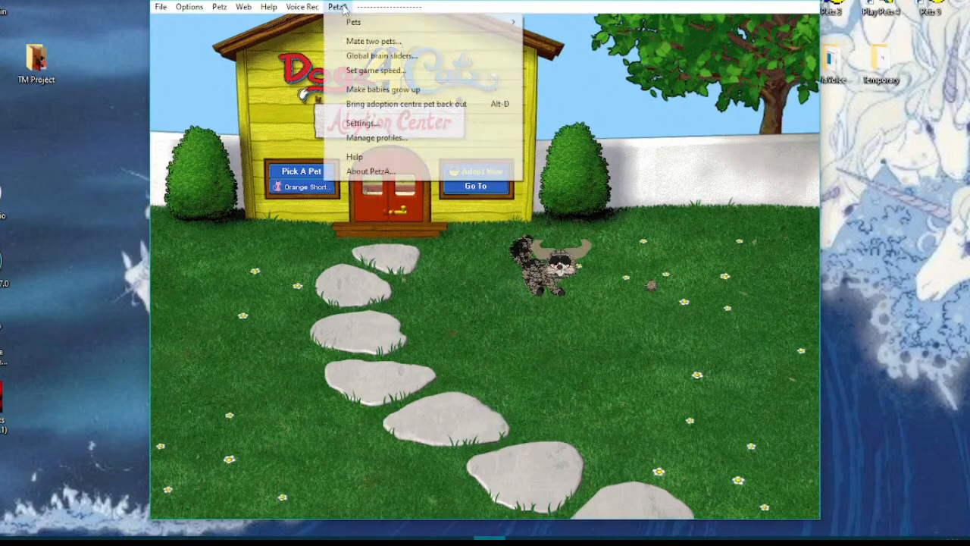
{"action": "left_click", "coordinate": [378, 60]}
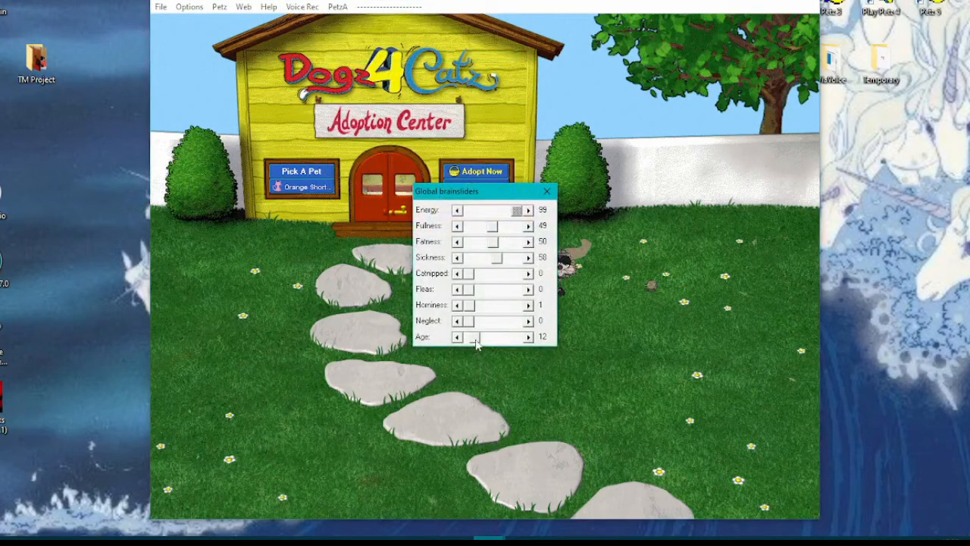
{"action": "left_click_drag", "start_coordinate": [497, 257], "coordinate": [457, 261]}
{"action": "left_click_drag", "start_coordinate": [511, 193], "coordinate": [149, 229]}
{"action": "left_click_drag", "start_coordinate": [547, 276], "coordinate": [516, 227]}
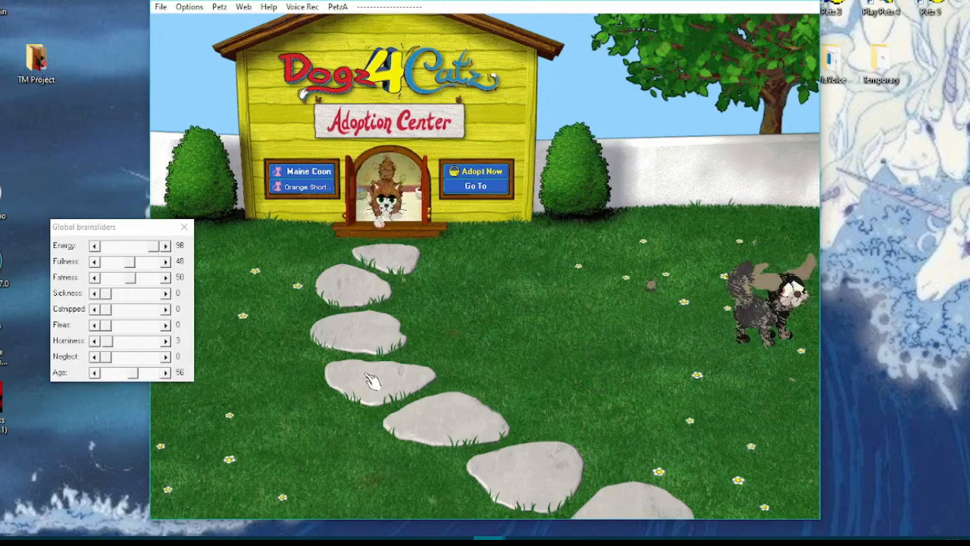
Return the Maine Coon and the horned cat to the adoption center and close the global brain sliders
{"action": "left_click_drag", "start_coordinate": [378, 254], "coordinate": [394, 159]}
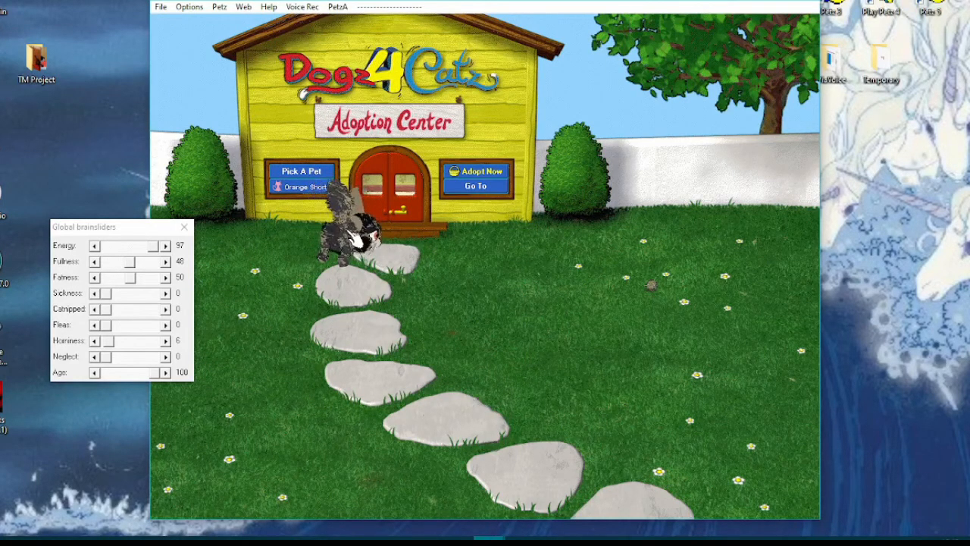
{"action": "left_click_drag", "start_coordinate": [365, 234], "coordinate": [360, 302]}
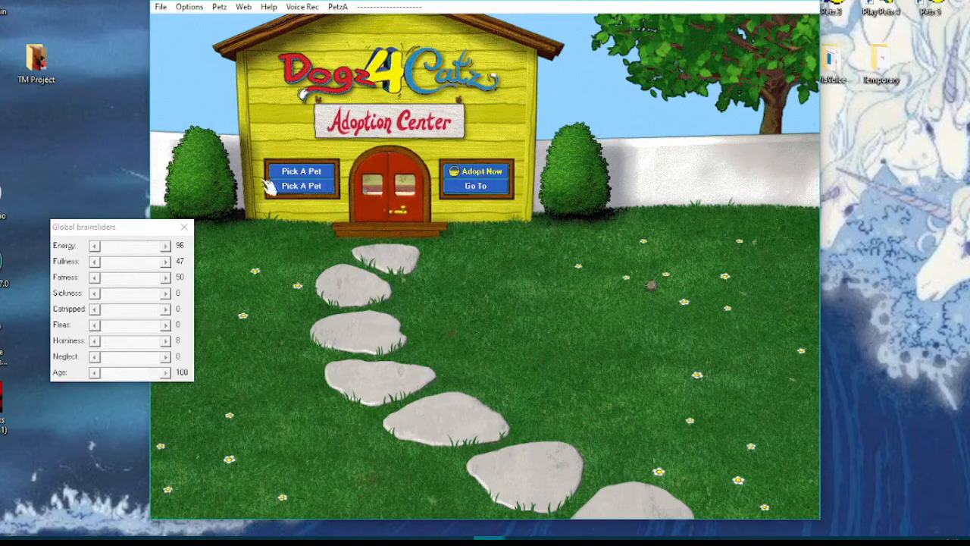
{"action": "left_click", "coordinate": [186, 227]}
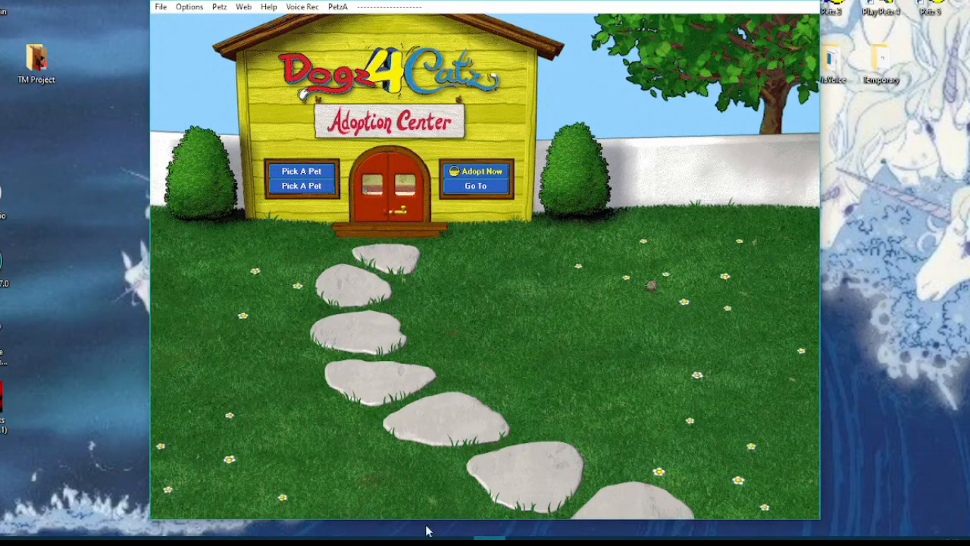
Switch back to Pet Workshop, minimise the Petz 4 game and reposition the Pet Workshop window
{"action": "left_click", "coordinate": [459, 538]}
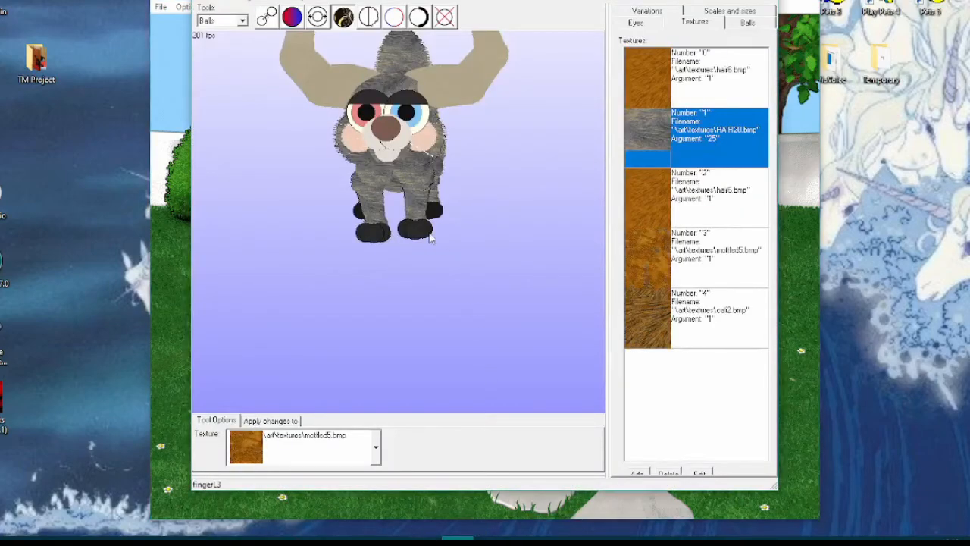
{"action": "left_click_drag", "start_coordinate": [439, 0], "coordinate": [743, 21]}
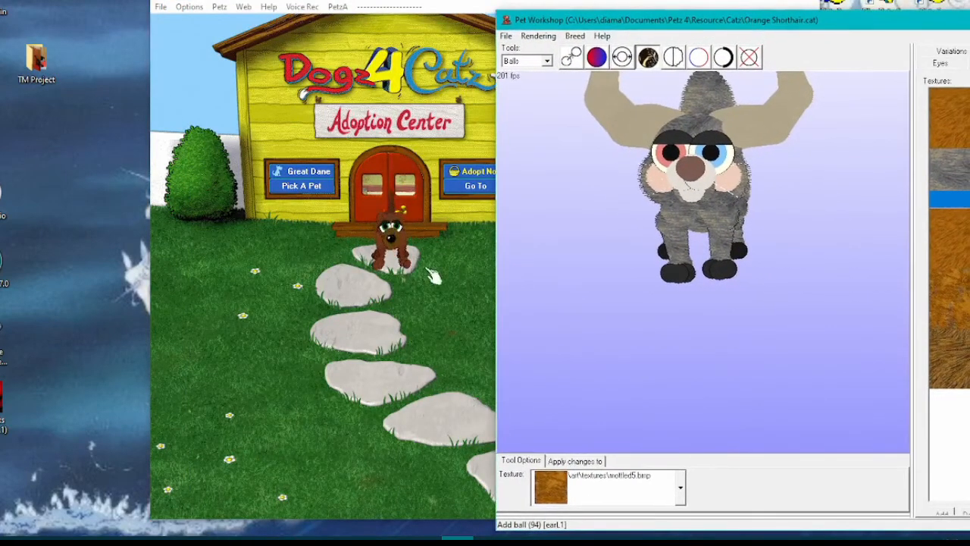
{"action": "left_click", "coordinate": [761, 0]}
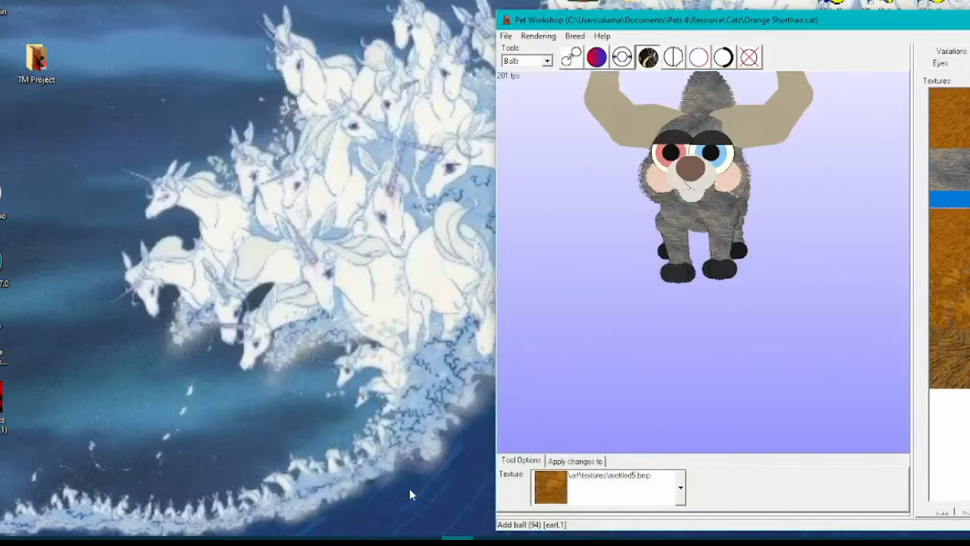
{"action": "left_click", "coordinate": [458, 538]}
{"action": "left_click_drag", "start_coordinate": [670, 26], "coordinate": [373, 9]}
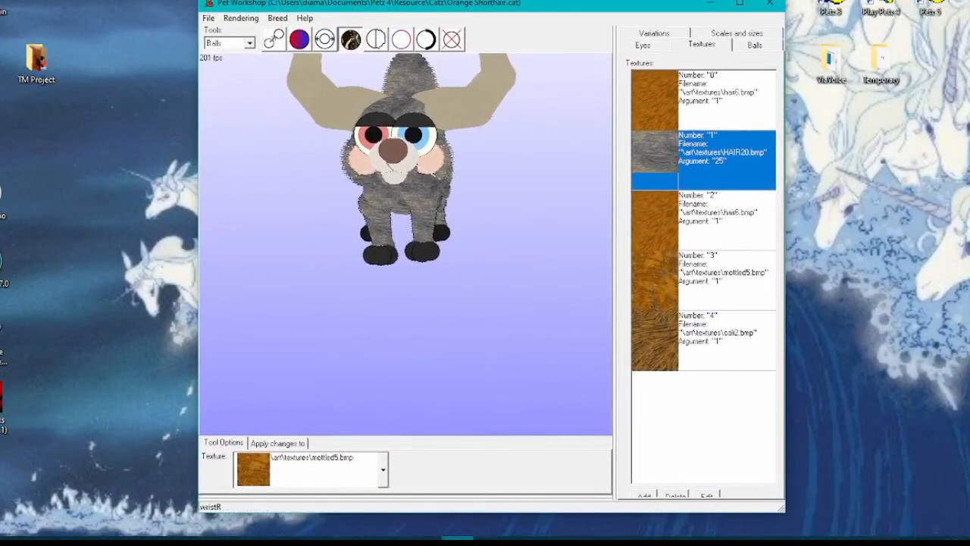
{"action": "mouse_move", "coordinate": [489, 539]}
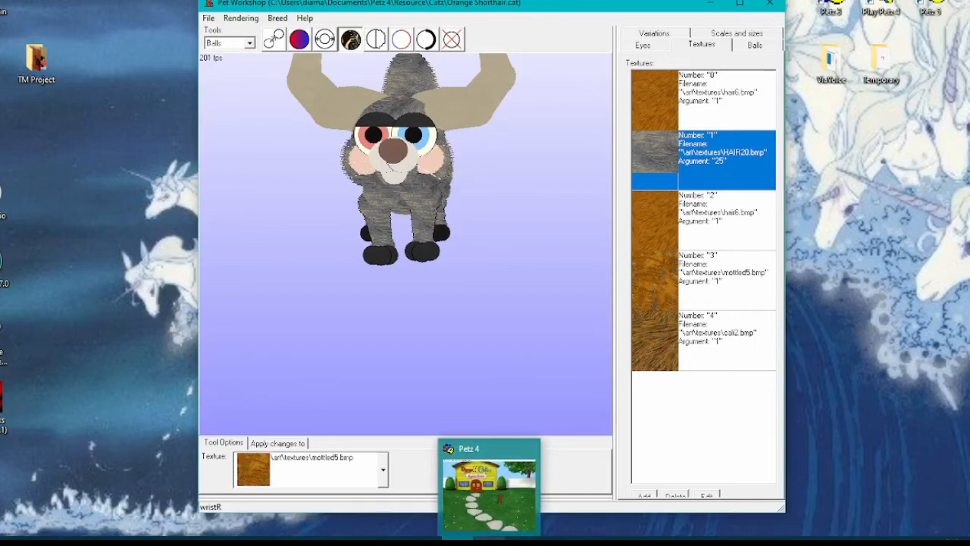
{"action": "left_click_drag", "start_coordinate": [459, 337], "coordinate": [384, 335]}
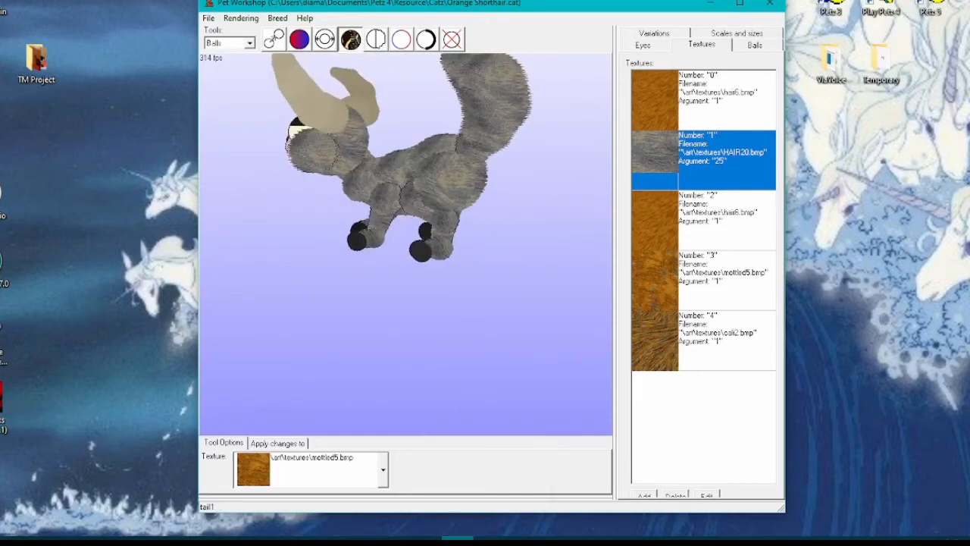
{"action": "left_click", "coordinate": [468, 0]}
{"action": "left_click_drag", "start_coordinate": [469, 2], "coordinate": [468, 0]}
Turn on the Animate rendering option for the cat preview
{"action": "left_click_drag", "start_coordinate": [341, 367], "coordinate": [452, 375]}
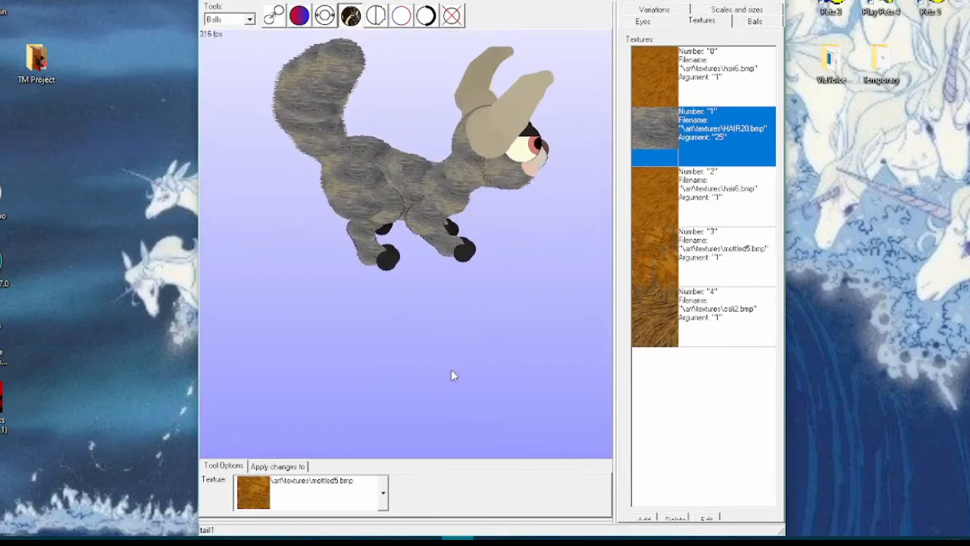
{"action": "left_click", "coordinate": [242, 2]}
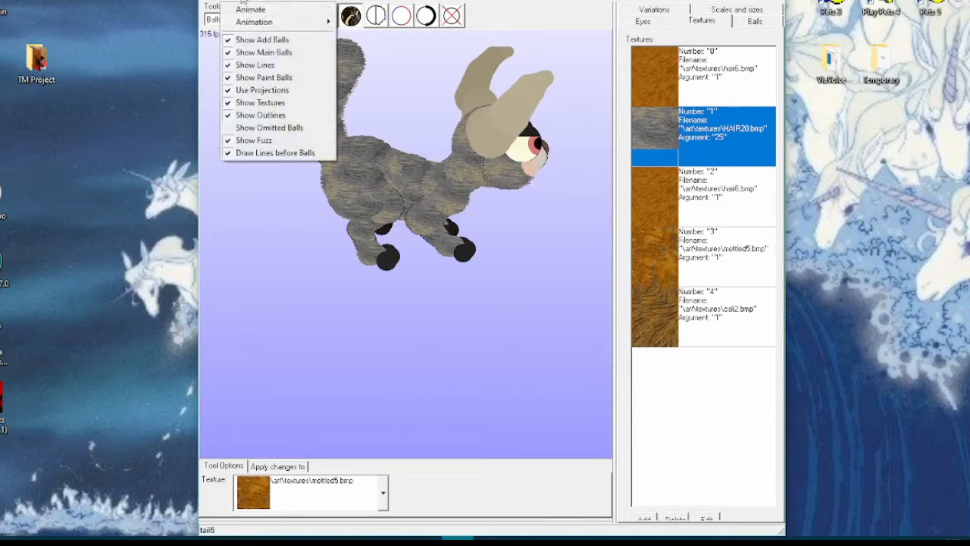
{"action": "left_click_drag", "start_coordinate": [283, 241], "coordinate": [200, 237]}
{"action": "left_click", "coordinate": [240, 3]}
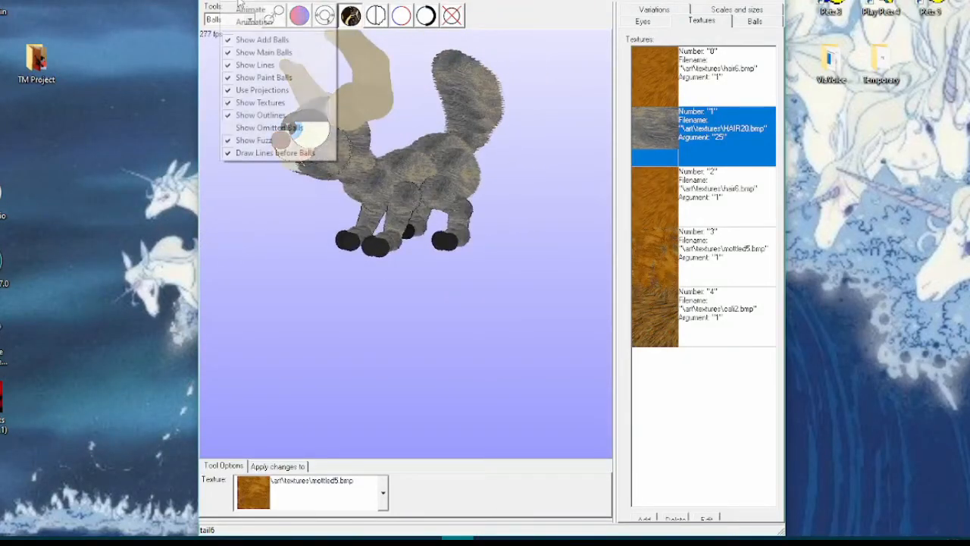
{"action": "left_click", "coordinate": [278, 11]}
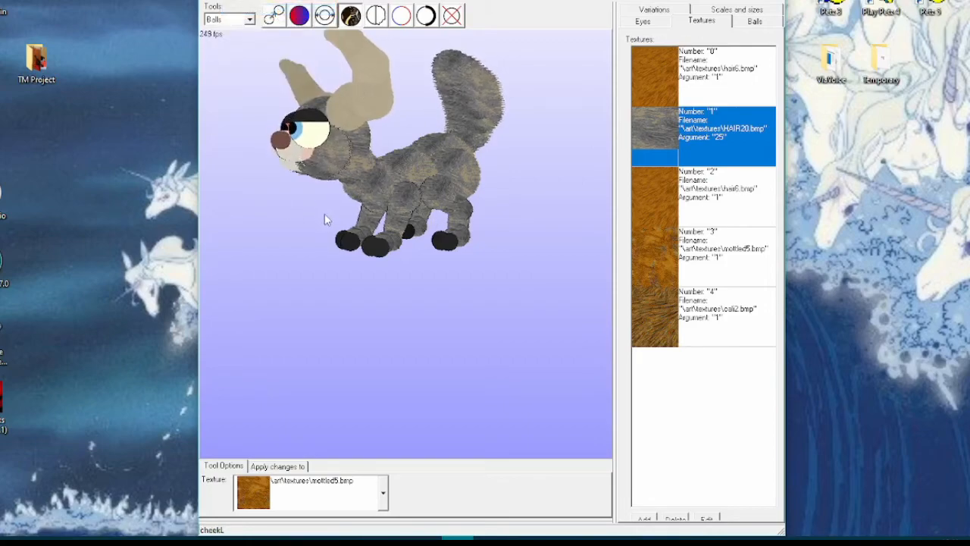
Preview the cat in custom animation number 185 and view the pose from both sides
{"action": "left_click", "coordinate": [248, 3]}
{"action": "mouse_move", "coordinate": [326, 22]}
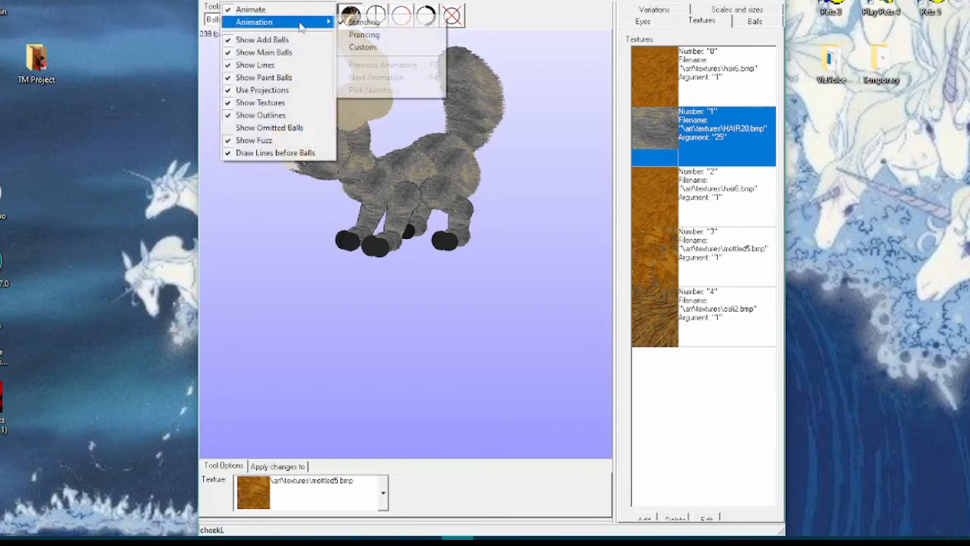
{"action": "left_click", "coordinate": [386, 48]}
{"action": "left_click", "coordinate": [249, 3]}
{"action": "mouse_move", "coordinate": [300, 26]}
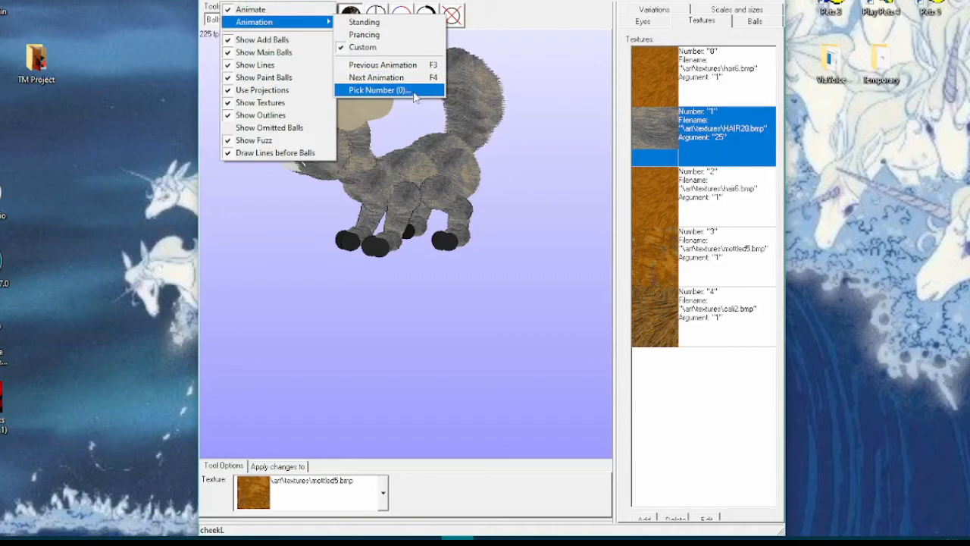
{"action": "left_click", "coordinate": [379, 90]}
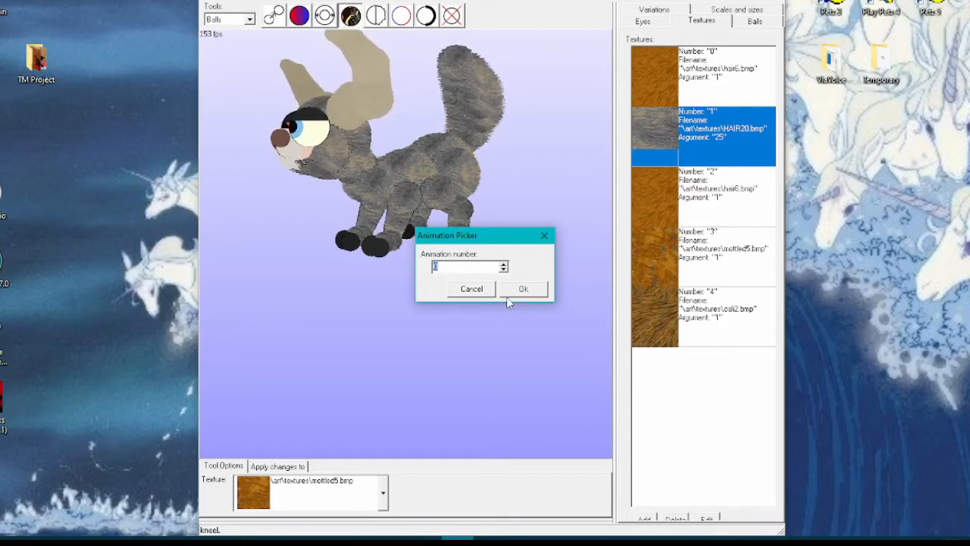
{"action": "type", "text": "185"}
{"action": "left_click", "coordinate": [525, 291]}
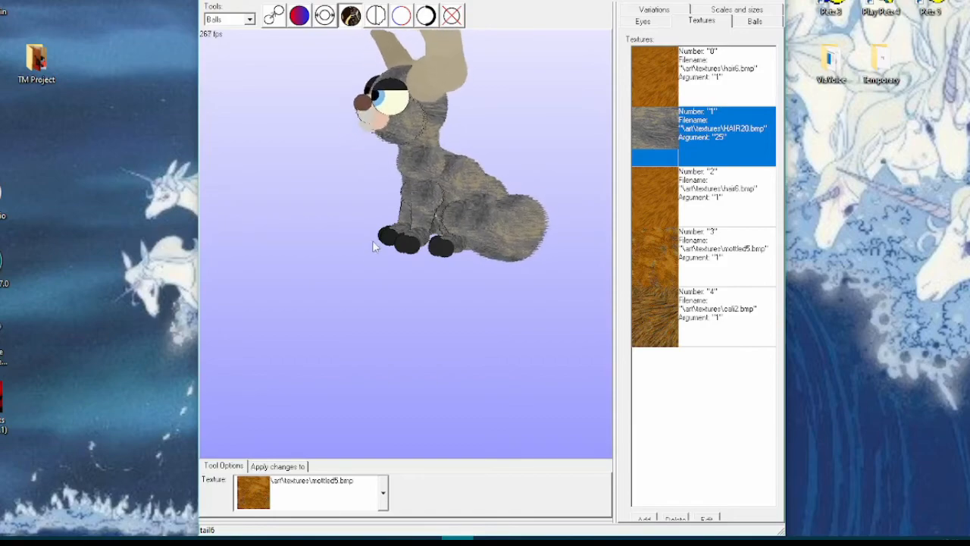
{"action": "left_click_drag", "start_coordinate": [411, 309], "coordinate": [238, 307]}
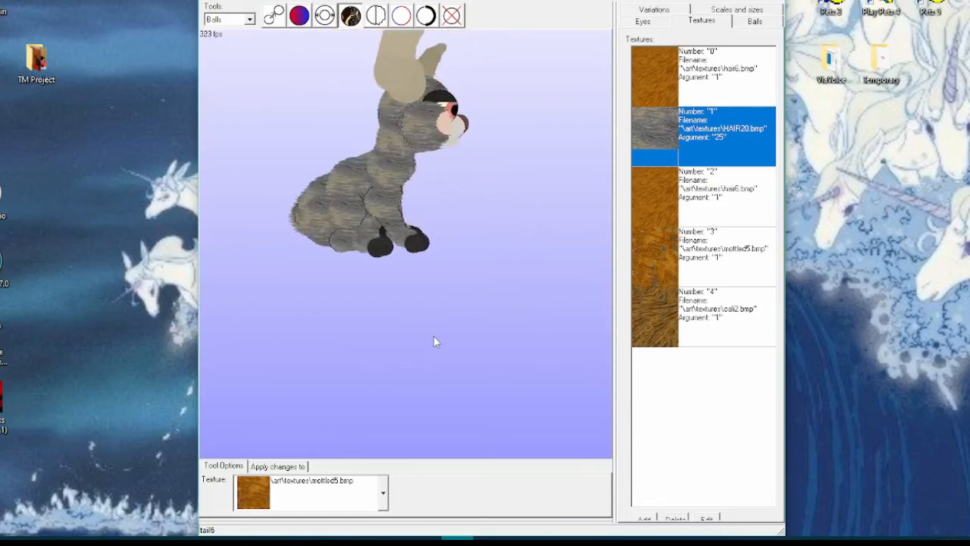
Activate the ball-moving tool and turn off the Animate option to freeze the cat in its sitting pose
{"action": "left_click", "coordinate": [274, 16]}
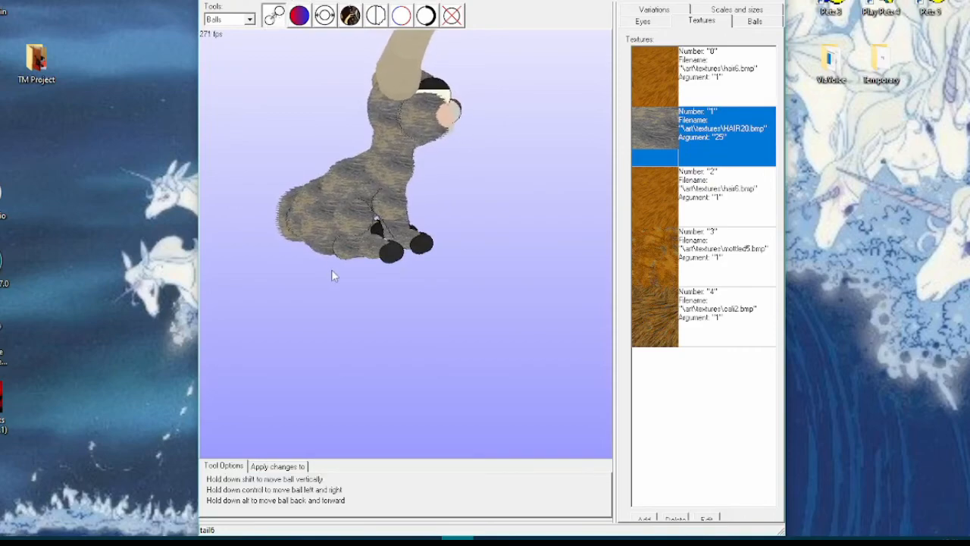
{"action": "left_click_drag", "start_coordinate": [350, 281], "coordinate": [348, 252]}
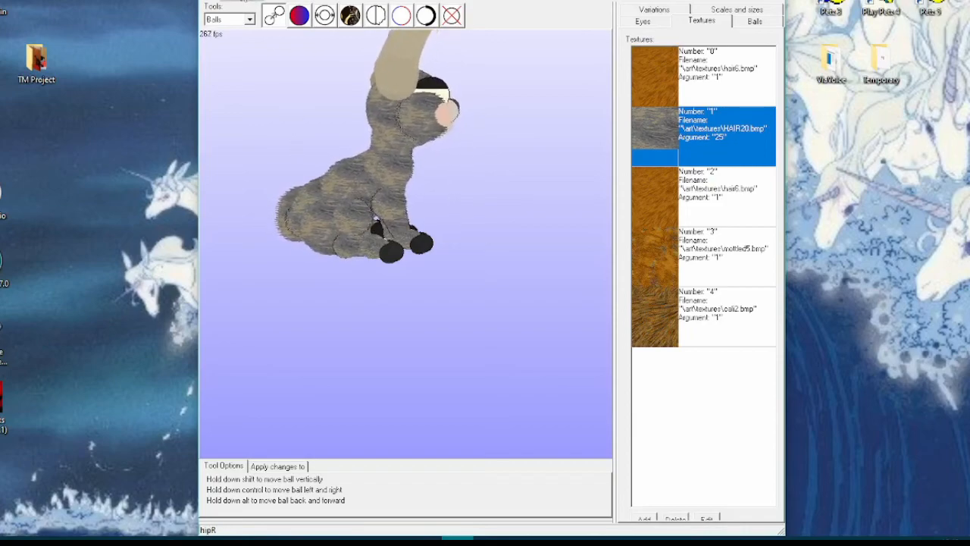
{"action": "left_click", "coordinate": [237, 1]}
{"action": "left_click", "coordinate": [255, 10]}
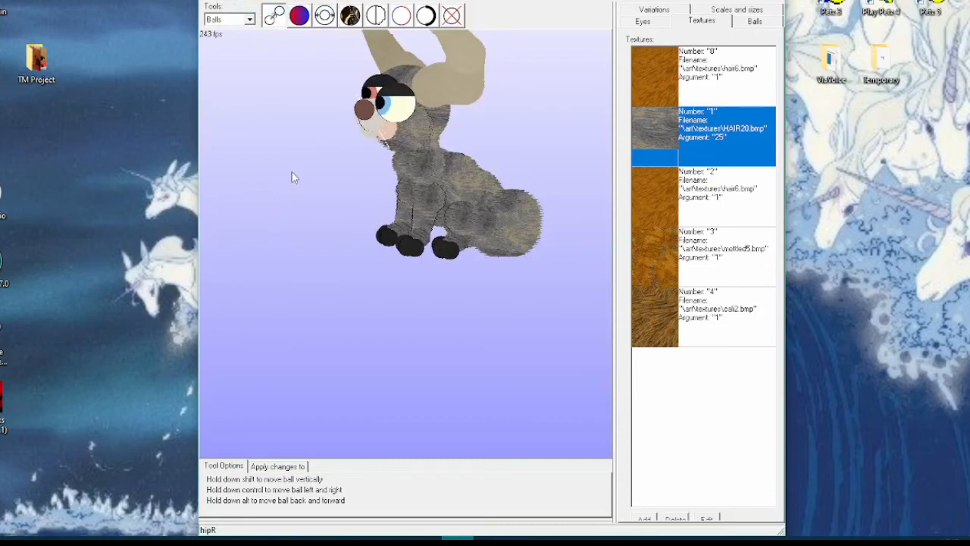
Set the preview to the Standing animation, switching Animate on to refresh the pose and off again to freeze it
{"action": "left_click", "coordinate": [229, 6]}
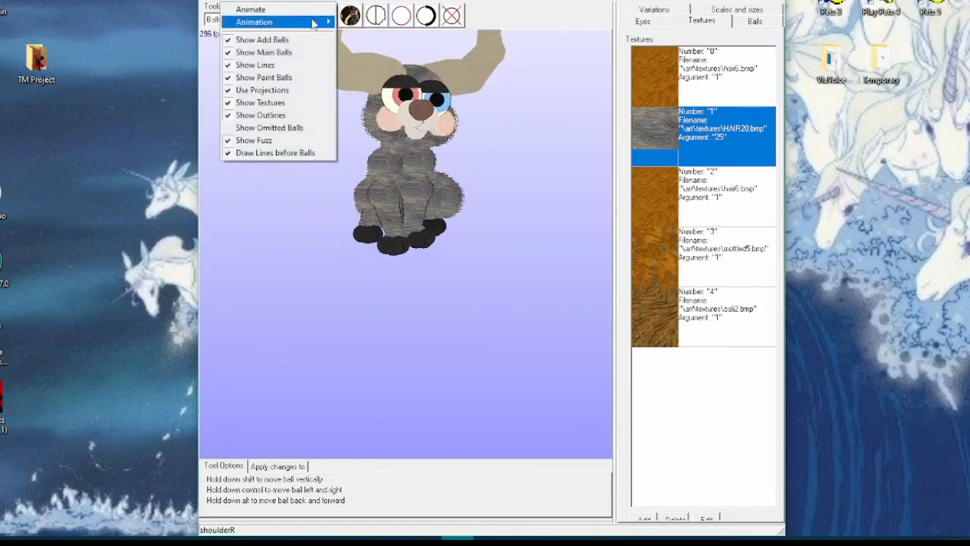
{"action": "mouse_move", "coordinate": [314, 22]}
{"action": "left_click", "coordinate": [366, 23]}
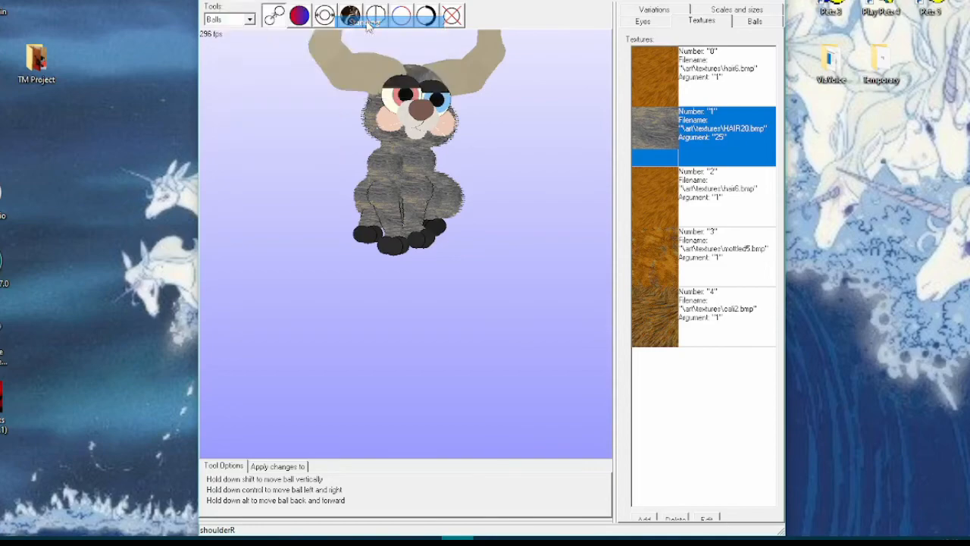
{"action": "left_click", "coordinate": [230, 6]}
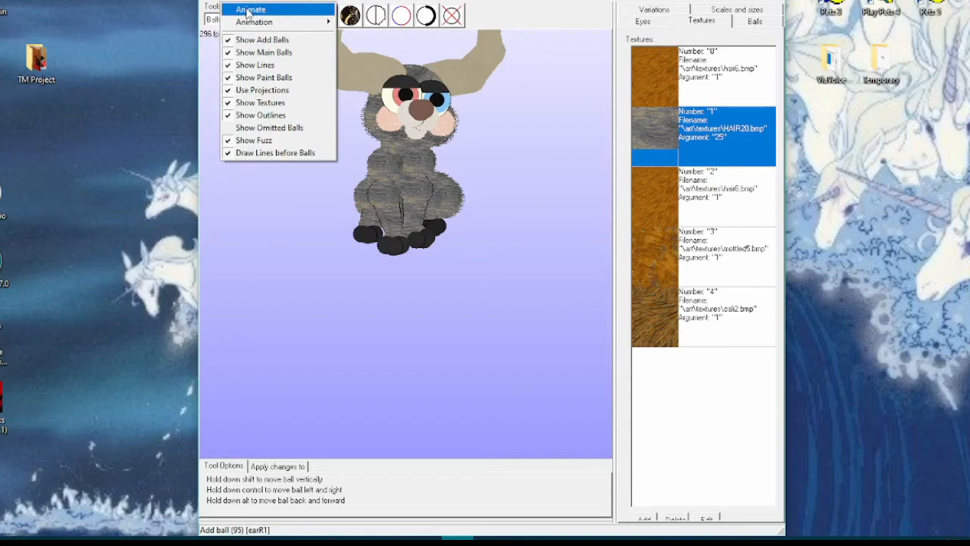
{"action": "left_click", "coordinate": [248, 10]}
{"action": "left_click", "coordinate": [230, 6]}
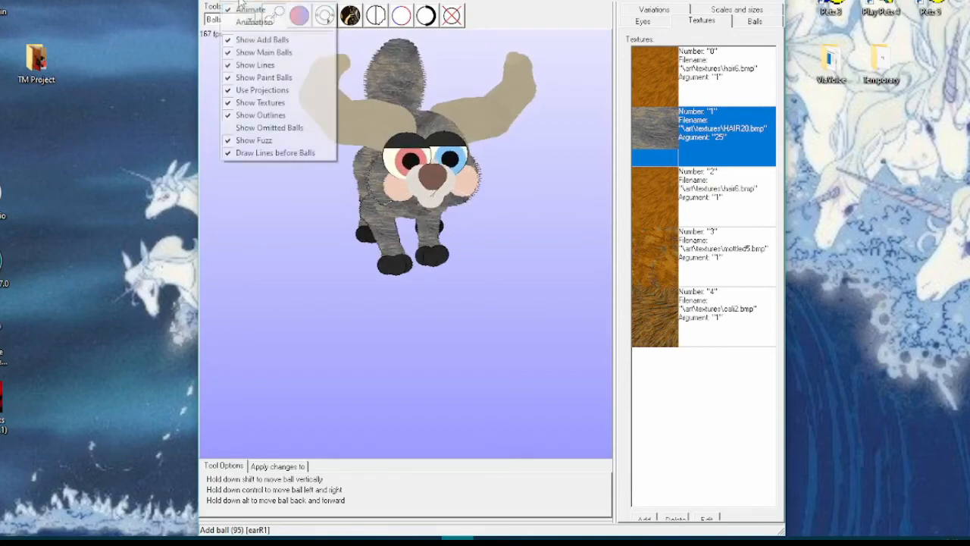
{"action": "left_click", "coordinate": [253, 11]}
{"action": "left_click_drag", "start_coordinate": [295, 254], "coordinate": [277, 263]}
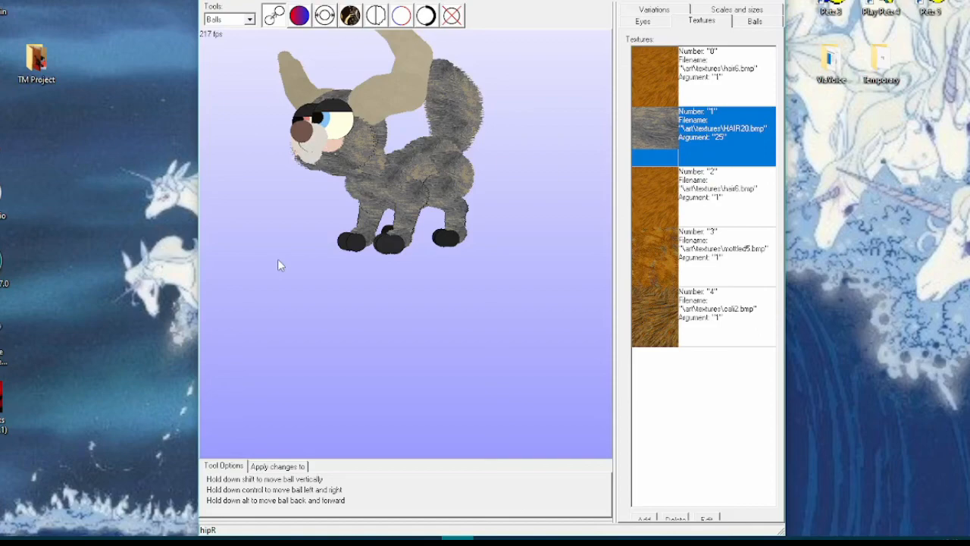
{"action": "left_click_drag", "start_coordinate": [285, 284], "coordinate": [367, 296]}
{"action": "left_click_drag", "start_coordinate": [437, 306], "coordinate": [378, 306]}
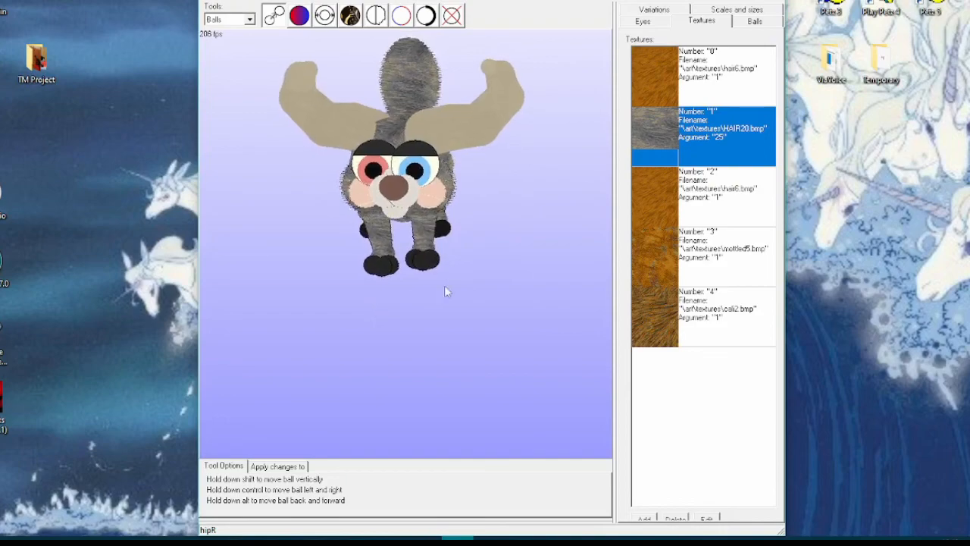